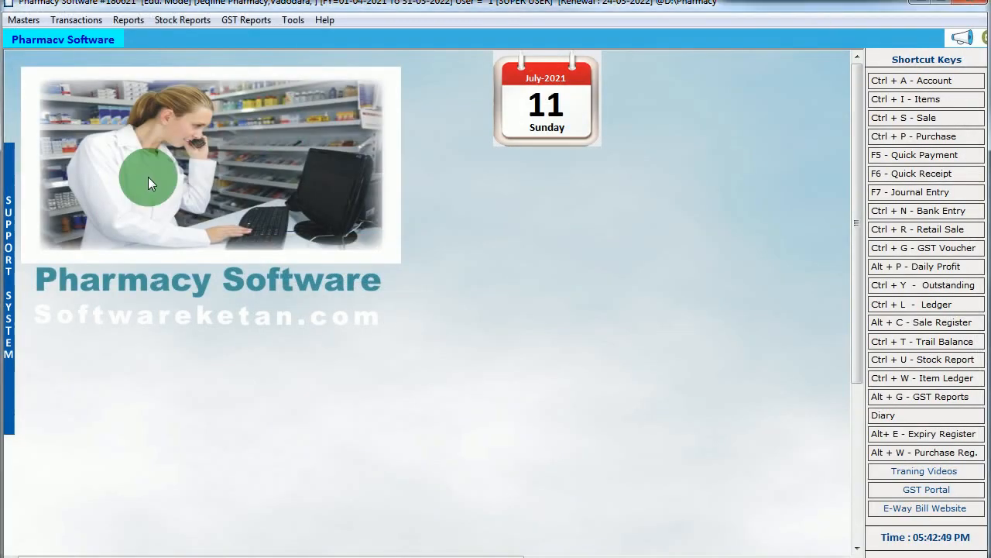
left_click(71, 27)
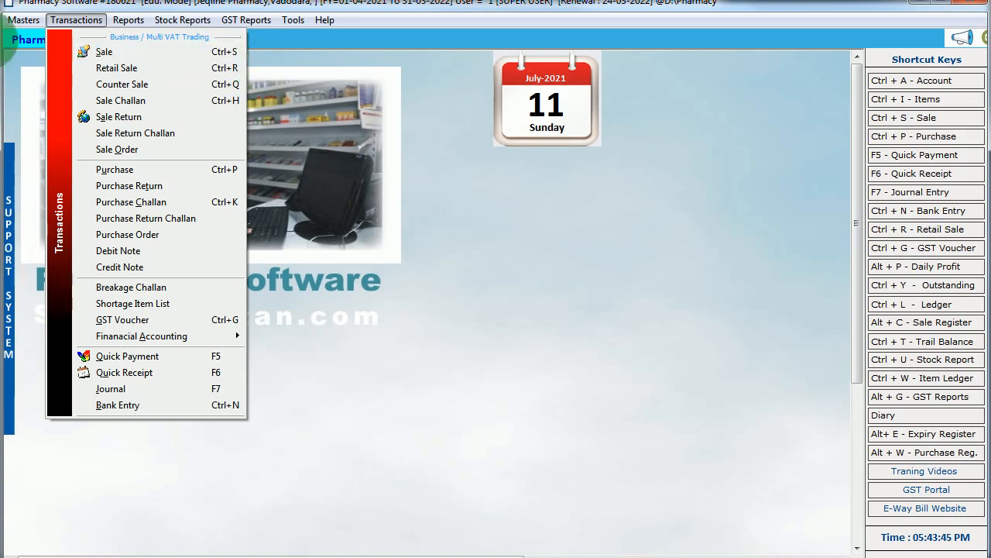
left_click(544, 156)
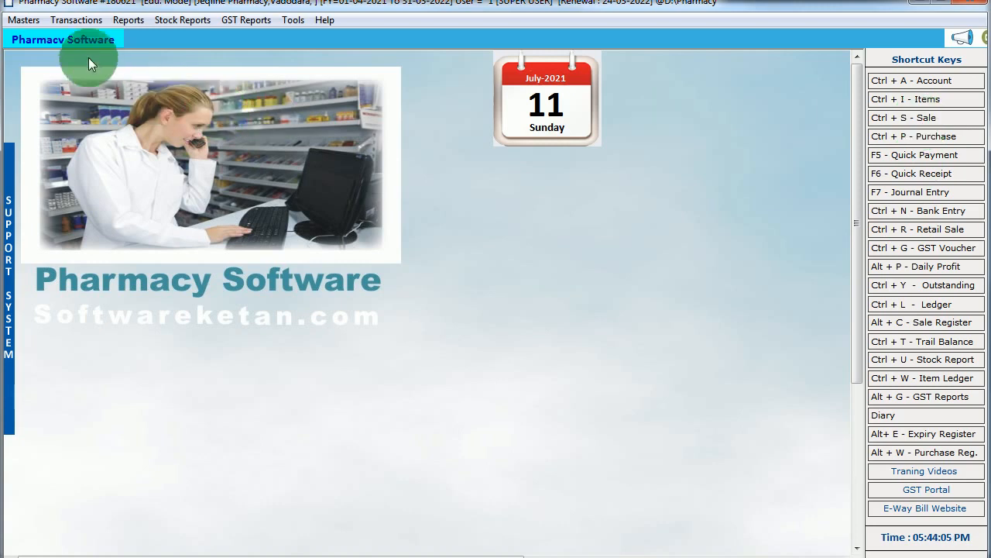
Step: Open the sale bills register and list the bills dated 01-07-2021 to 11-07-2021
left_click(74, 23)
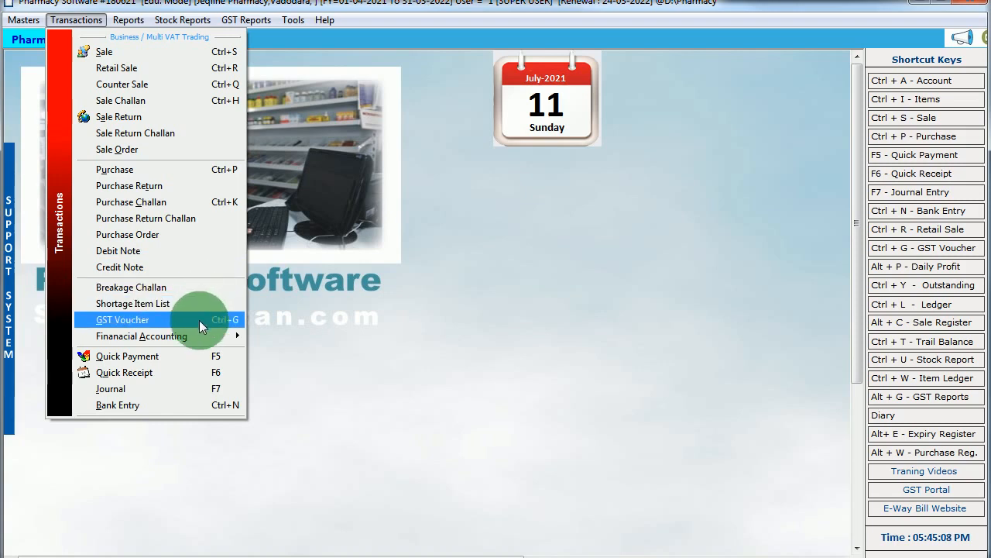
mouse_move(194, 343)
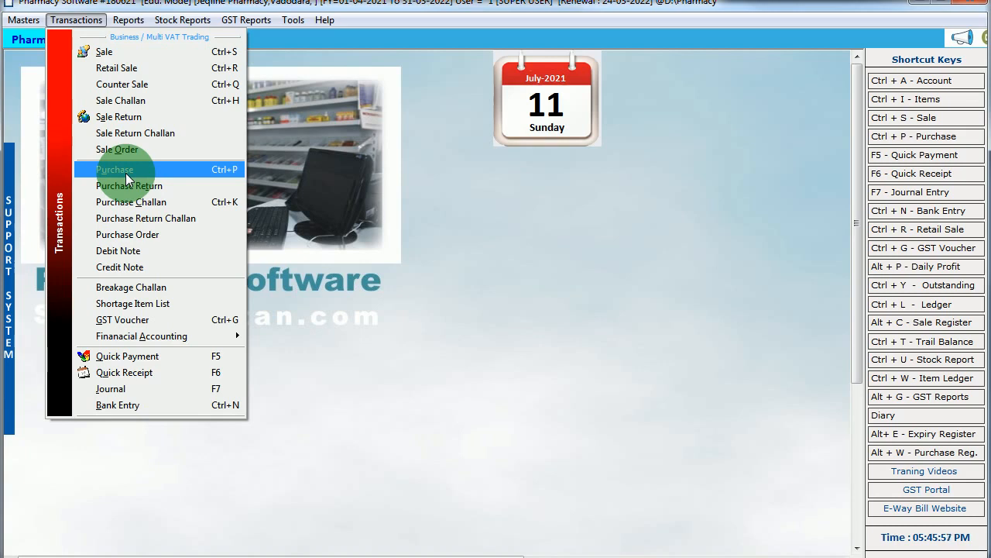
left_click(130, 58)
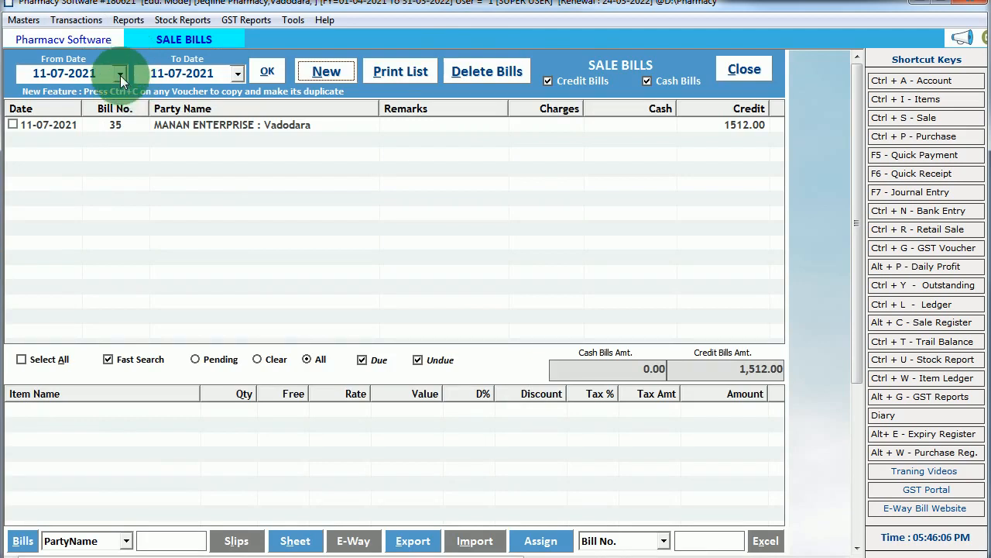
left_click(120, 75)
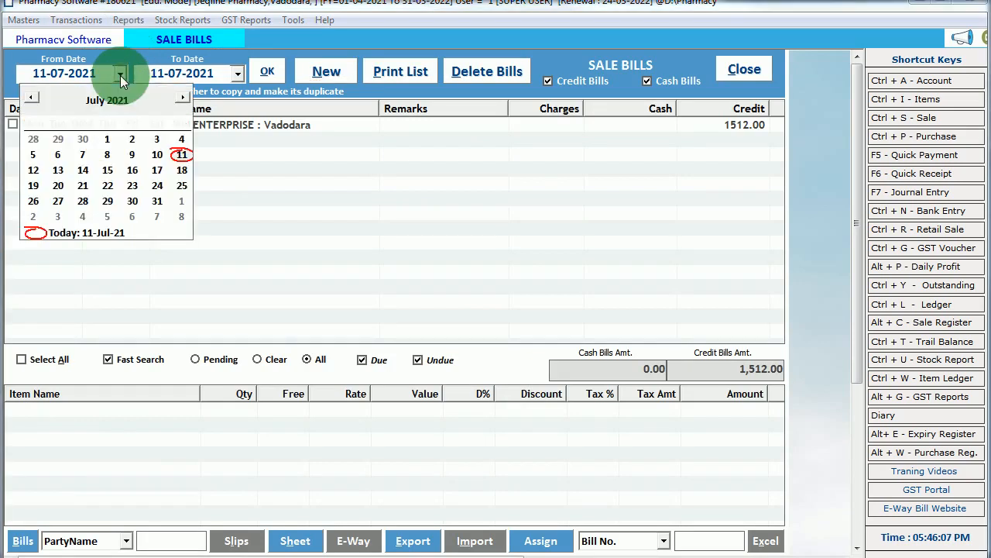
left_click(108, 140)
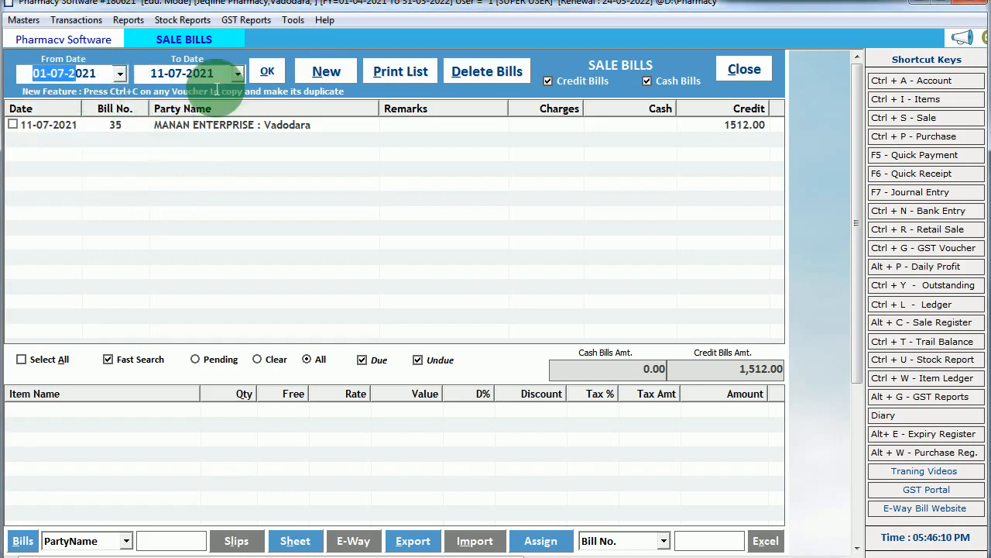
left_click(260, 74)
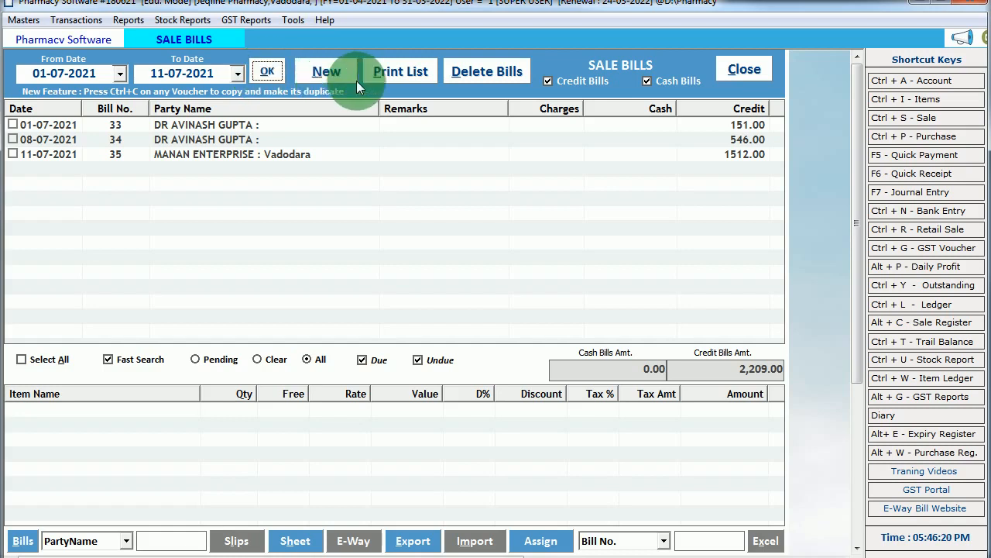
Step: Select all the listed sale bills and examine the party entries in the print preview of their list
left_click(40, 359)
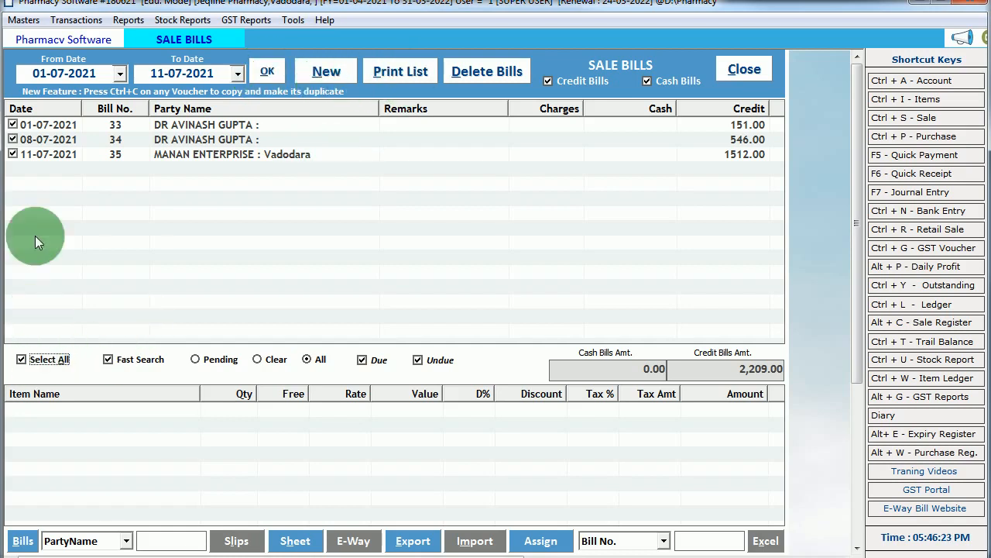
left_click(403, 72)
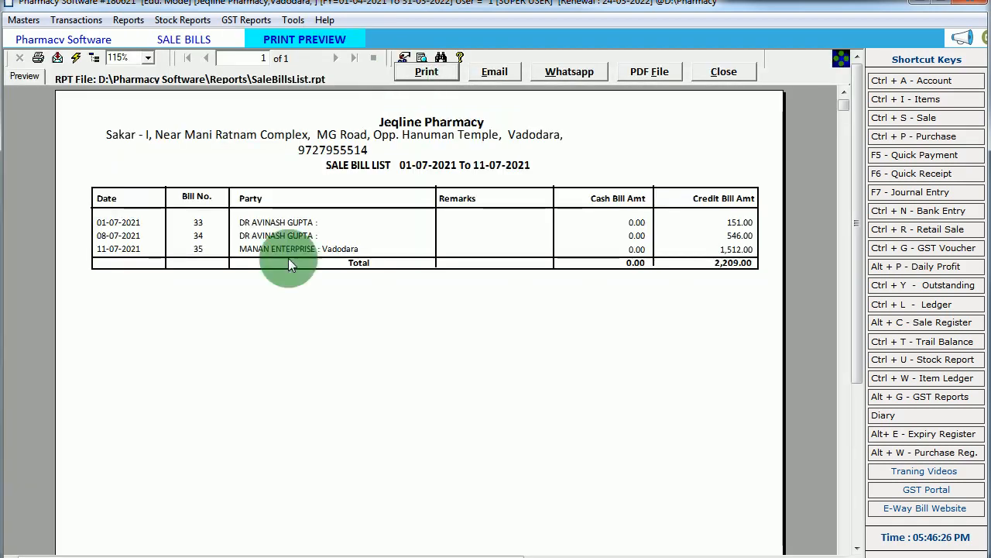
left_click_drag(258, 235, 270, 250)
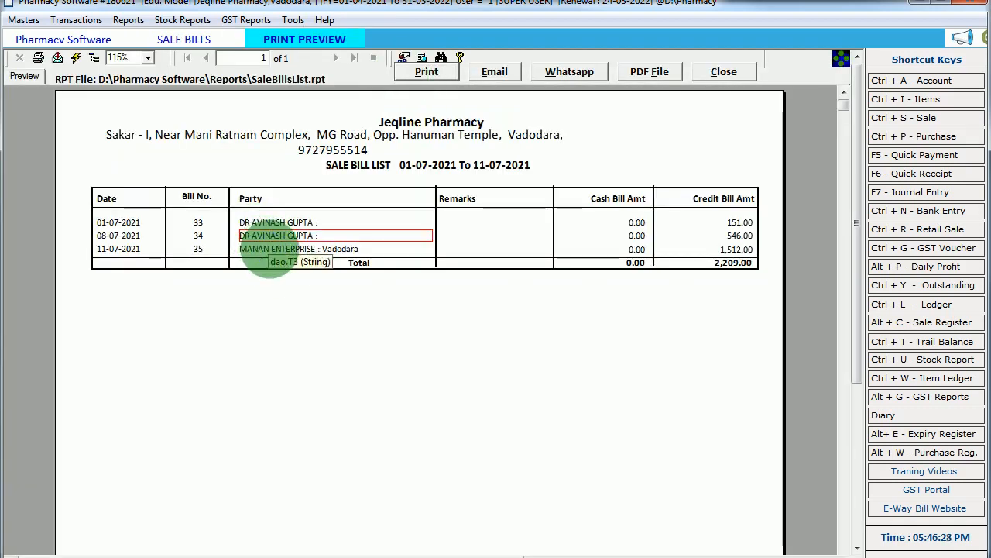
left_click(270, 249)
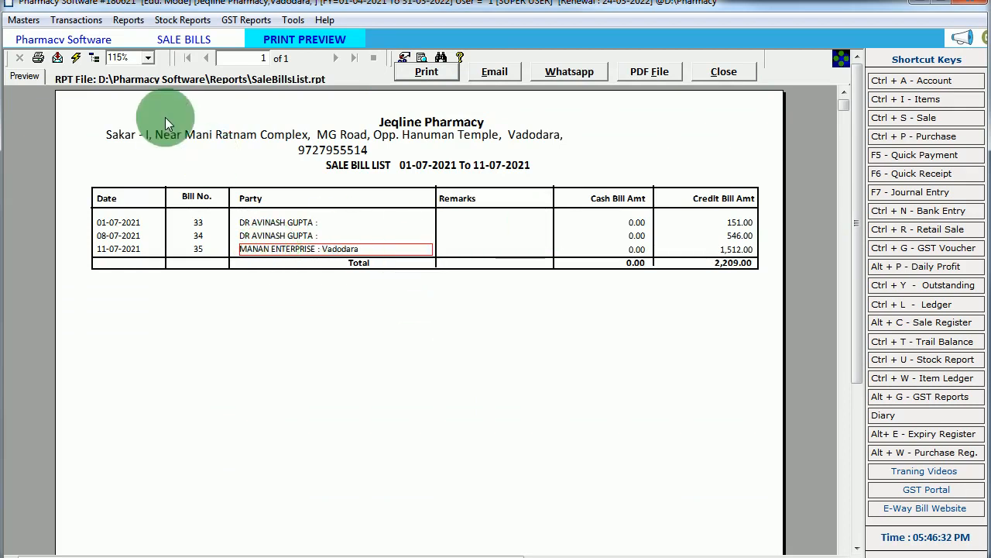
Step: Export the sale bill list in MS Excel 97-2000 format to the Application destination with the default Excel options, and close the preview
left_click(58, 60)
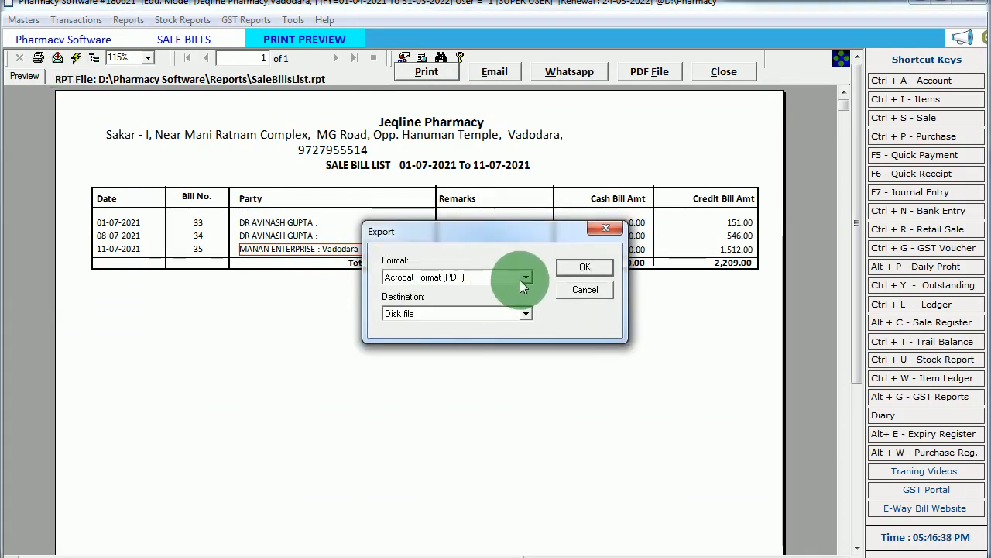
left_click(525, 278)
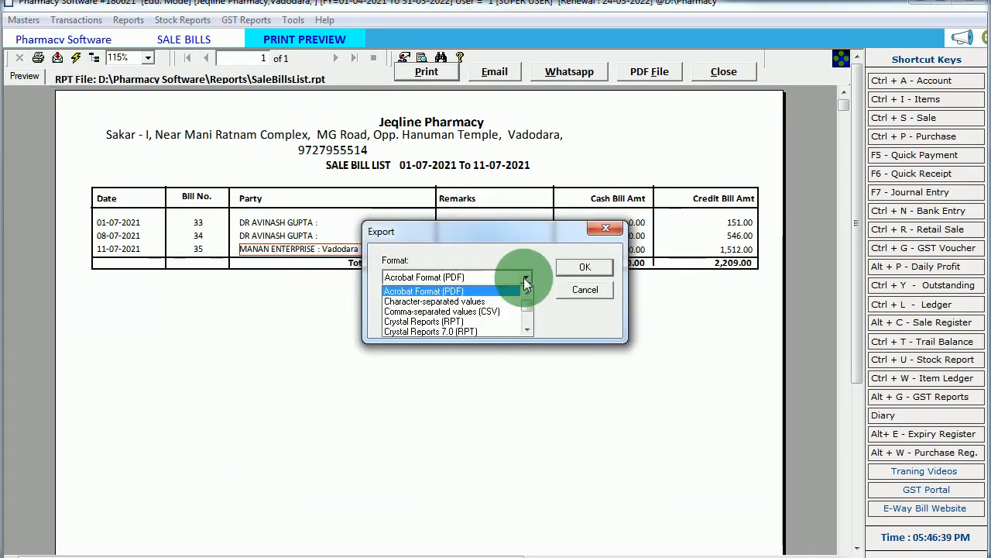
left_click(527, 329)
left_click(527, 329)
left_click(528, 329)
left_click(527, 329)
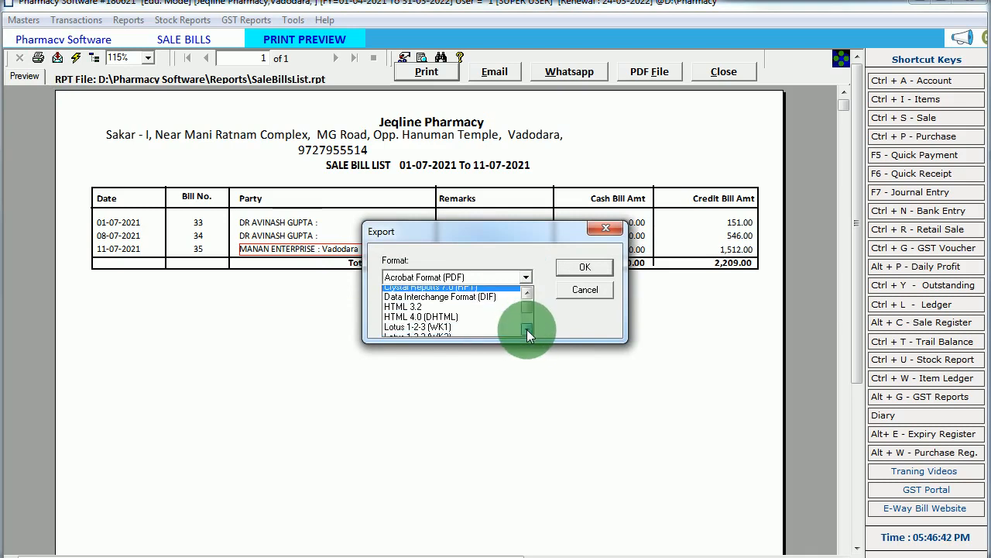
left_click(526, 329)
left_click(527, 330)
left_click(527, 329)
left_click(527, 329)
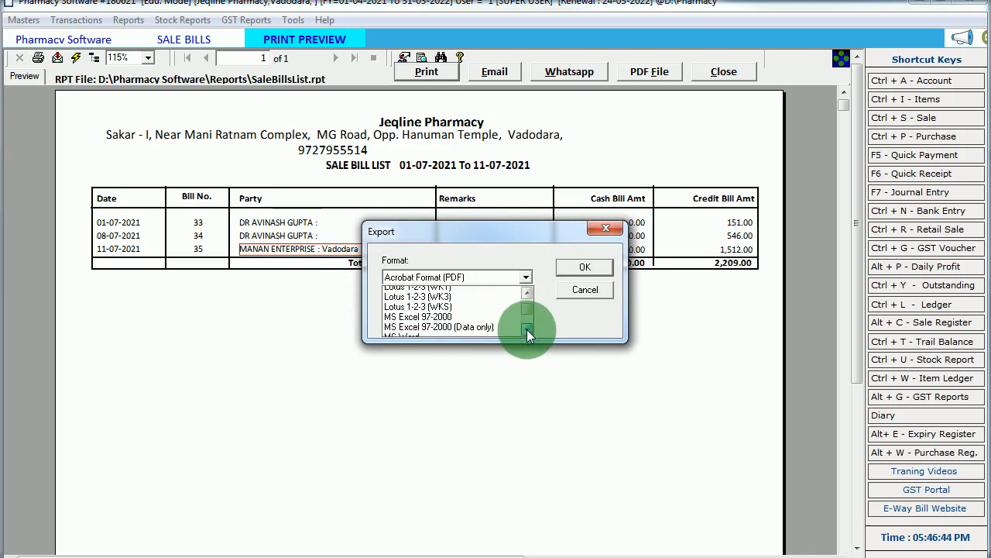
left_click(527, 329)
left_click(526, 329)
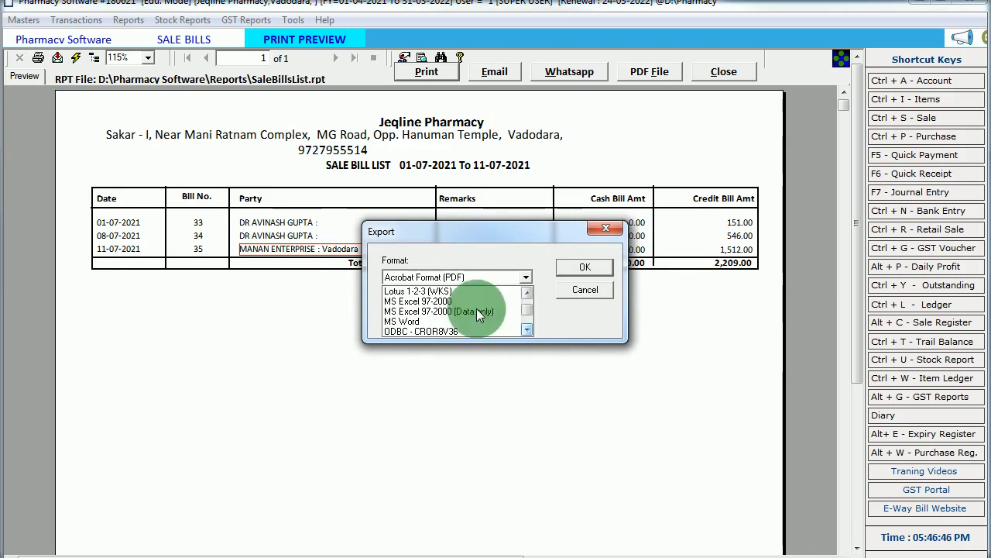
left_click(438, 301)
left_click(452, 313)
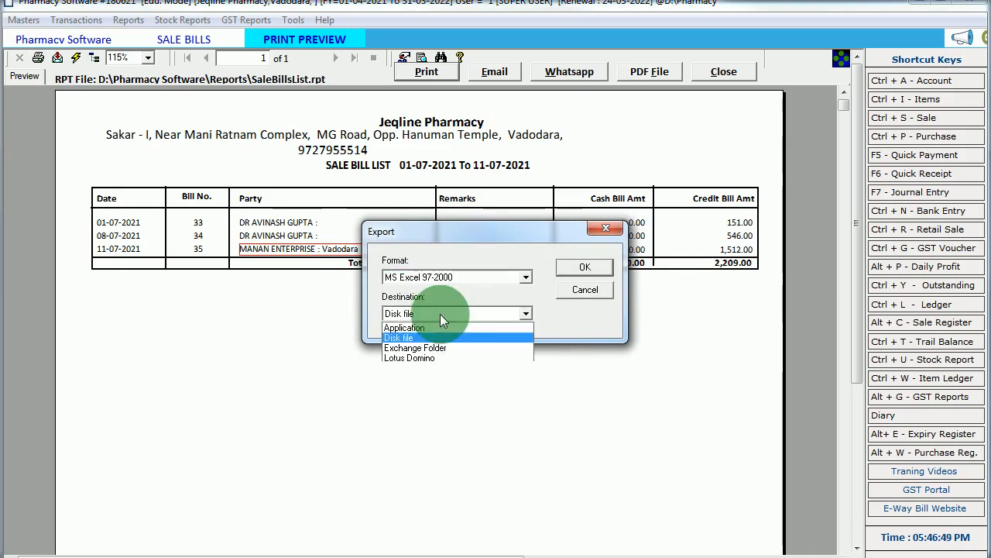
left_click(434, 325)
left_click(586, 268)
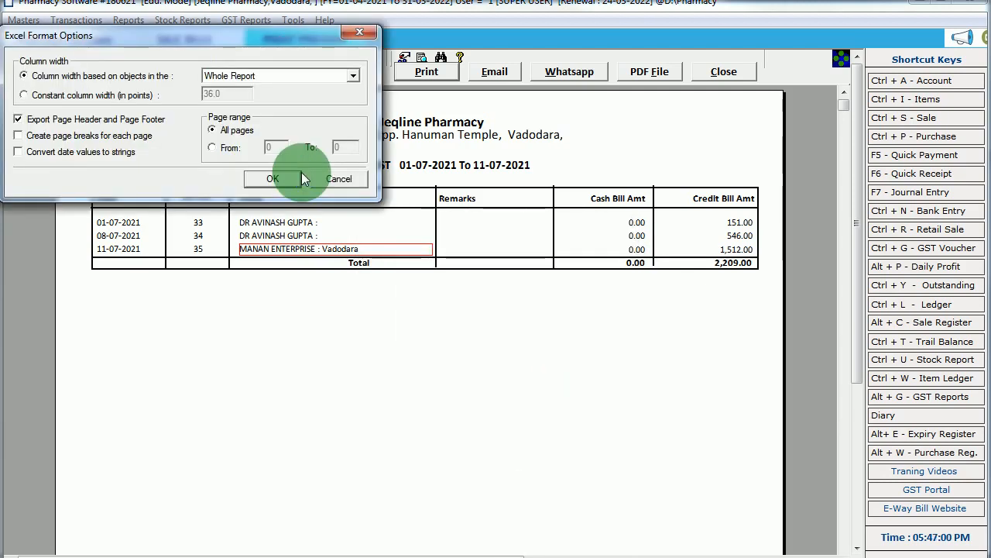
left_click(291, 180)
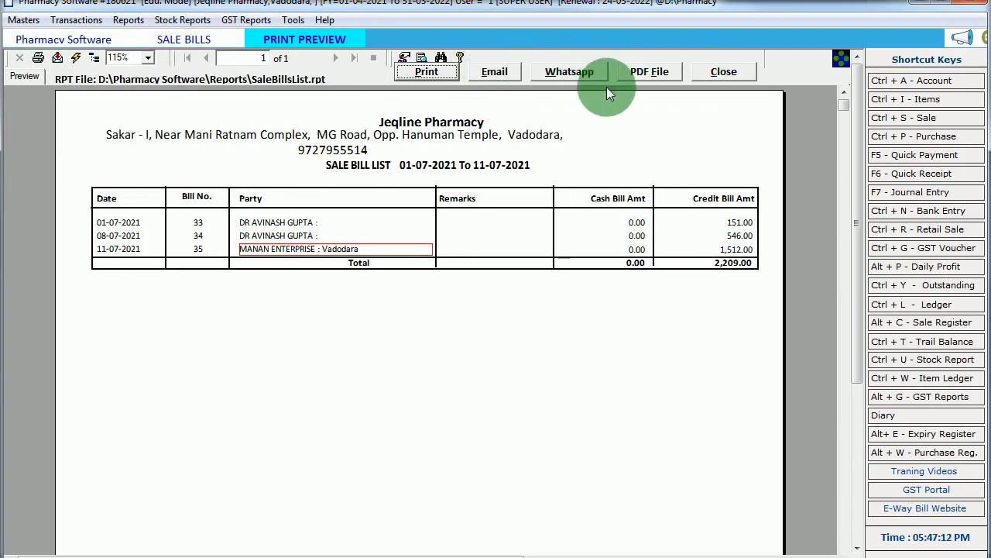
left_click(725, 72)
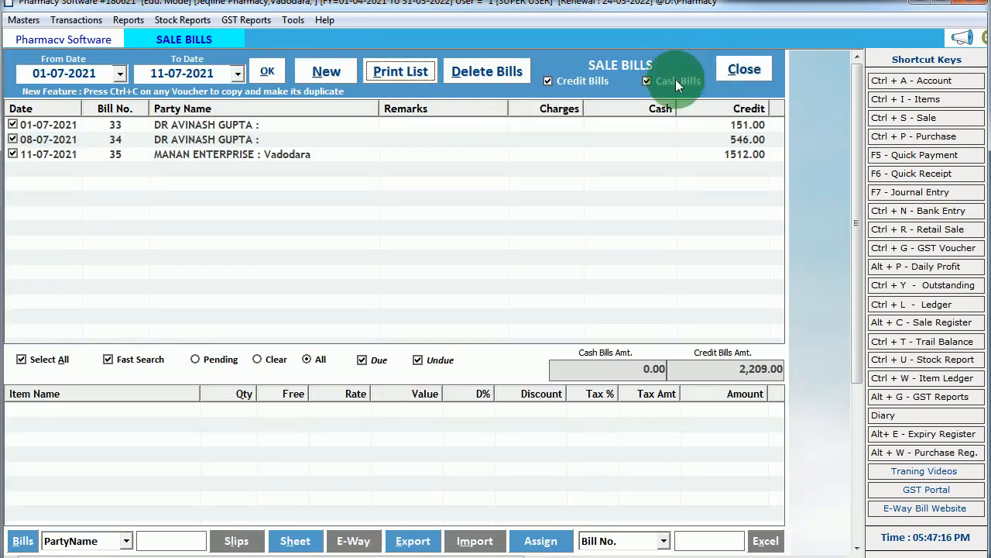
Step: Try to delete only the 01-07-2021 sale bill, decline the deletion and deselect that bill
left_click(12, 140)
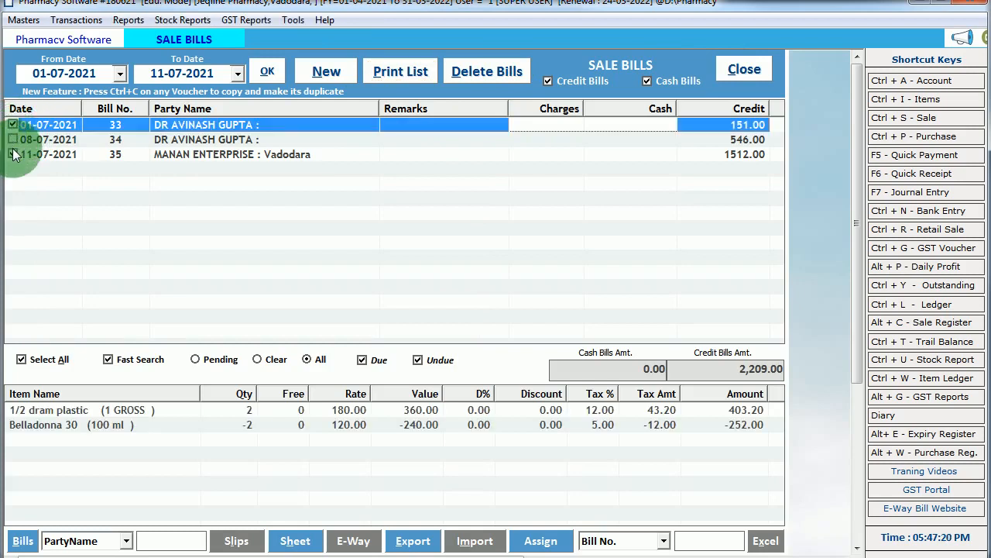
left_click(12, 155)
left_click(512, 72)
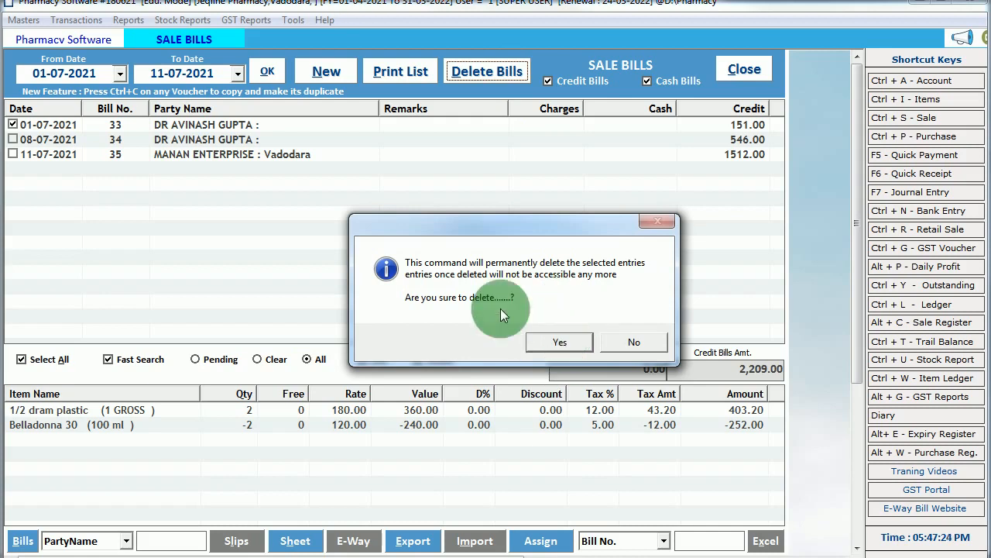
left_click(621, 341)
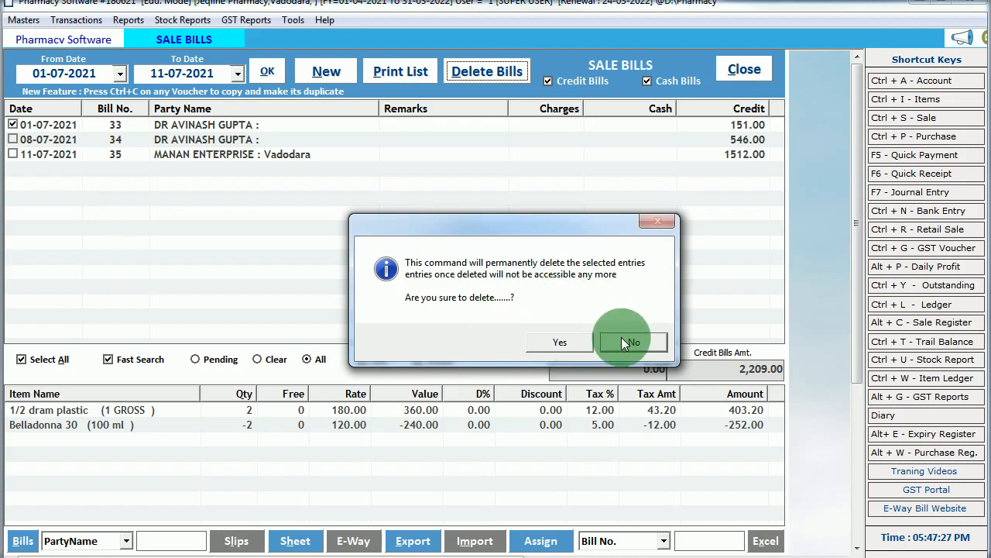
left_click(13, 126)
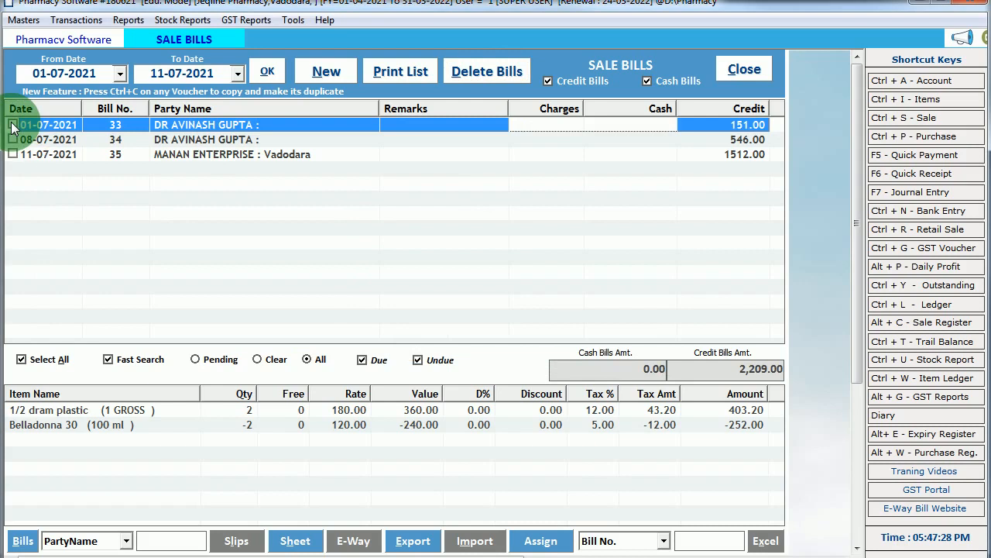
Step: Open the 08-07-2021 sale bill and change its party to another existing customer, keeping the Sales series
double_click(242, 139)
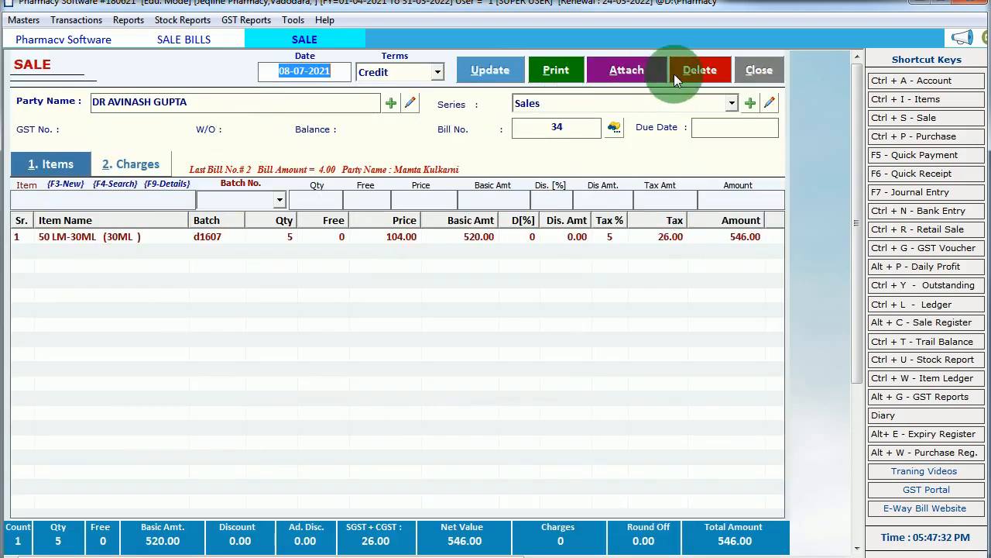
left_click(229, 112)
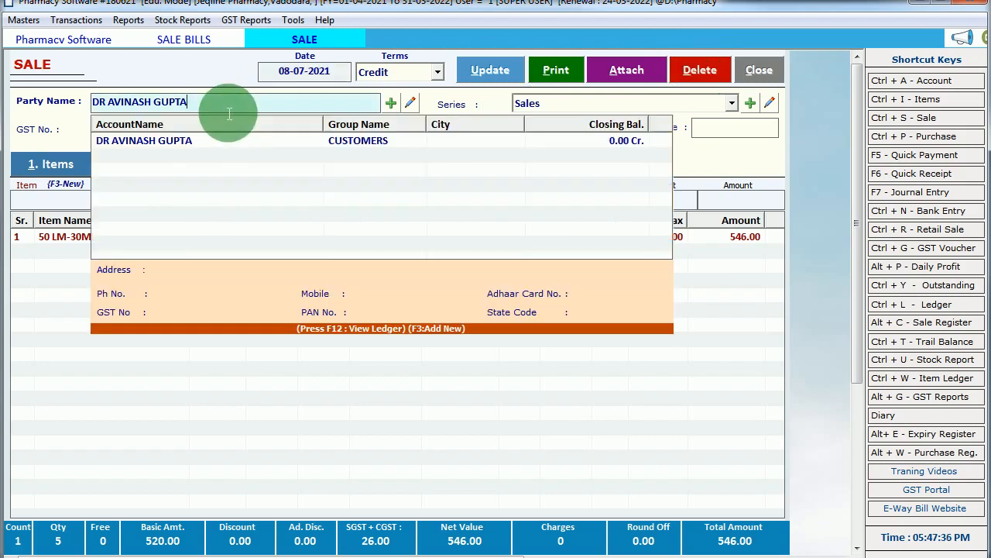
key("BackSpace")
key("BackSpace")
key("BackSpace")
key("BackSpace")
key("BackSpace")
key("BackSpace")
key("BackSpace")
key("BackSpace")
key("BackSpace")
key("BackSpace")
key("BackSpace")
key("BackSpace")
key("BackSpace")
key("BackSpace")
key("BackSpace")
key("BackSpace")
key("Down")
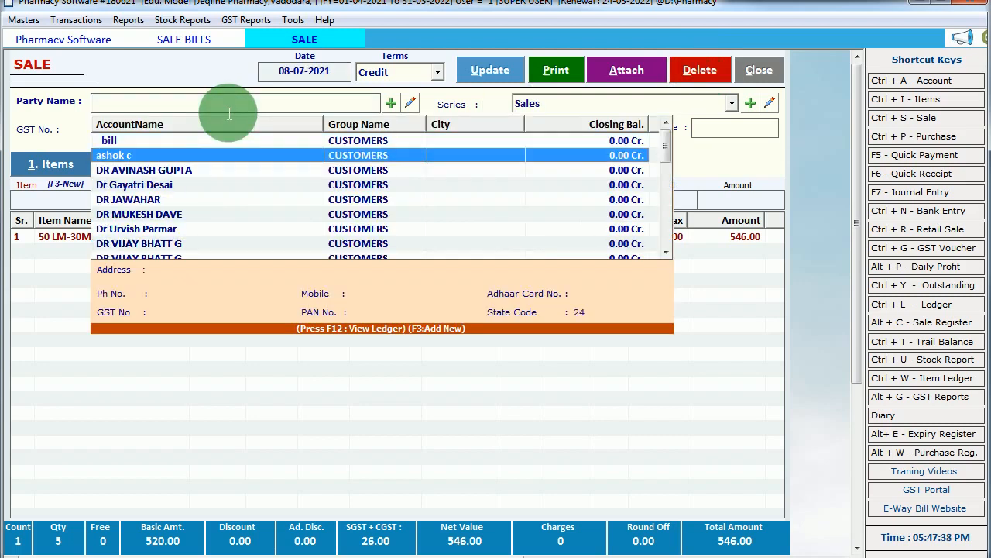
key("Down")
key("Down")
key("Down")
key("Down")
key("Return")
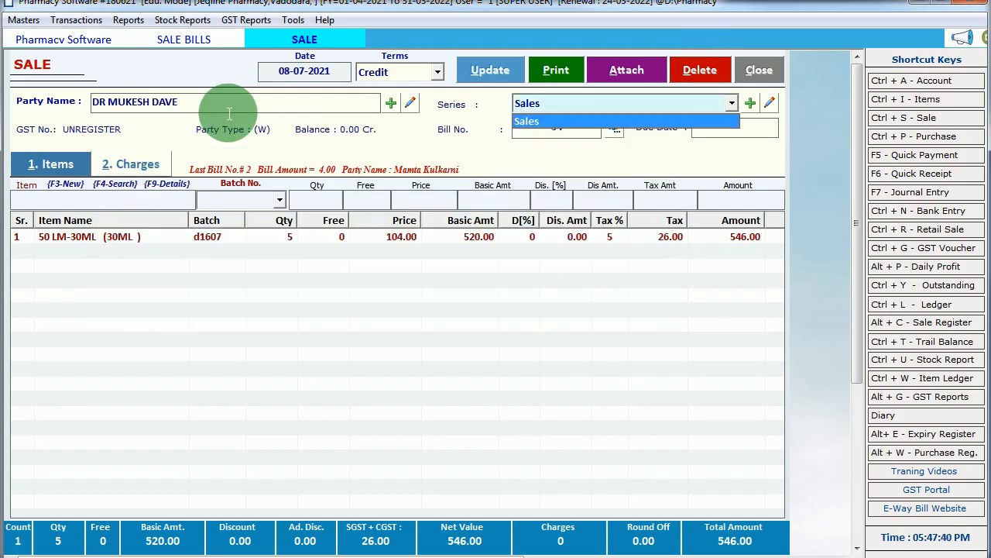
key("Return")
Step: Add Ciplox 100 Tab from batch SDC34ACE to the sale bill with quantity 1
left_click(87, 200)
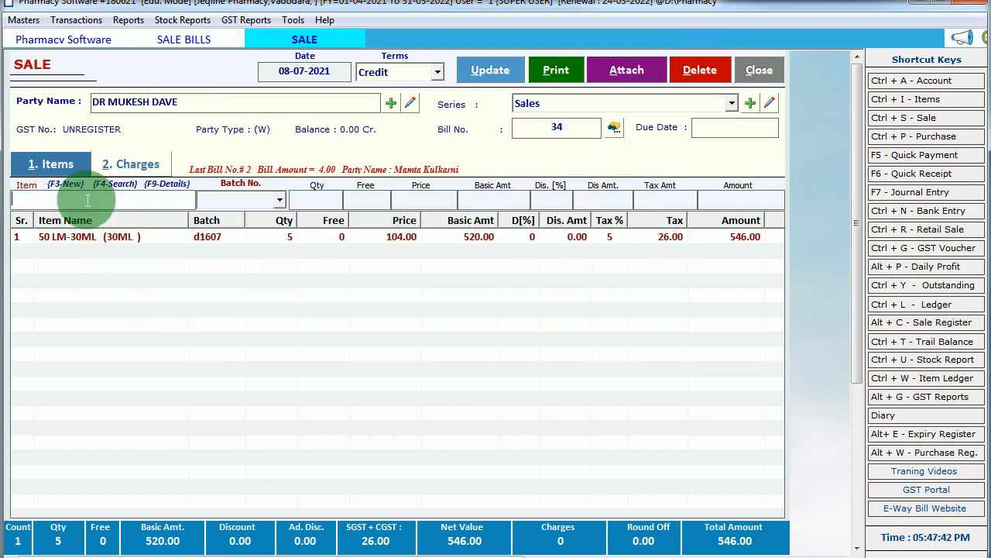
type("cipl")
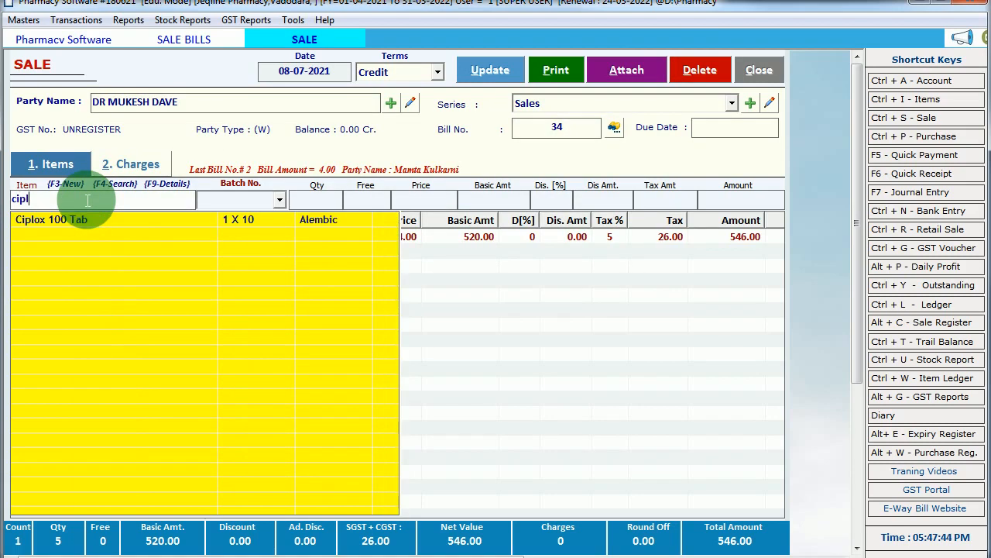
key("Down")
key("Return")
key("Return")
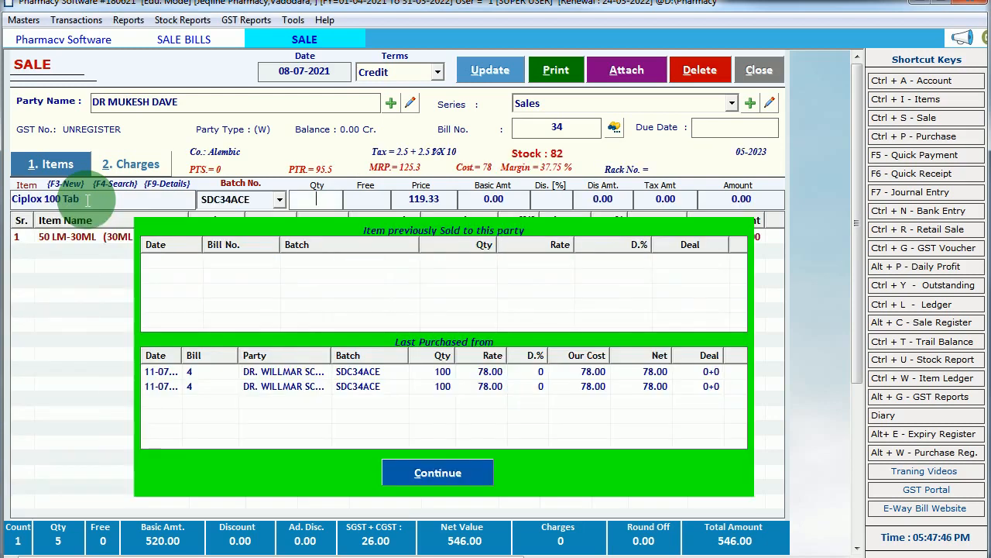
key("Return")
type("1")
key("Return")
key("Return")
key("Return")
key("Return")
key("Return")
key("Return")
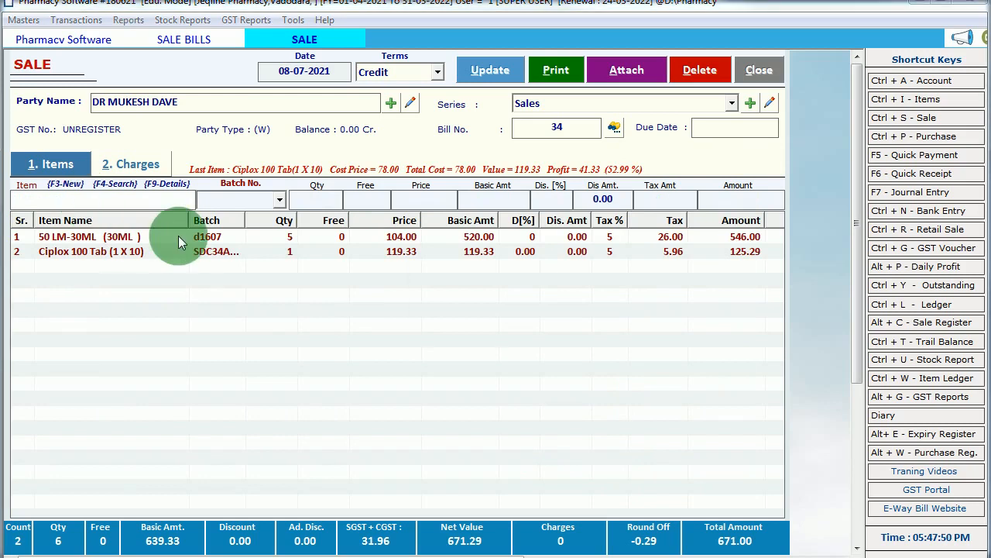
Step: Decline cancelling the entry and save the updated sale bill
key("Escape")
left_click(563, 332)
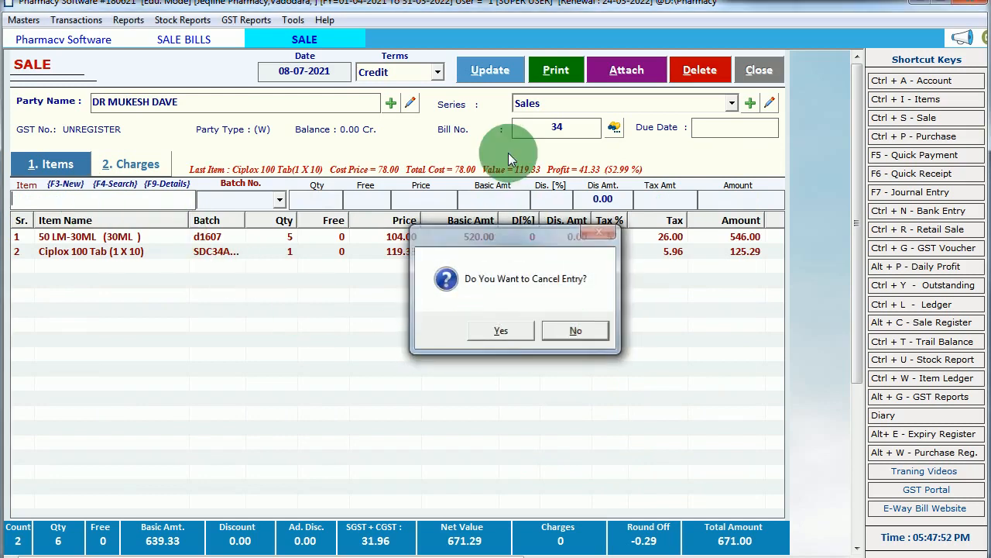
left_click(501, 73)
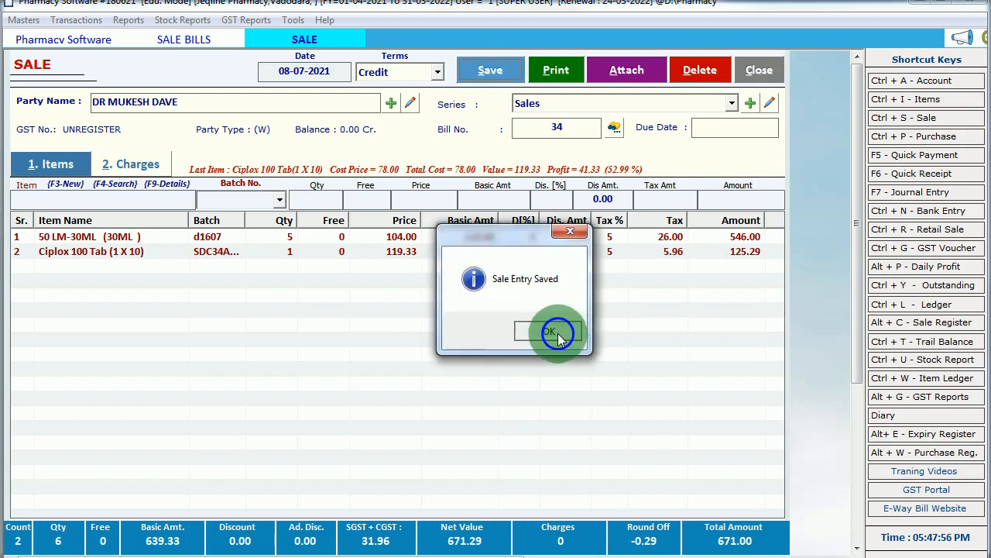
Step: Acknowledge the saved sale entry, decline printing, close the entry form and refresh the sale bills list
left_click(558, 335)
left_click(556, 333)
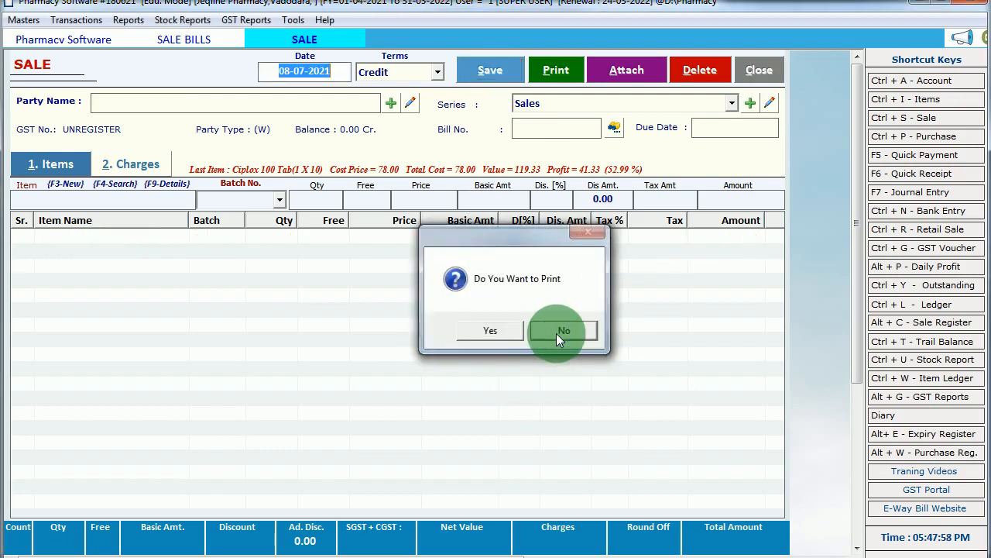
left_click(756, 75)
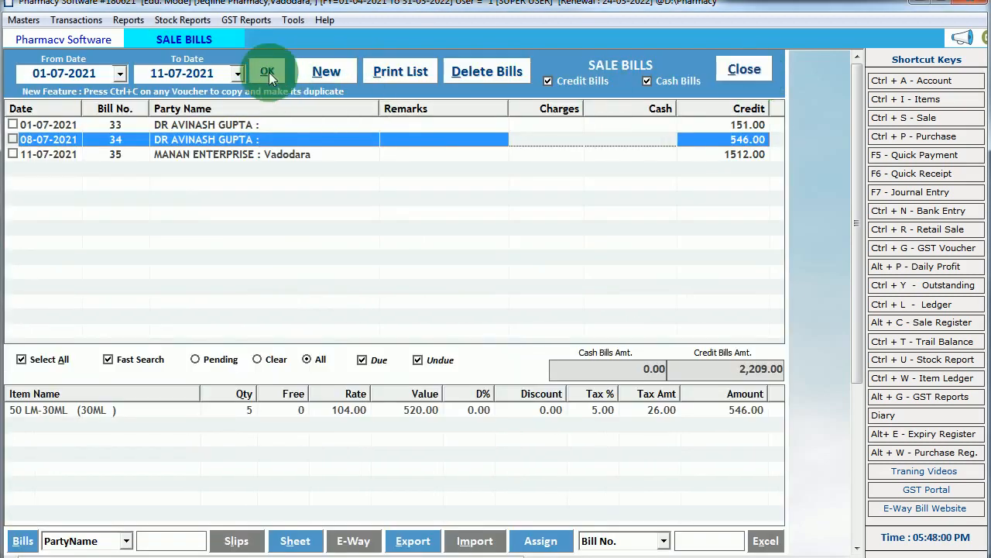
left_click(267, 72)
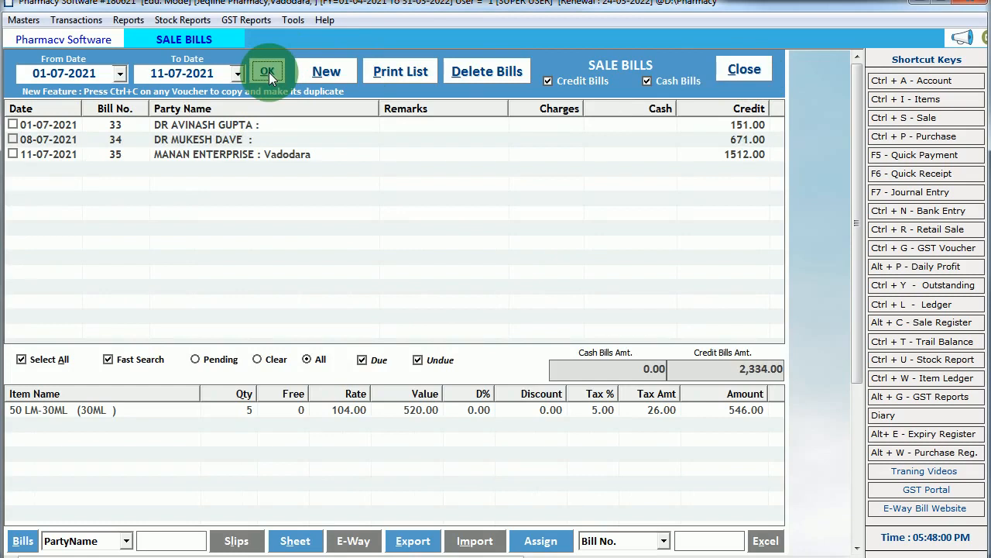
Step: Examine the item details of the 08-07-2021, 11-07-2021 and 01-07-2021 sale bills
left_click(222, 140)
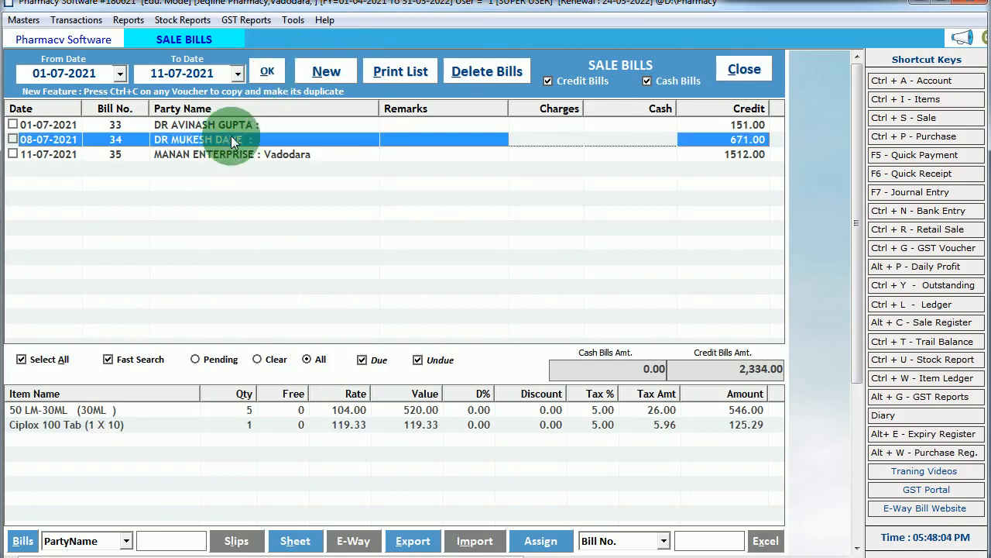
left_click(234, 151)
left_click(250, 409)
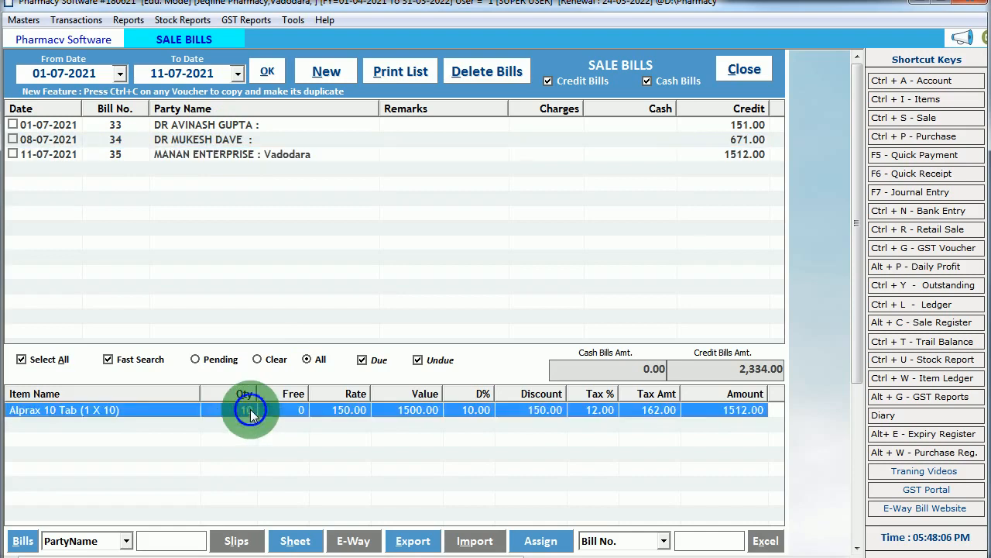
left_click(236, 147)
left_click(231, 127)
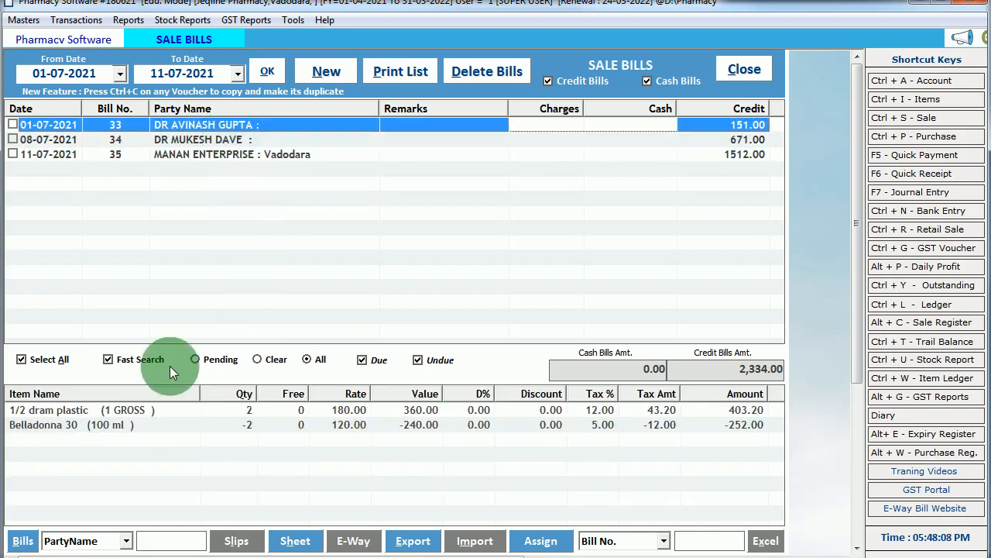
left_click(239, 425)
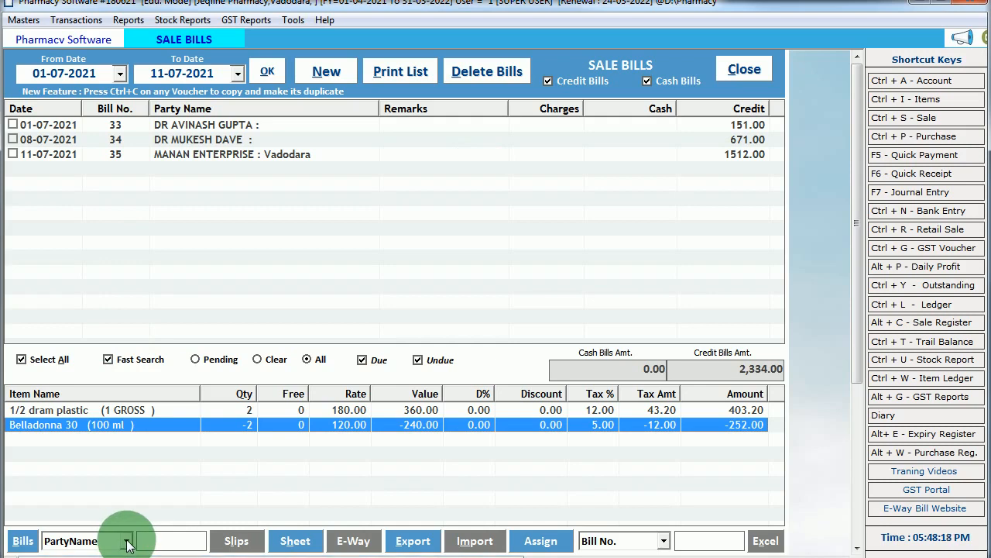
Step: Filter the sale bills by party name using "dr m" and select the matching bill
left_click(176, 546)
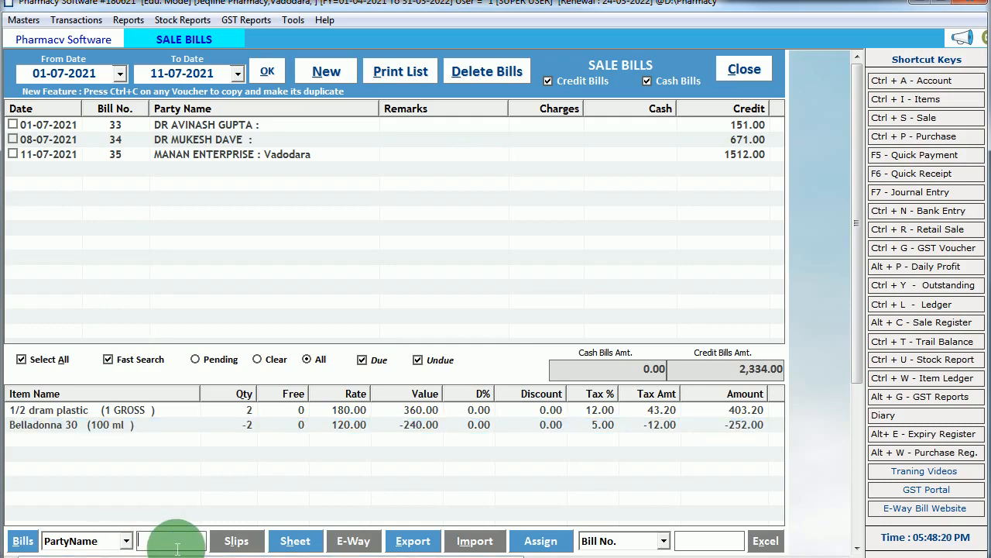
type("dr m")
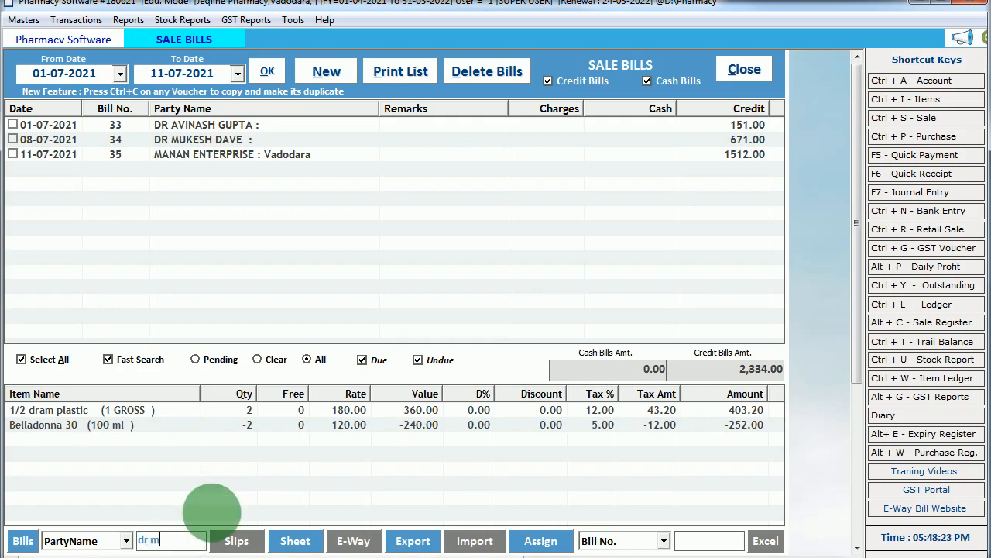
left_click(275, 71)
left_click(250, 125)
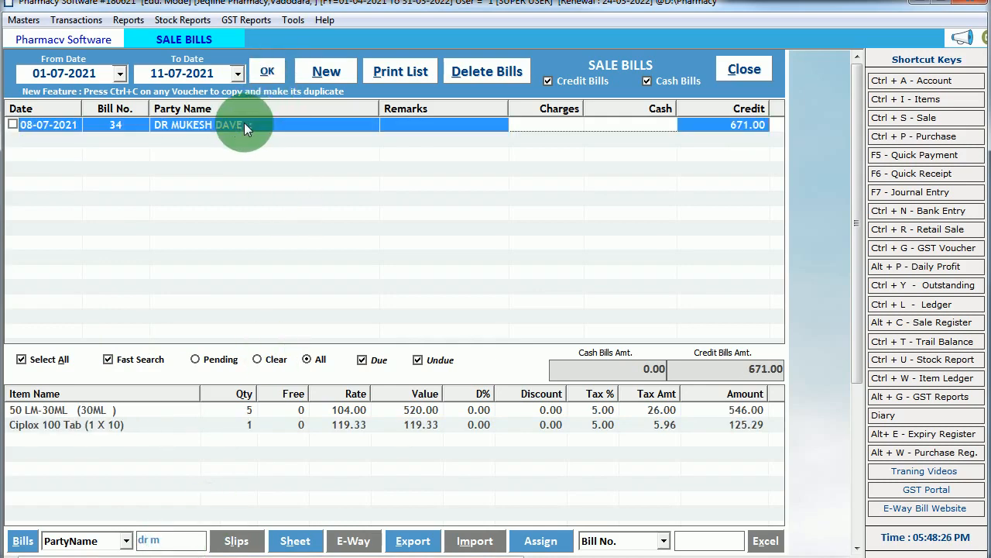
Step: Clear the party name filter, keep Bill No. as the other search field and reload the full bill list
left_click(171, 541)
type("d")
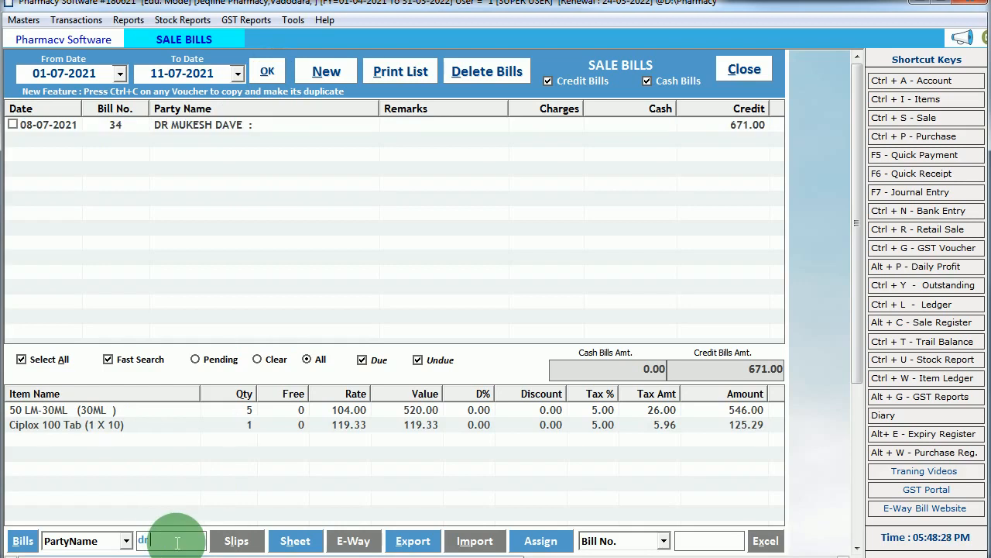
key("BackSpace")
left_click(663, 541)
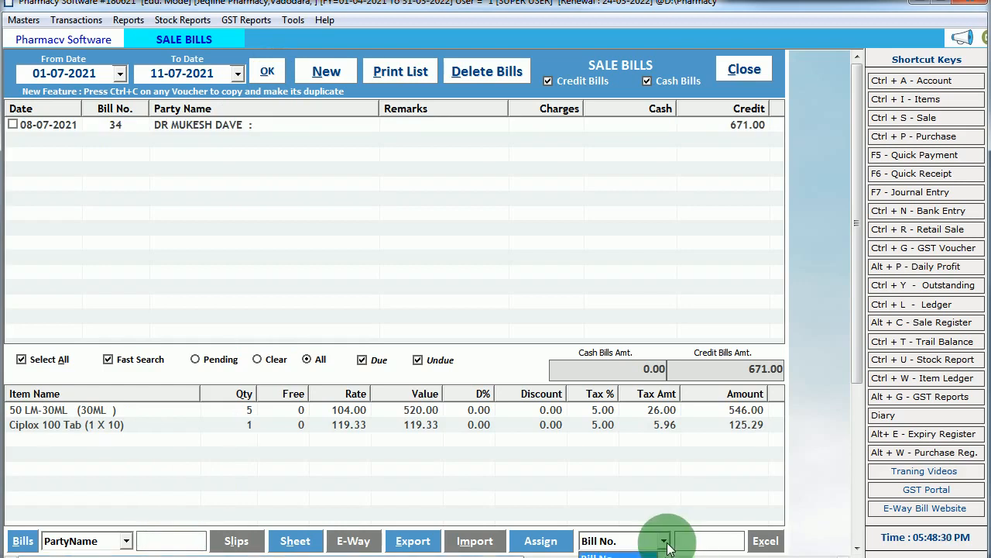
left_click(695, 542)
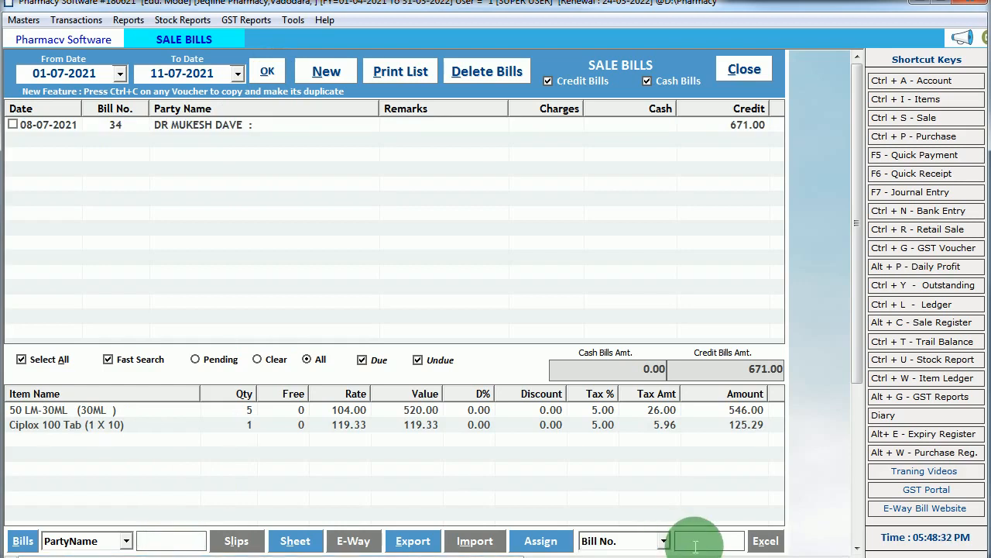
left_click(264, 72)
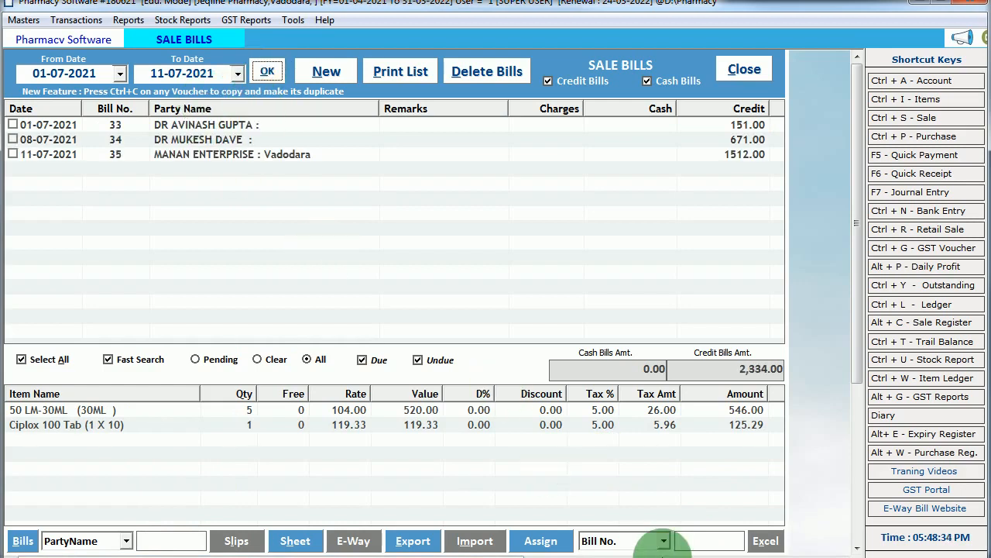
Step: Filter the sale bills by bill number 33 and select the matching bill
left_click(693, 541)
type("33")
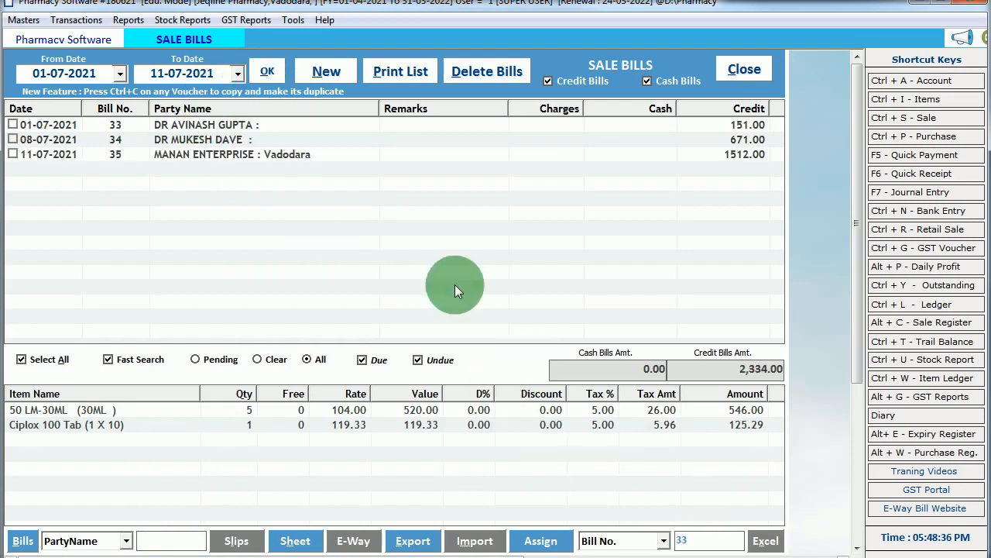
left_click(268, 72)
left_click(262, 126)
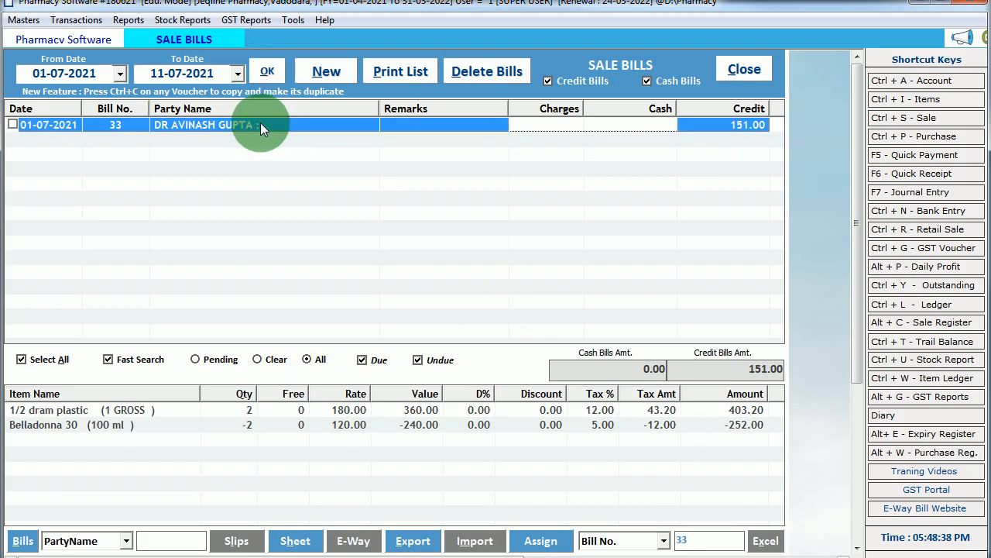
Step: Set the sale bills list's start date to 01-04-2021 and clear the bill number filter
left_click(120, 73)
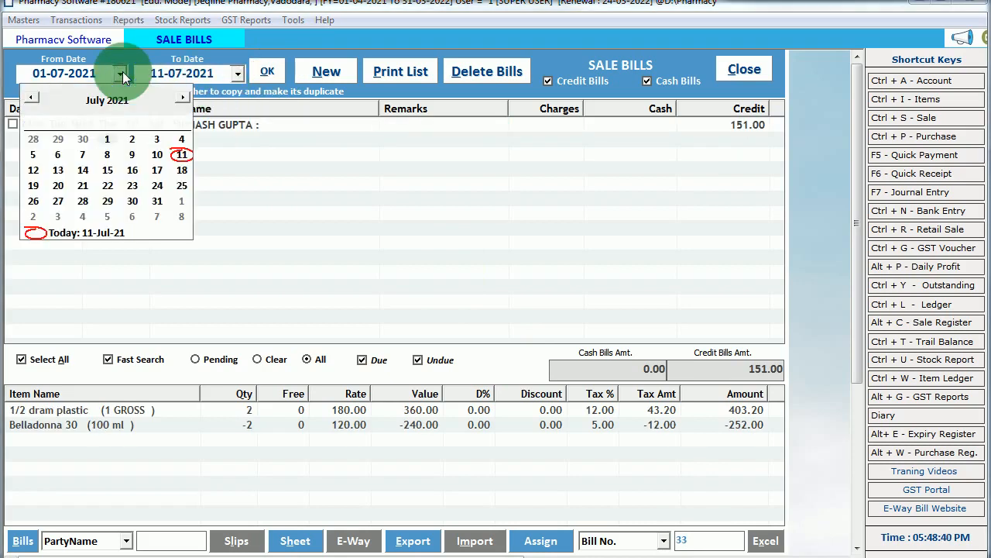
left_click(32, 100)
left_click(33, 99)
left_click(32, 99)
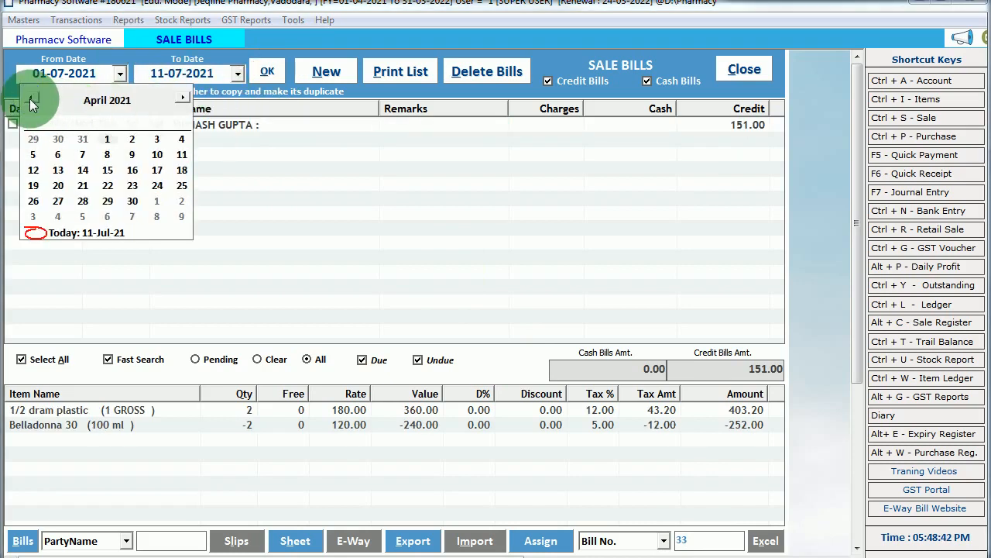
left_click(108, 140)
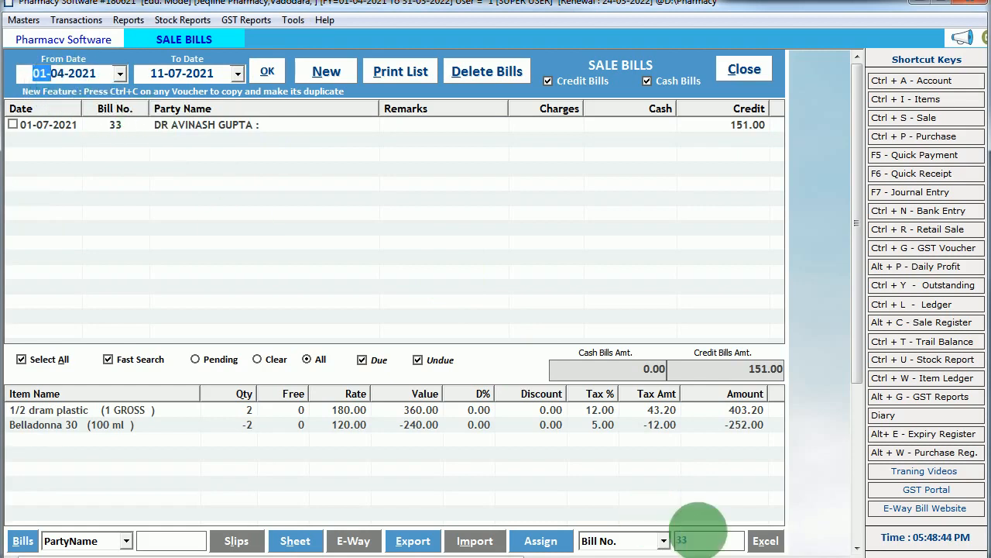
key("BackSpace")
key("BackSpace")
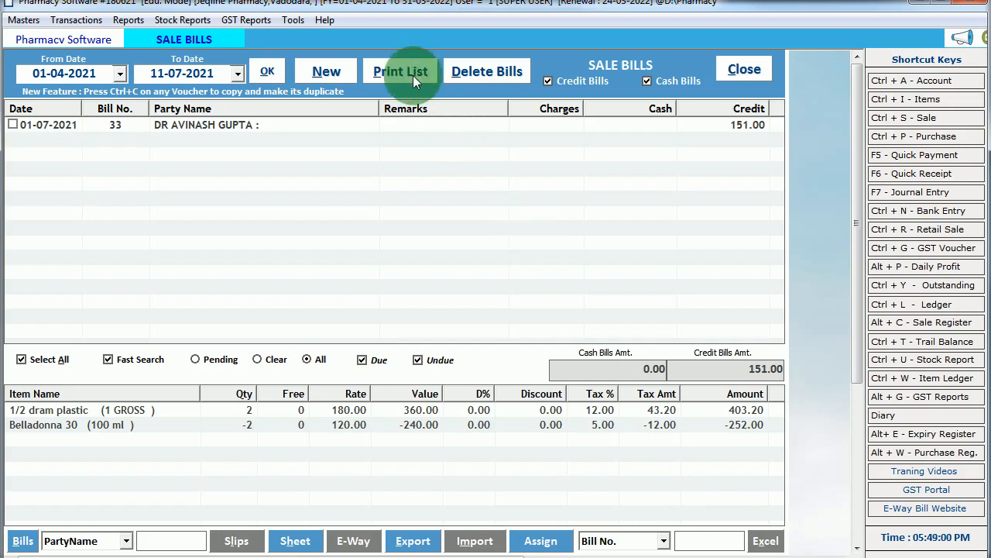
Step: Start a new sale bill, keeping the date 11-07-2021 and the terms Credit
left_click(344, 74)
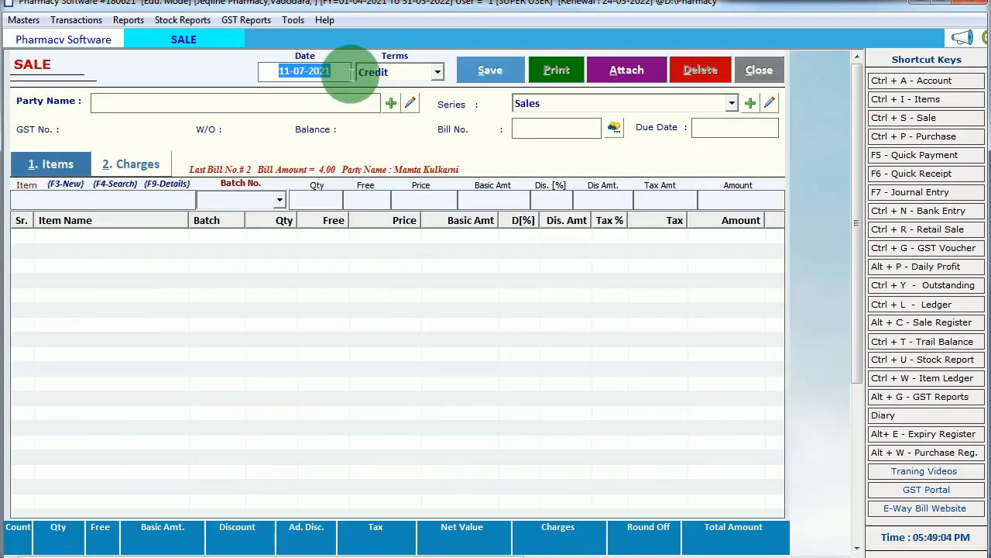
left_click(287, 76)
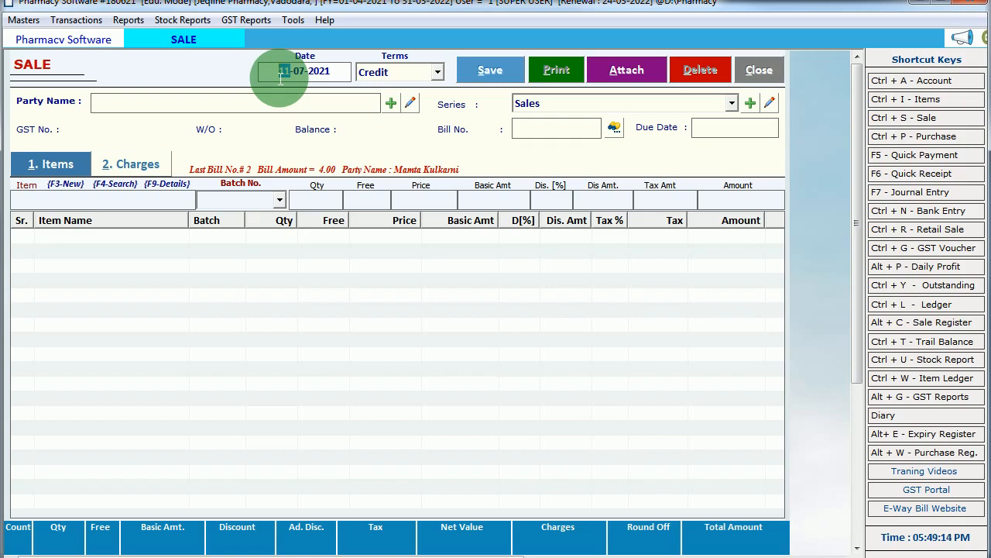
key("Return")
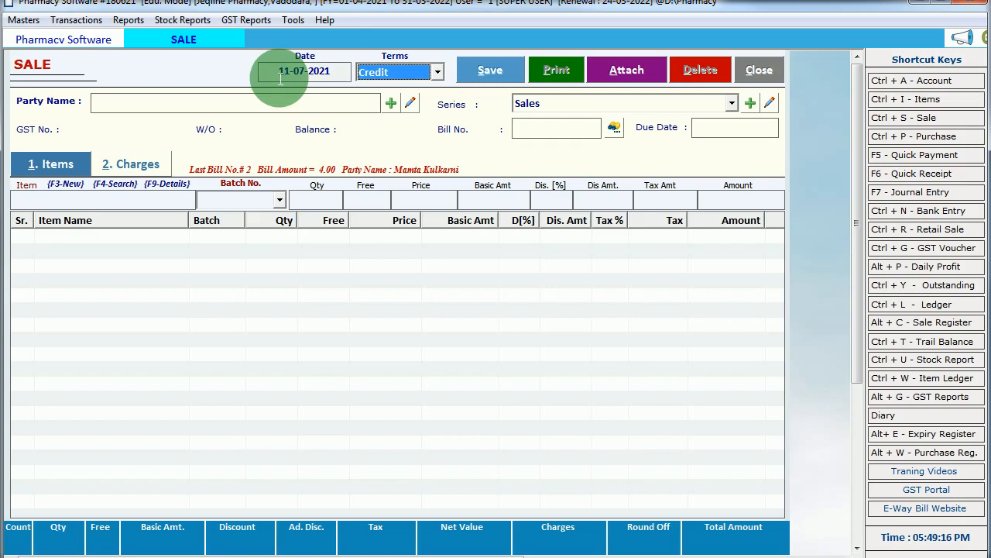
left_click(389, 75)
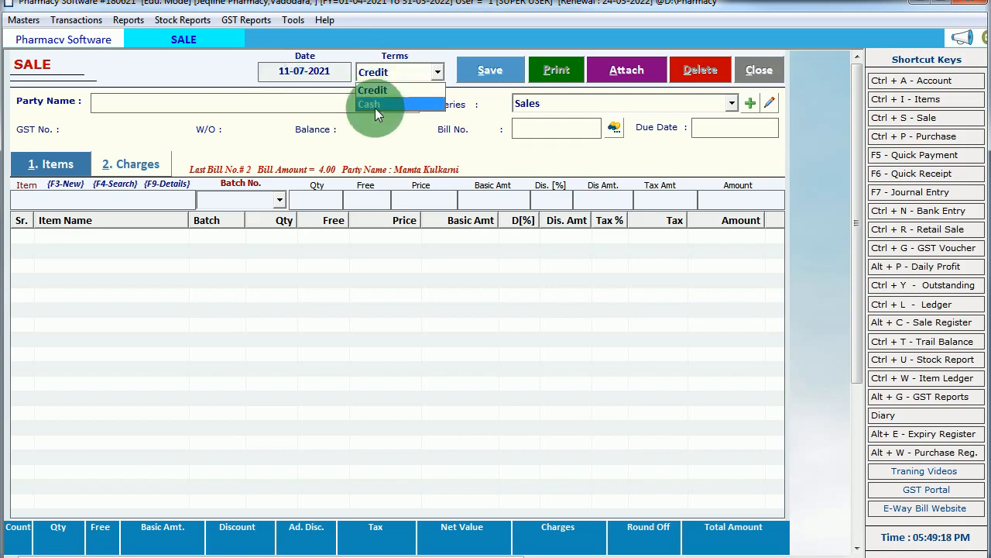
left_click(377, 92)
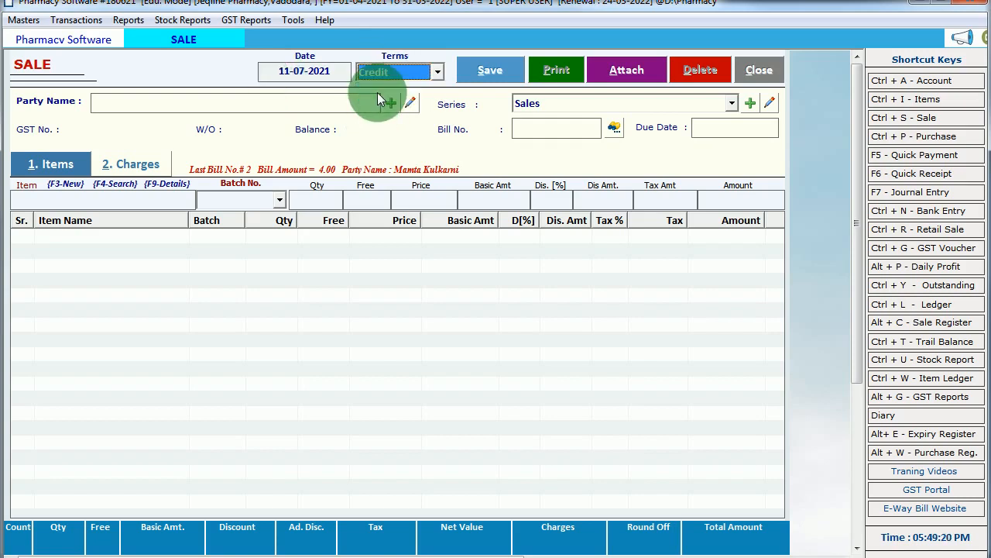
key("Return")
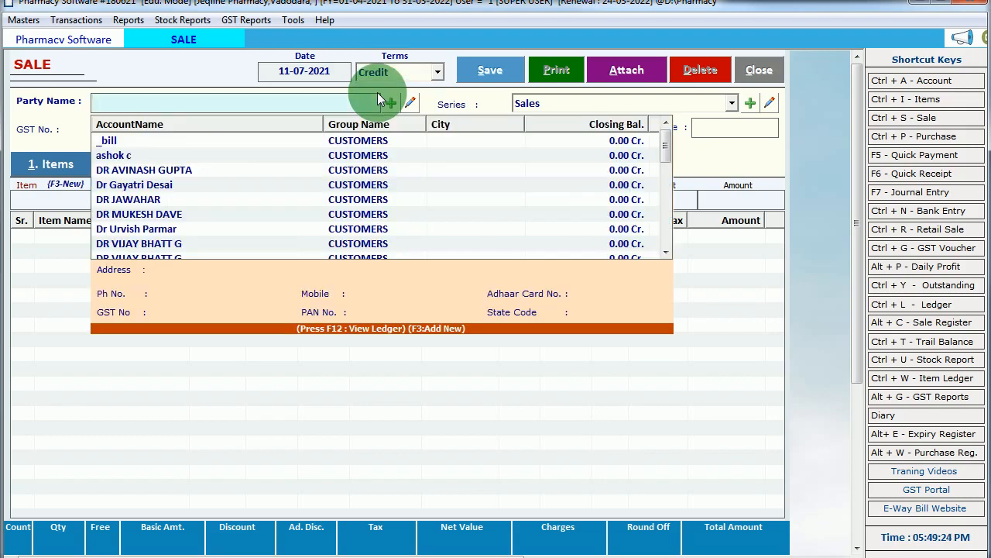
Step: Search the parties for "man" and choose MANAN ENTERPRISE as the sale bill's party
type("man")
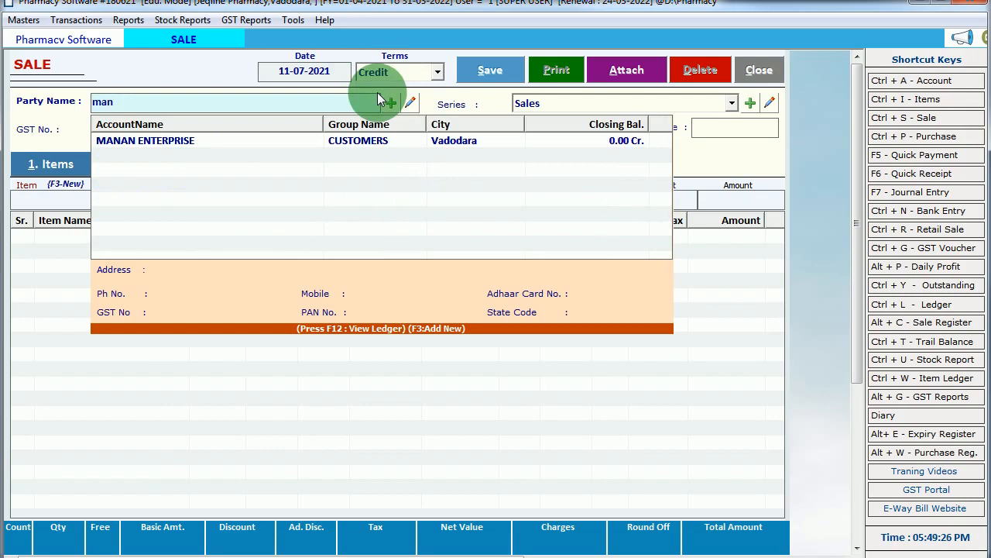
key("Down")
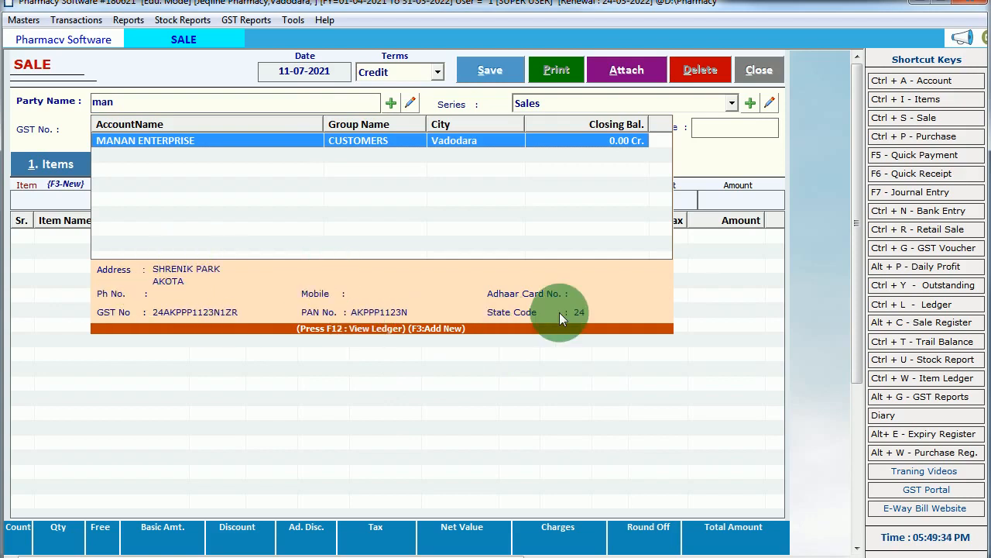
key("Return")
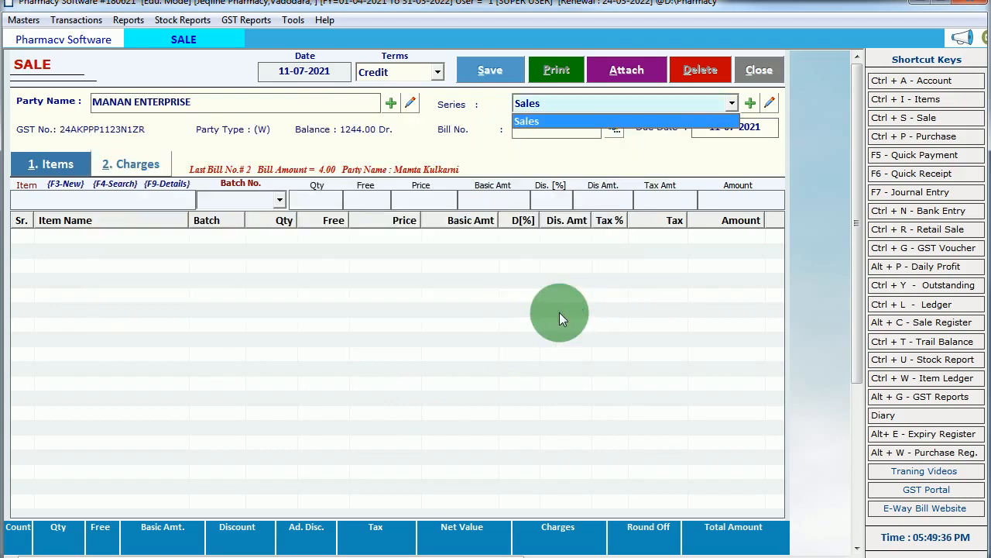
Step: Start a new party account from the sale bill, with Manan Medical Store as account name and print name
left_click(208, 106)
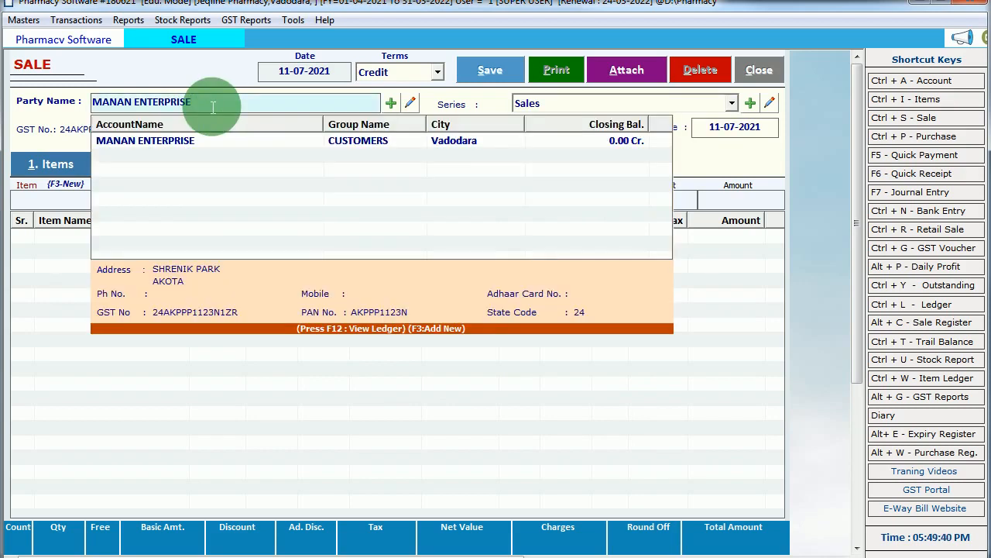
left_click(391, 103)
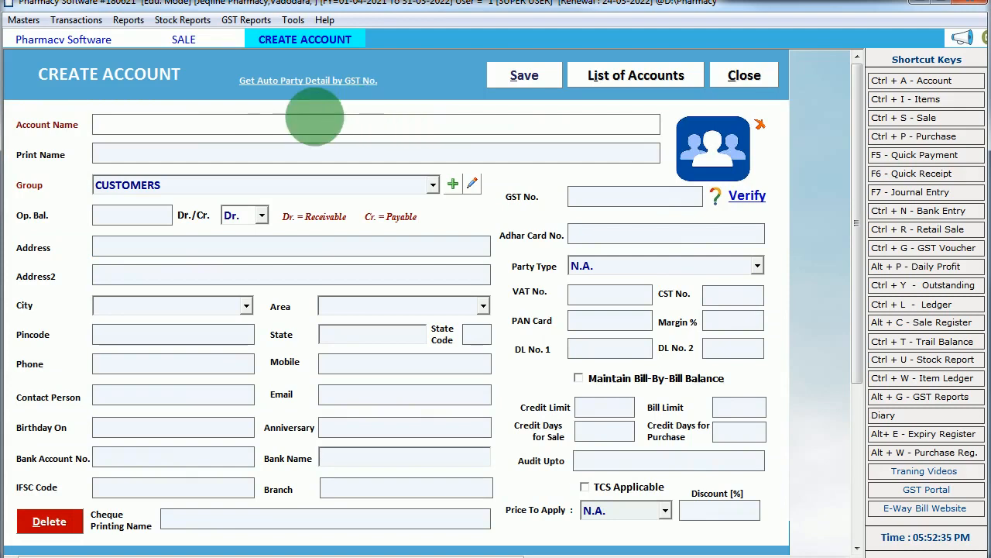
left_click(273, 136)
type("manan")
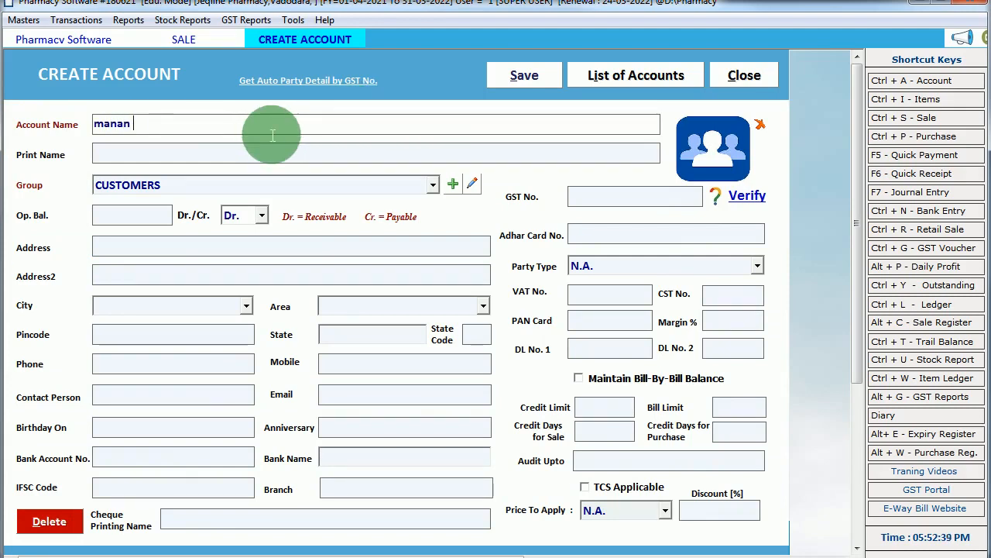
type(" medical store")
key("Return")
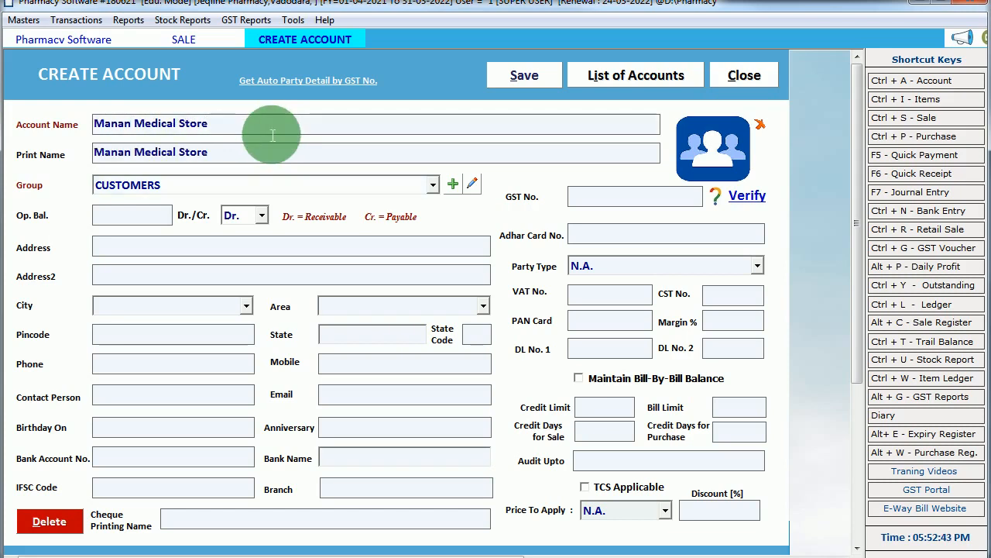
Step: Keep the new account in the CUSTOMERS group and set its city to Vadodara, leaving the opening balance and address empty
key("Return")
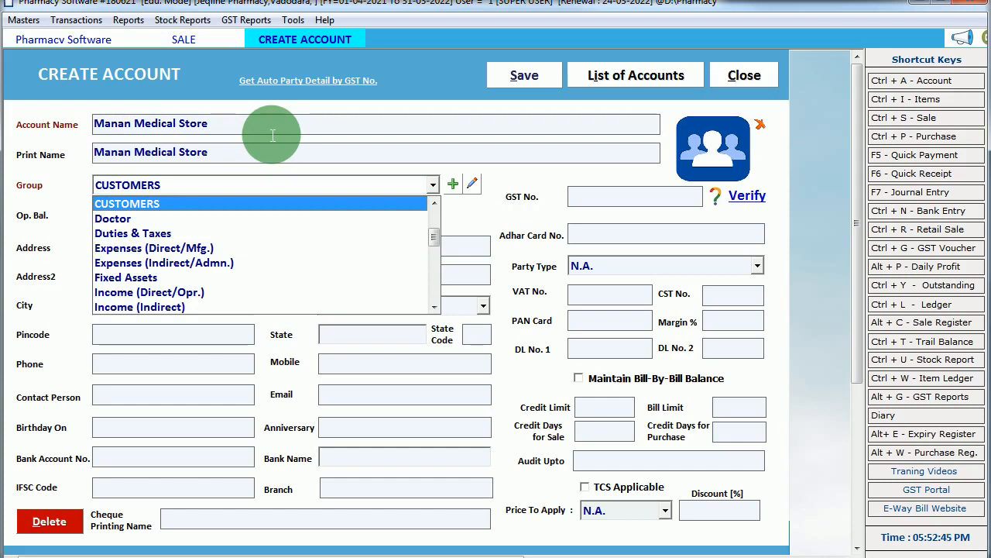
key("Return")
key("Return")
key("Return")
key("Return")
key("Return")
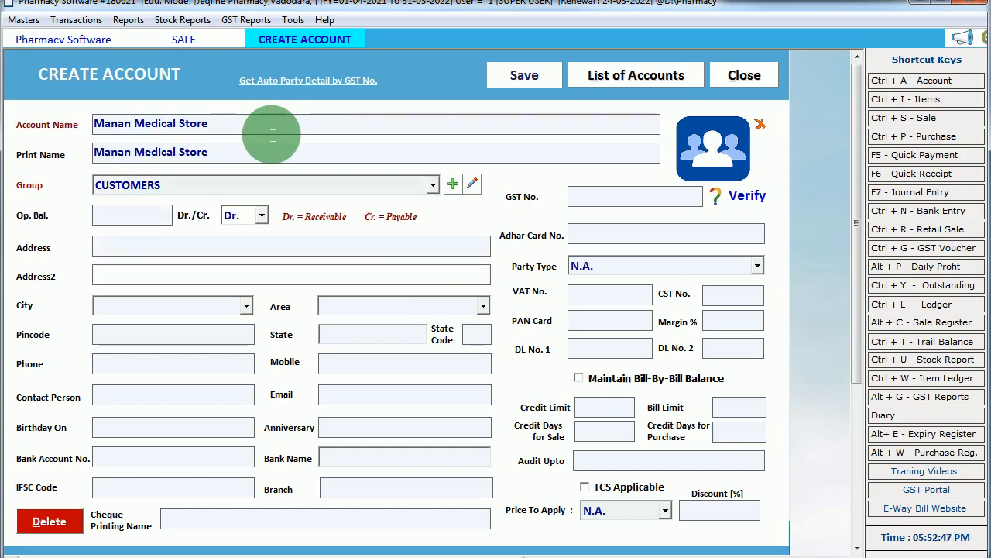
key("Down")
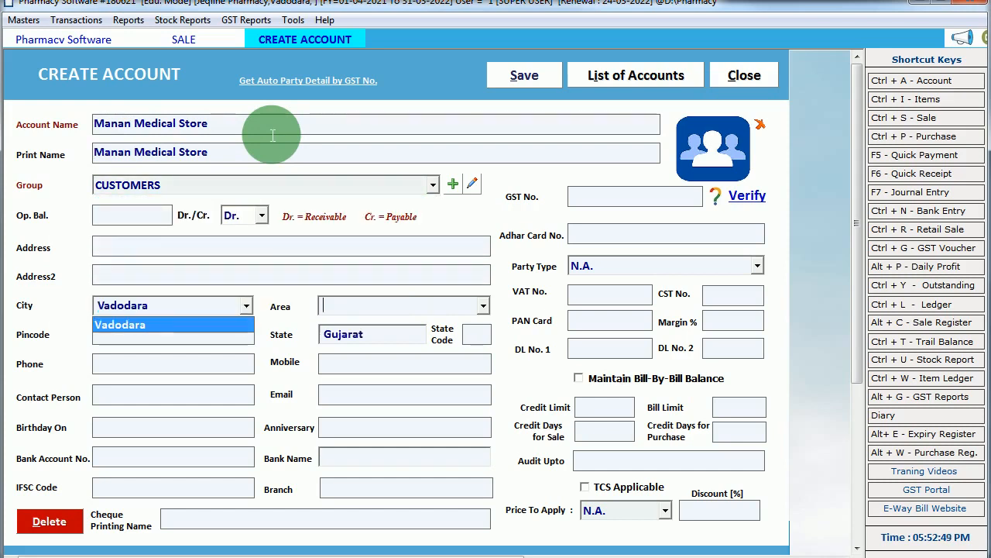
key("Return")
key("Return")
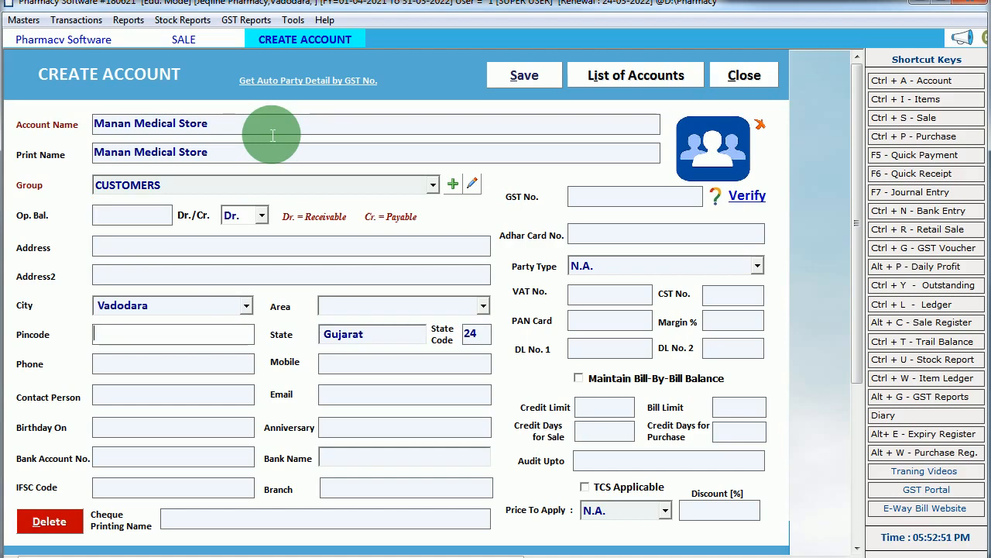
Step: Set the new account's city to Surat, creating it in the city master with the state Gujarat
left_click(183, 310)
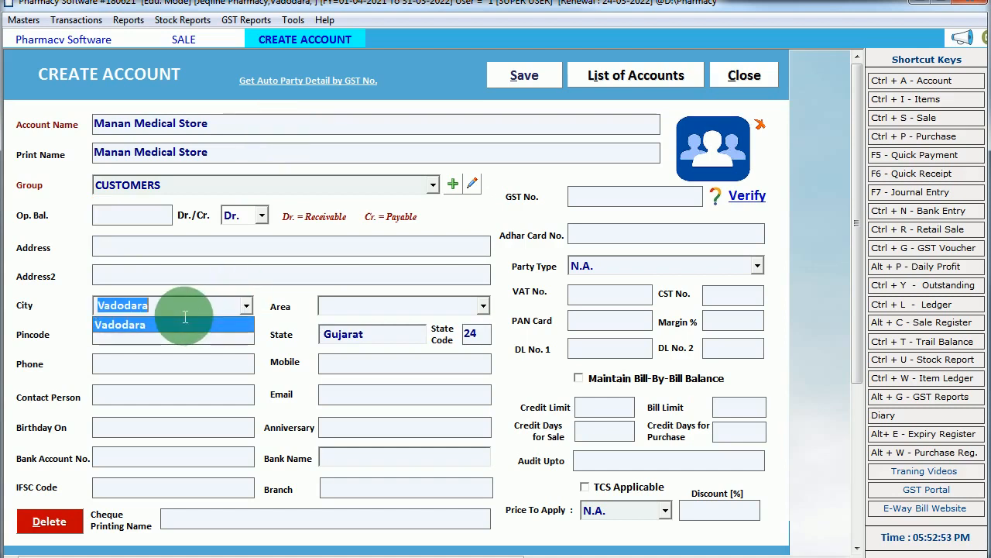
type("Surat")
key("Return")
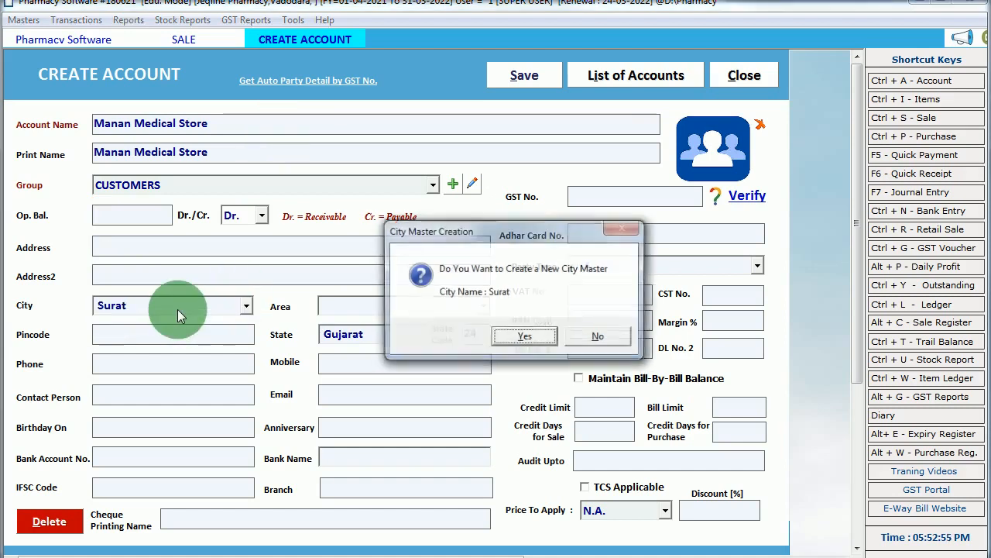
key("Return")
type("gu")
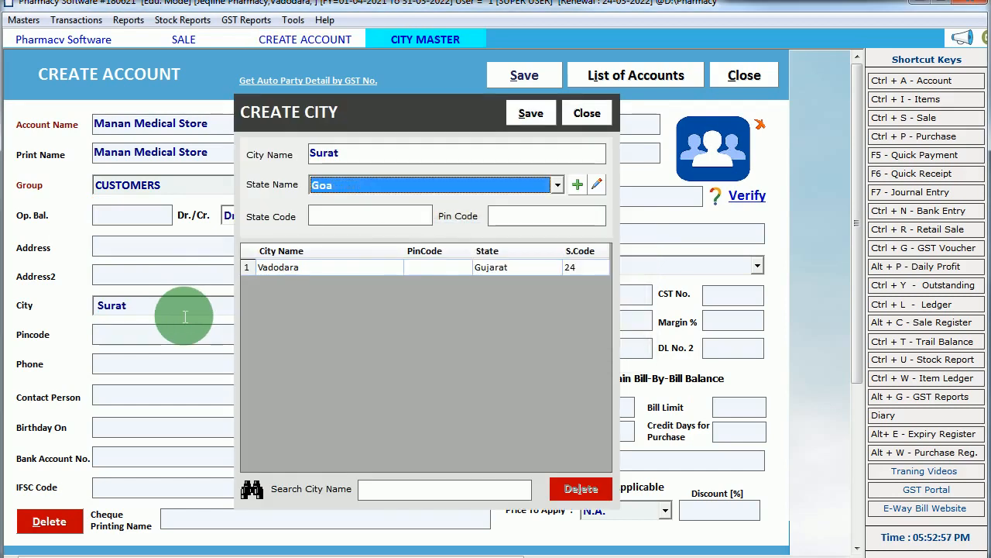
key("Return")
key("Return")
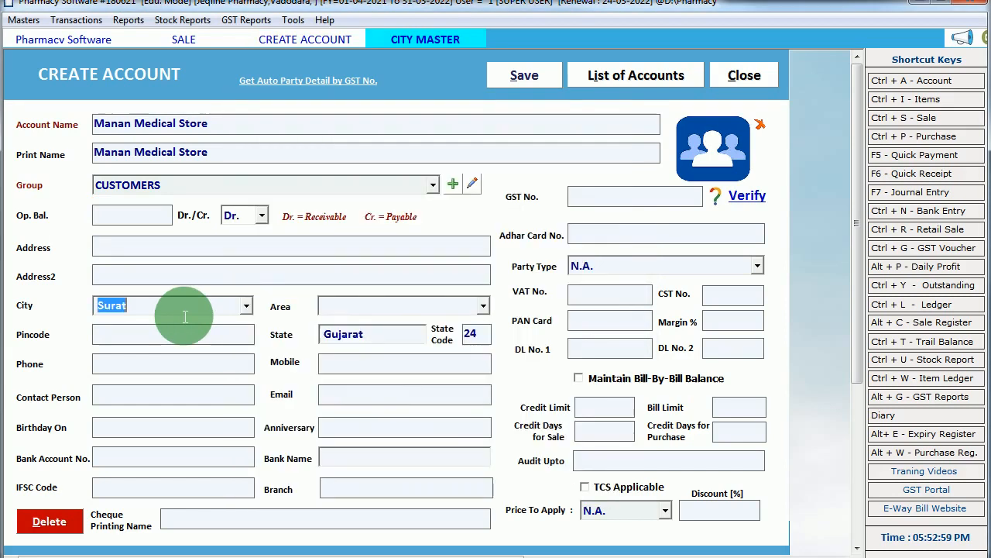
key("Return")
key("Return")
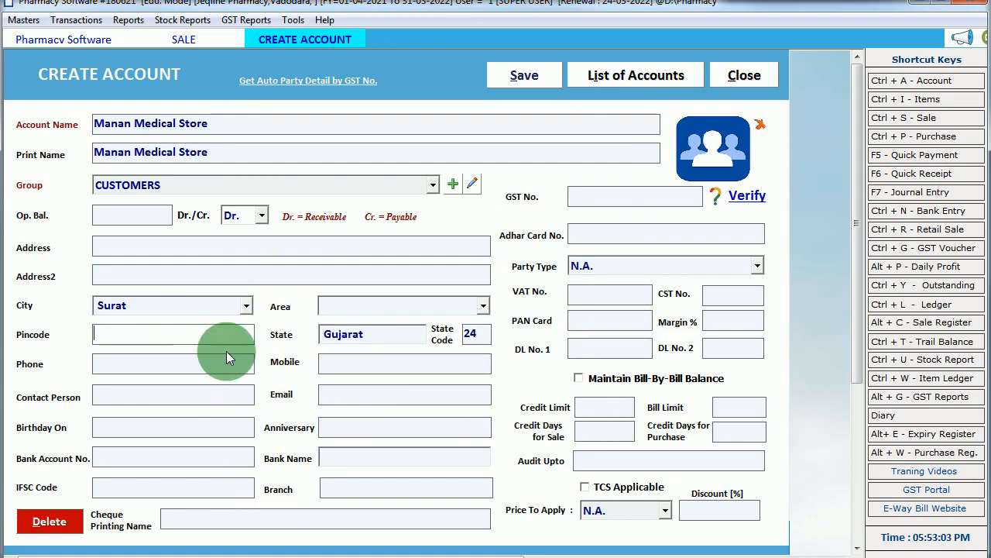
Step: Turn on Maintain Bill-By-Bill Balance, start a party lookup with a partial GST number, and leave the account form without saving
left_click(607, 378)
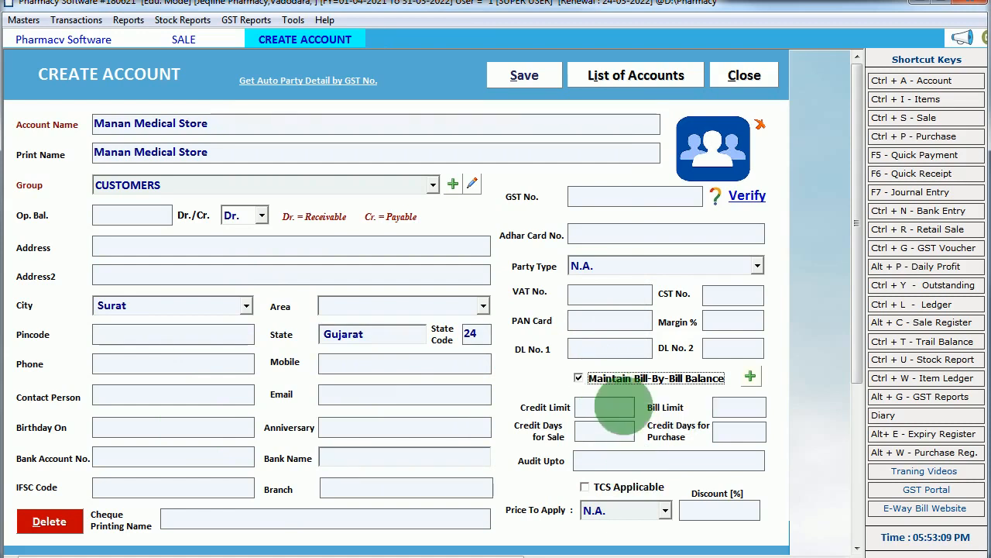
left_click(296, 82)
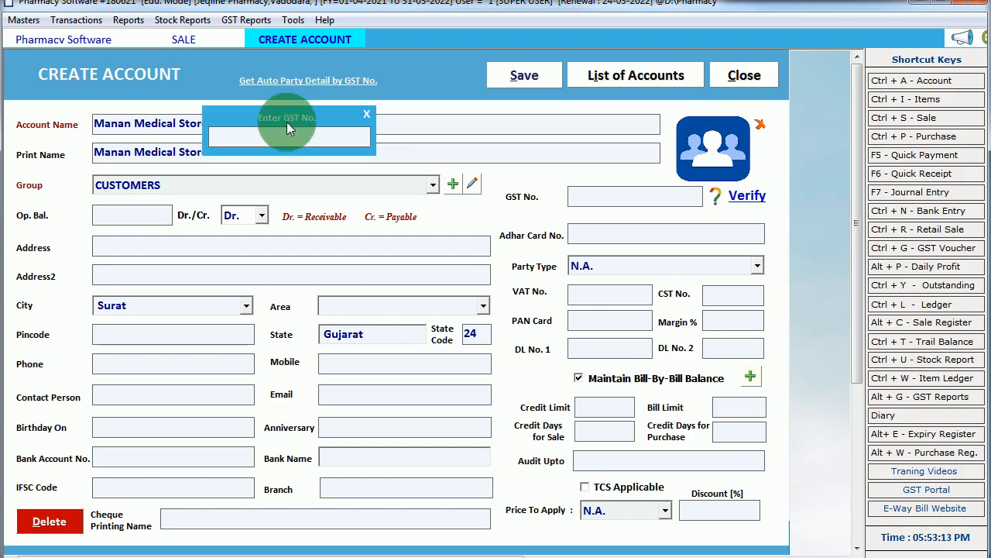
type("24AKPPP")
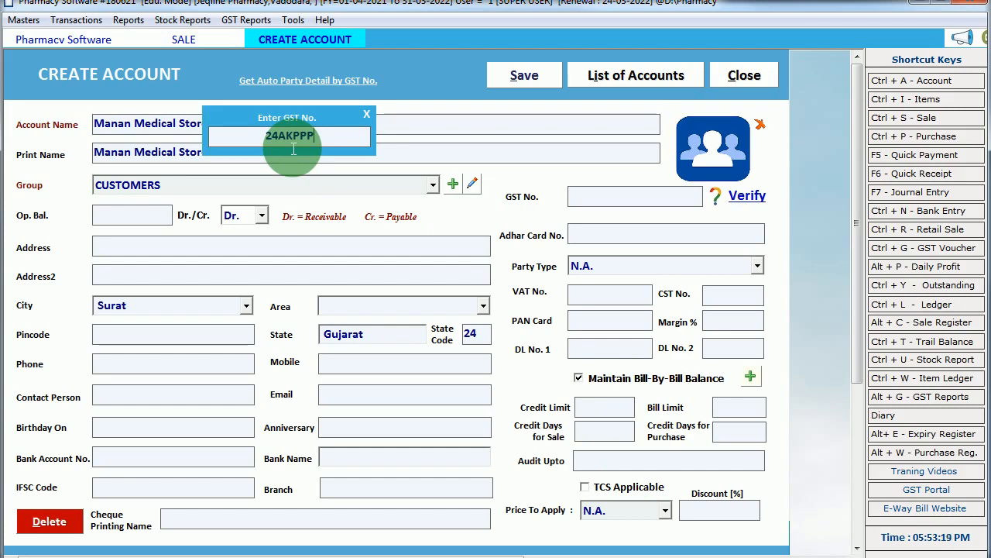
key("Escape")
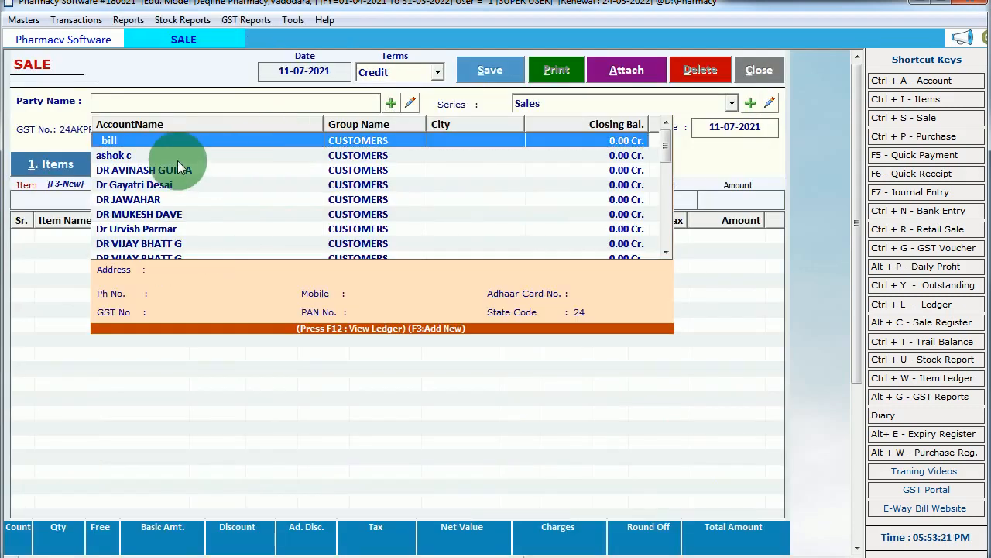
Step: Choose the third listed customer as the bill's party with the series Sales, and view that party's account record
left_click(177, 169)
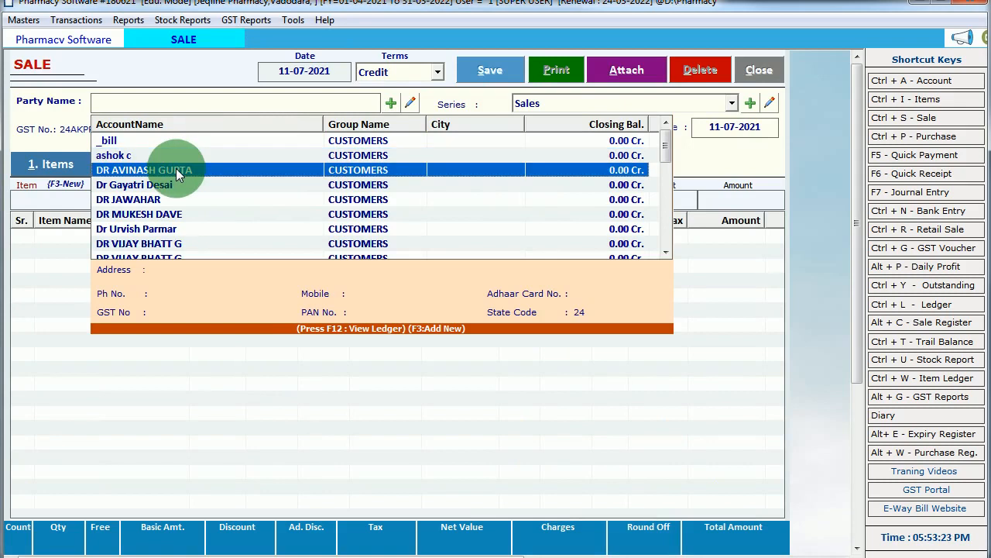
left_click(177, 170)
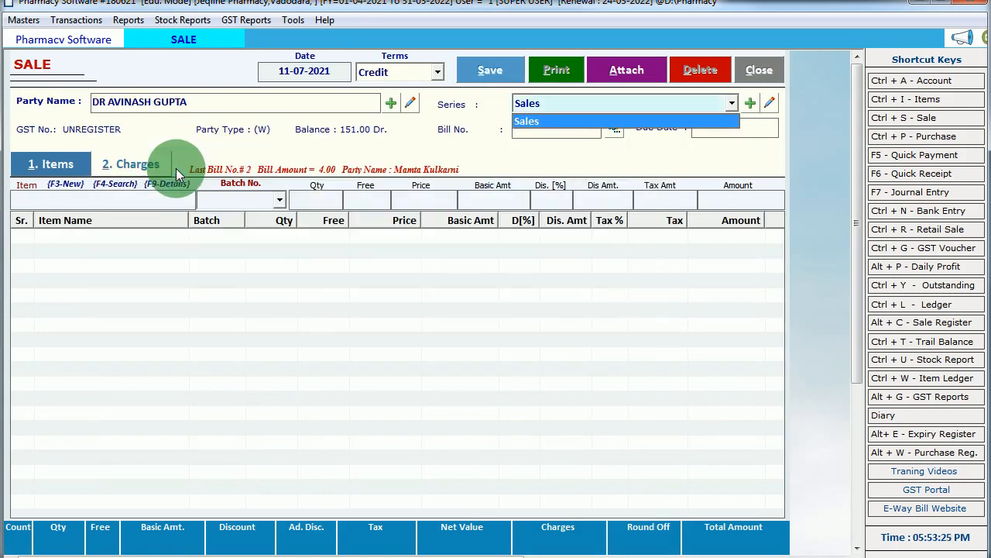
left_click(524, 122)
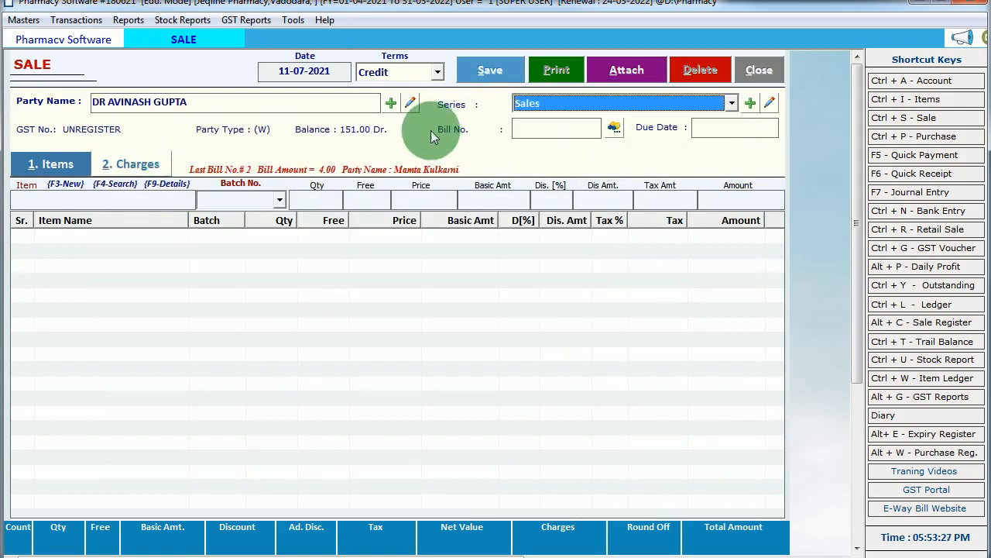
left_click(409, 101)
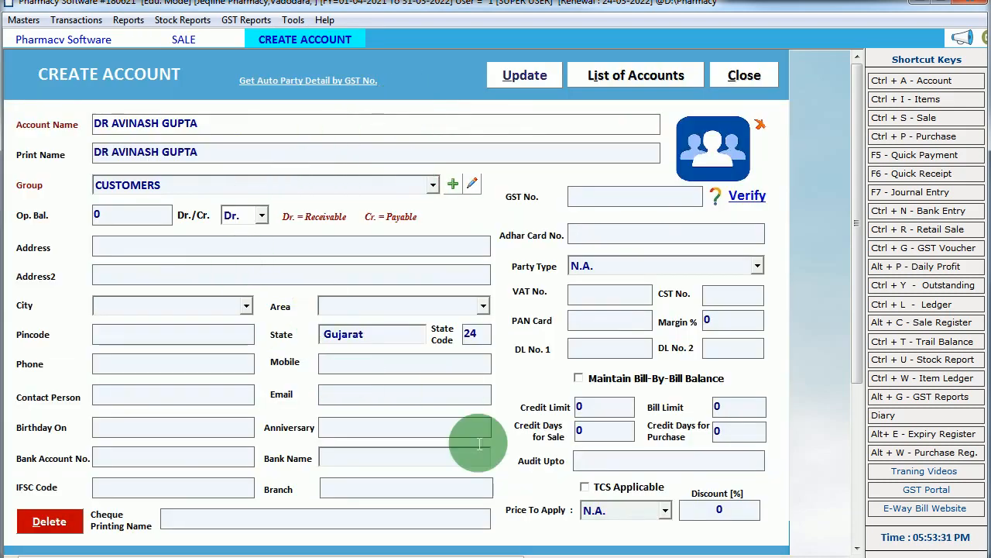
key("Escape")
Step: Replace the sale bill's party with MANAN ENTERPRISE, searching for "MANAN", and keep the series Sales
left_click(282, 107)
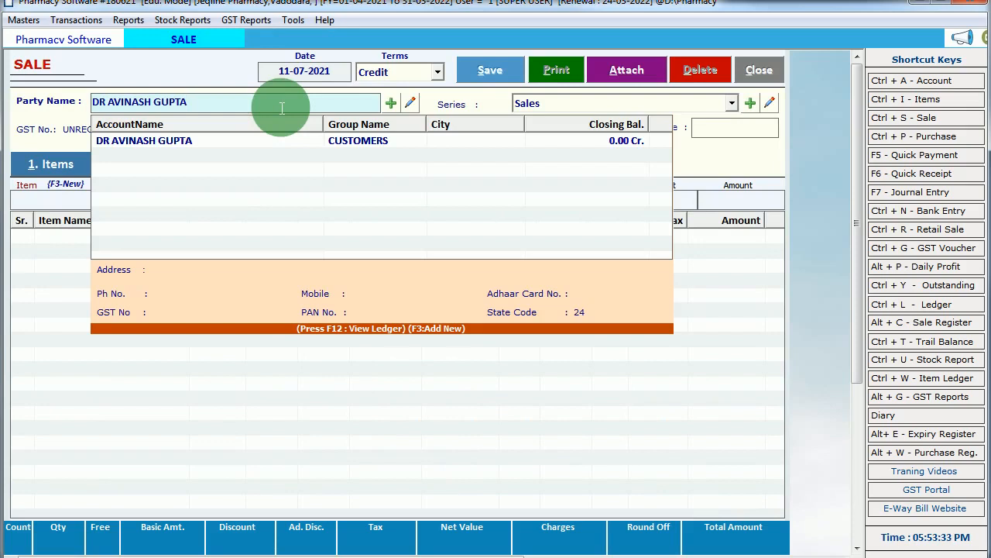
key("BackSpace")
key("BackSpace")
key("BackSpace")
key("BackSpace")
key("BackSpace")
key("BackSpace")
key("BackSpace")
key("BackSpace")
key("BackSpace")
key("BackSpace")
key("BackSpace")
key("BackSpace")
key("BackSpace")
key("BackSpace")
key("BackSpace")
key("BackSpace")
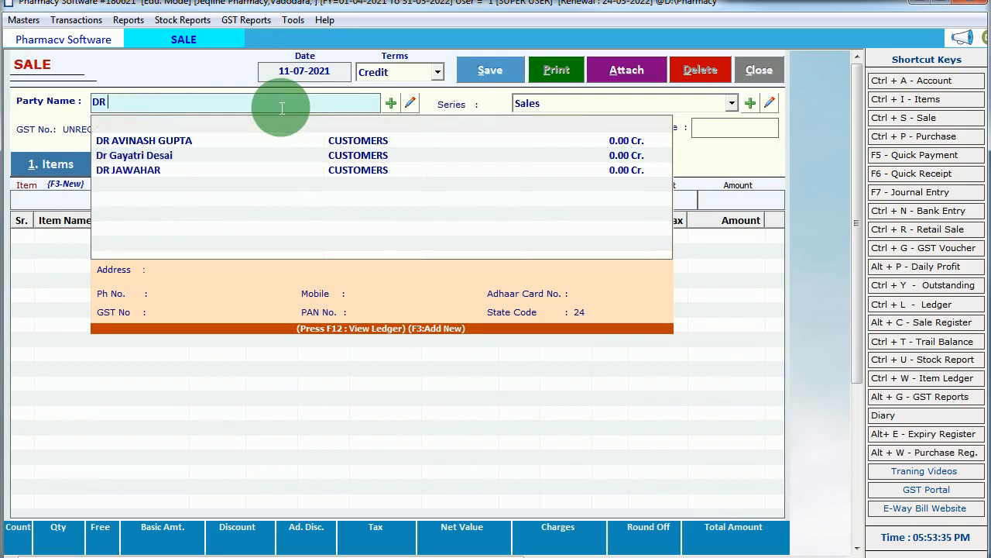
type("MANAN")
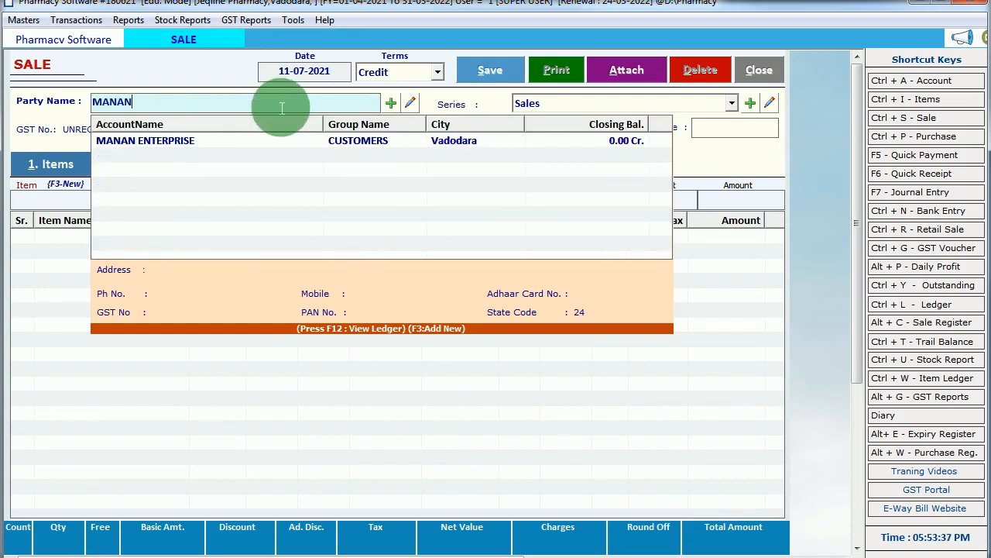
key("Down")
key("Return")
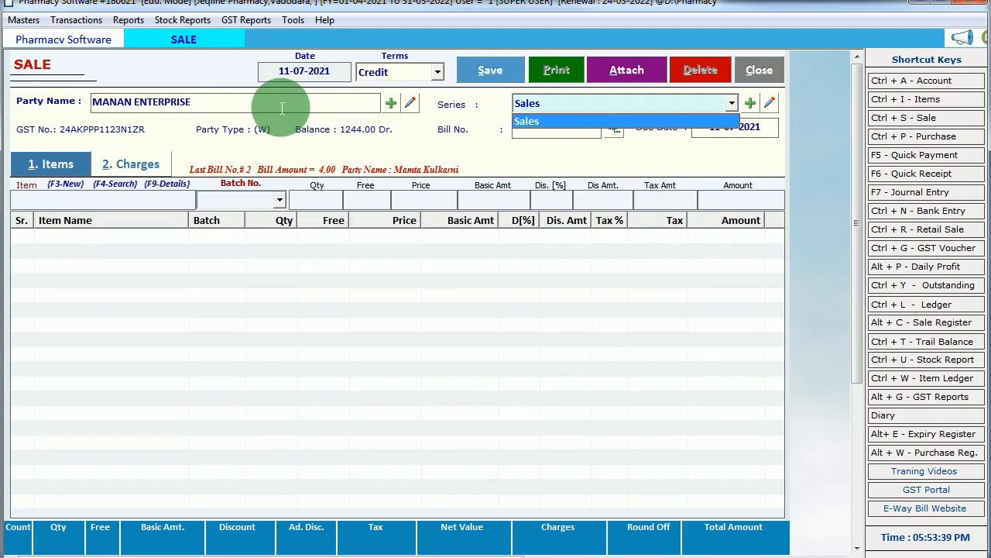
key("Return")
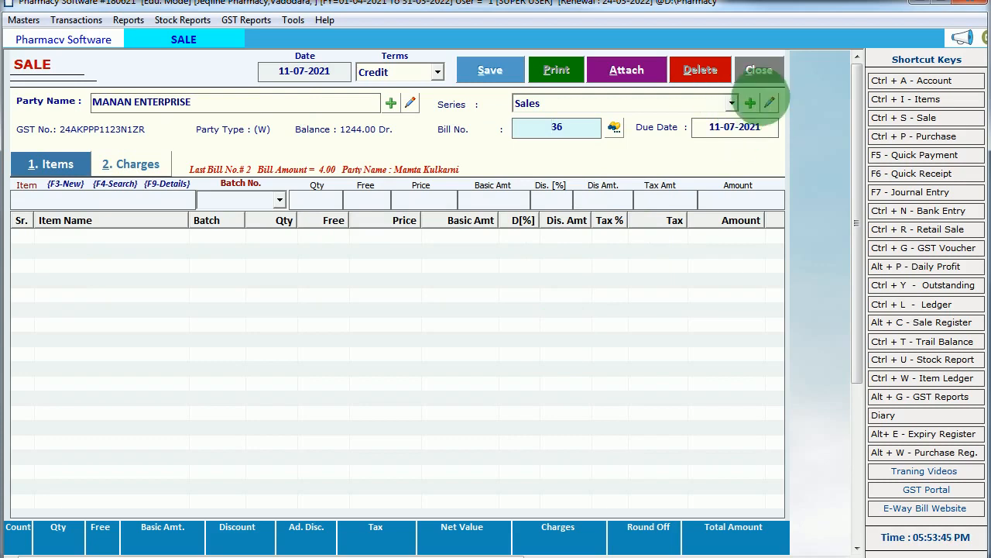
Step: Open the Sales series settings, select Tax Exclusive as the taxation type, and leave without updating
left_click(770, 104)
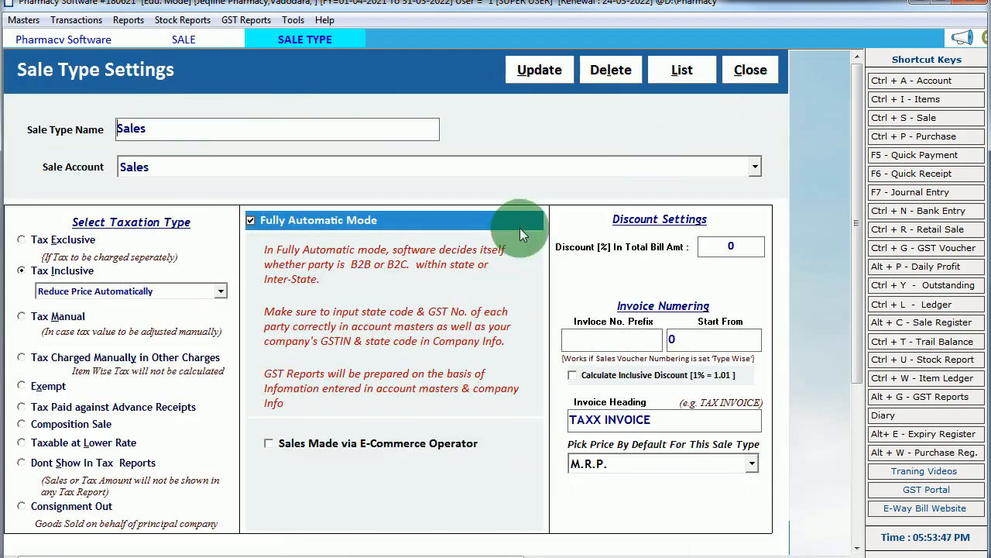
left_click(51, 238)
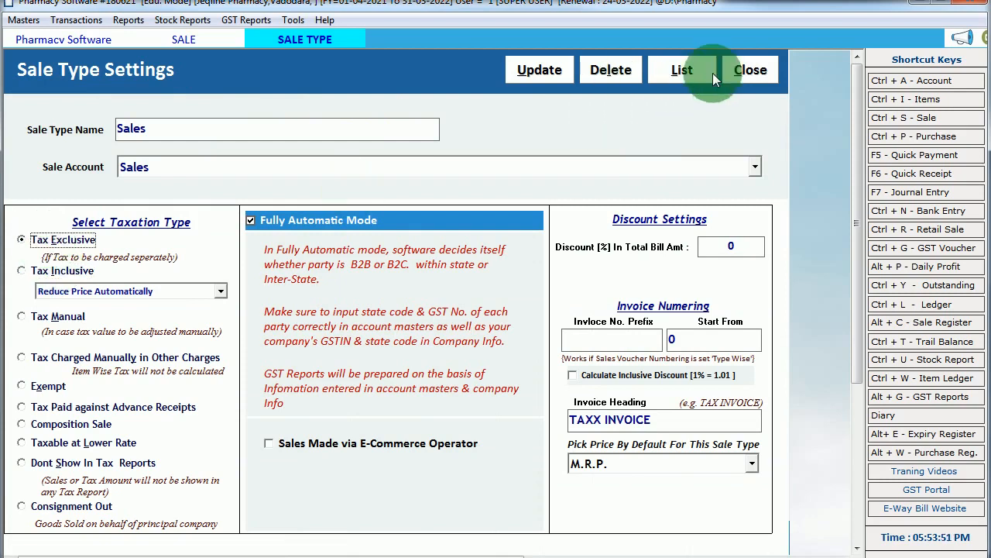
left_click(741, 71)
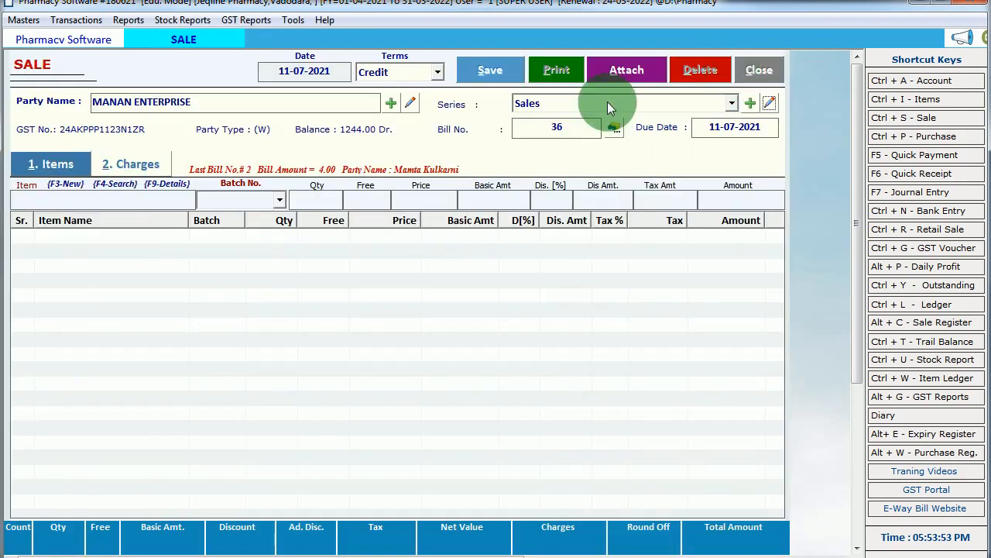
Step: Accept the series Sales and the bill number 36, and go on to the due date
left_click(607, 104)
left_click(607, 104)
key("Return")
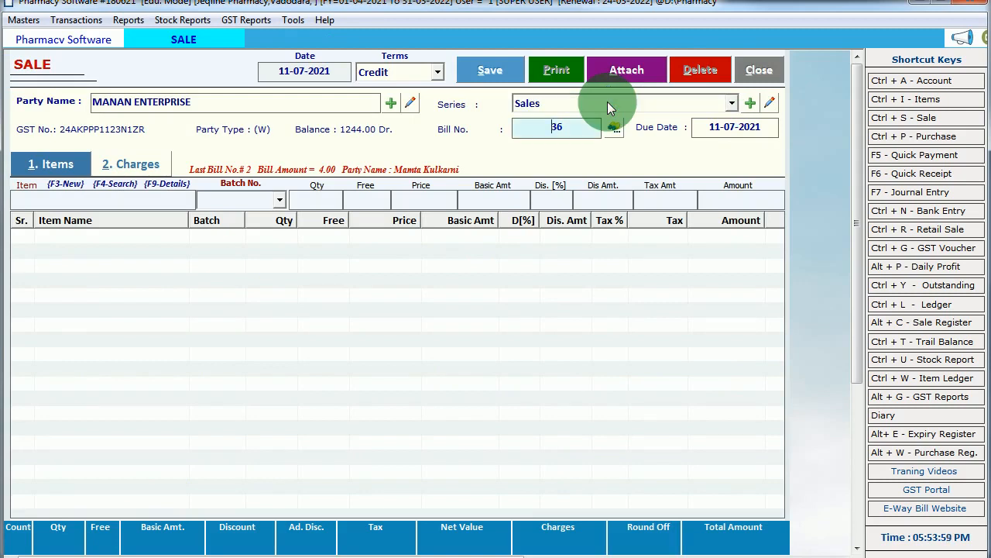
key("Tab")
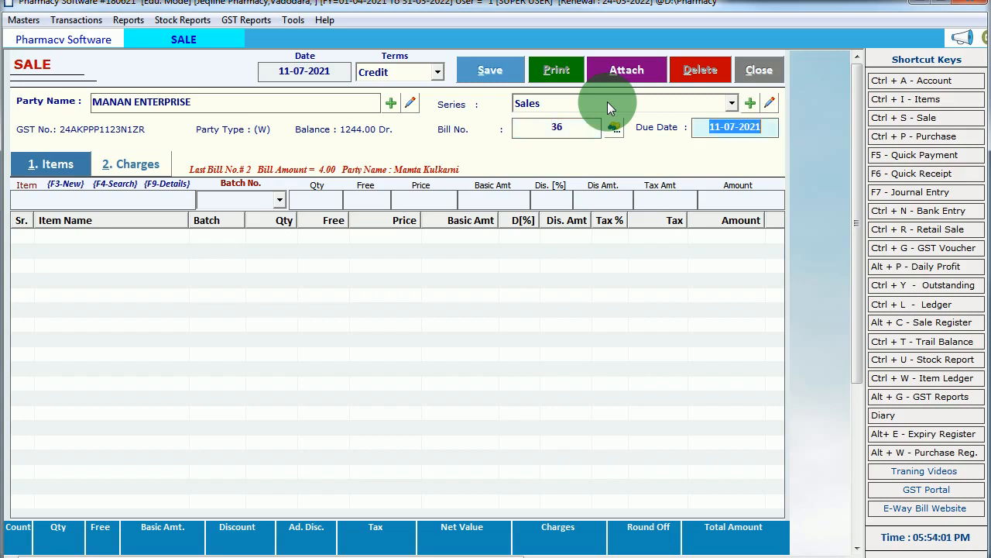
Step: Set the credit days for sale to 30 in MANAN ENTERPRISE's account, update it, and return to the sale bill
left_click(410, 103)
left_click(584, 433)
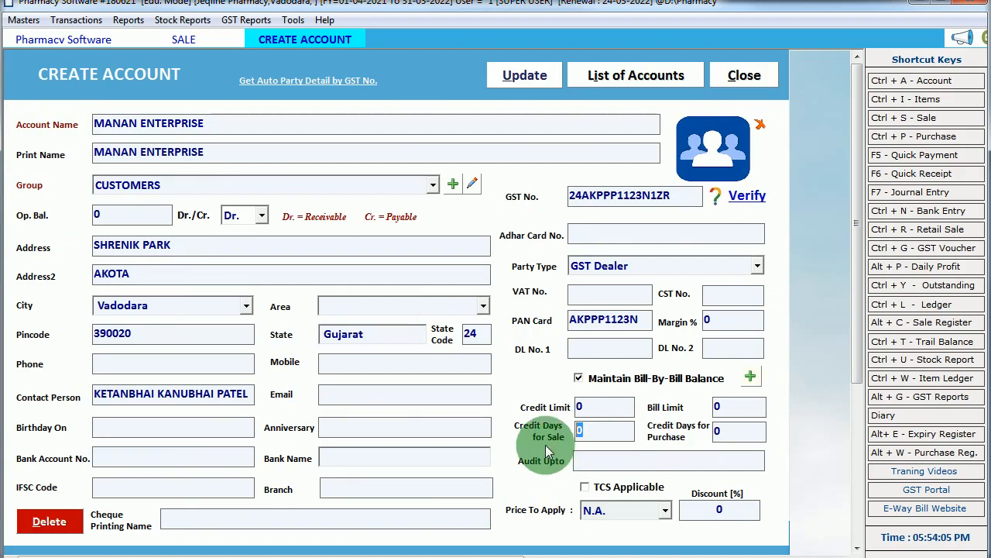
type("30")
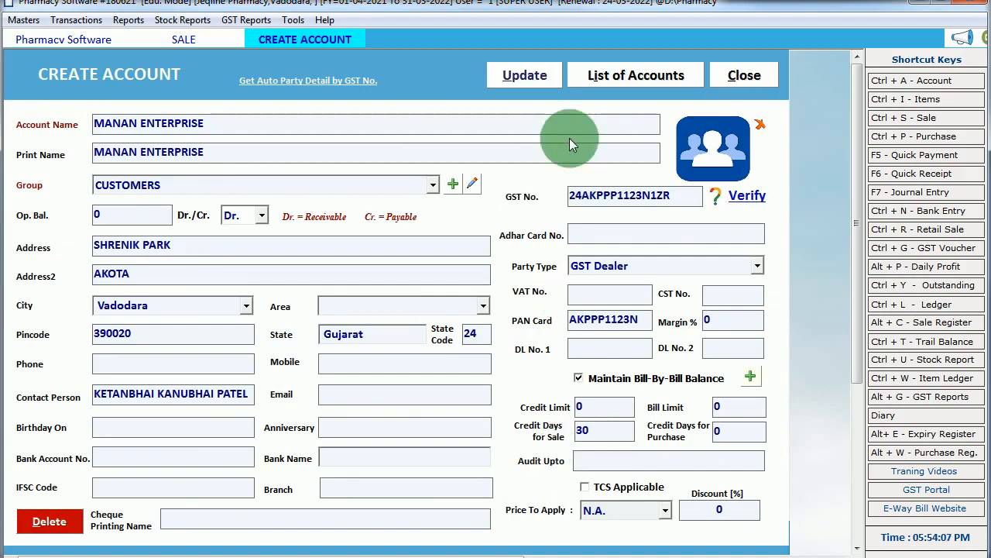
left_click(540, 80)
left_click(598, 322)
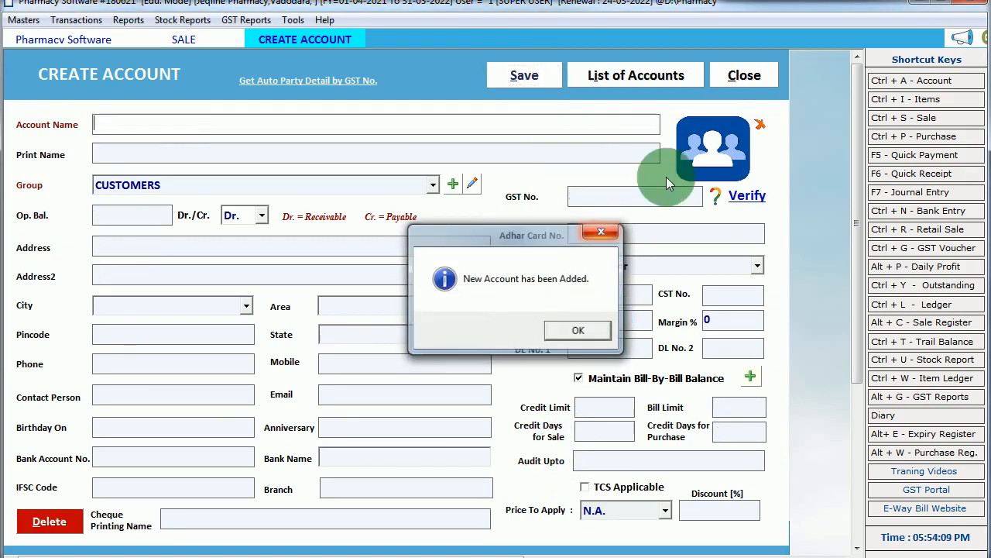
left_click(728, 70)
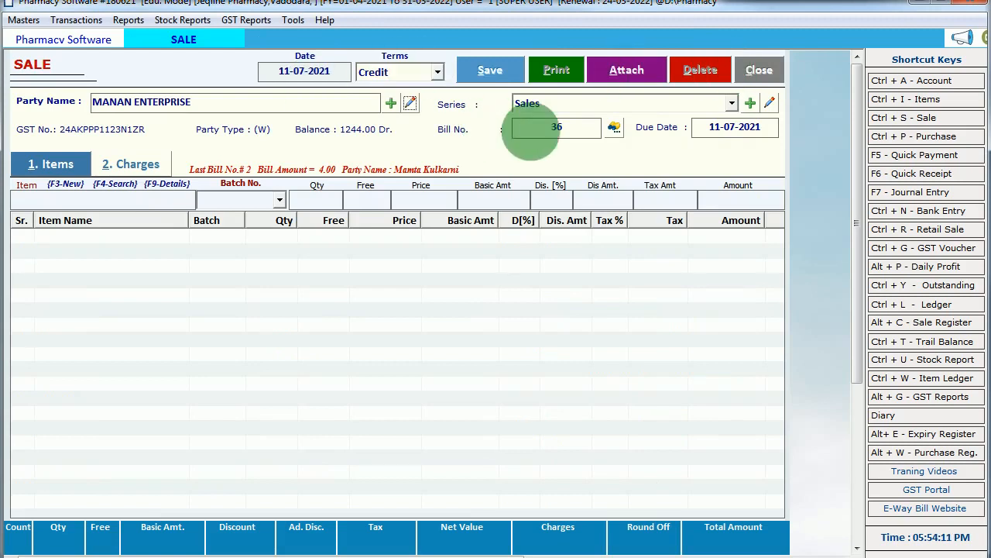
Step: Keep the bill number and due date, and assign the listed salesman to the sale bill instead of N.A
left_click(557, 130)
key("Return")
key("Return")
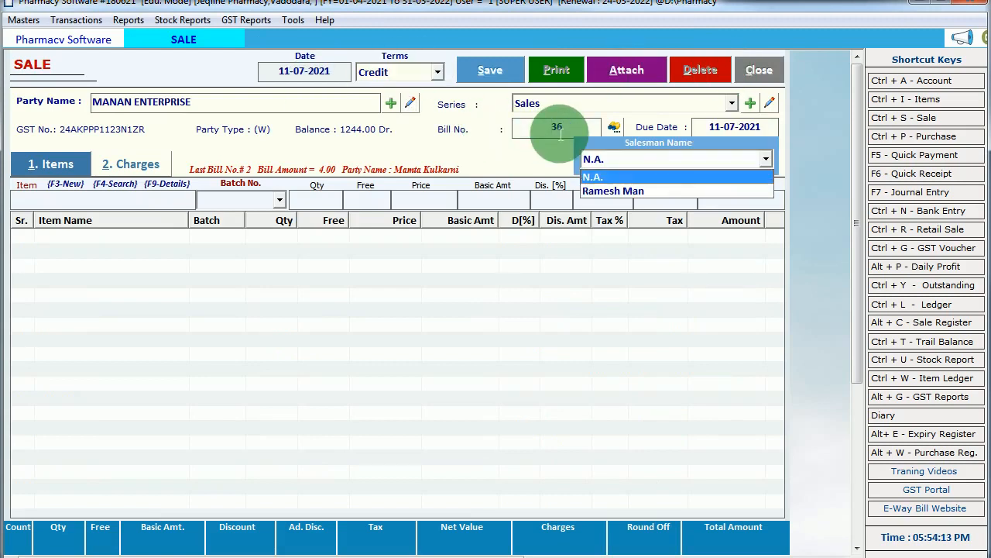
left_click(620, 192)
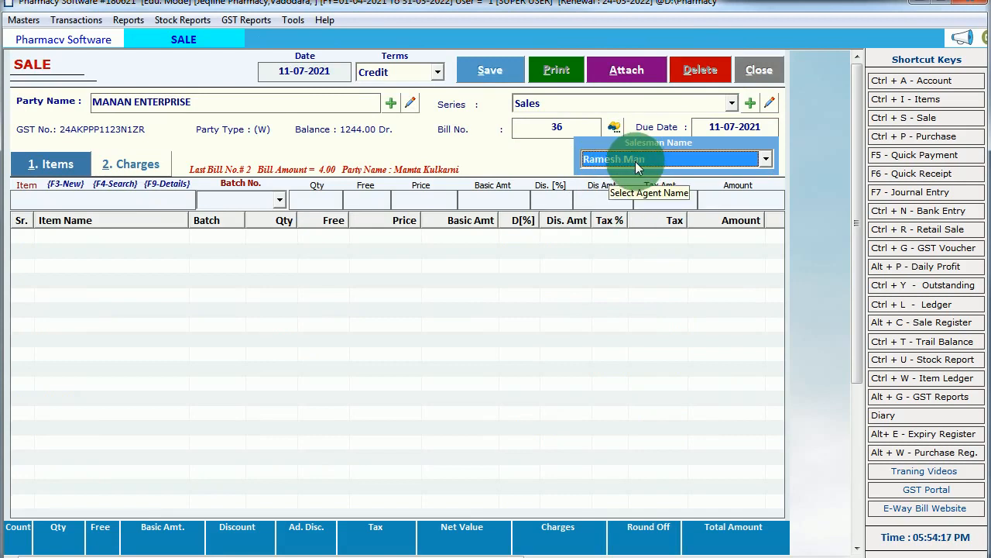
Step: Open the general options and toggle Salesman wise reporting for sale and purchase, leaving it enabled
left_click(291, 21)
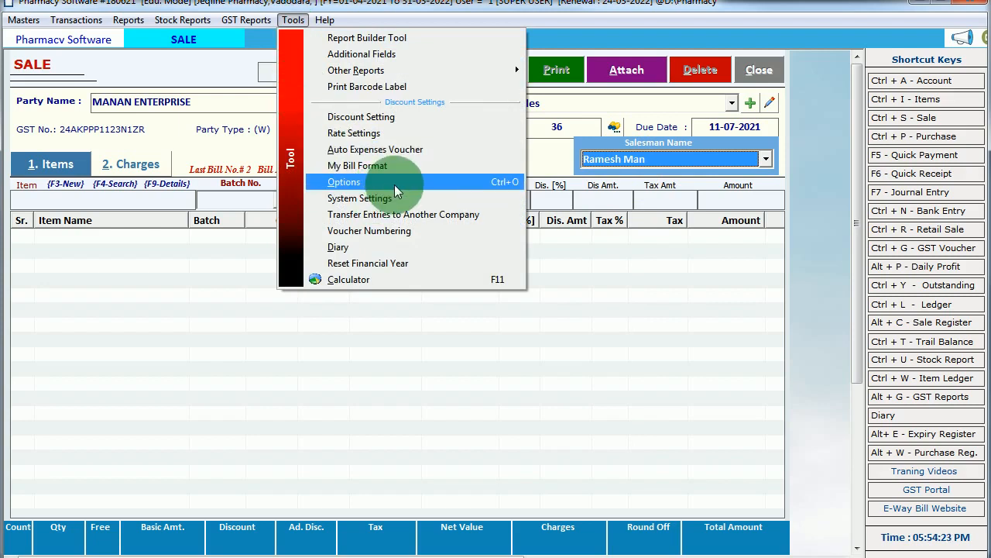
left_click(395, 188)
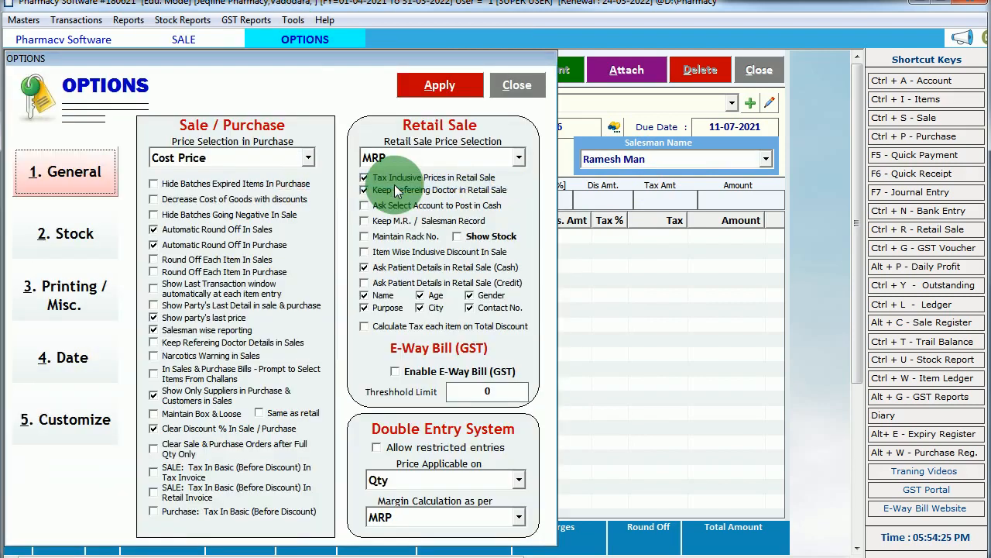
left_click(186, 331)
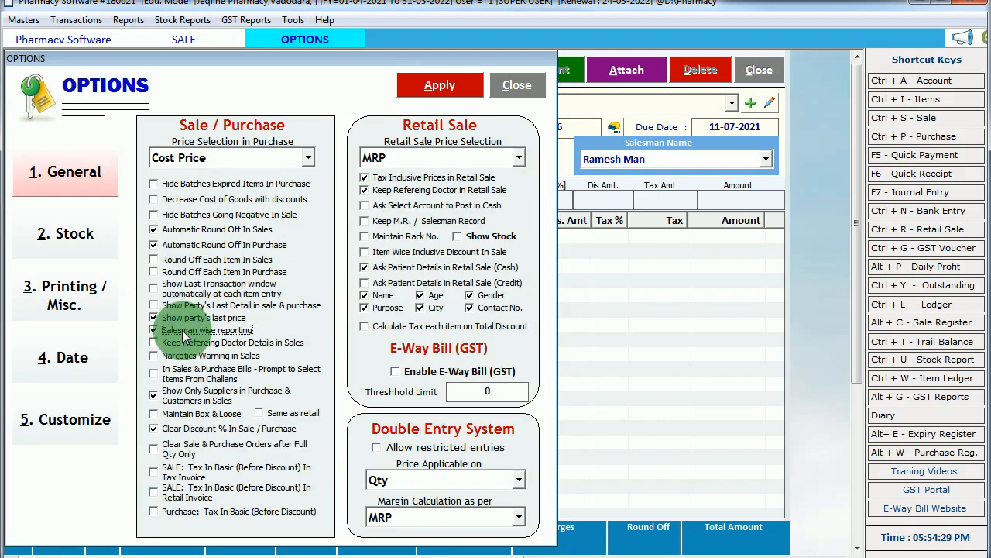
left_click(182, 329)
left_click(184, 332)
left_click(183, 331)
Step: Enable Keep Refereing Doctor Details in Sales, apply the options, and return to the sale bill
left_click(204, 345)
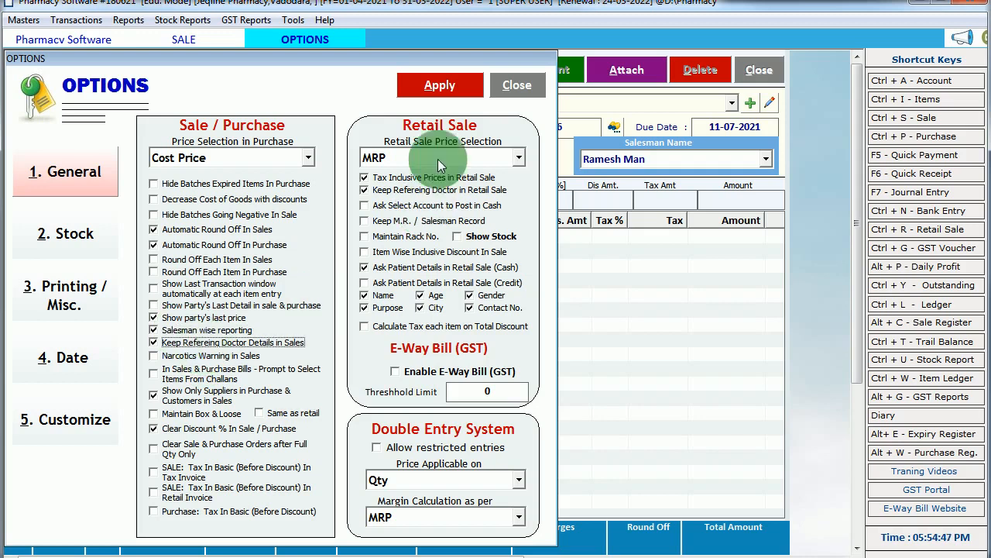
left_click(450, 87)
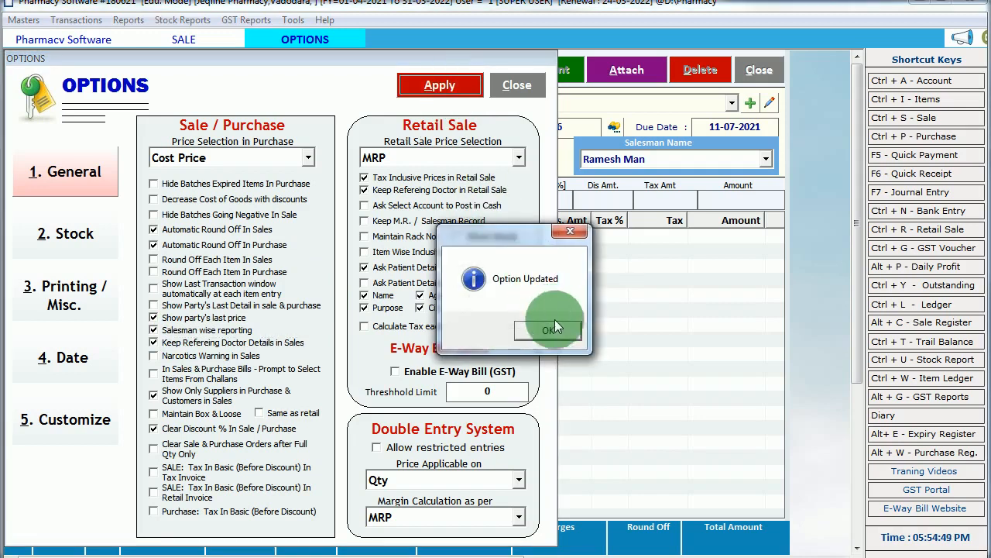
left_click(551, 333)
left_click(517, 85)
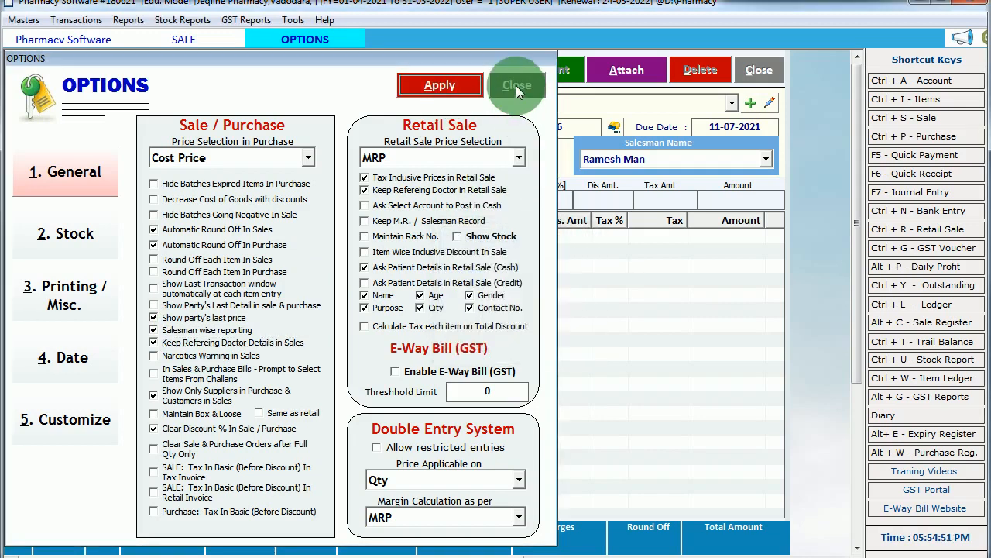
Step: Create and save a new account in the Salesman group with the salesman's name, and assign that salesman to the sale bill
left_click(624, 195)
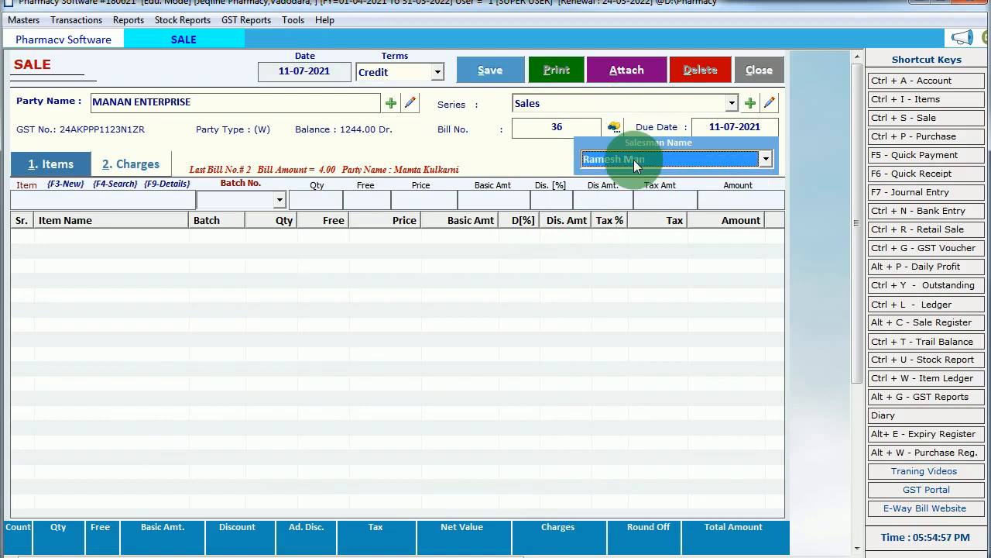
key("F3")
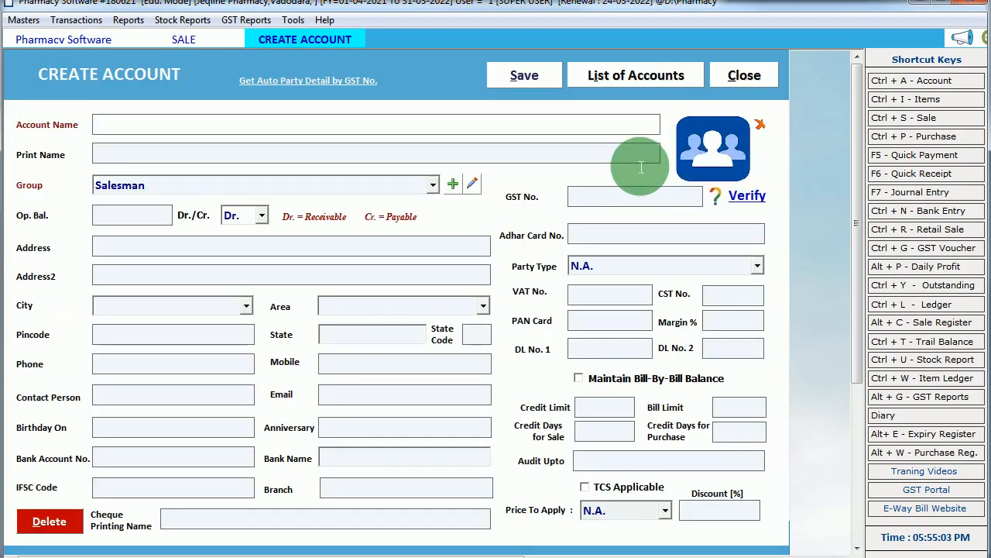
type("rAKESH")
key("Return")
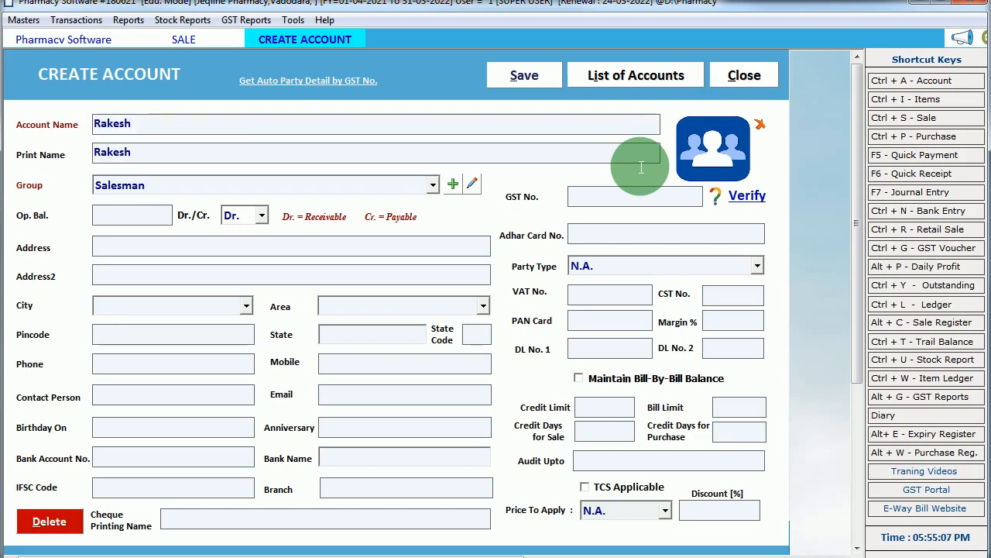
left_click(538, 83)
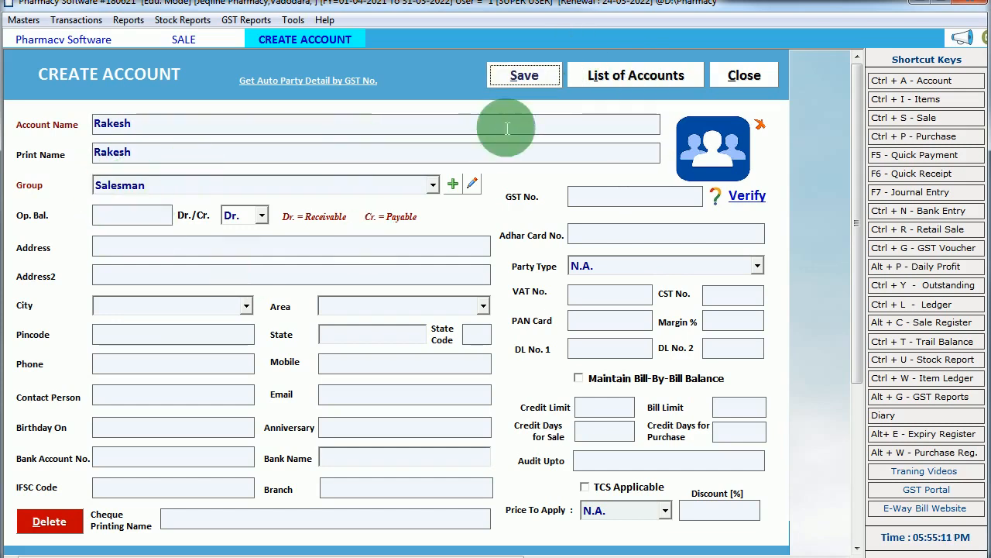
left_click(533, 76)
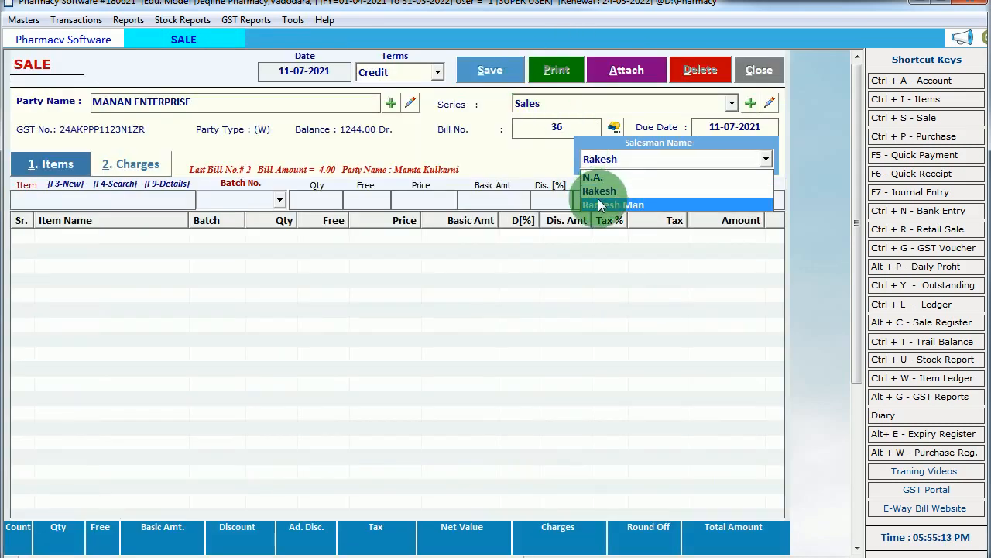
left_click(600, 191)
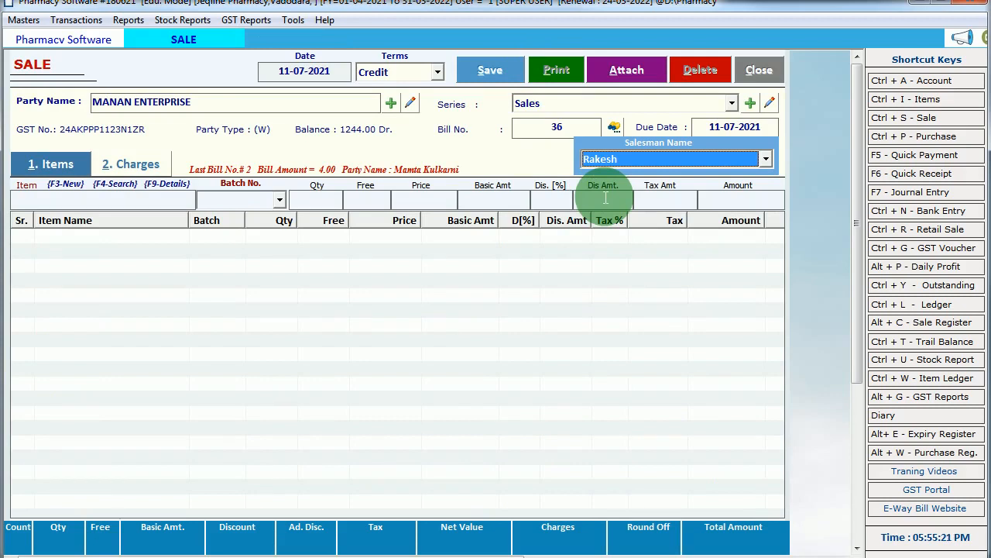
key("Return")
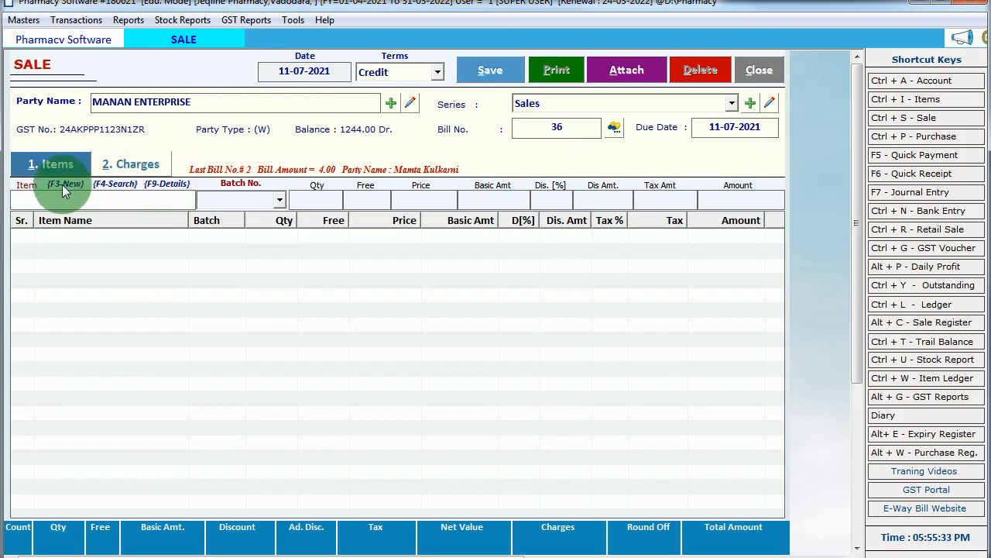
Step: Search the bill's item list for "ciplo" and clear the search
type("ciplo")
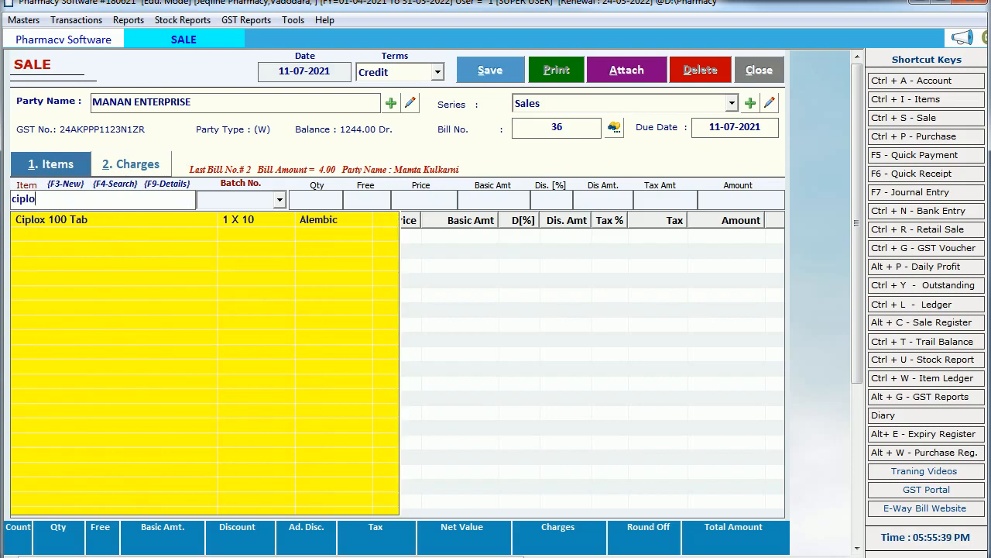
key("BackSpace")
key("BackSpace")
key("BackSpace")
key("BackSpace")
key("BackSpace")
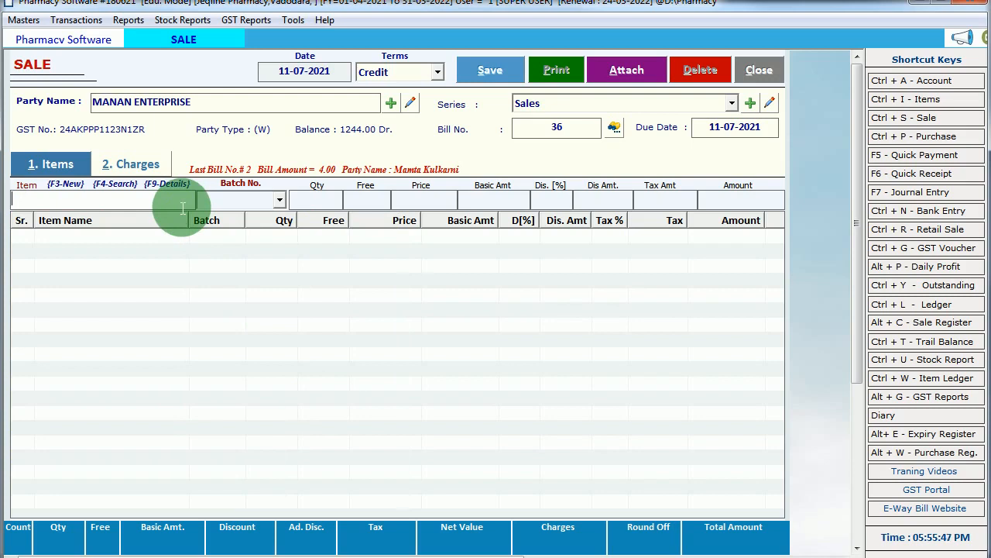
Step: Open the advanced item search, search by salt for "cip", and clear the entry
key("F2")
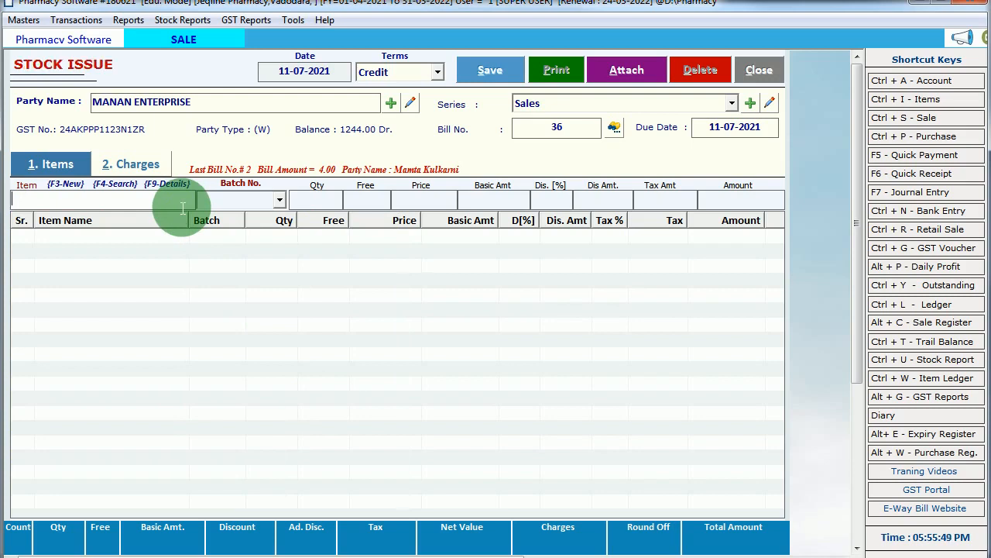
left_click(183, 206)
key("F4")
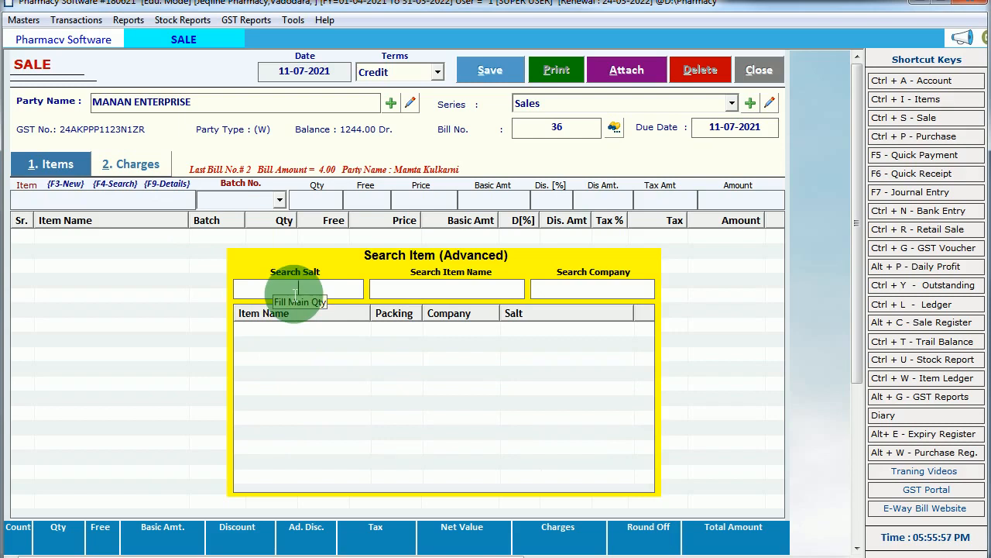
type("cip")
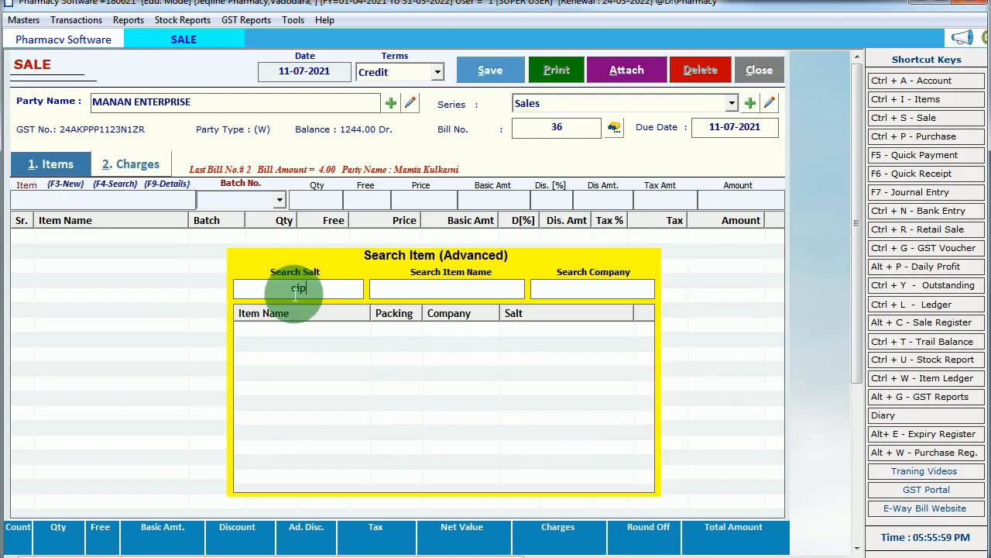
key("BackSpace")
key("BackSpace")
key("BackSpace")
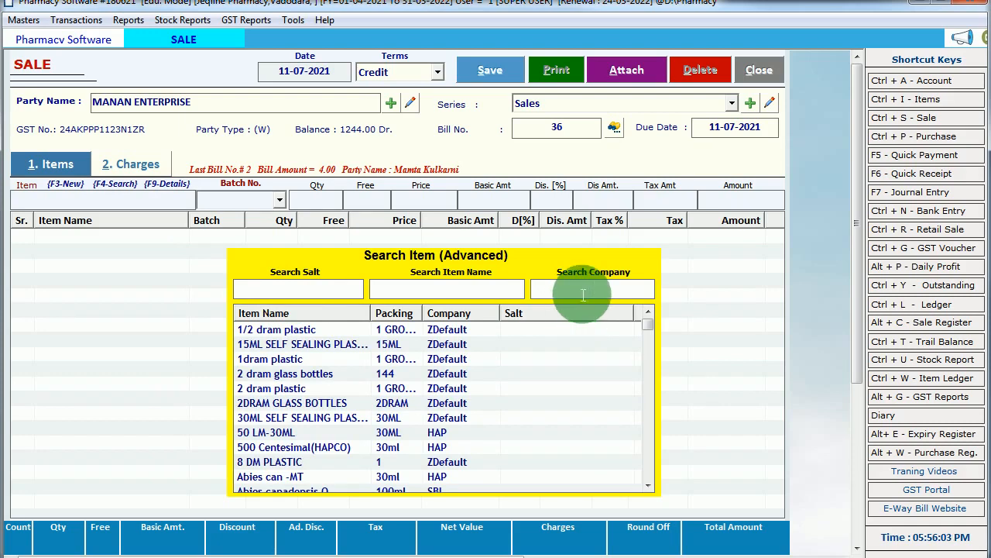
Step: Search items by company with "ale" and with "to", clearing the company entry after each search
type("ale")
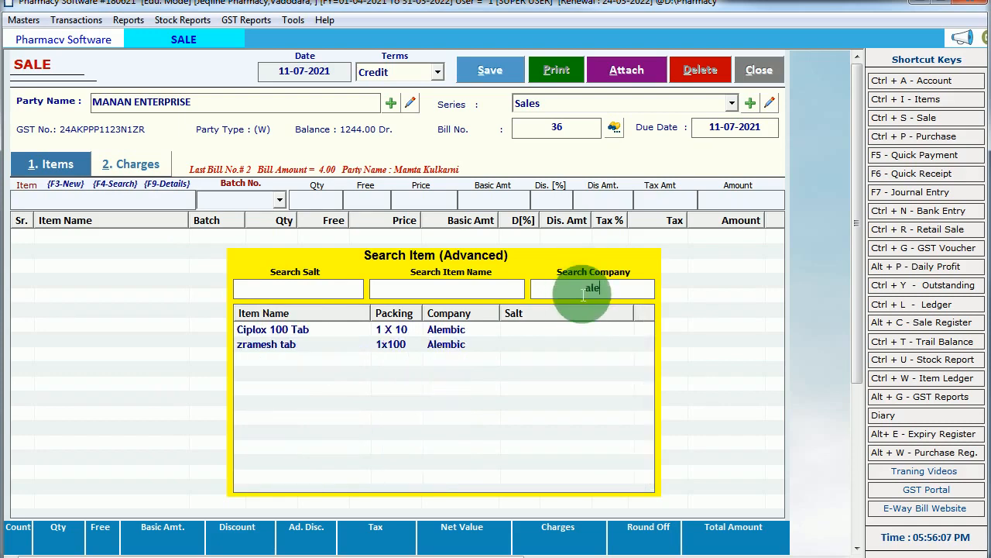
key("BackSpace")
key("BackSpace")
key("BackSpace")
type("to")
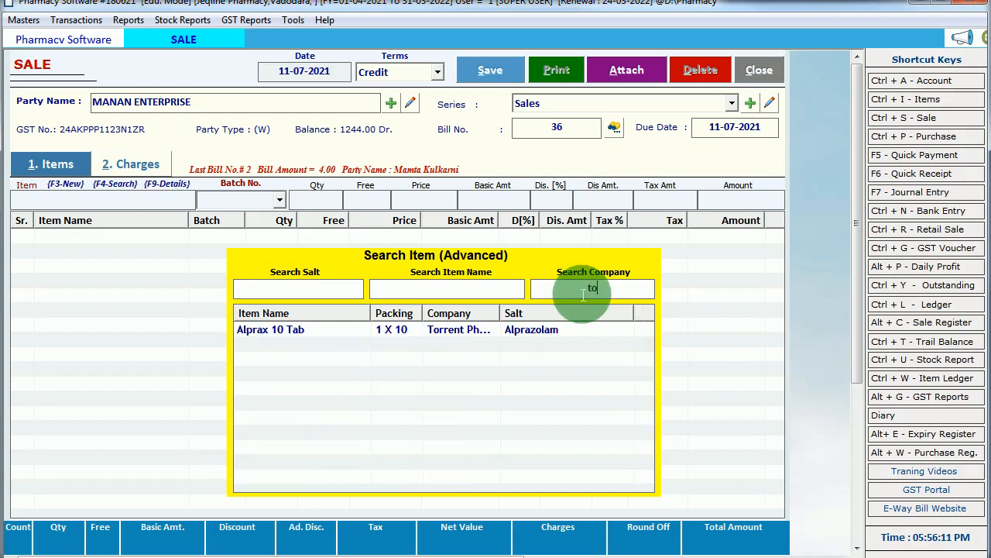
key("BackSpace")
key("BackSpace")
Step: Search by salt for "alp" and bring Alprax 10 Tab into the bill's item entry
left_click(334, 294)
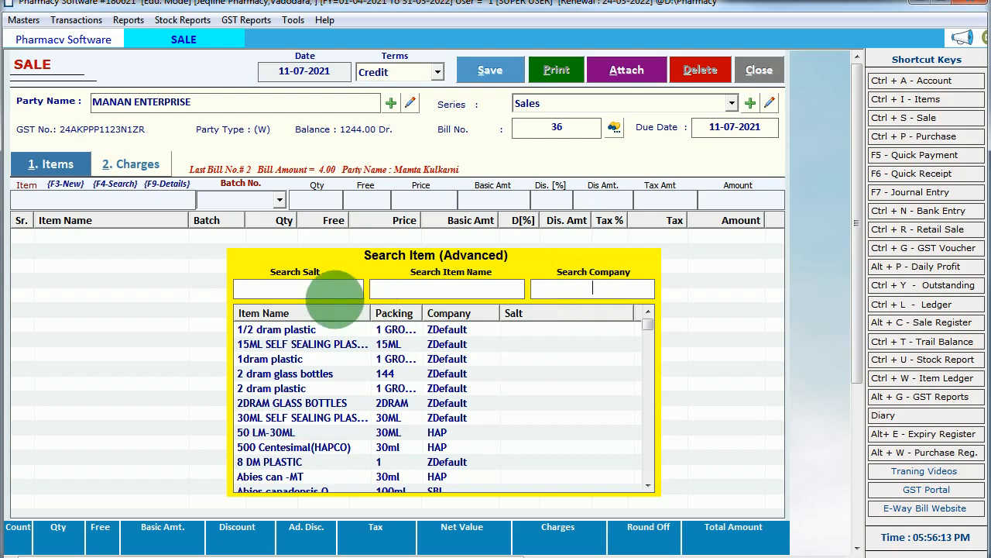
type("alp")
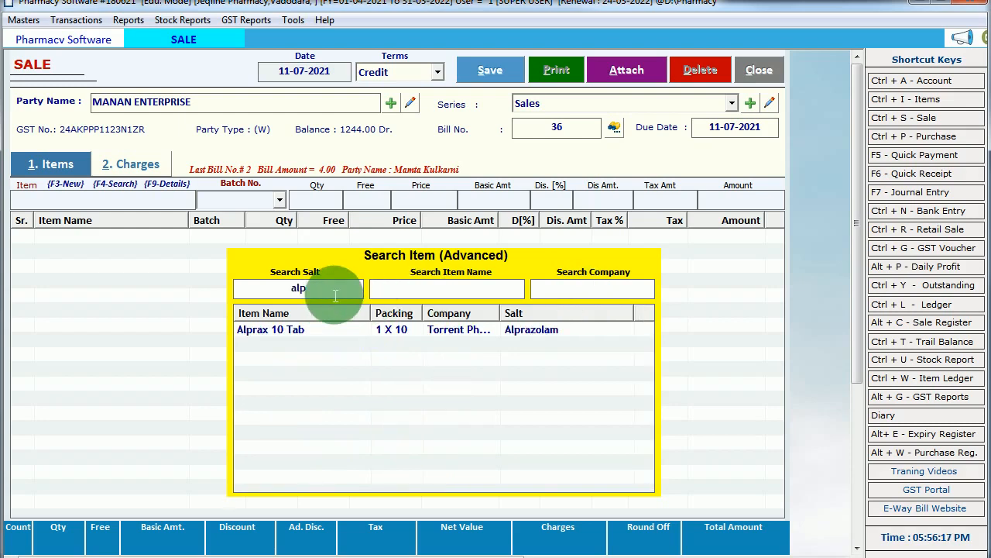
left_click(359, 328)
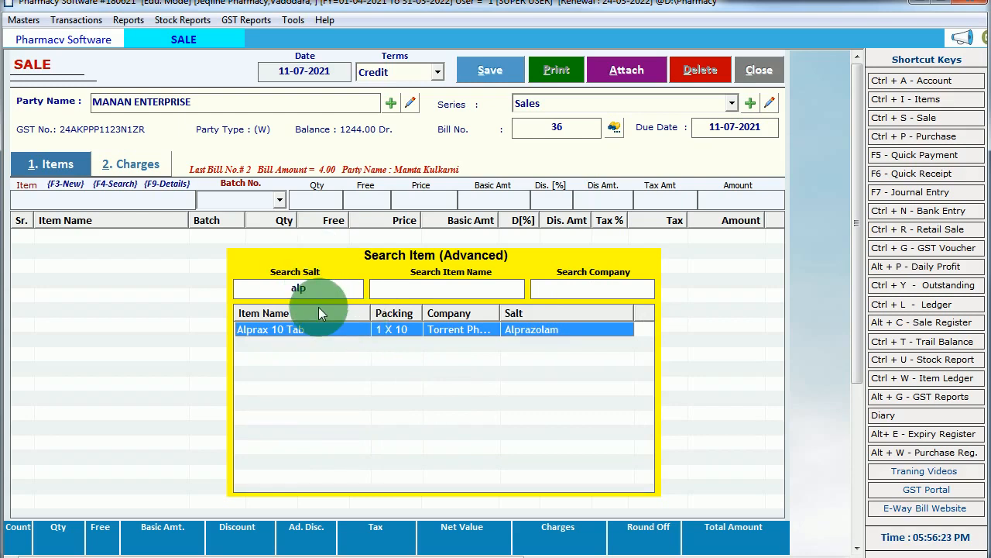
key("Return")
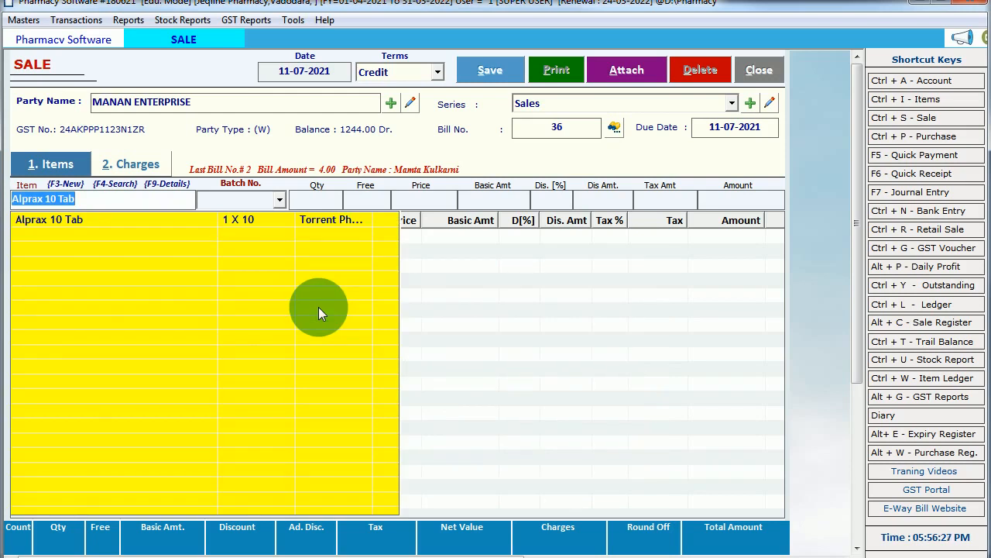
Step: Clear the selected item, search for items containing "can" with the wildcard entry "*can", and clear the search
key("BackSpace")
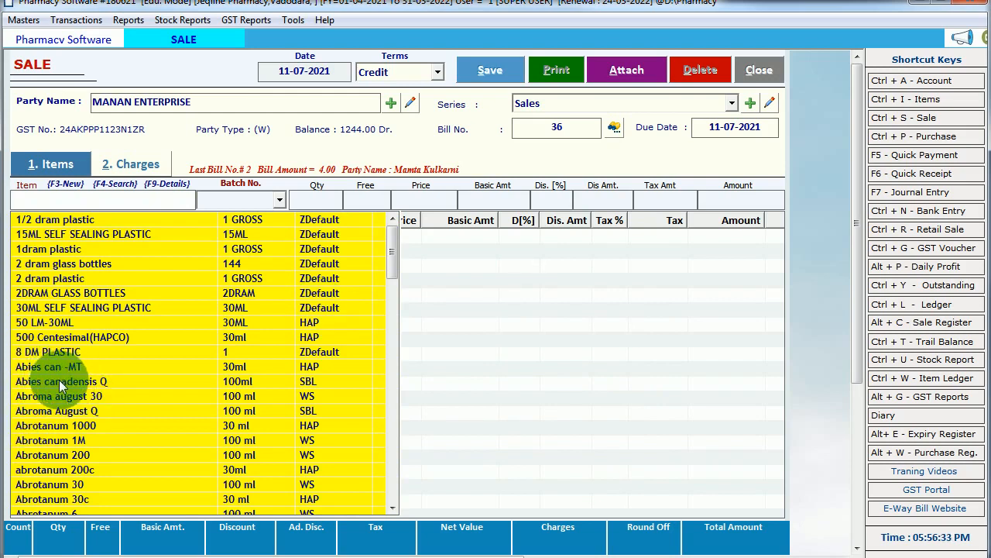
type("*can")
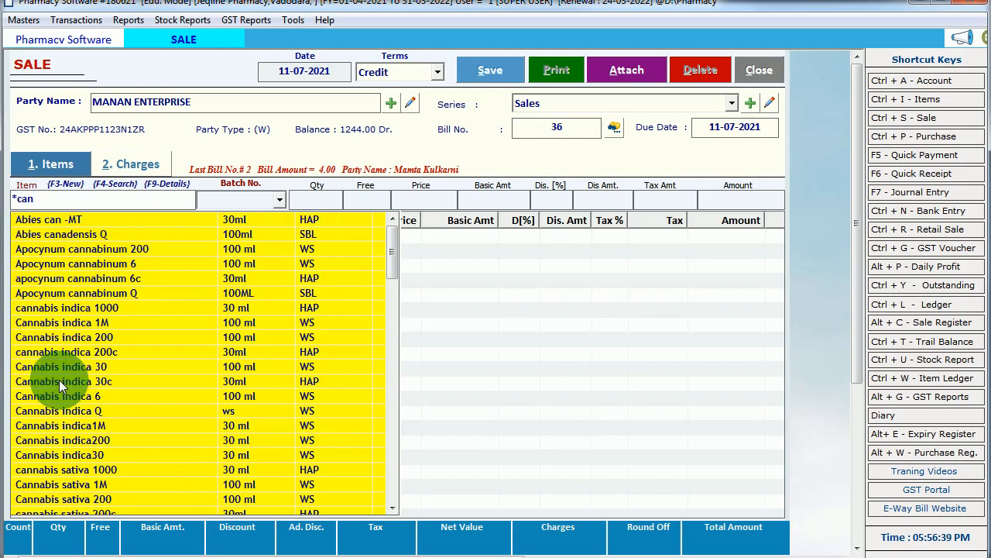
key("BackSpace")
key("BackSpace")
key("BackSpace")
key("BackSpace")
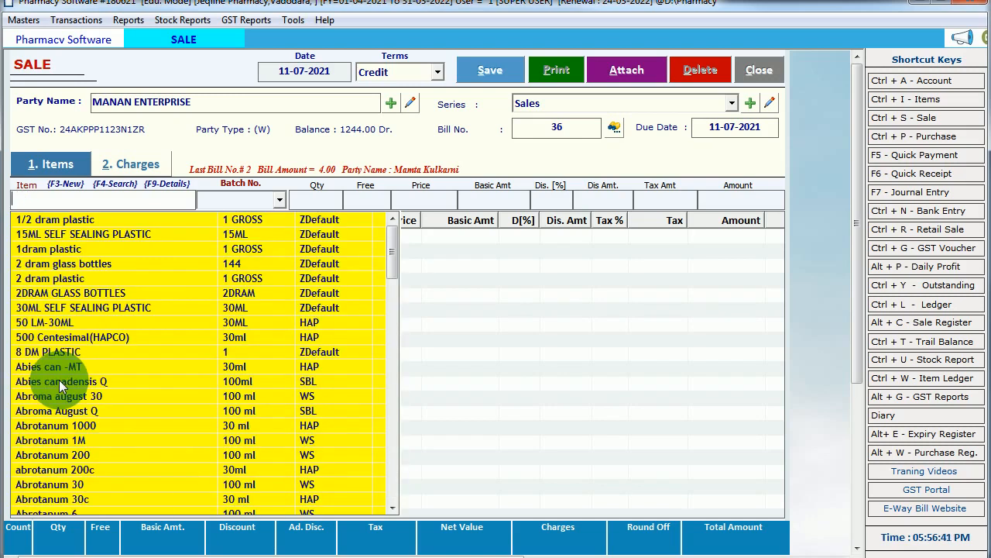
Step: Search for "ciplo" and choose Ciplox 100 Tab as the bill's item
type("cip")
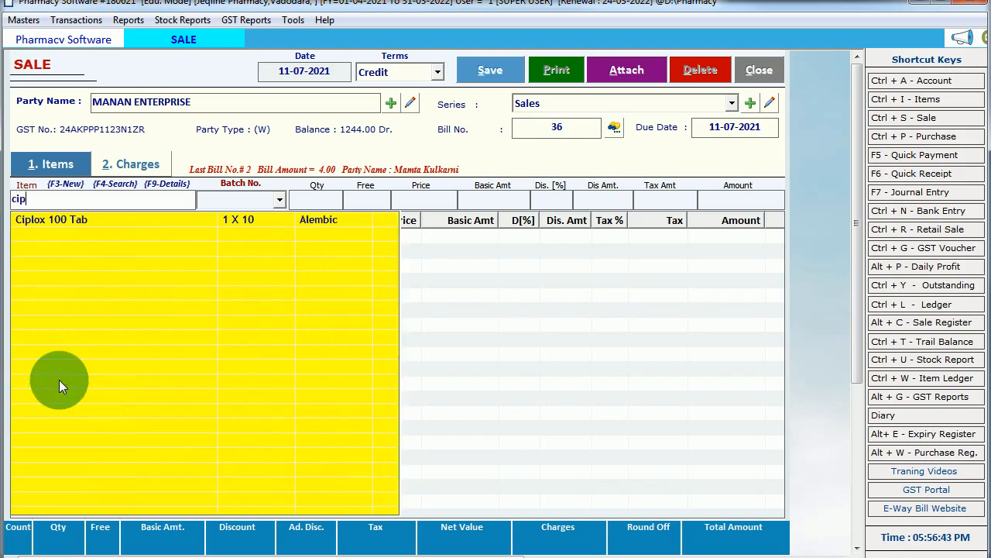
type("lo")
key("Down")
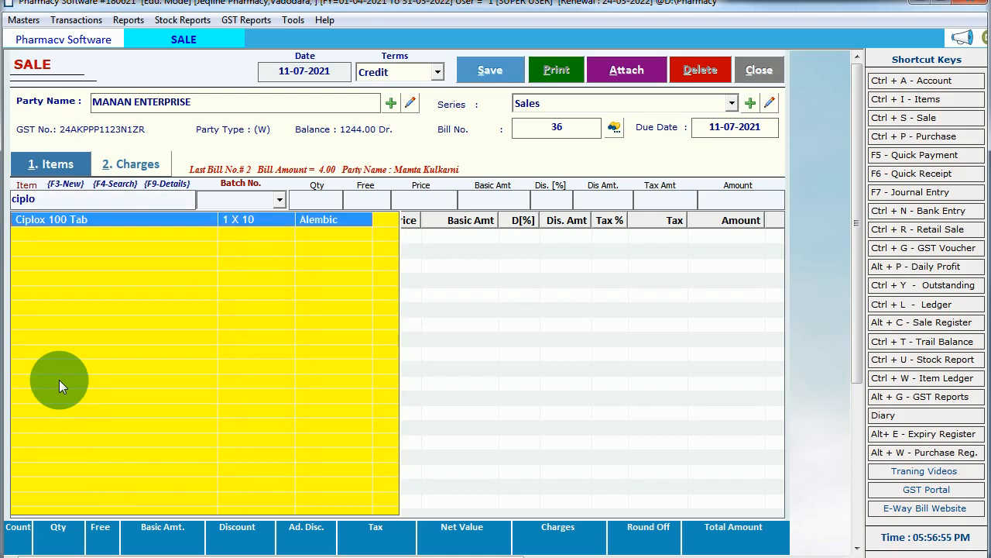
key("Return")
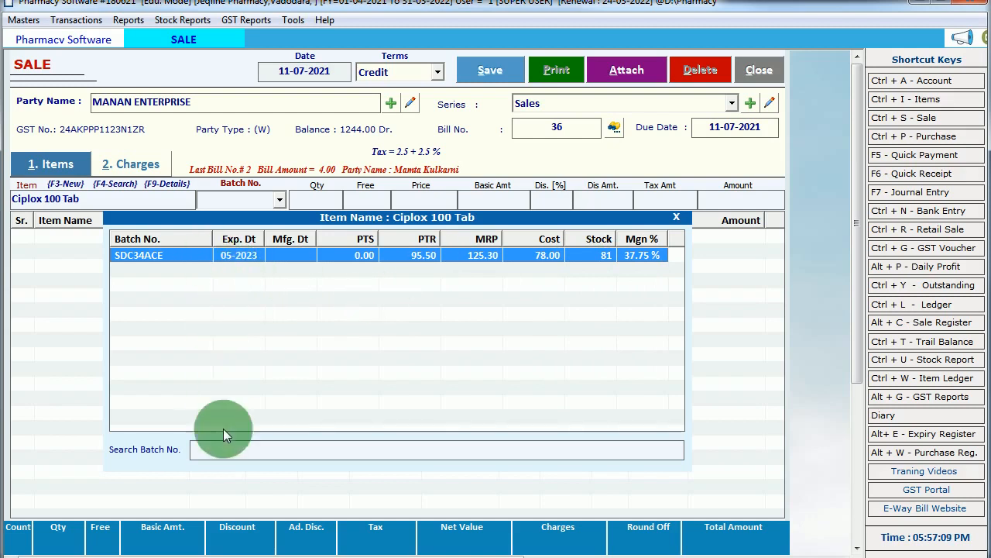
Step: Select batch SDC34ACE for Ciplox 100 Tab and review the item's previous sales to the party and last purchases
left_click(220, 454)
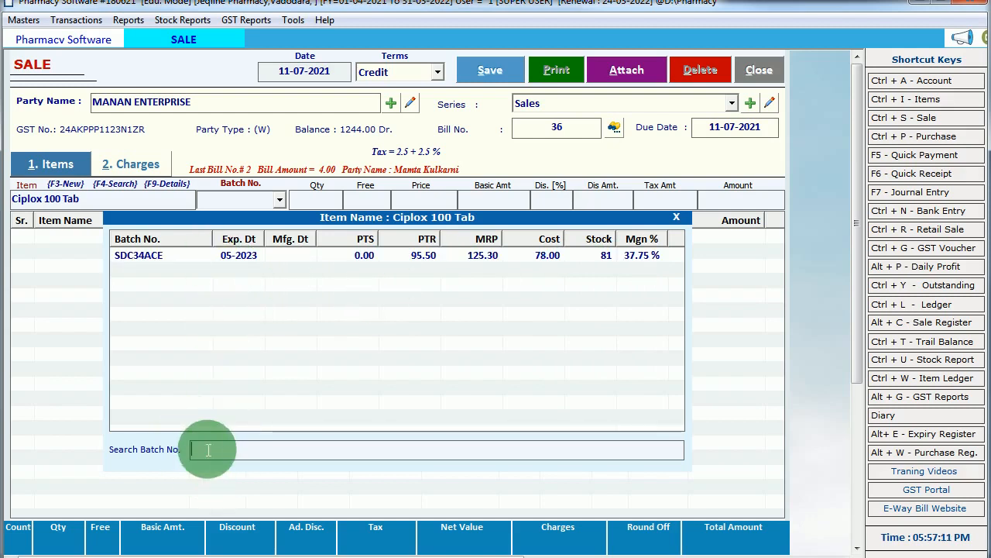
left_click(283, 256)
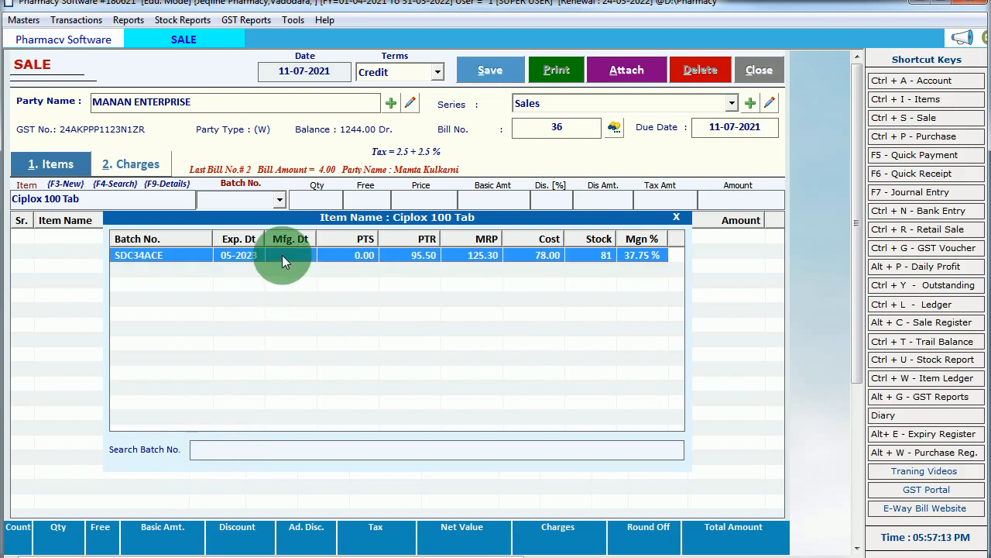
key("Return")
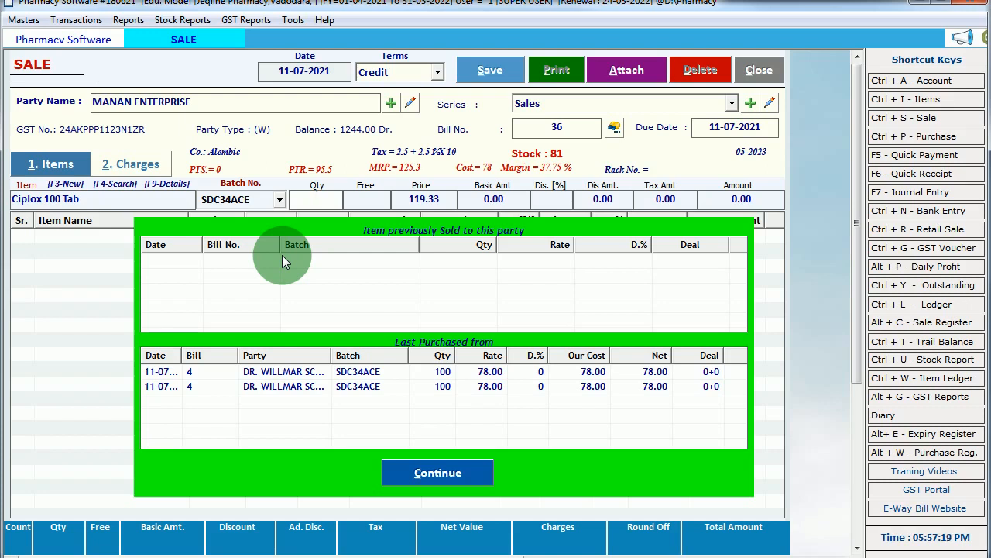
left_click(394, 369)
left_click(317, 202)
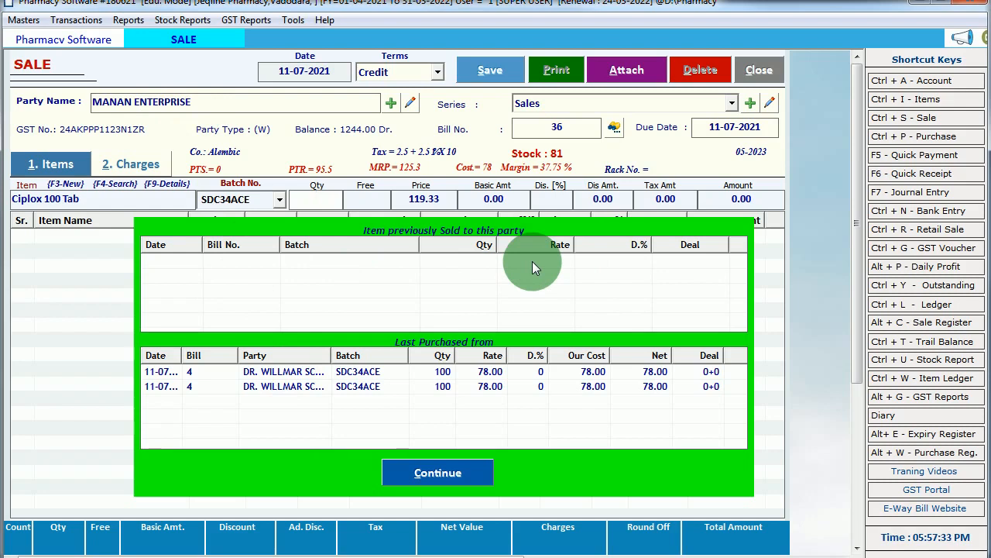
Step: Set the quantity of Ciplox 100 Tab to 10 and open the program's general options
type("10")
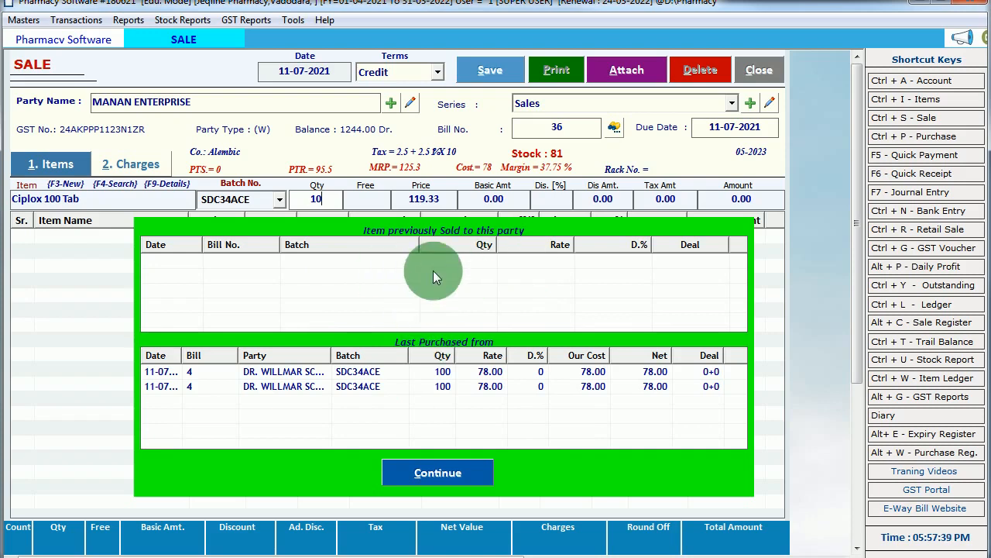
left_click(293, 22)
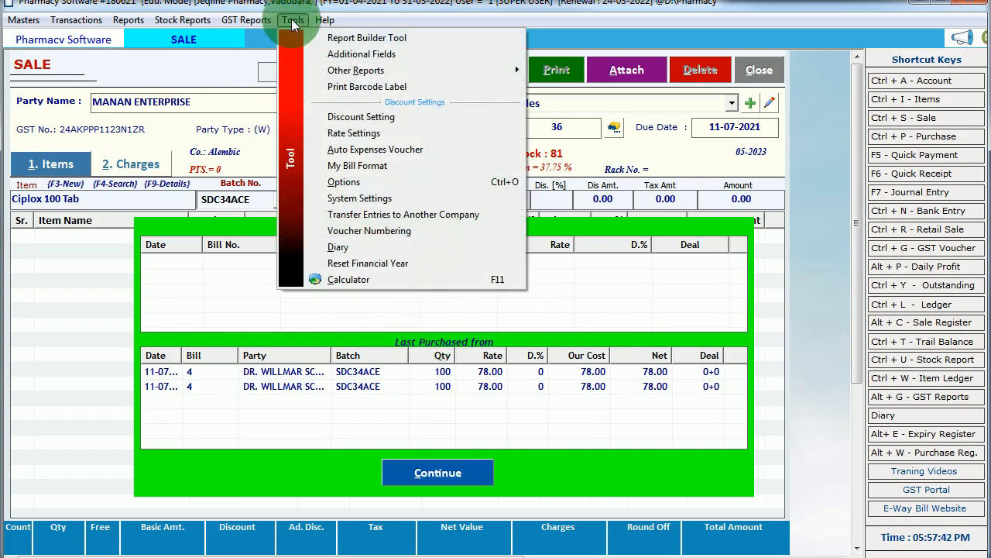
left_click(370, 184)
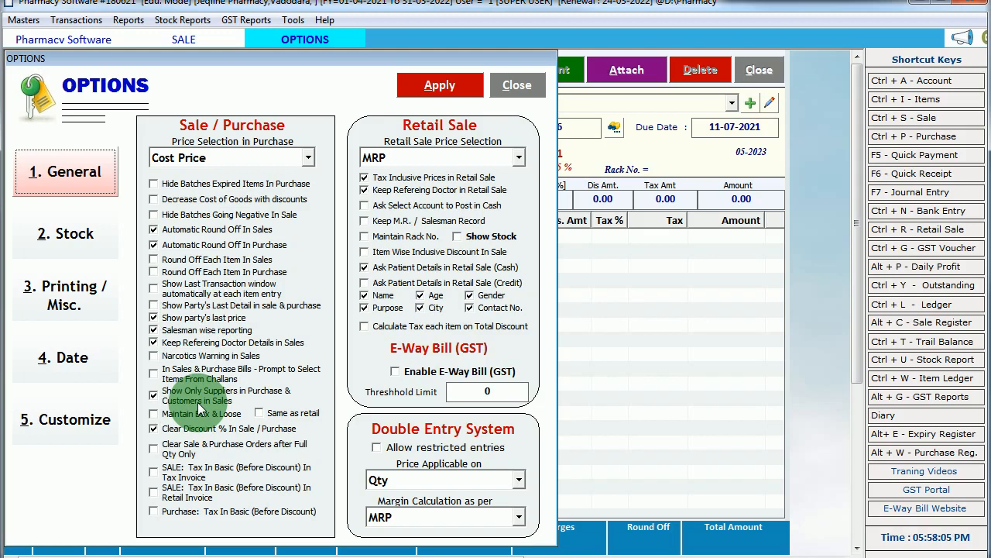
Step: Enable the option to show the last transaction window automatically at each item entry, apply the options and close them
left_click(183, 295)
left_click(183, 296)
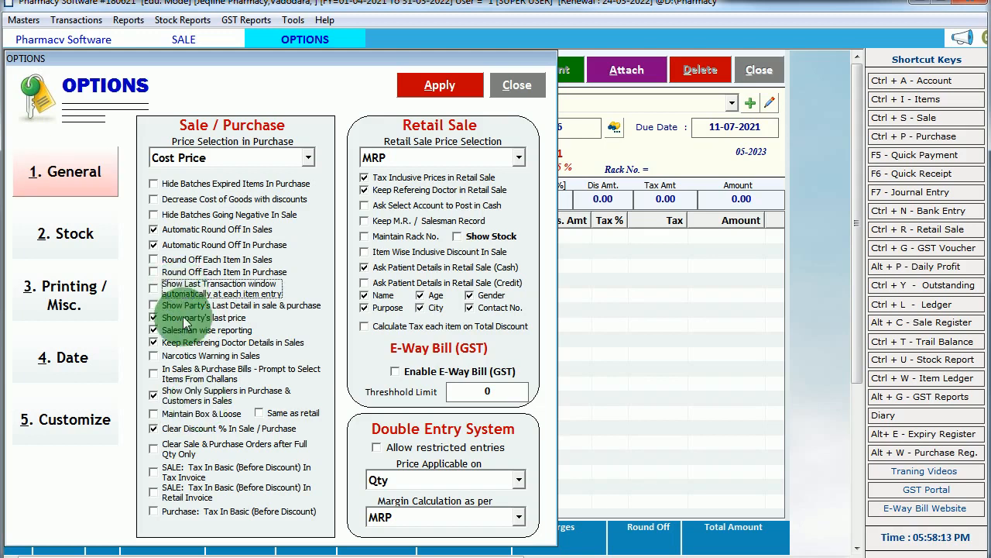
left_click(186, 296)
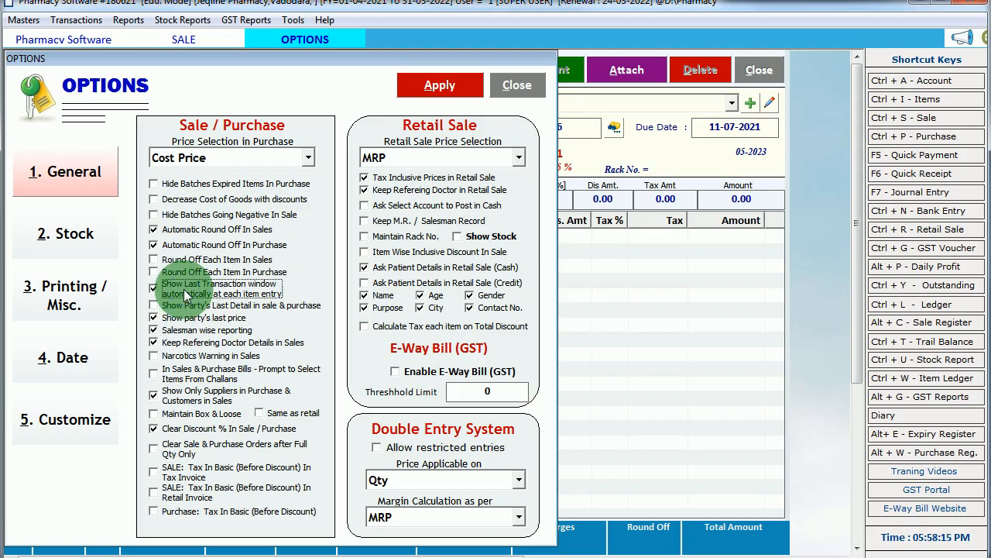
left_click(186, 295)
left_click(442, 86)
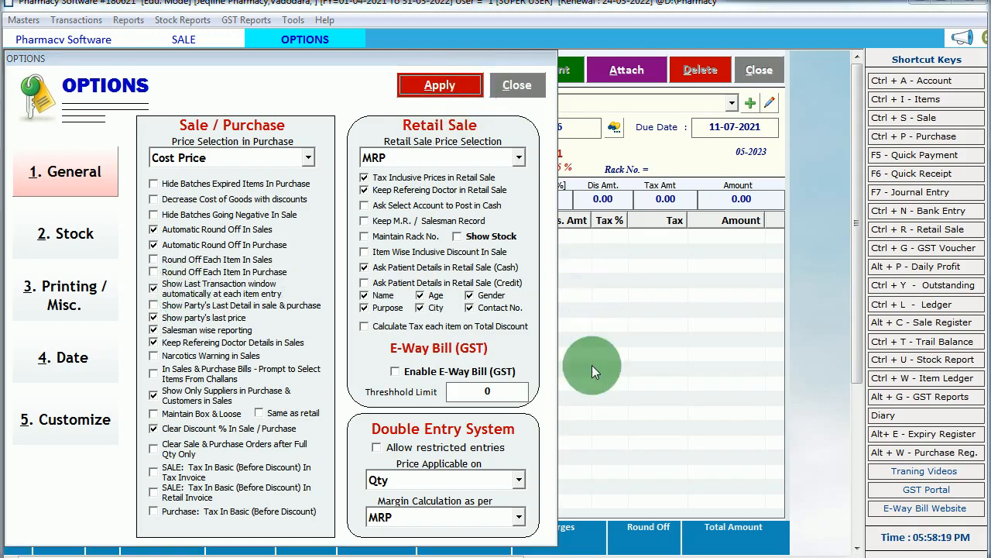
key("Return")
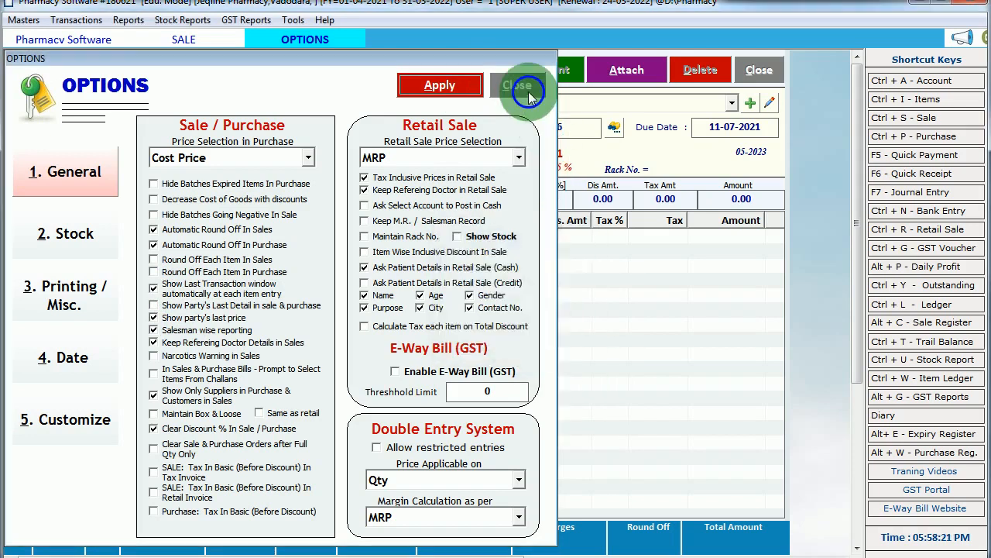
left_click(520, 85)
Step: Confirm the quantity of Ciplox 100 Tab, dismiss its transaction history and set the free quantity to 1
left_click(333, 203)
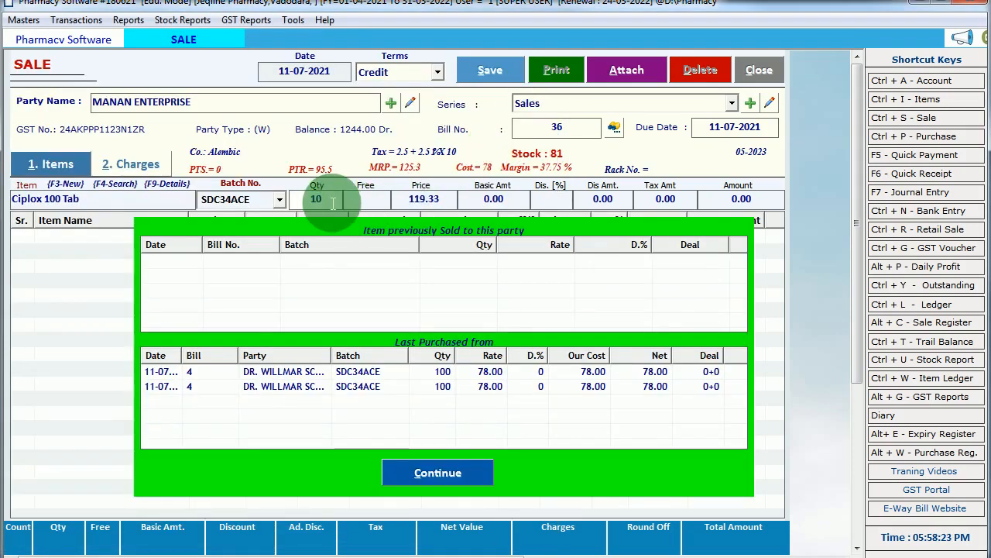
key("Return")
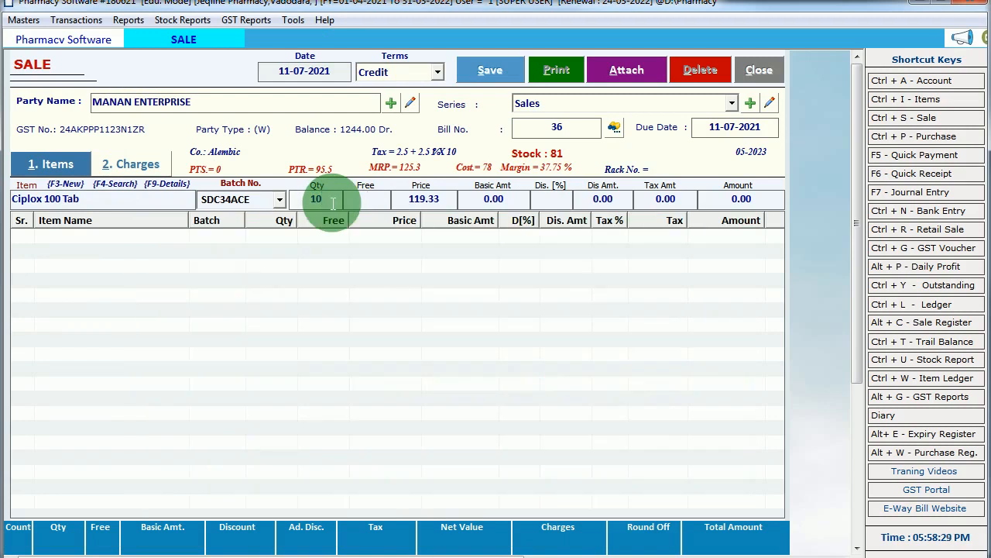
type("1")
key("Return")
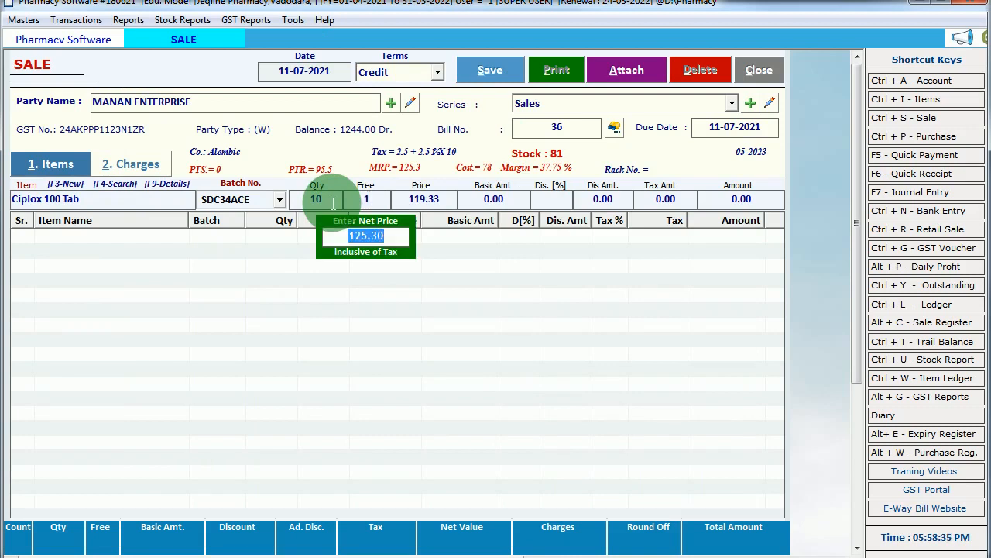
Step: Set the tax-inclusive net price of Ciplox 100 Tab to 120
type(".")
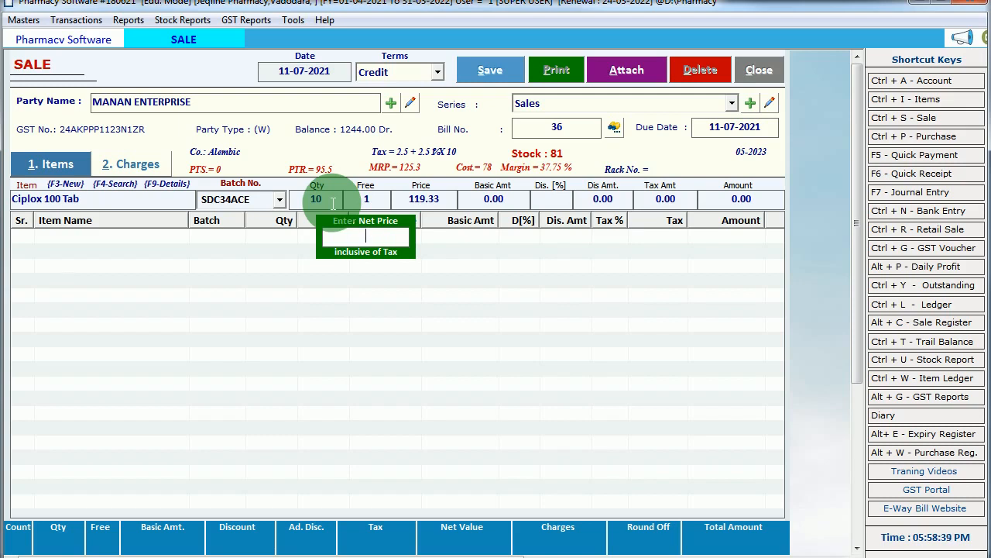
type("25")
key("BackSpace")
type("0")
key("Return")
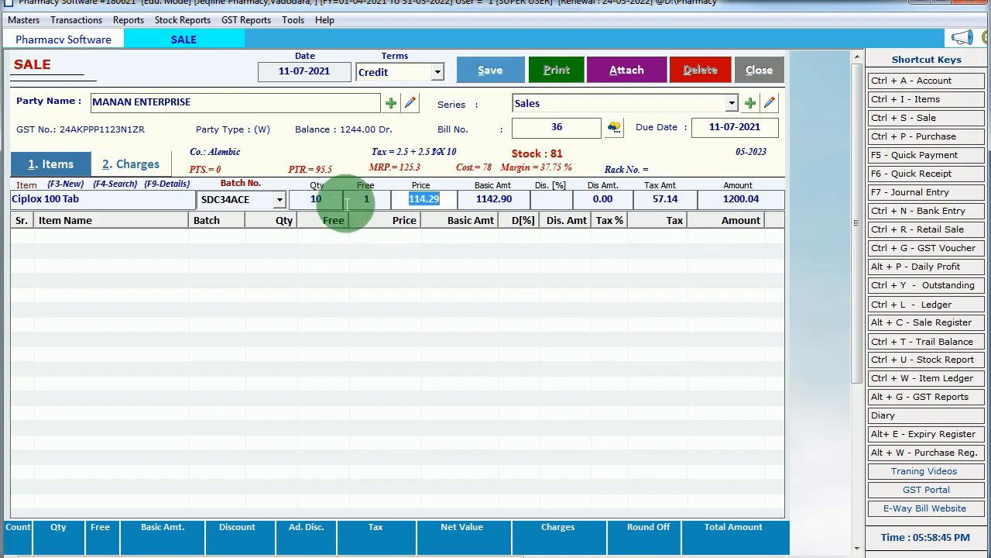
Step: Keep the price and basic amount, give Ciplox 100 Tab a 10% discount, and add the item to the bill
key("Return")
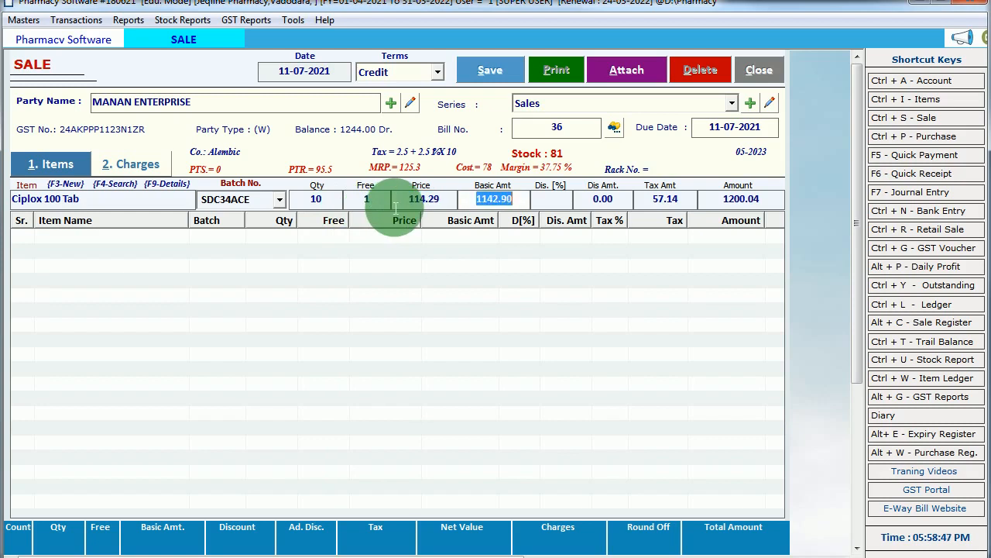
key("Return")
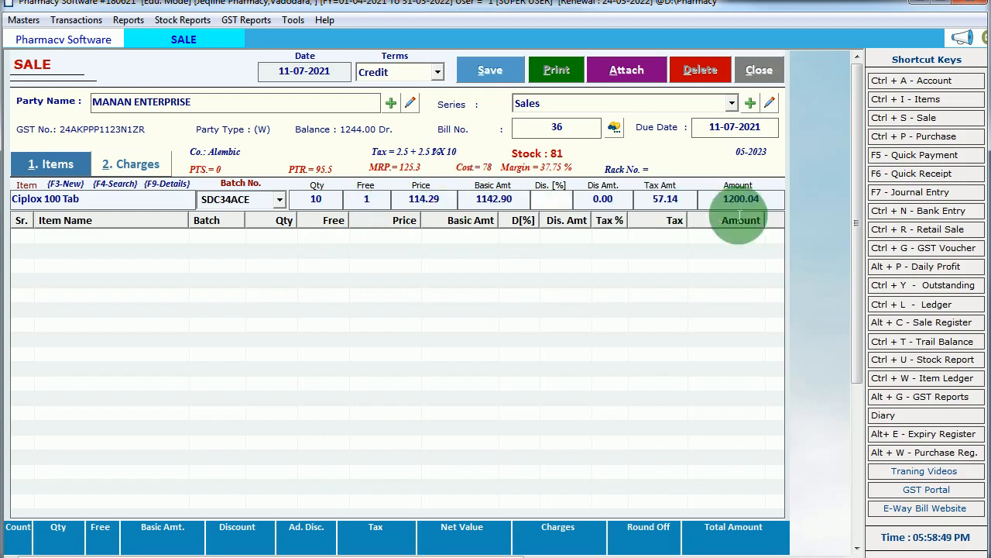
type("10")
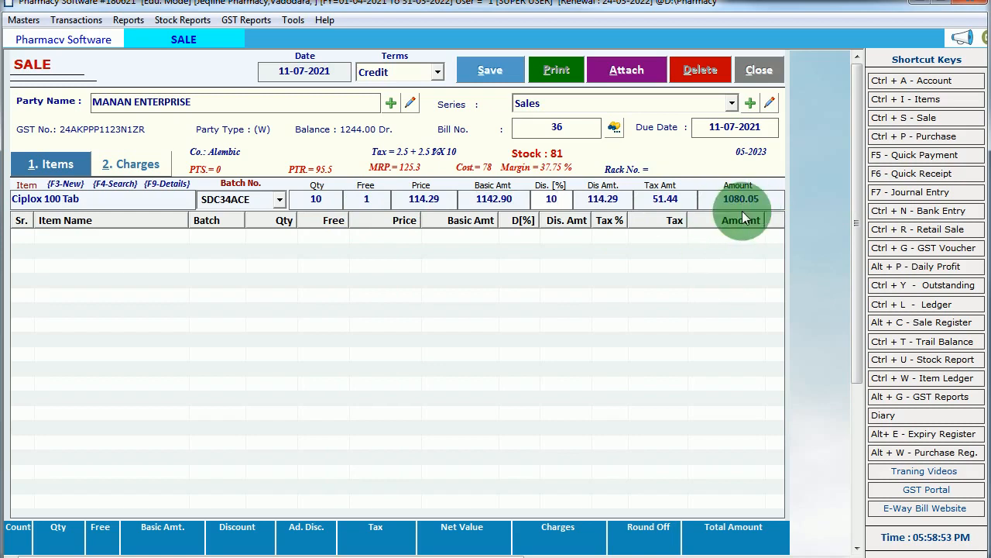
key("Return")
key("Return")
key("Return")
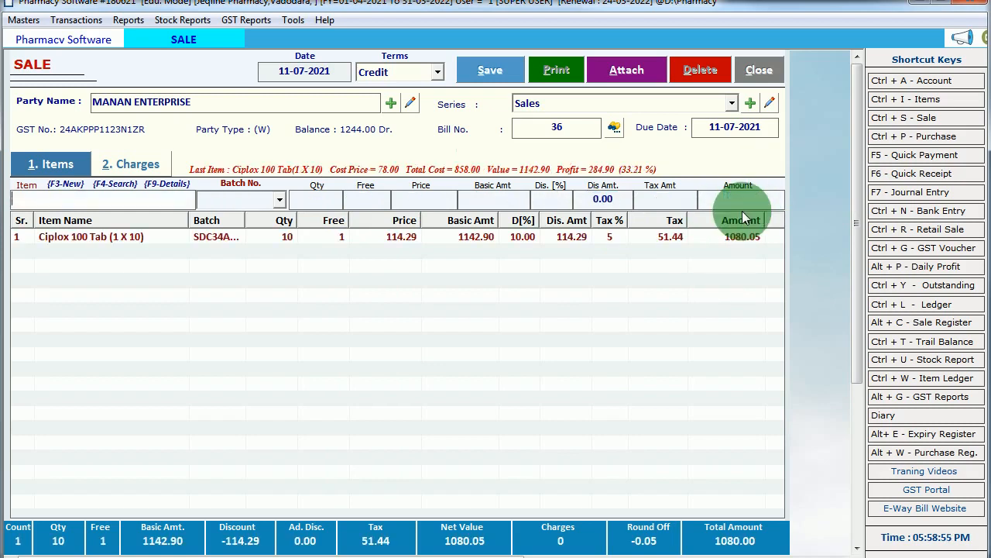
Step: Add Alprax 10 Tab from batch DEC34GE to the bill with a quantity of 1 and no discount
type("alpr")
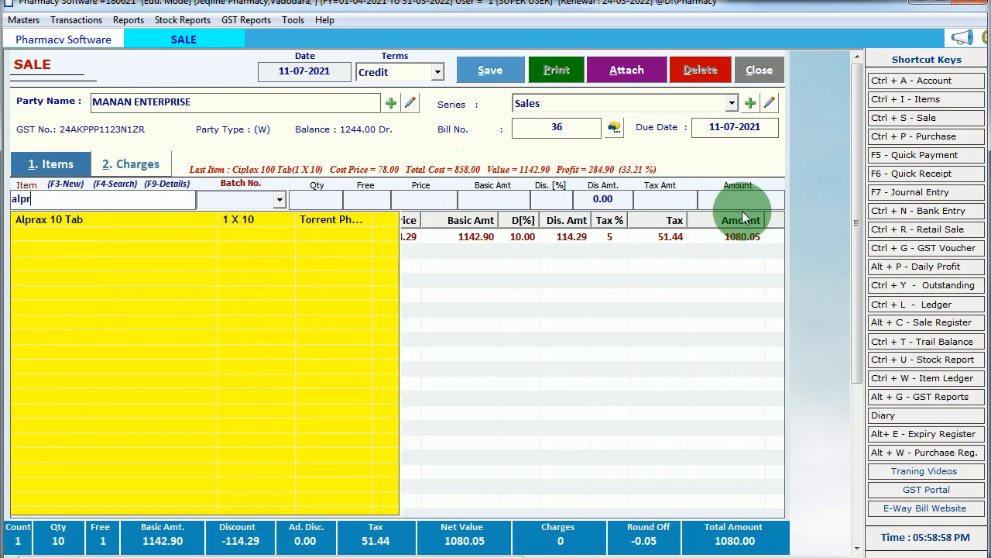
key("Down")
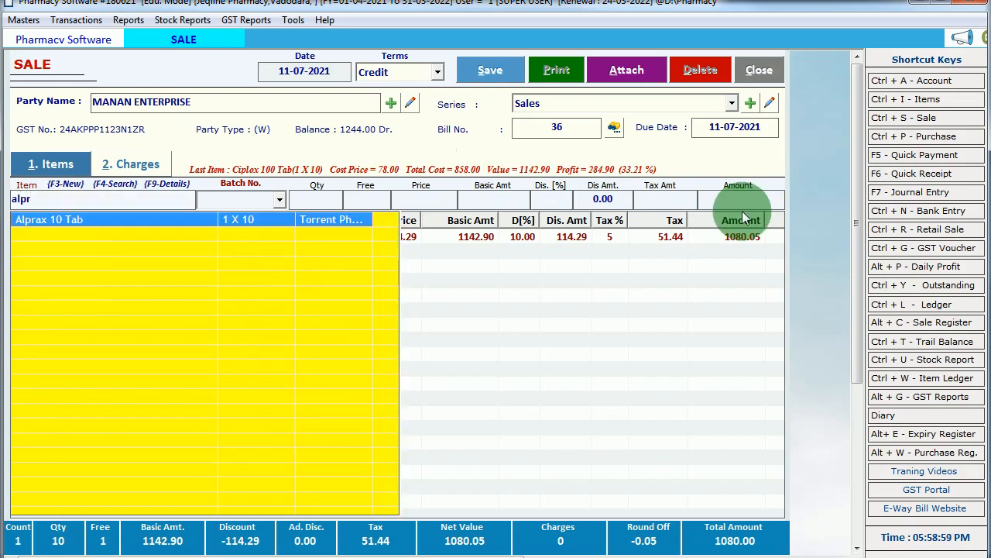
key("Return")
key("Return")
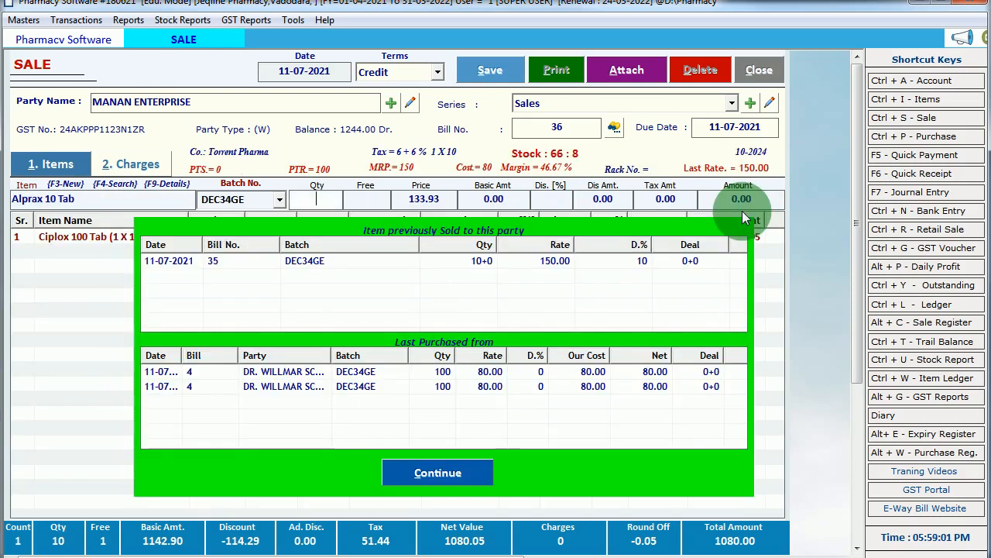
key("Return")
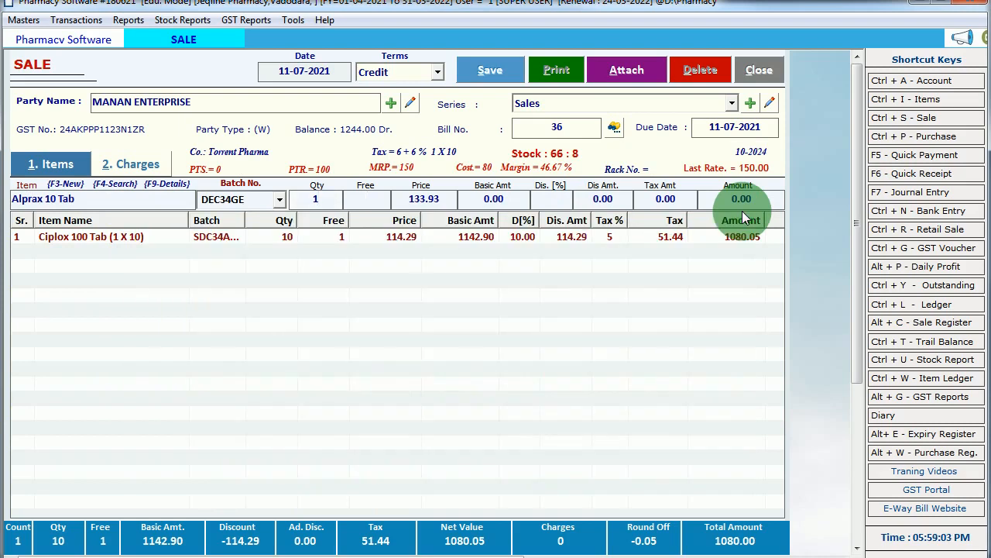
key("Return")
key("Return")
key("Return")
key("Return")
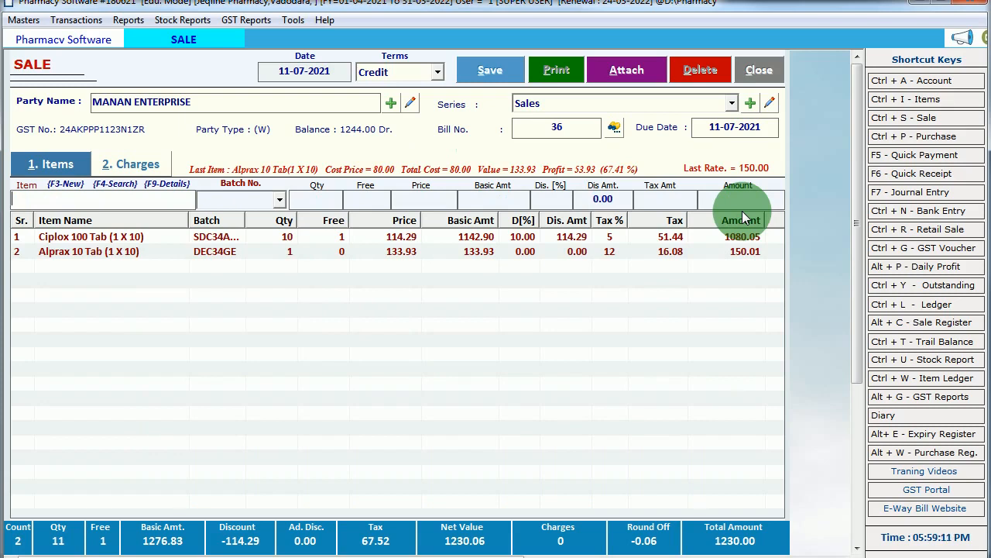
Step: Choose Alprax 10 Tab for another line and start a new batch for it with the batch number "new batch"
type("alp")
key("Return")
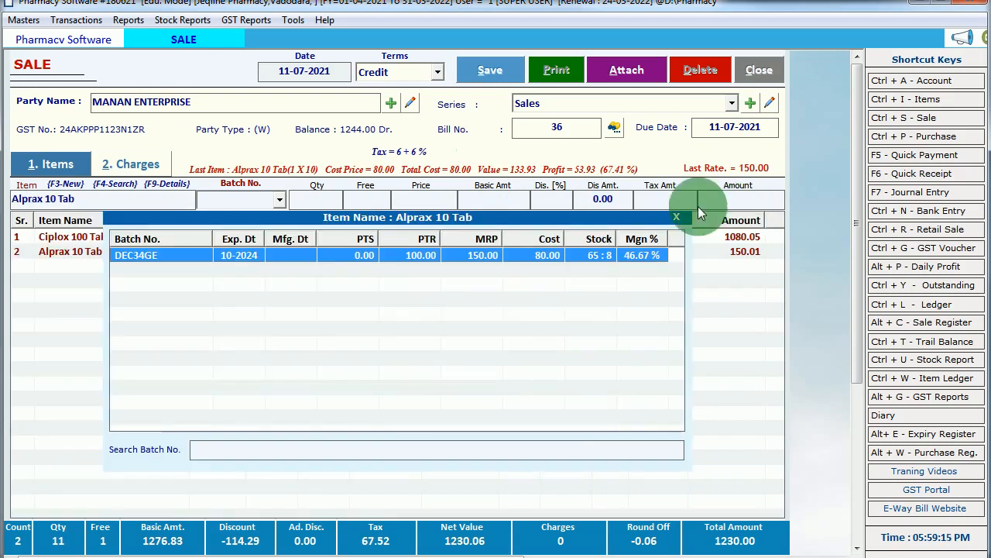
double_click(306, 261)
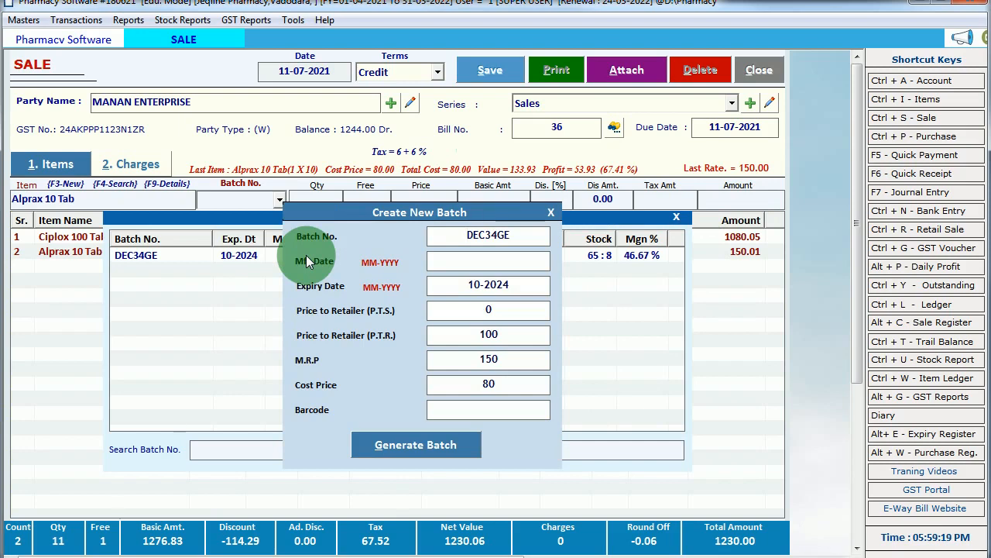
left_click_drag(520, 237, 454, 240)
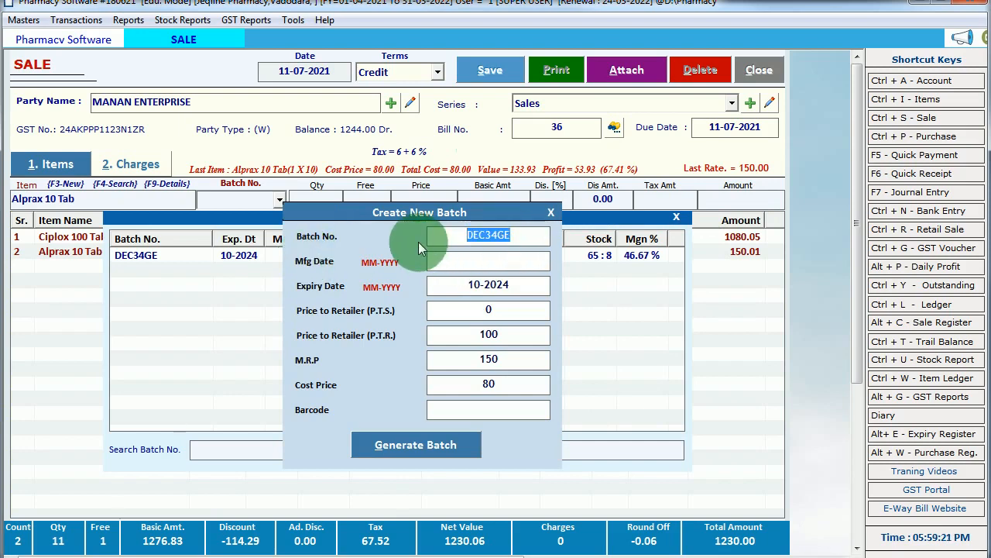
type("new ba")
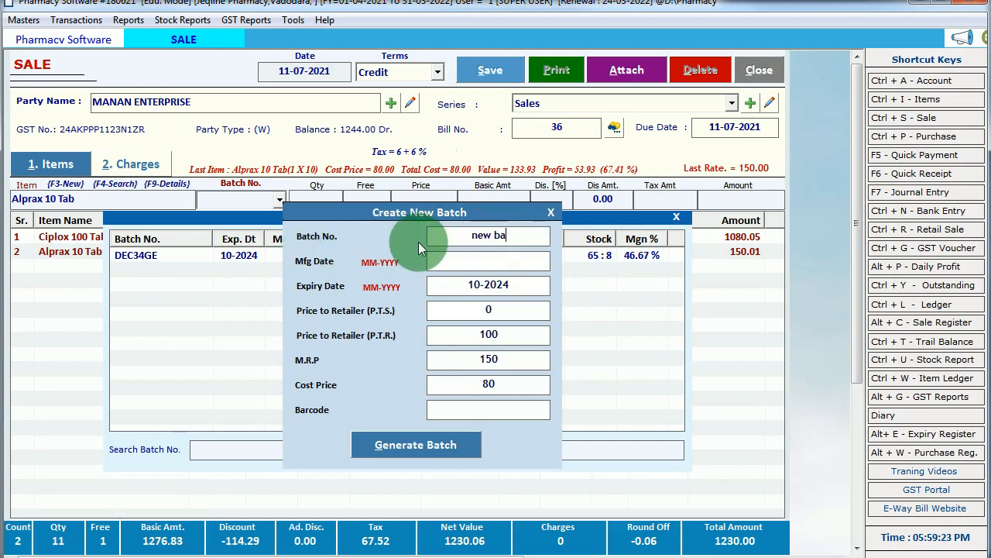
type("tch")
key("Return")
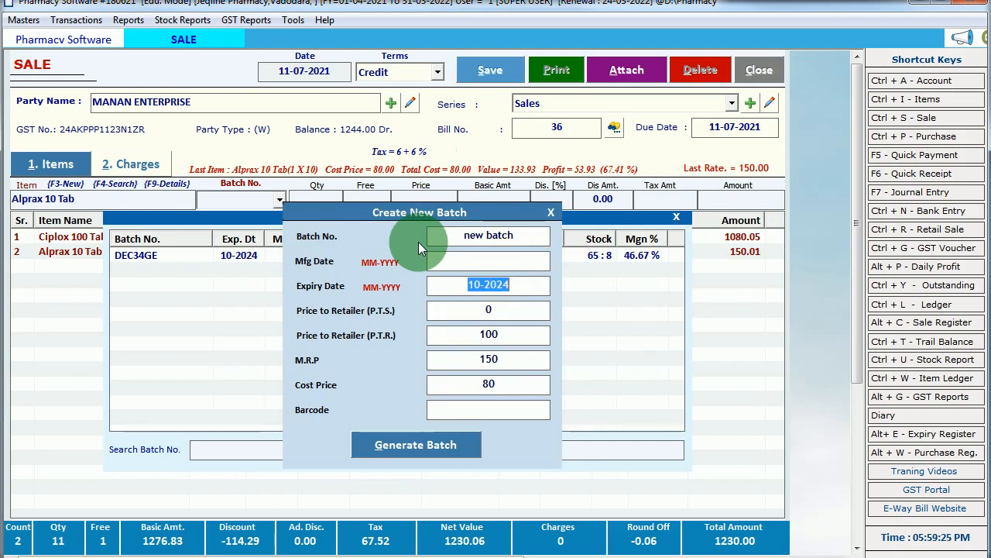
Step: Set the new batch's expiry date to 10-2025, keep its prices, and generate the batch
key("Return")
key("BackSpace")
type("5")
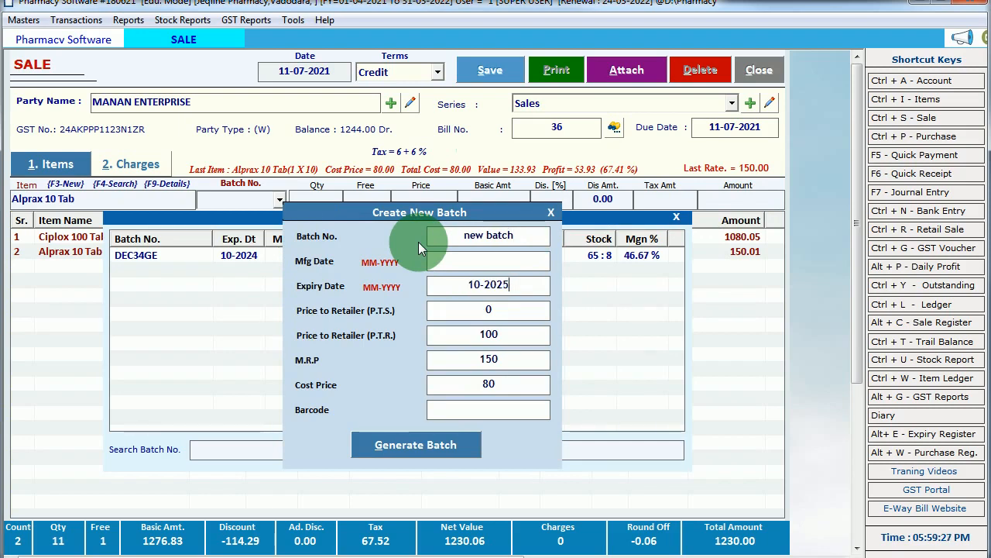
key("Return")
key("Return")
key("Return")
key("Return")
key("Return")
key("Return")
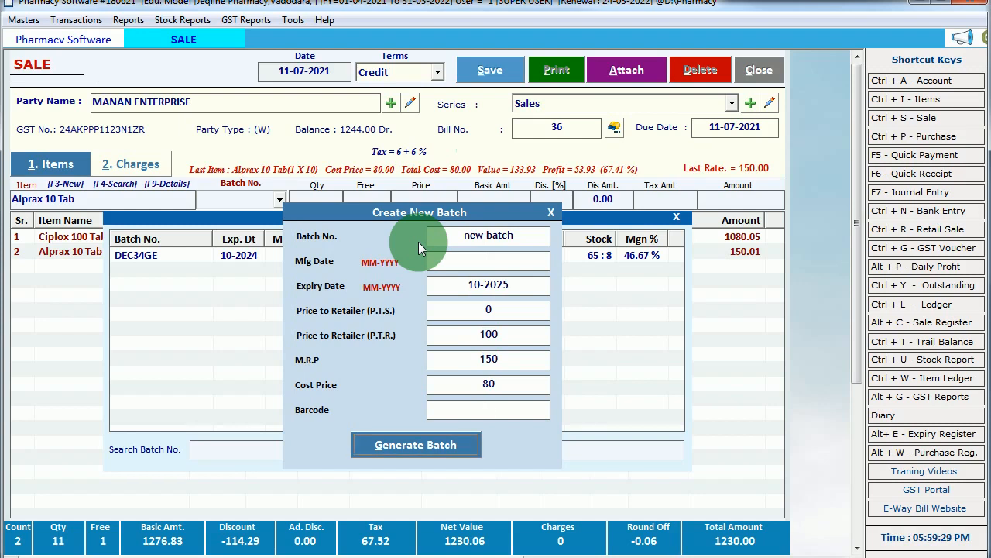
key("Return")
key("Return")
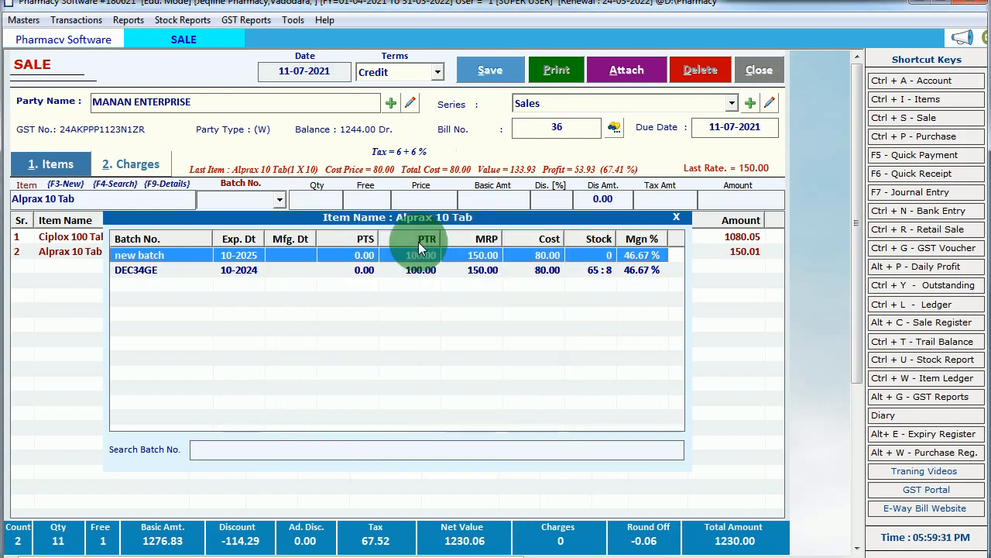
Step: Select the batch "new batch" for Alprax 10 Tab and add it to the bill with a quantity of 2
key("Return")
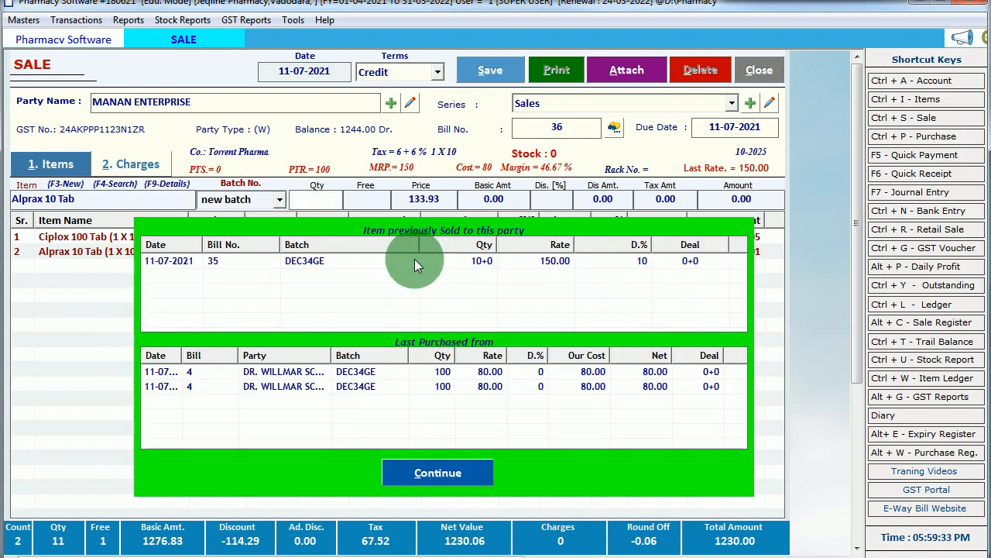
key("Return")
type("2")
key("Return")
key("Return")
key("Return")
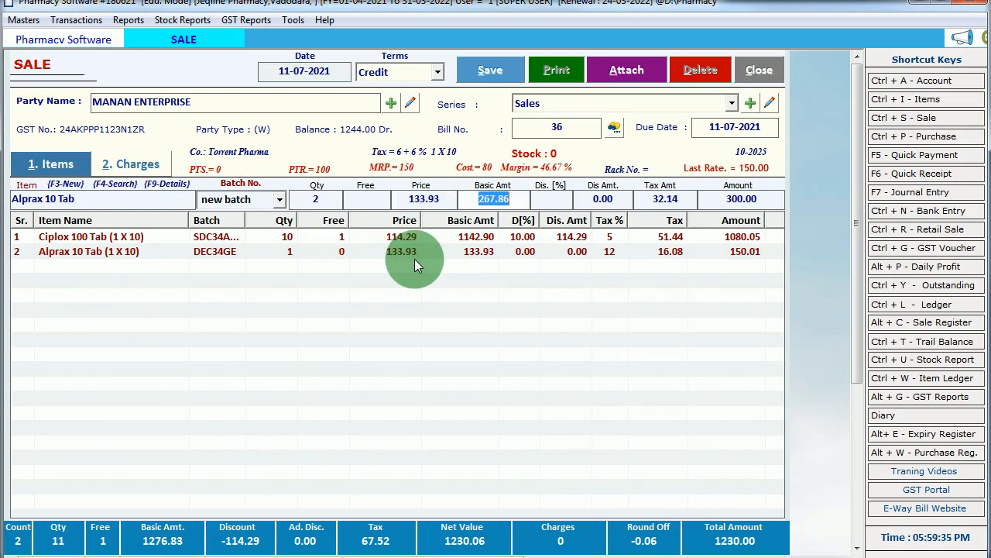
key("Return")
key("Return")
key("Return")
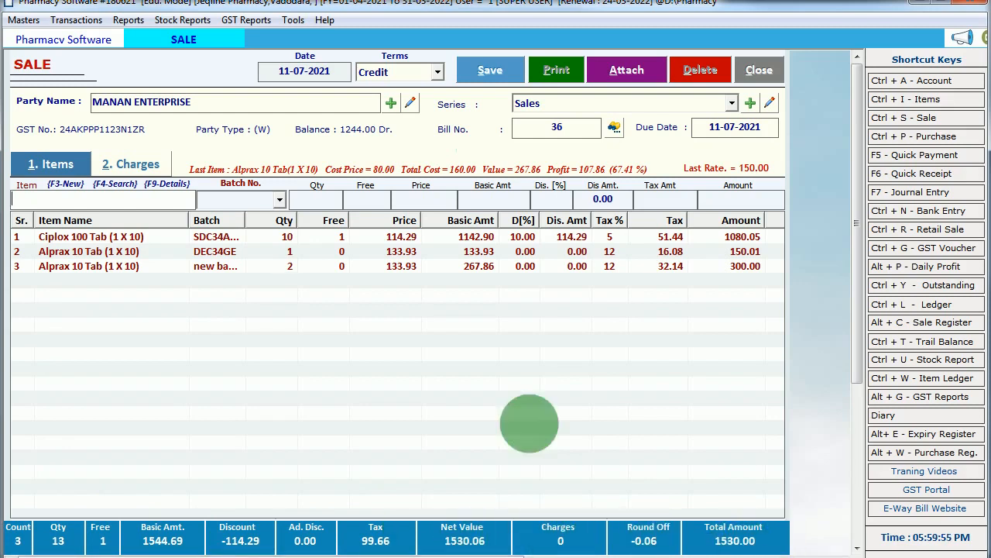
Step: Add Frieght & Forwarding Charges with an amount of 100 to the bill's other charges
left_click(130, 166)
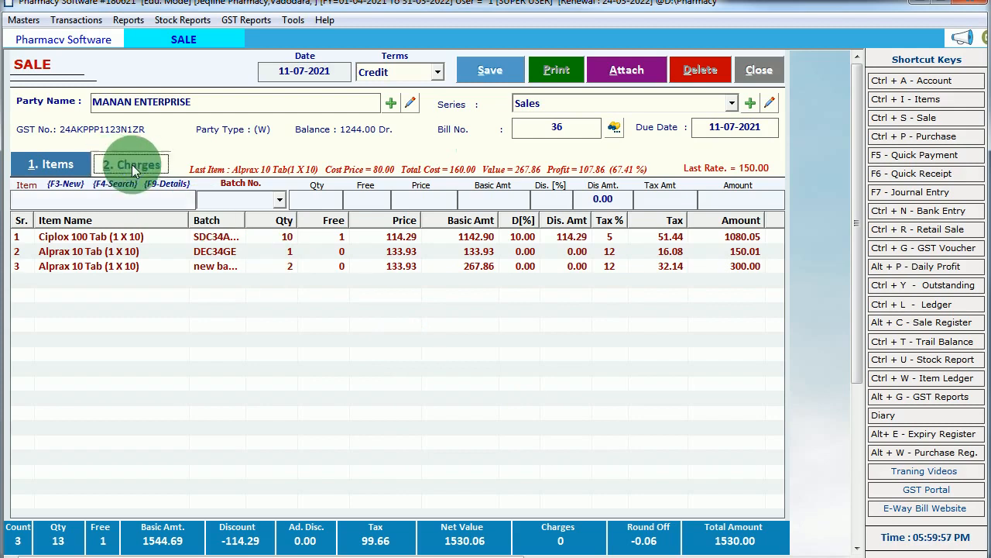
left_click(297, 208)
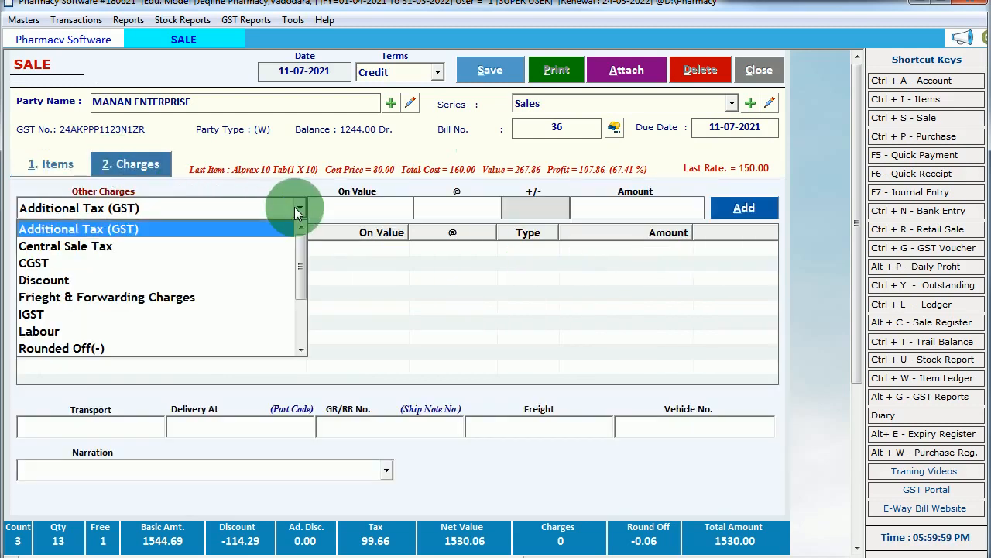
key("f")
left_click(203, 296)
key("Return")
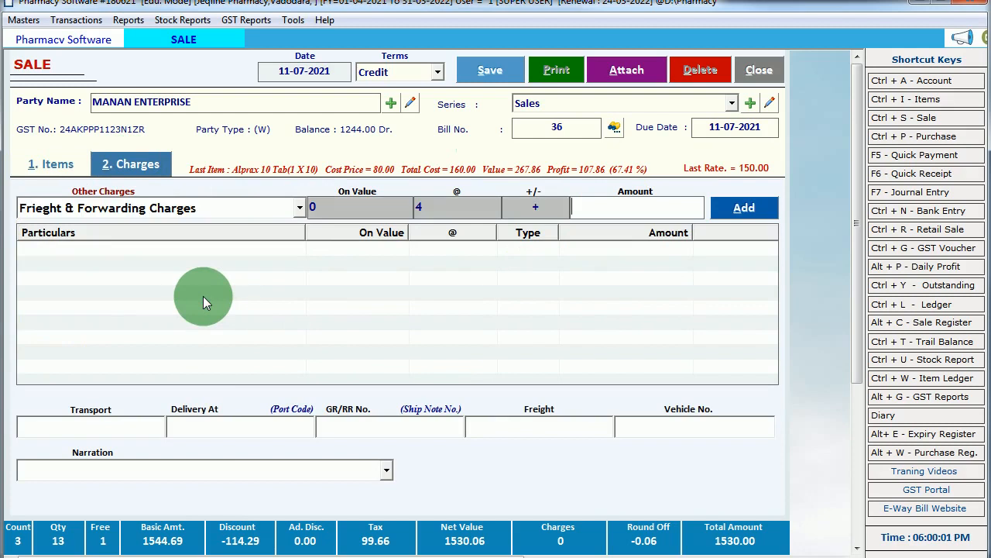
type("100")
left_click(716, 209)
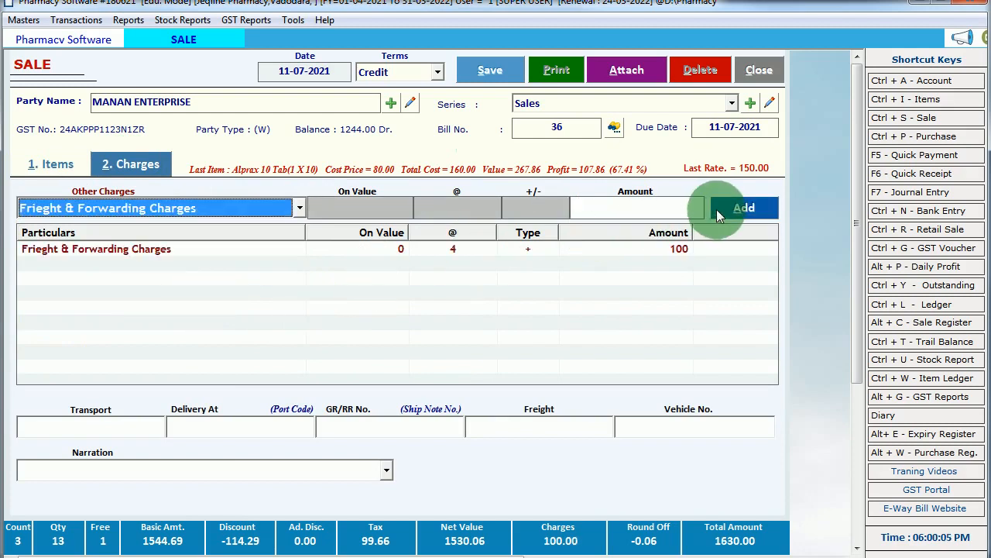
left_click(666, 249)
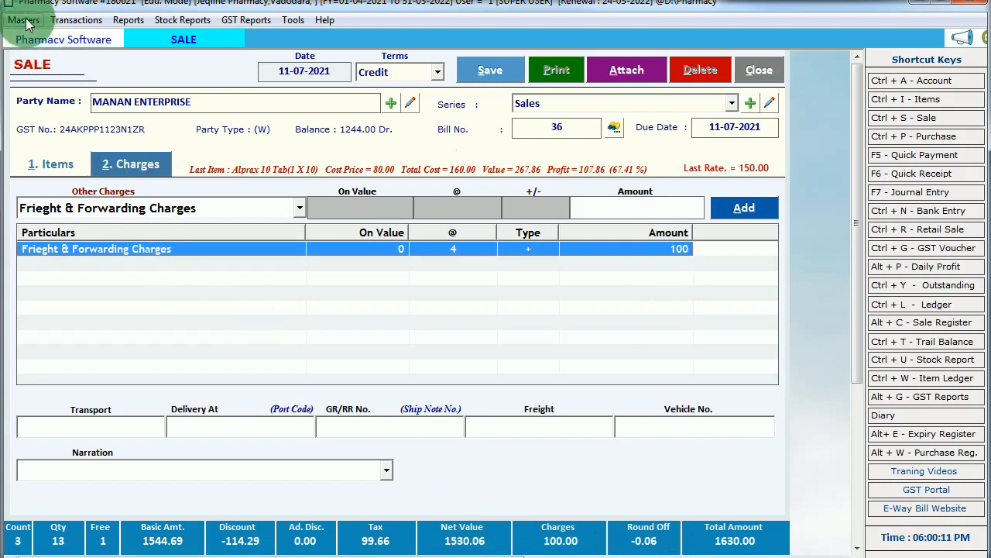
Step: Open the Frieght & Forwarding Charges head, make GST applicable with HSN/SAC code 6541, and close it without updating
left_click(147, 208)
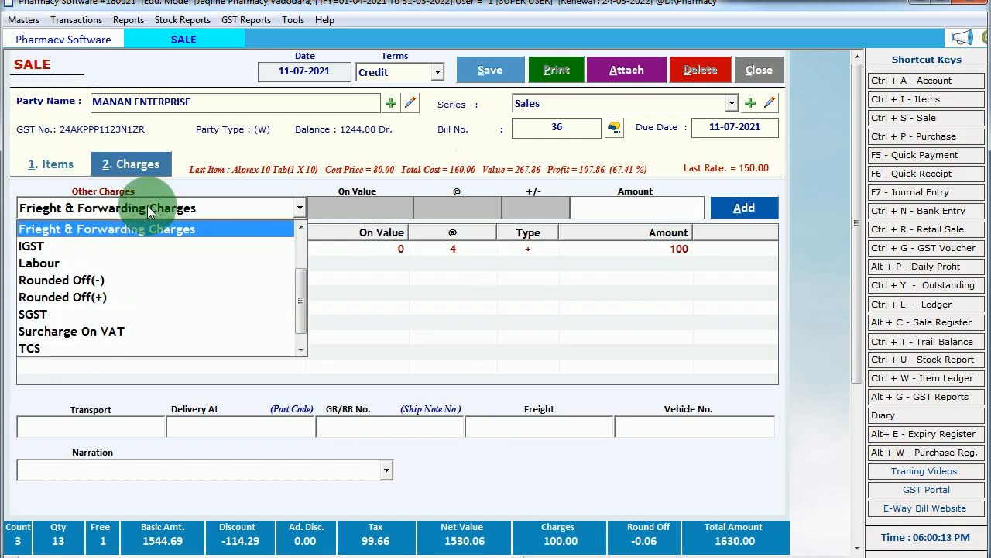
left_click(150, 212)
double_click(149, 212)
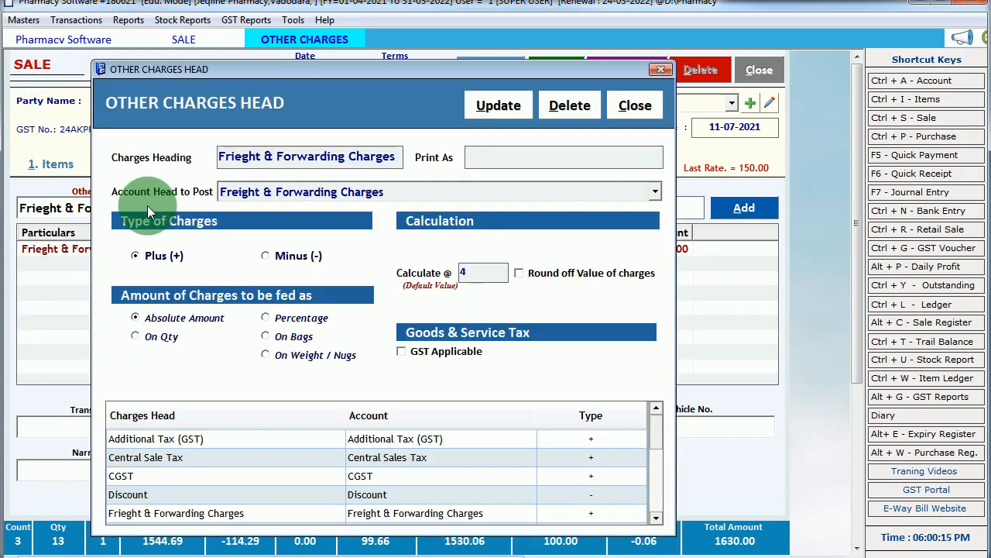
left_click(440, 353)
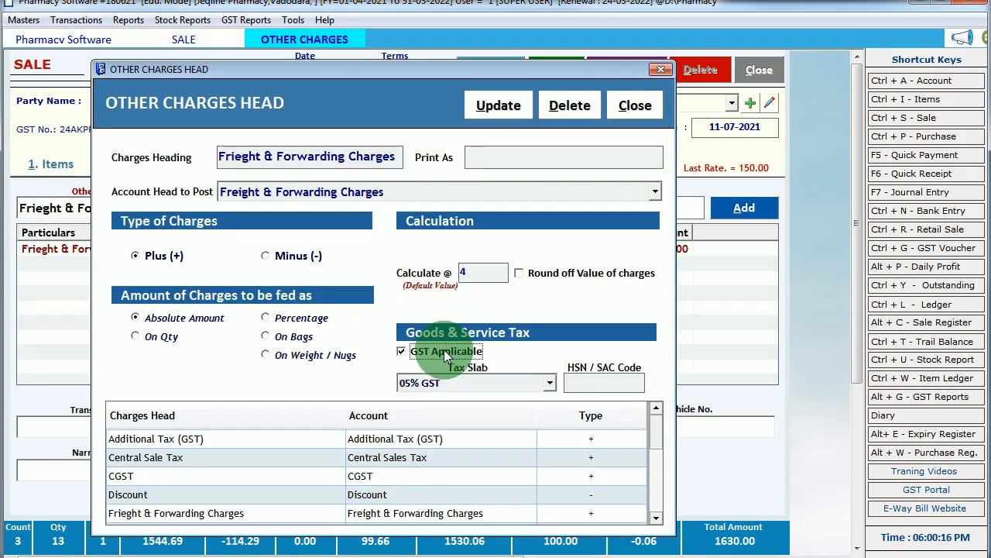
left_click(596, 388)
type("6541")
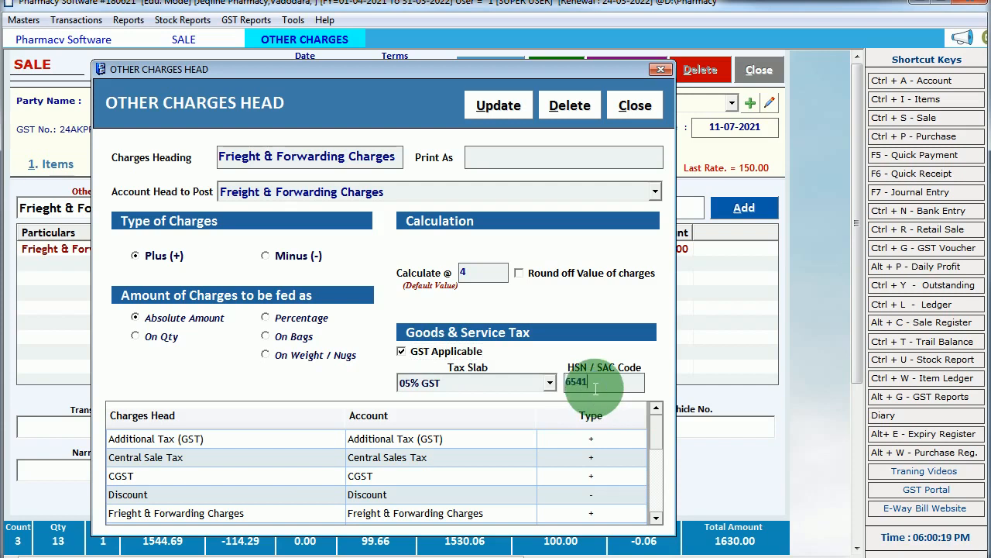
left_click(633, 103)
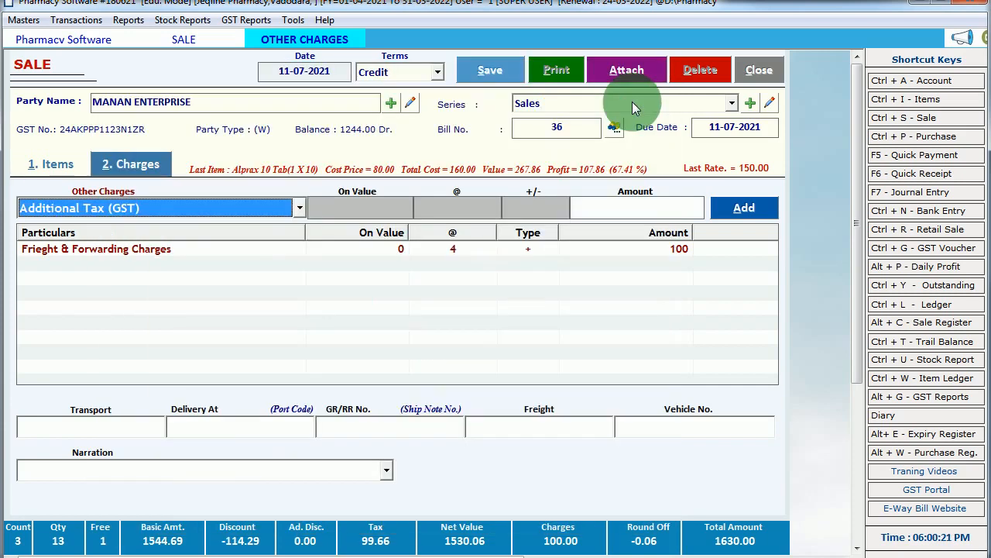
Step: Fill in the bill's transport details with GR/RR number 324234234, narration "Reamrks" and delivery at "Route ABC"
left_click(393, 426)
type("324234234")
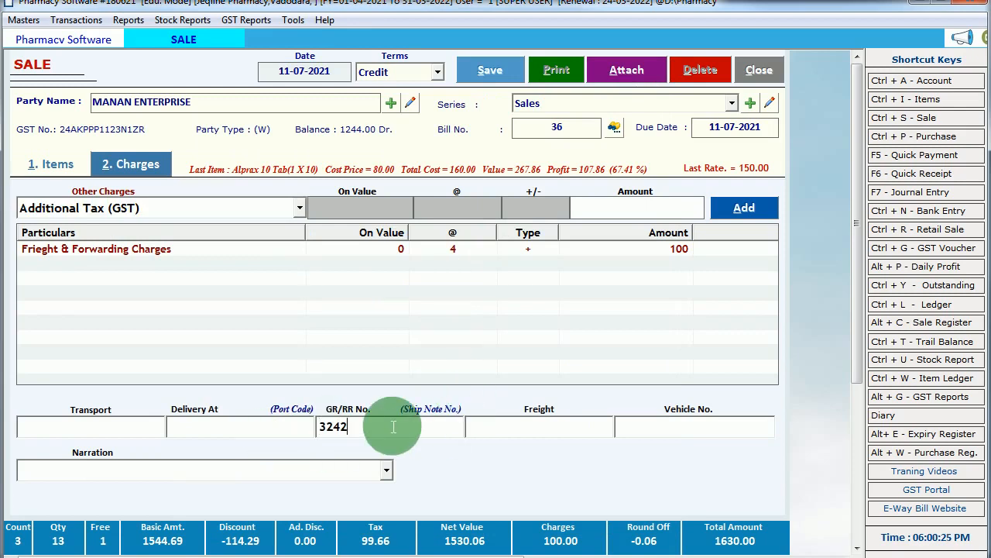
left_click(243, 477)
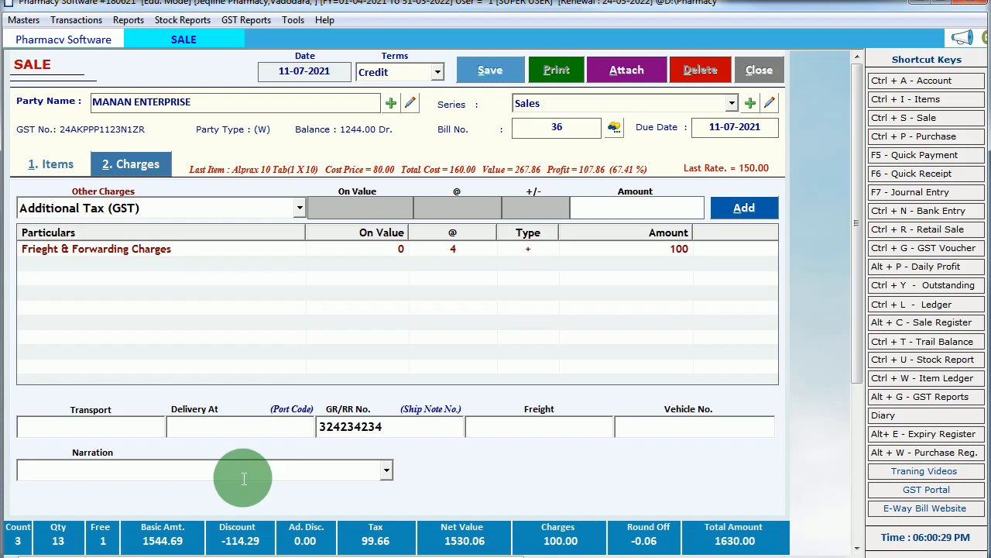
type("Reamrk")
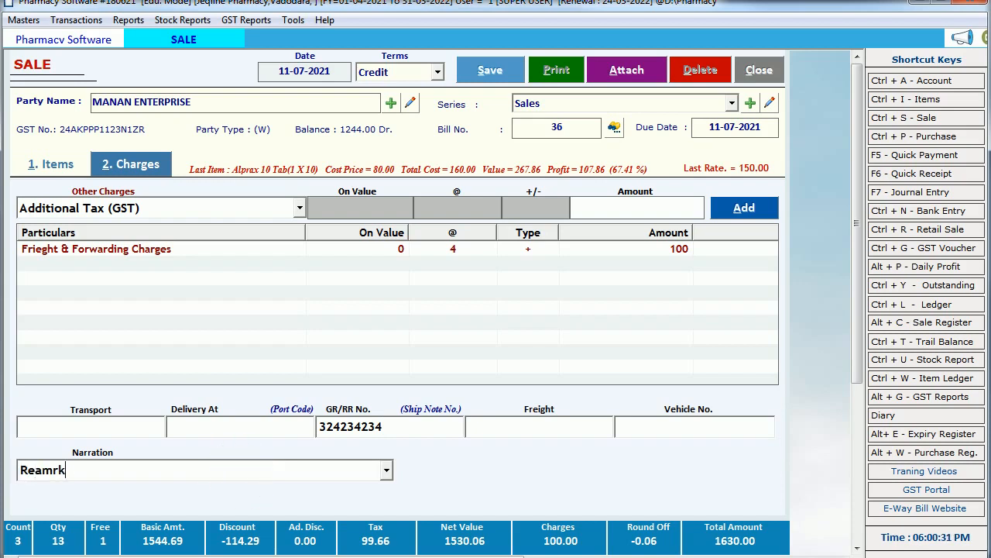
type("s")
left_click(244, 478)
left_click(219, 428)
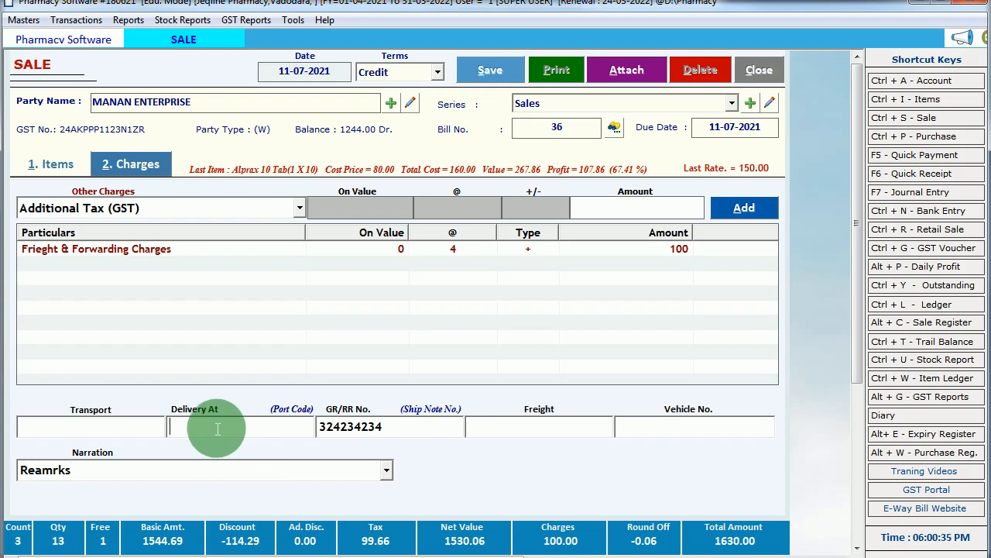
type("Route ABC")
left_click(30, 172)
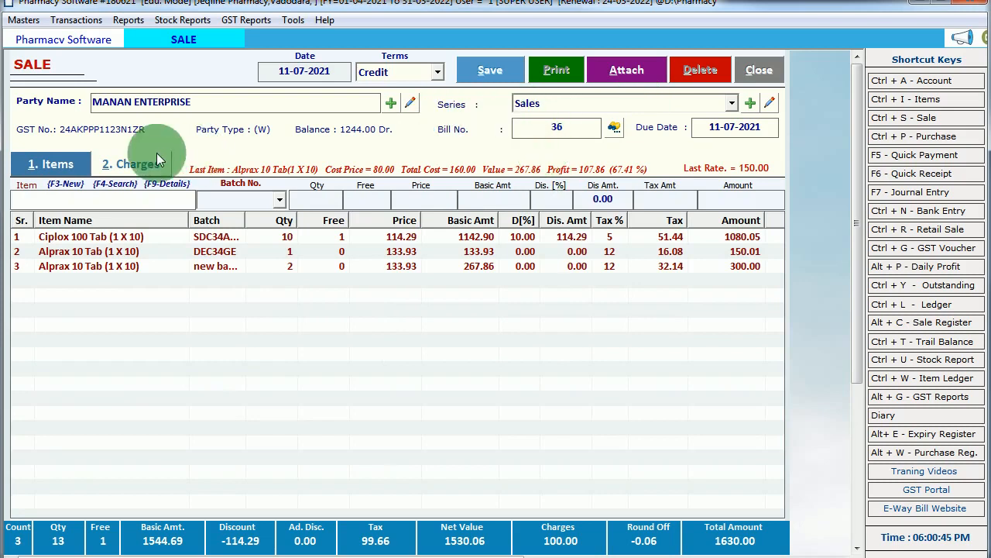
left_click(66, 164)
left_click(113, 163)
left_click(73, 165)
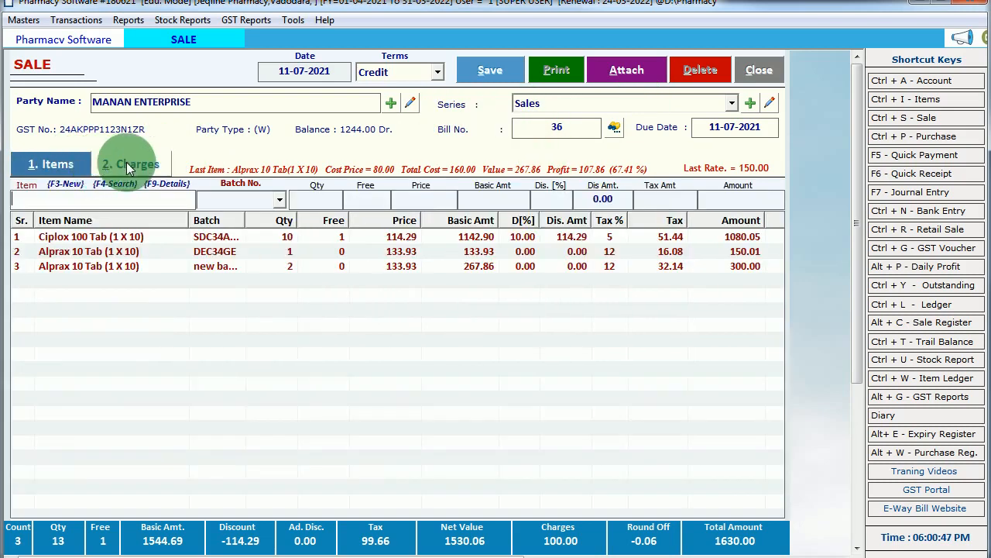
left_click(126, 161)
left_click(74, 166)
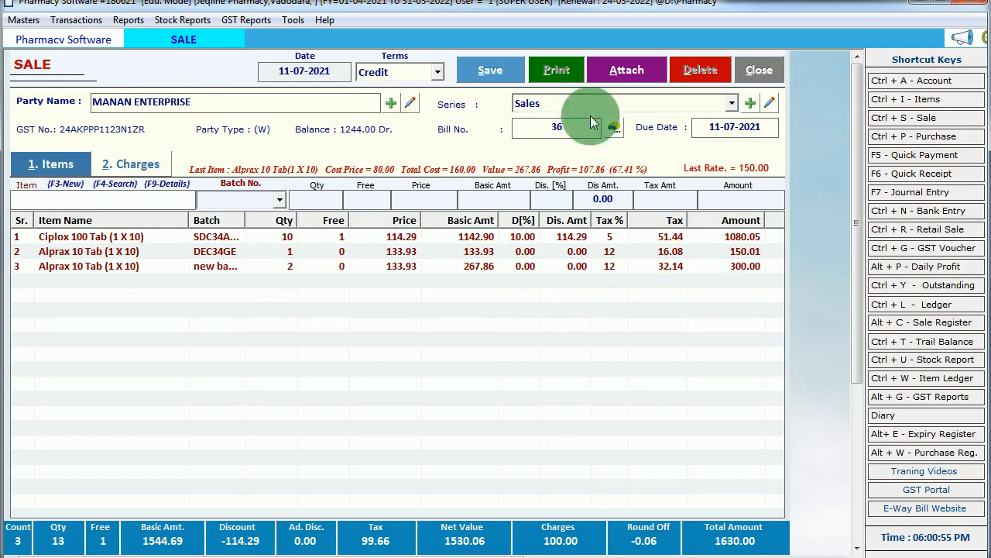
Step: Save the sale bill and accept printing it to open the print options
left_click(477, 79)
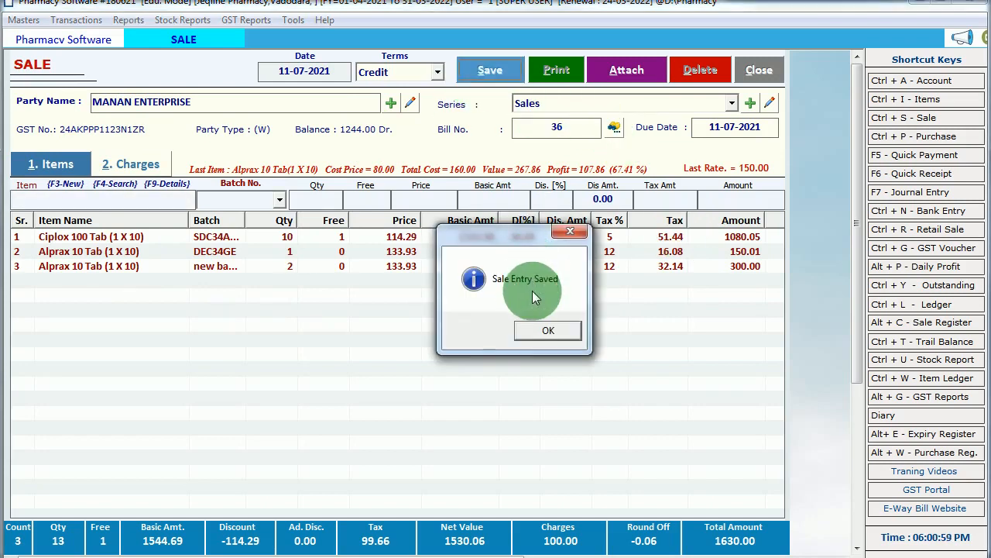
left_click(541, 335)
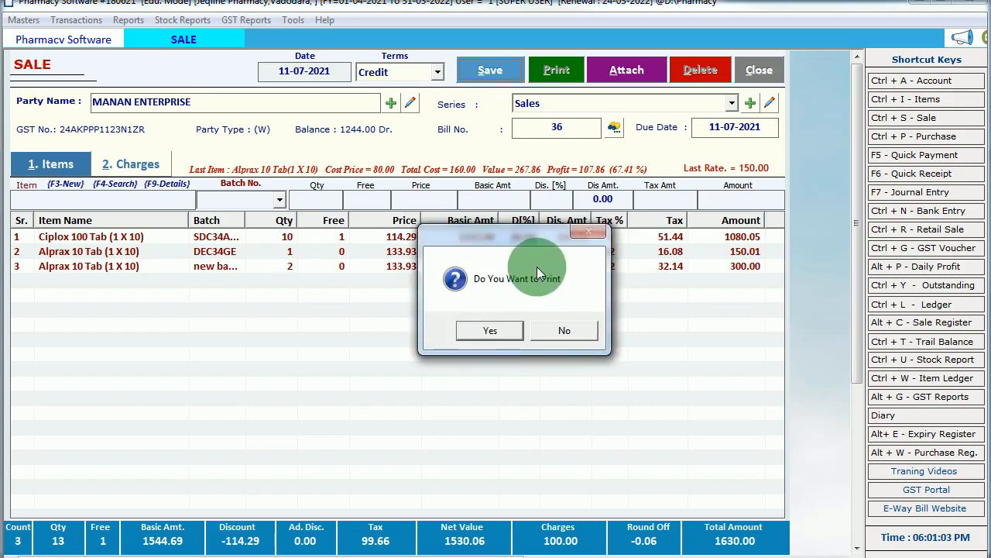
left_click(497, 331)
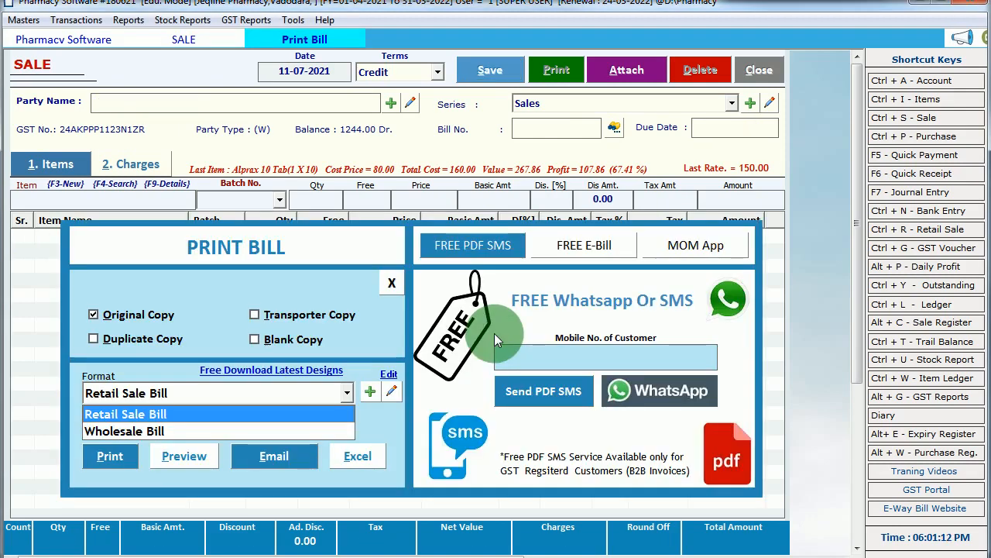
Step: Set the bill's print format to Wholesale Bill
left_click(198, 413)
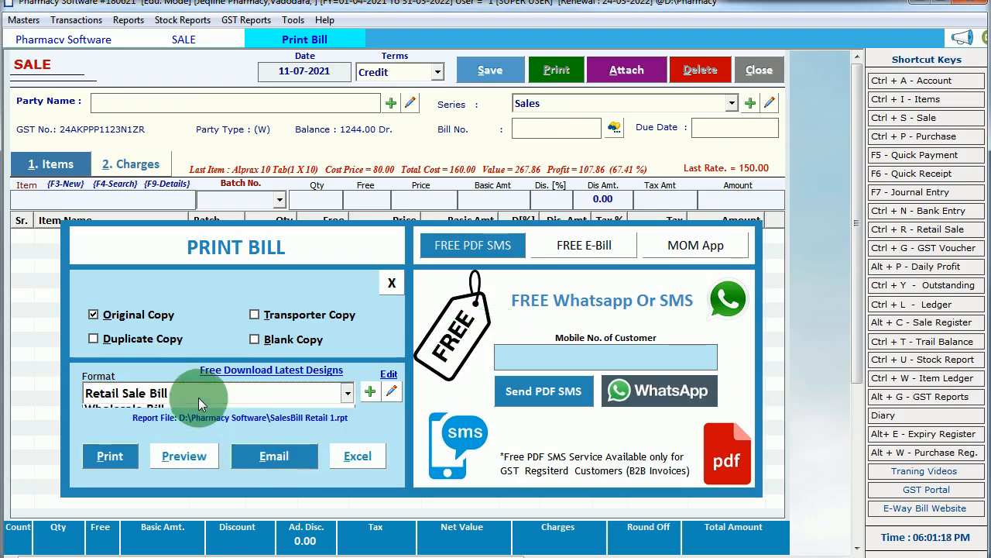
left_click(198, 397)
left_click(162, 425)
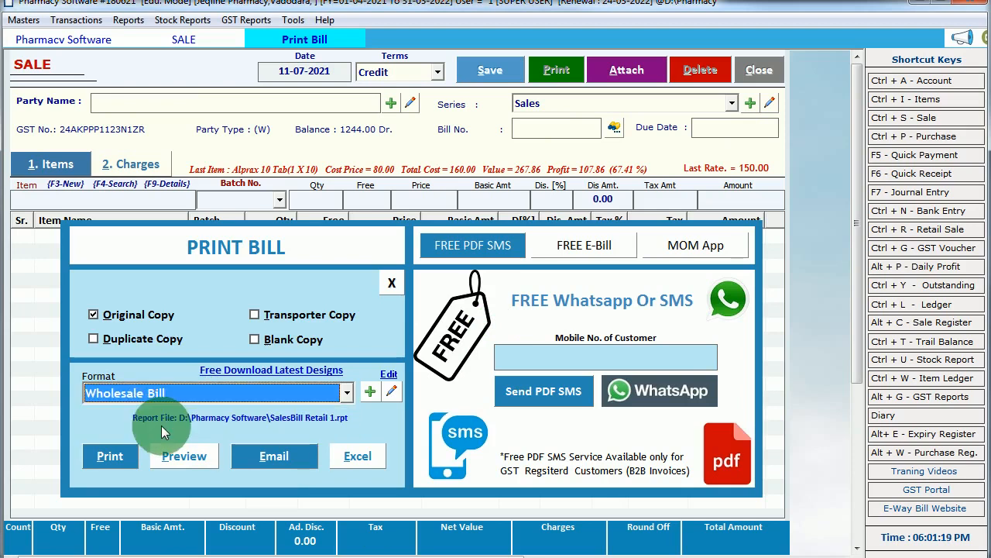
Step: Choose only the Duplicate Copy for printing, leaving the original, transporter and blank copies unselected
left_click(121, 339)
left_click(136, 316)
left_click(266, 315)
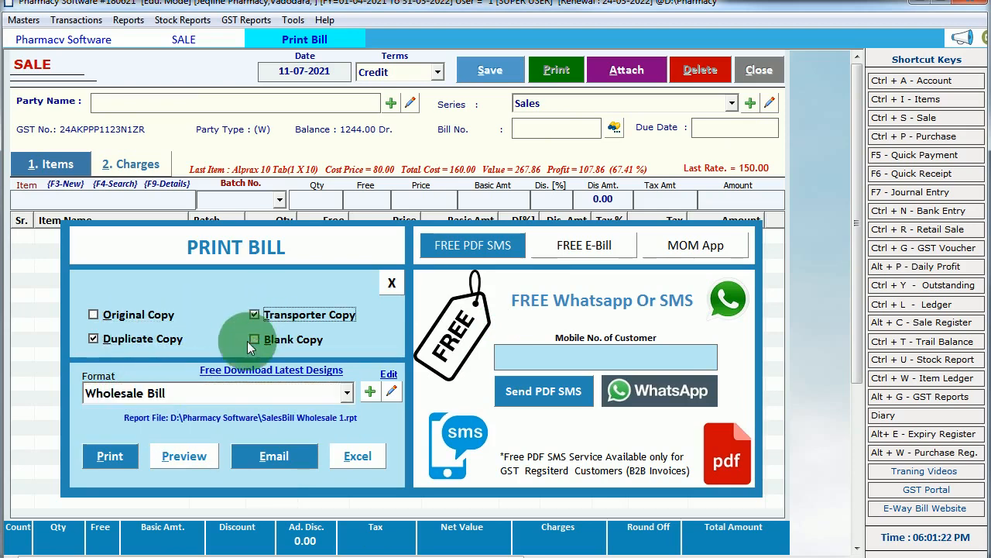
left_click(159, 338)
left_click(285, 341)
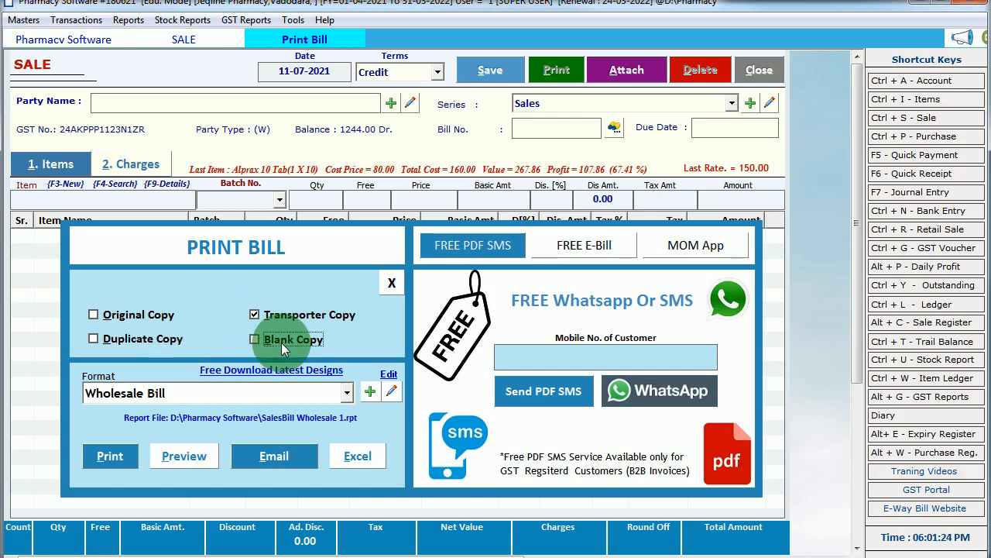
left_click(275, 316)
left_click(145, 341)
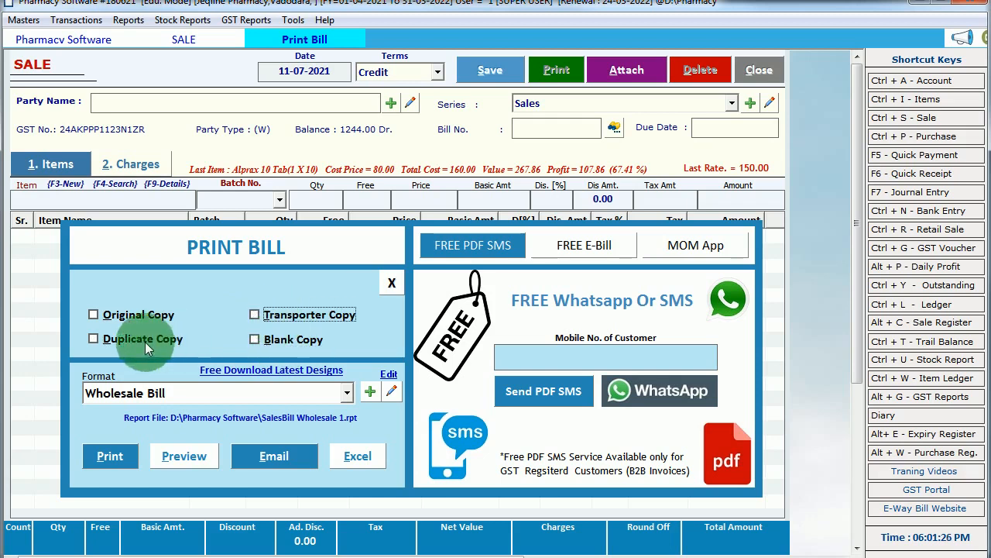
left_click(129, 316)
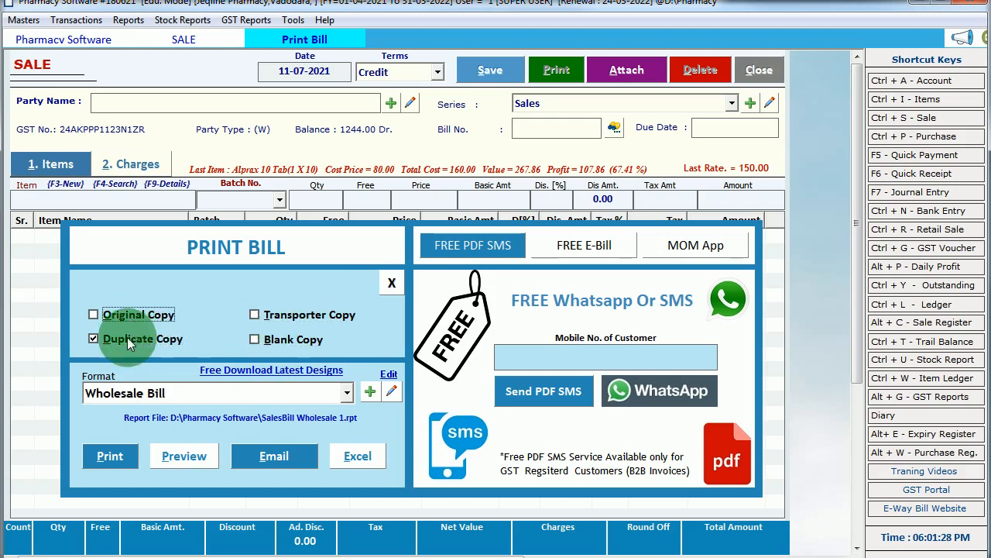
left_click(127, 338)
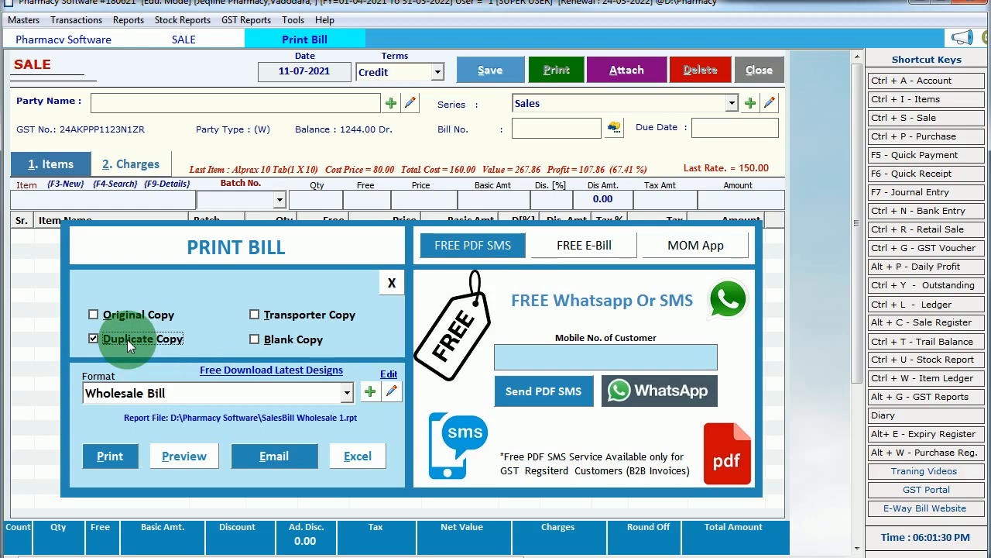
left_click(120, 464)
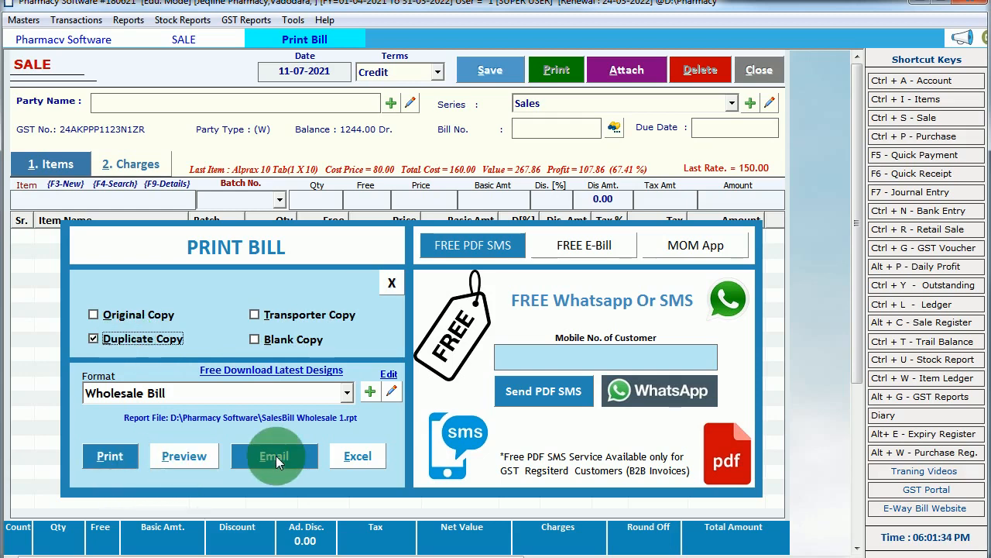
left_click(607, 360)
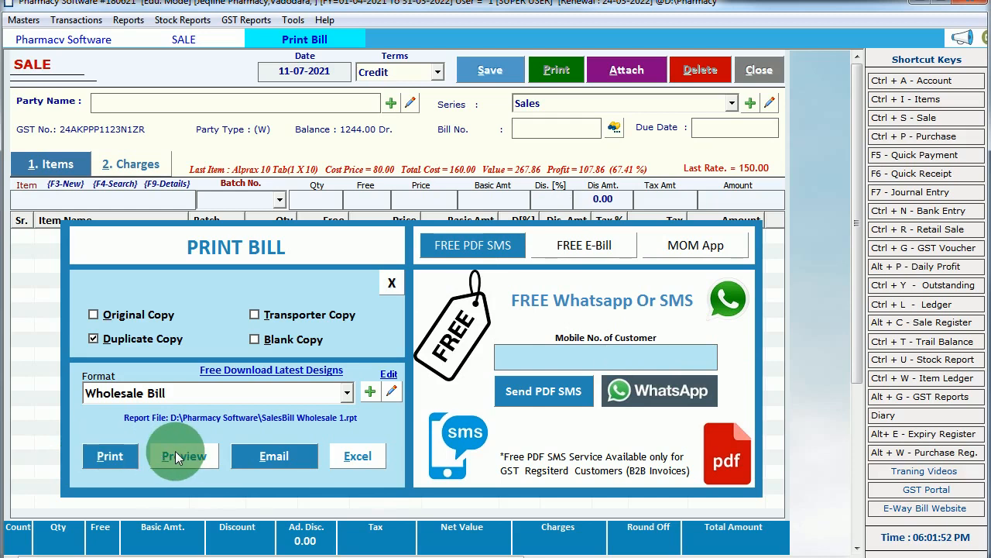
left_click(113, 457)
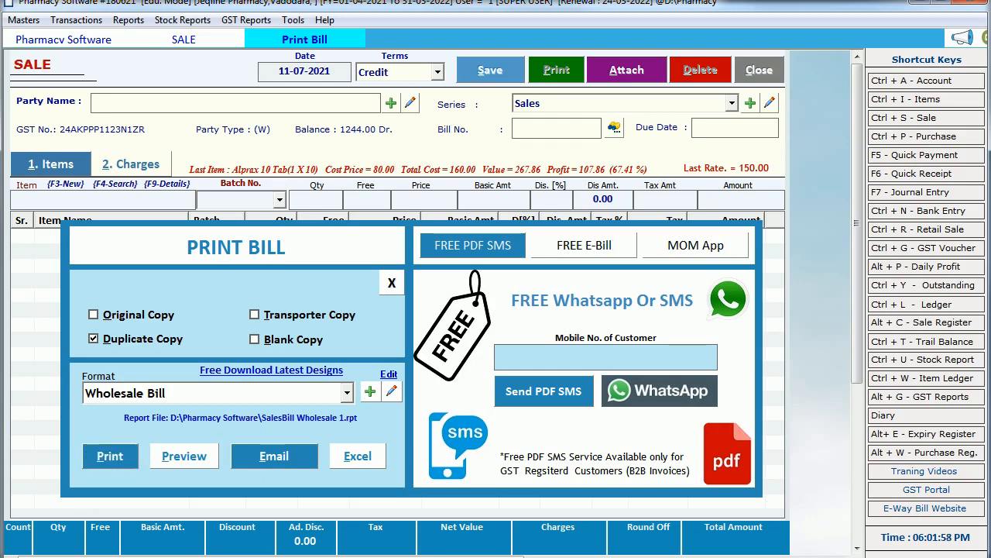
Step: Open Windows Devices and Printers, check which printer is the default, and close the window
key("super")
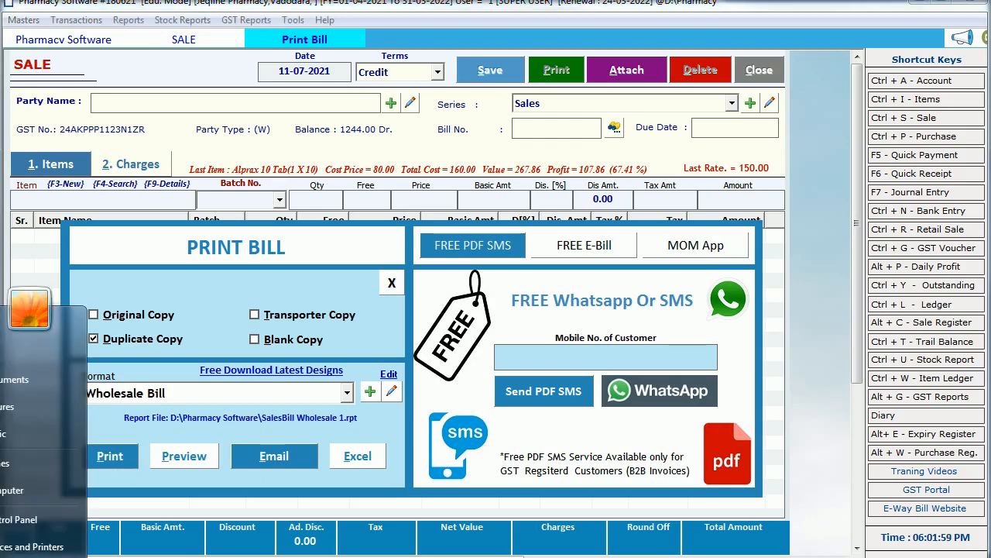
left_click(10, 545)
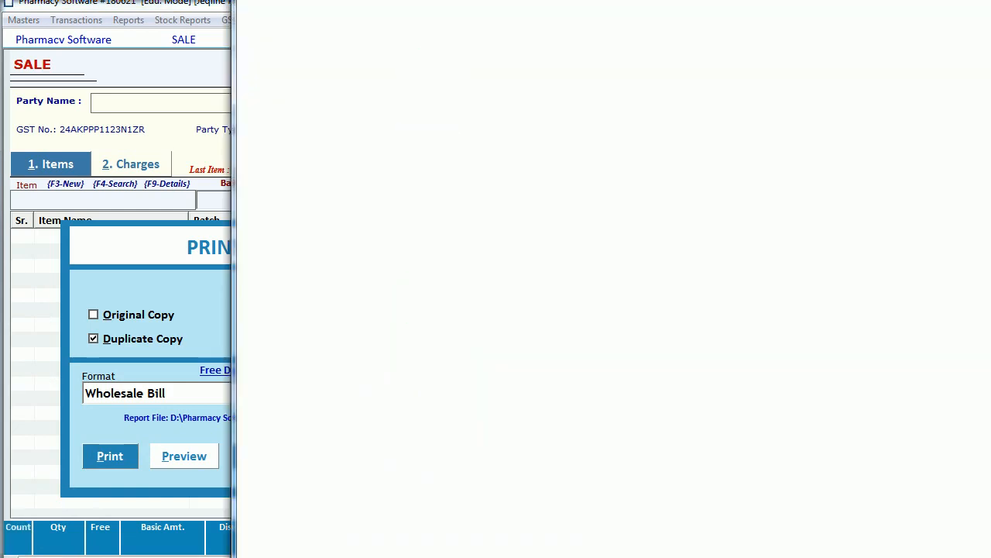
left_click(408, 186)
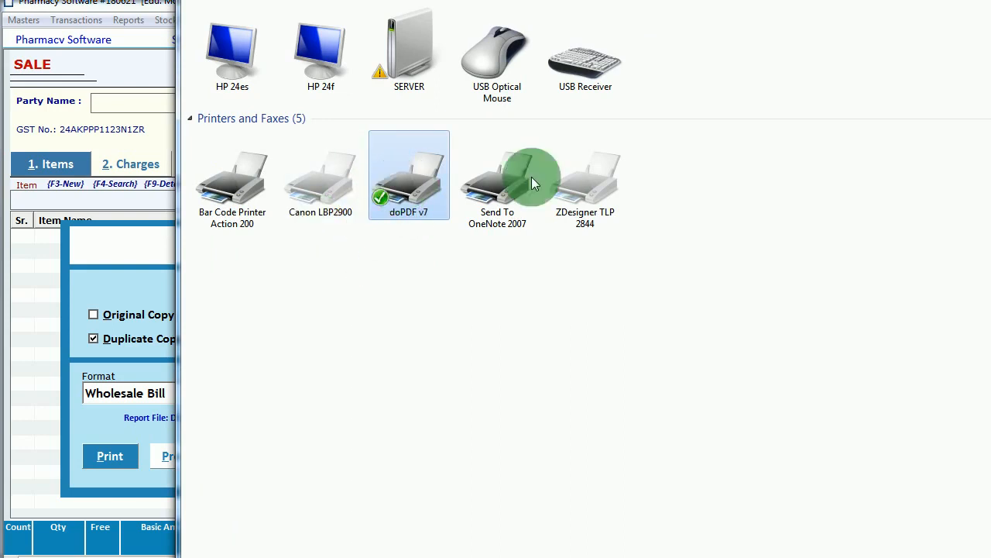
left_click_drag(990, 0, 990, 21)
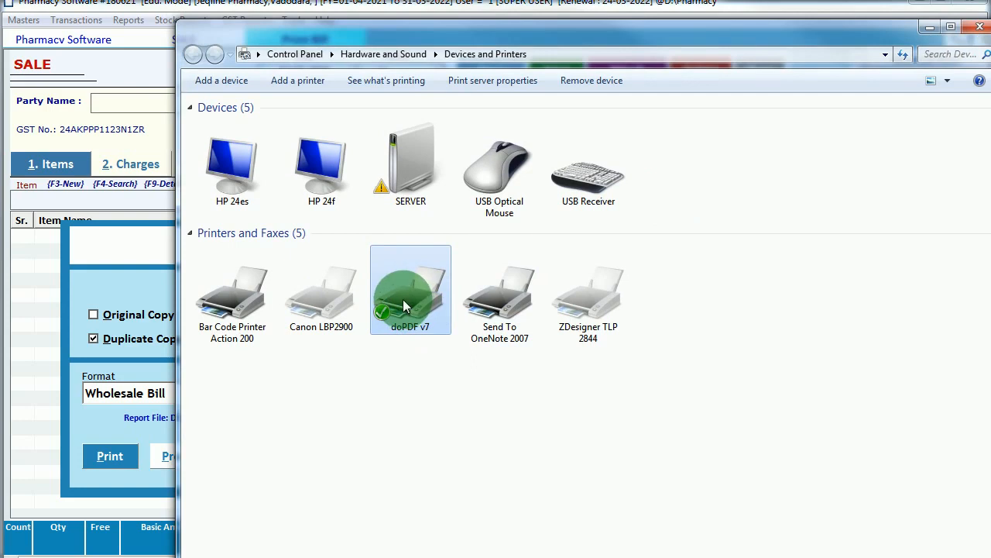
left_click(980, 27)
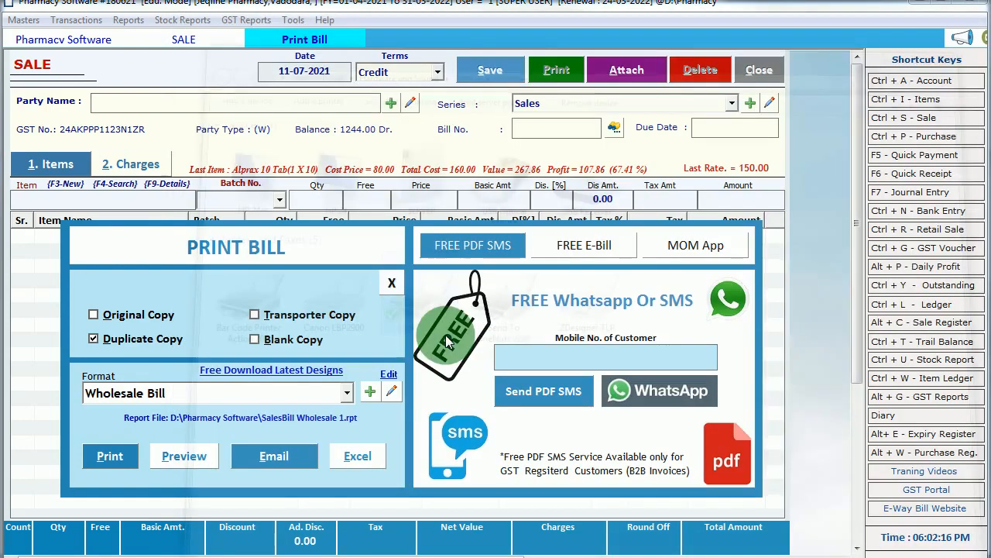
Step: Print the duplicate copy to SalesBill Wholesale 1.pdf, review the resulting invoice, and close the PDF reader
left_click(115, 459)
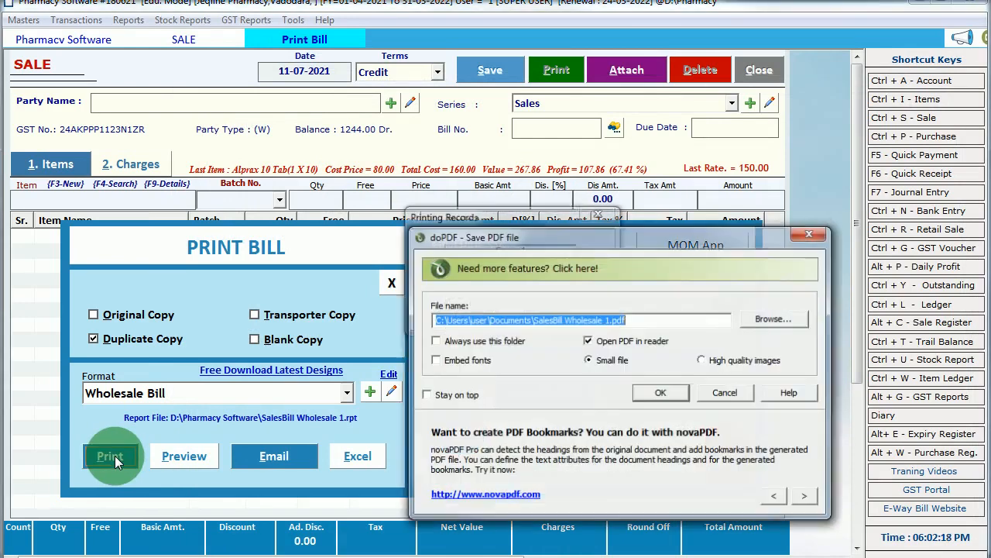
left_click(660, 393)
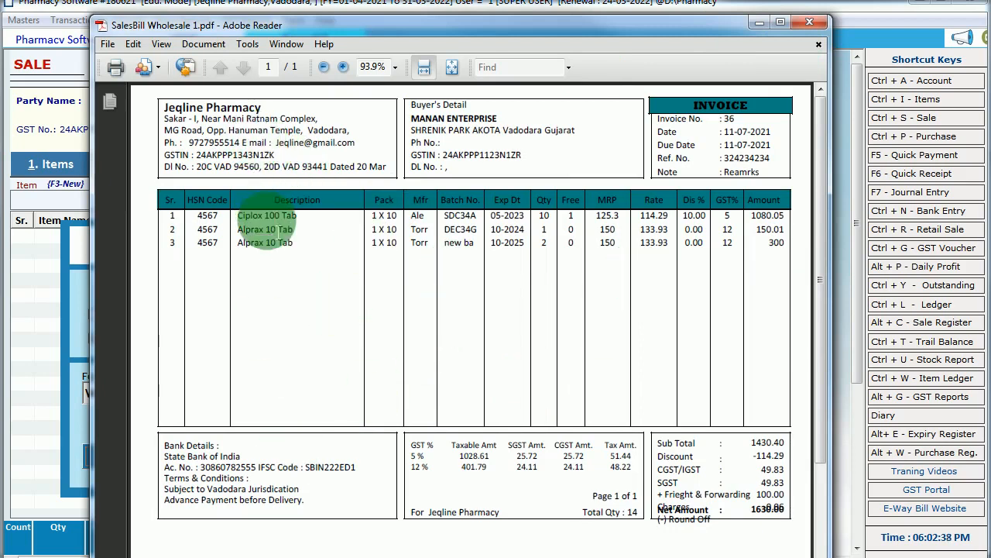
left_click(811, 25)
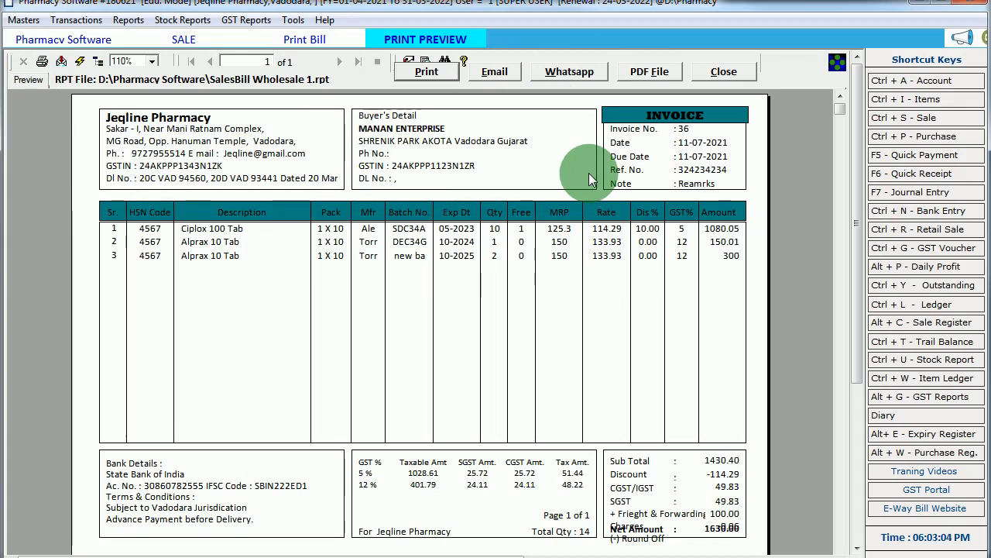
Step: Open the bill's SalesBill Wholesale 1.rpt layout, inspect the Net Amount label and field, and close everything back to the home screen
double_click(264, 81)
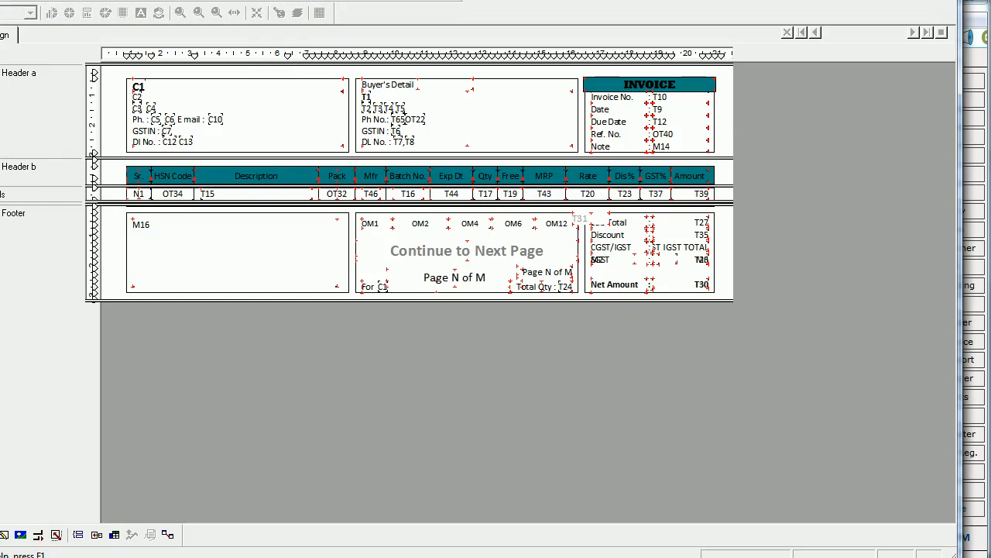
left_click(624, 284)
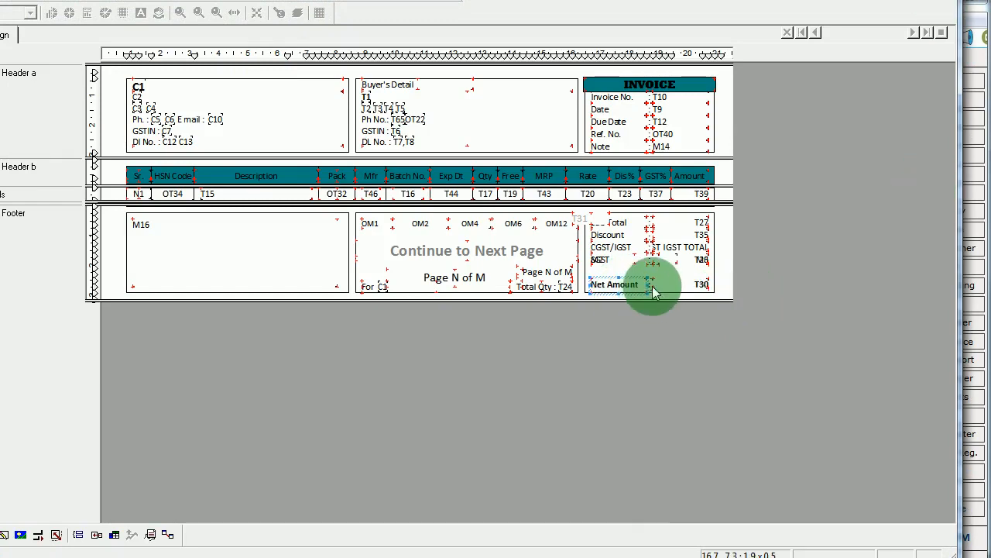
left_click(667, 285)
left_click(880, 2)
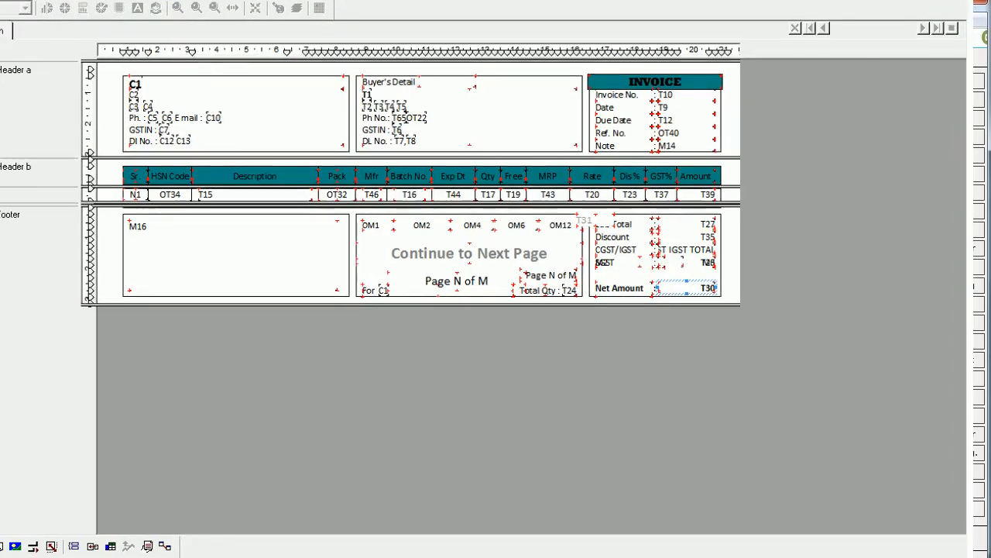
left_click(741, 73)
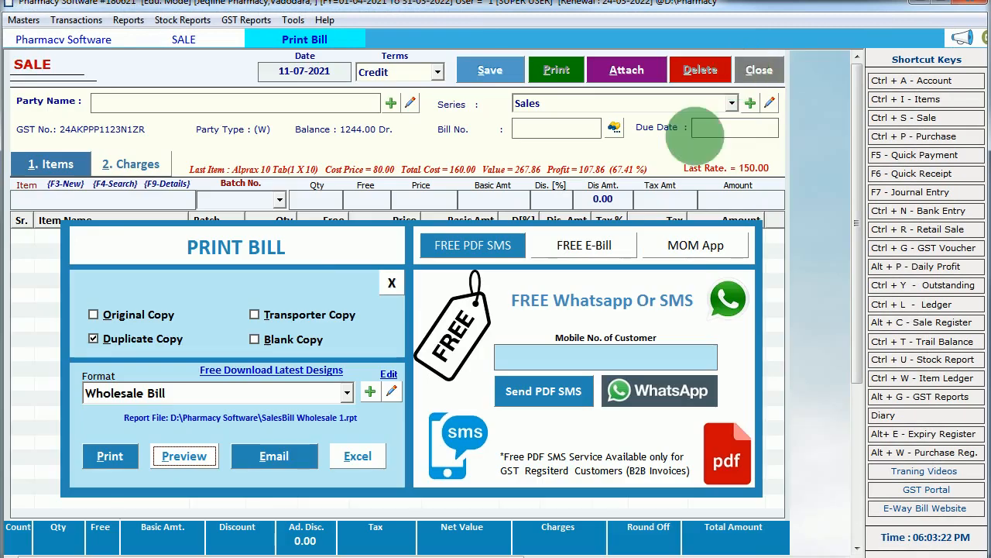
left_click(390, 283)
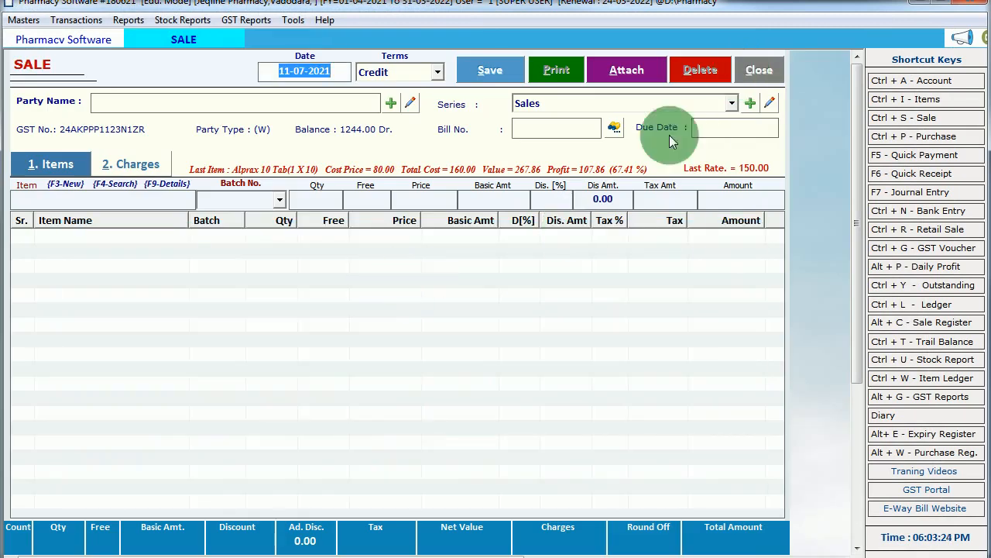
left_click(756, 71)
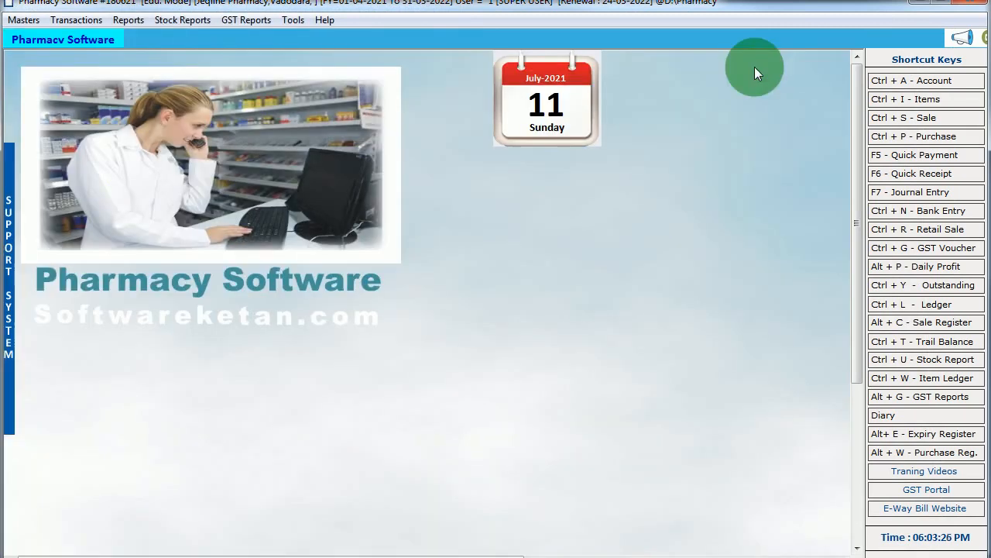
Step: Open the sale bills list for 11-07-2021, examine bill 36's item lines and the credit bills amount, and close the list
left_click(904, 117)
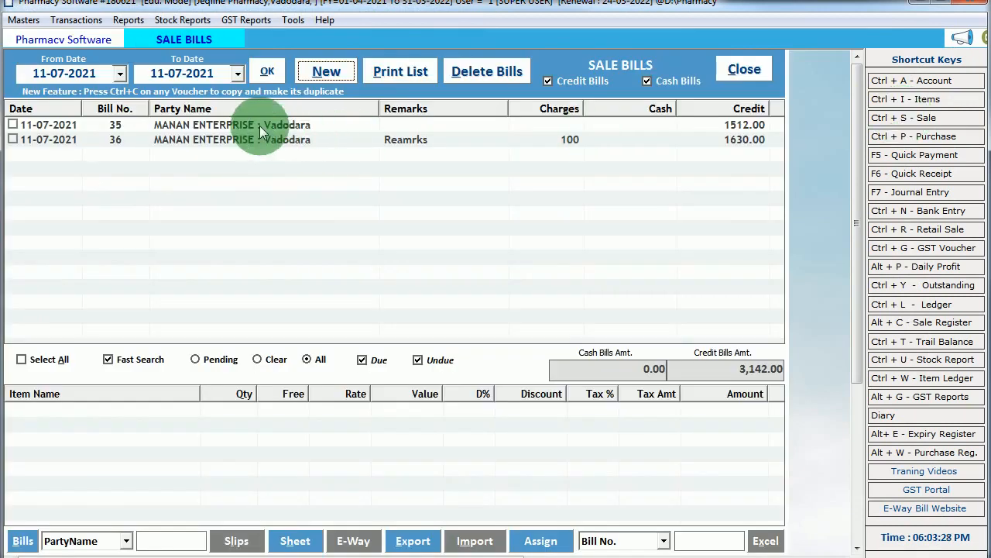
left_click(266, 73)
left_click(281, 141)
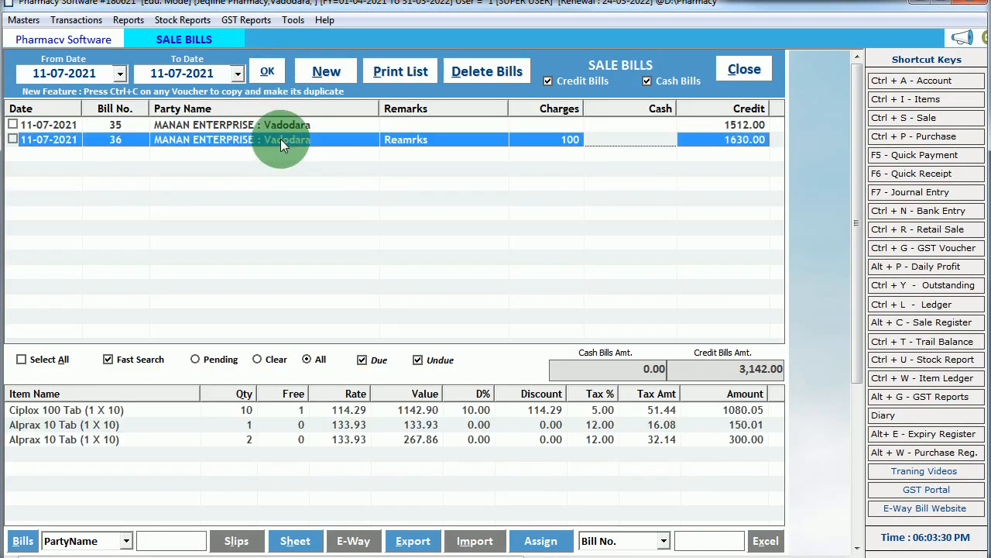
left_click(299, 409)
left_click(311, 424)
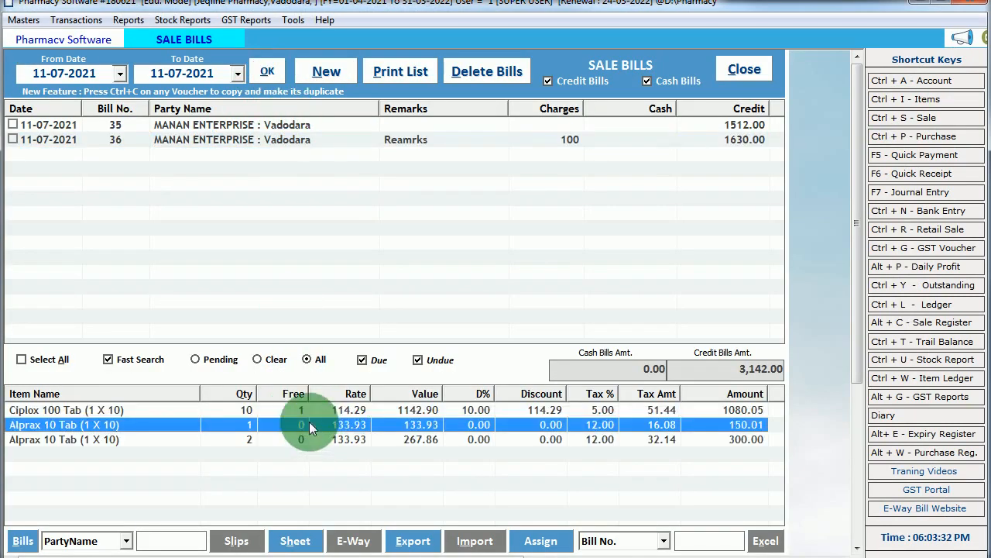
left_click(348, 439)
left_click_drag(708, 380, 786, 380)
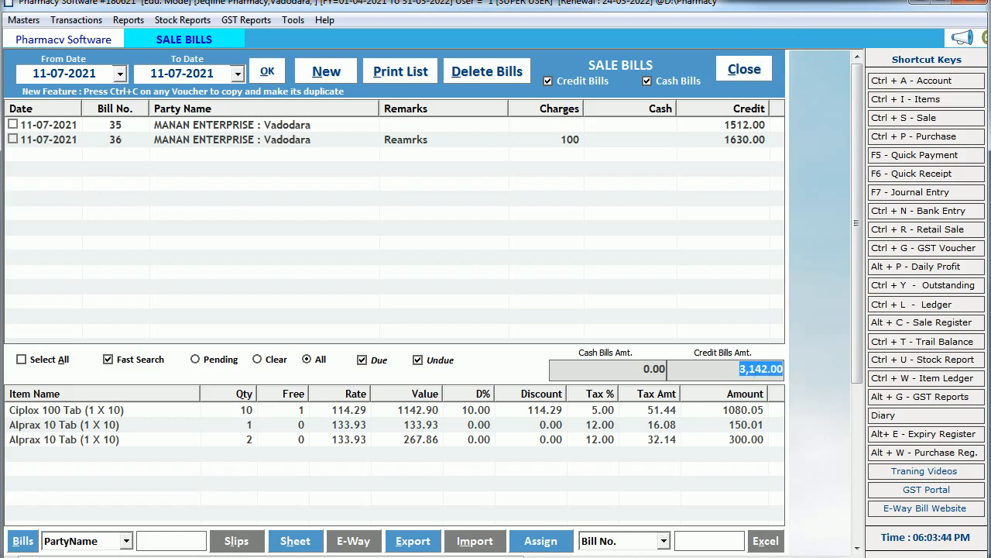
left_click(743, 70)
Step: Reopen bill 36 from the list of sale bills for editing
left_click(66, 24)
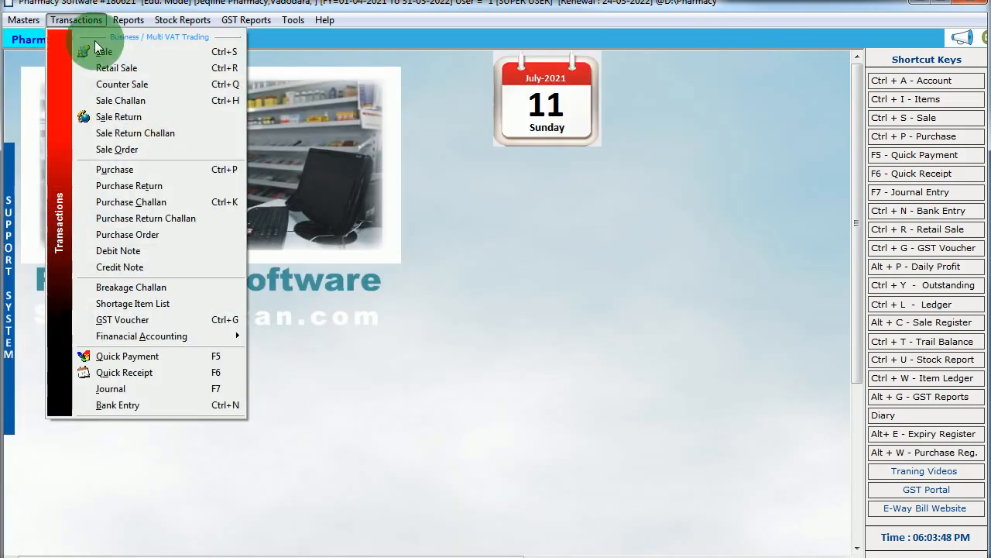
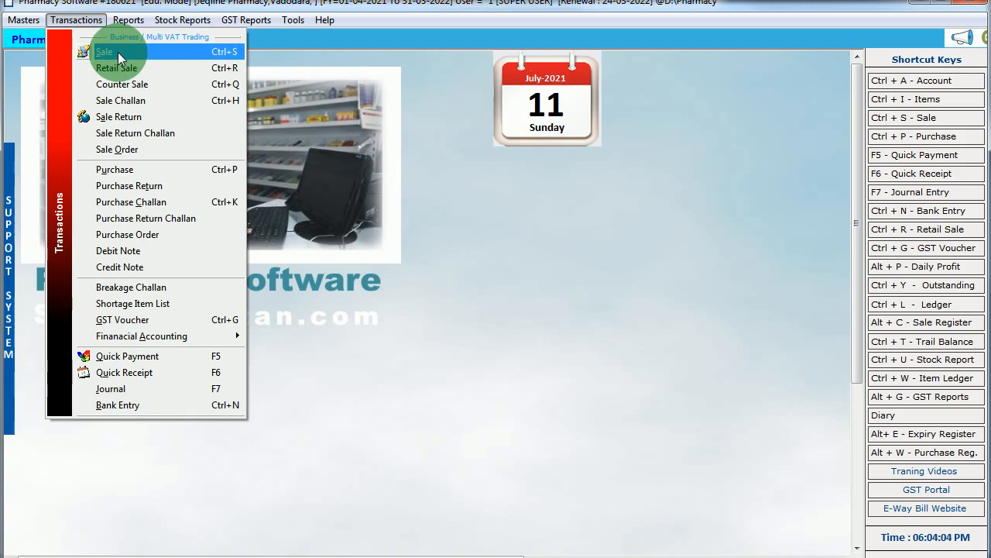
left_click(120, 58)
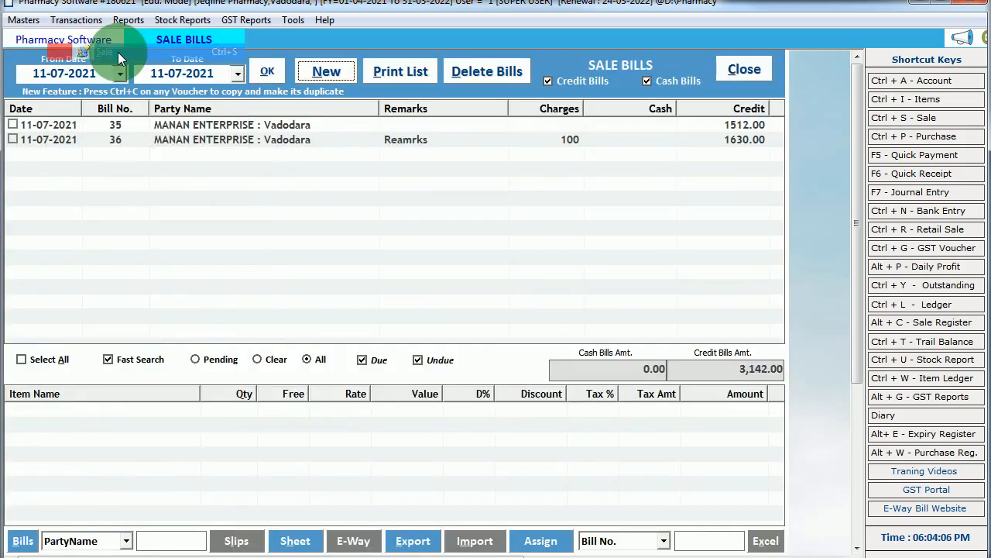
double_click(197, 143)
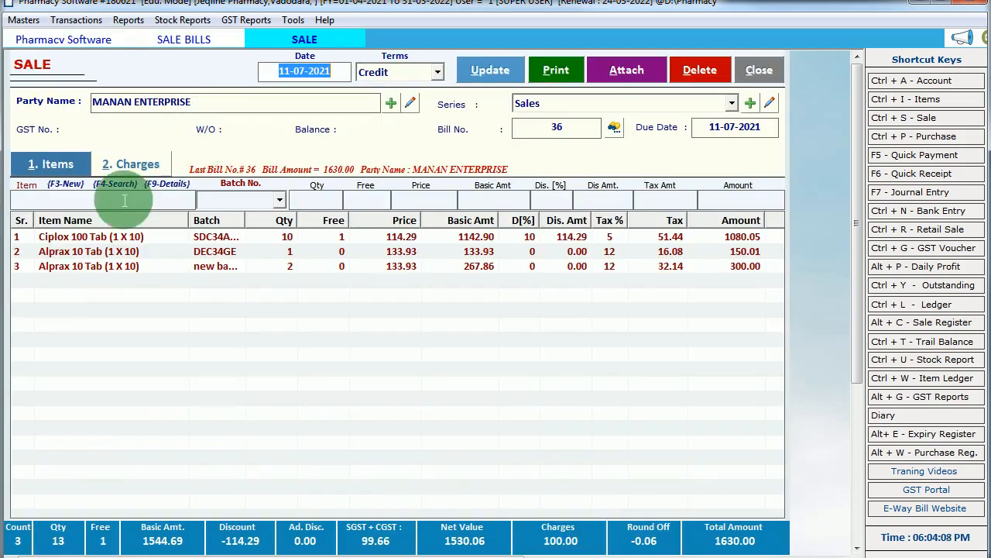
Step: Enter Alprax 10 Tab from batch DEC34GE as a new item on the bill with quantity 10
left_click(113, 203)
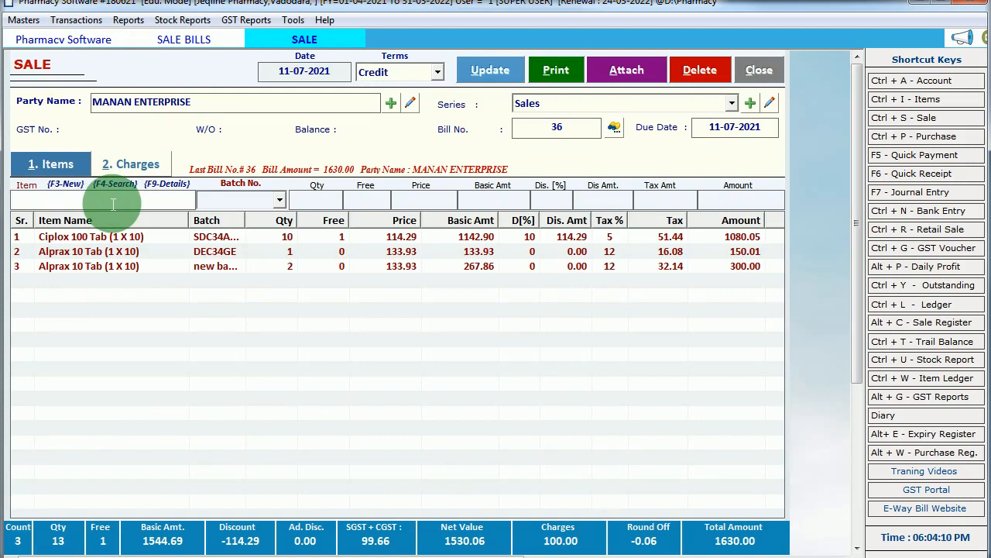
type("alp")
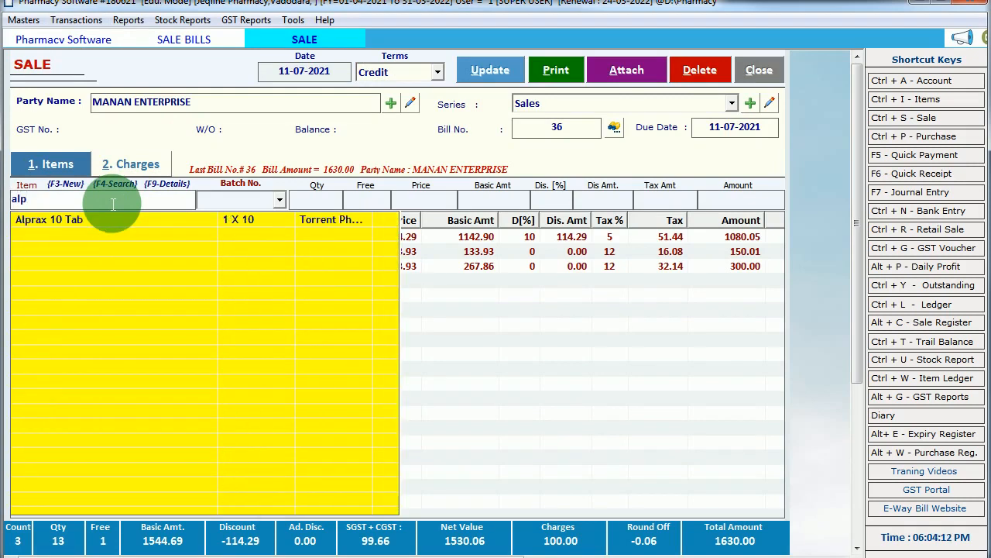
key("Down")
key("Return")
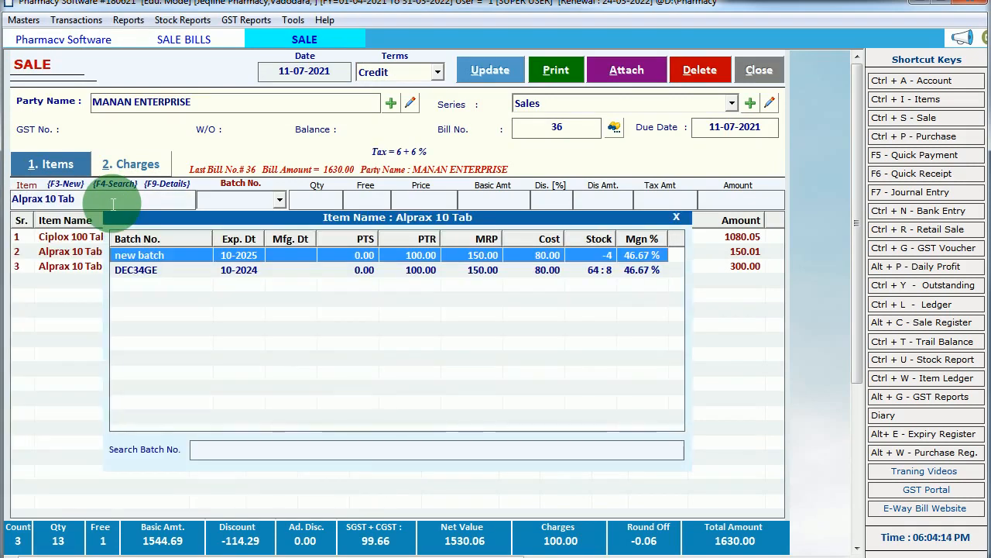
key("Down")
key("Return")
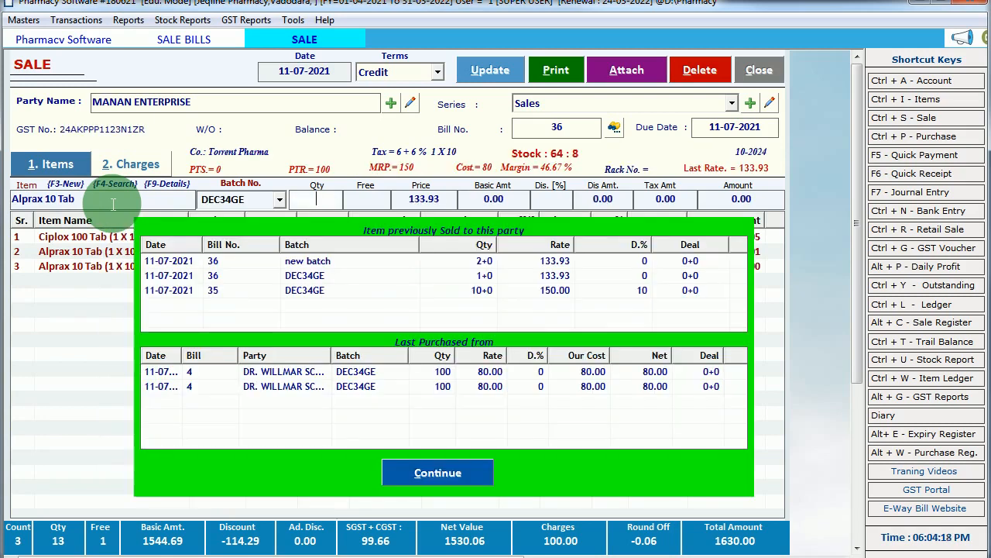
left_click(425, 474)
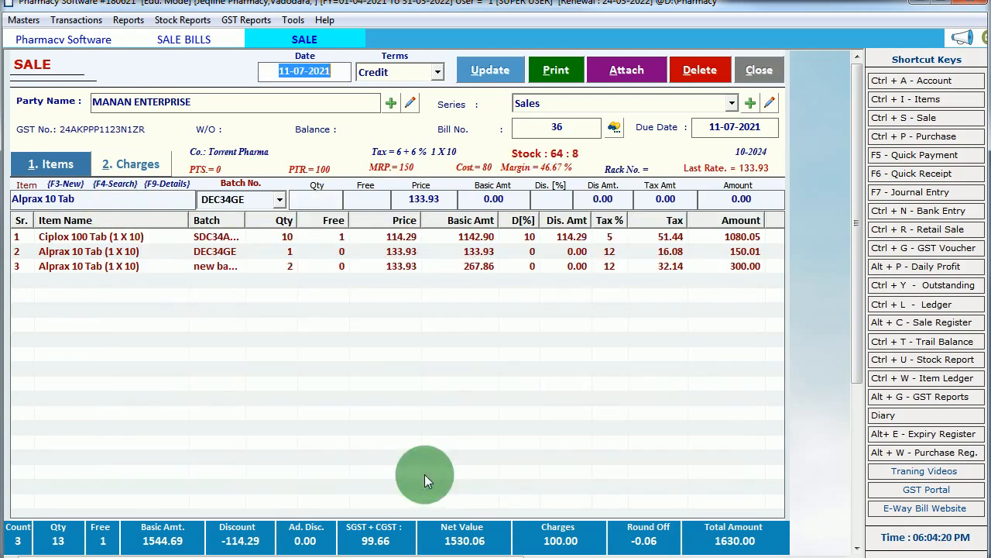
left_click(314, 200)
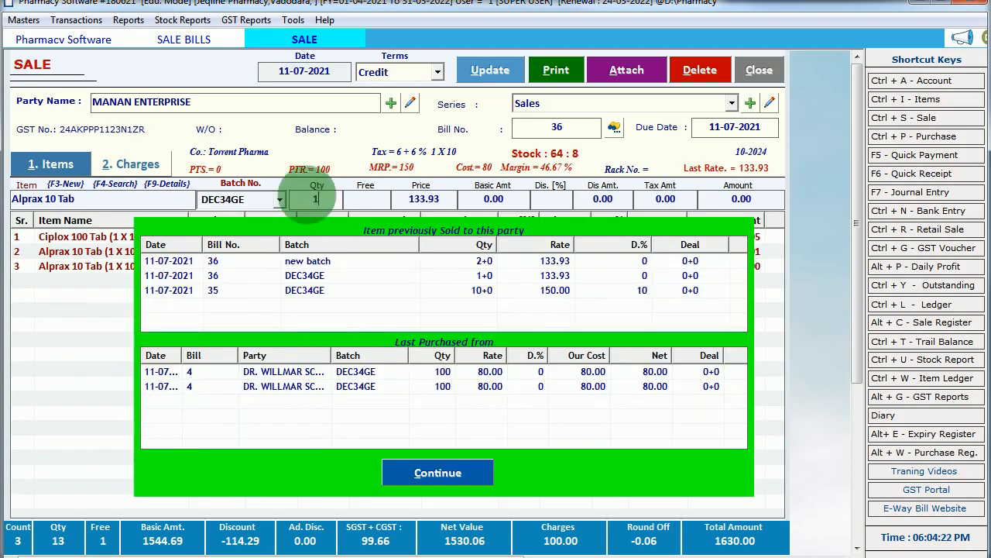
type("10")
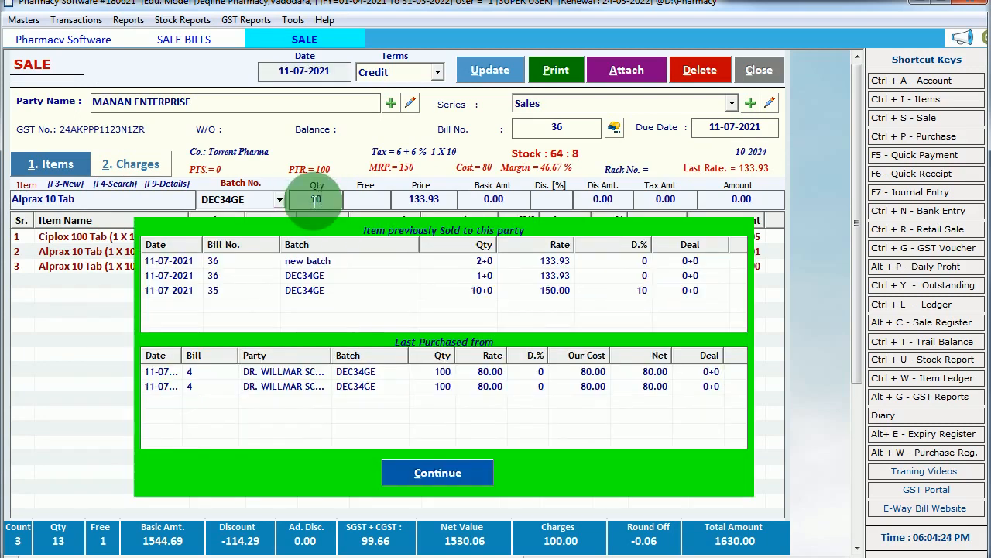
key("Return")
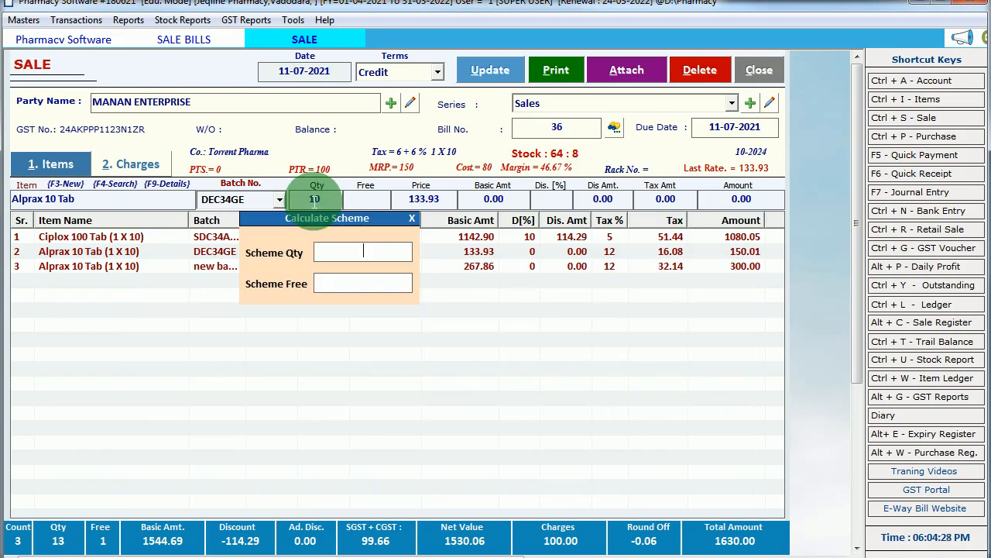
Step: Try calculating the item's free quantity with a scheme quantity of 20 and 1 free
type("10")
type("1")
double_click(387, 254)
type("20")
key("Return")
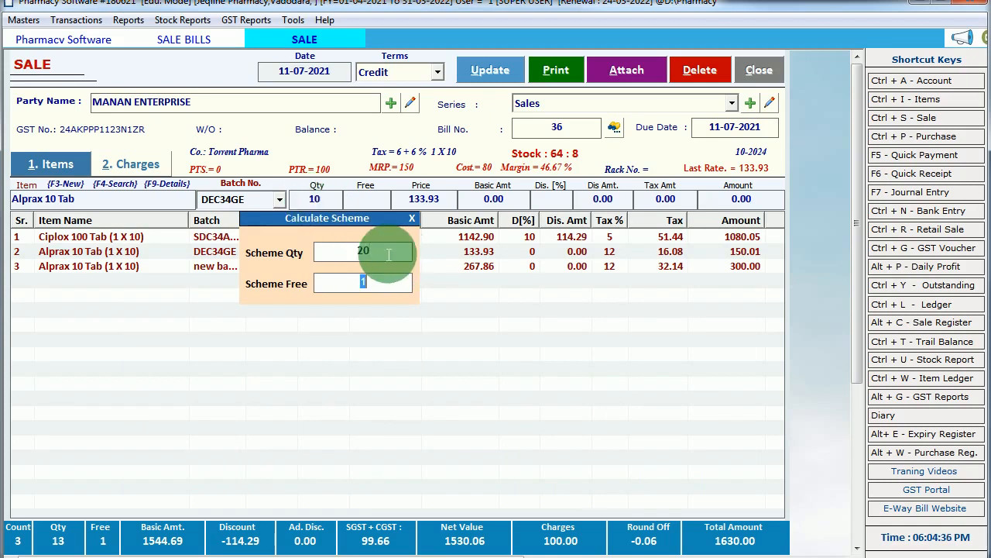
key("Return")
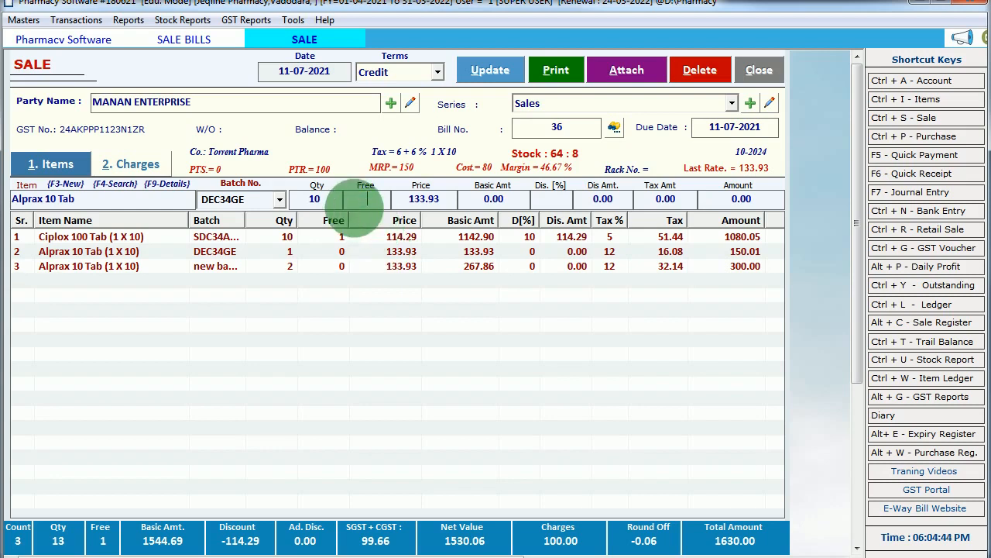
Step: Leave the free quantity blank and calculate a deal price for the item with main quantity 10 and free quantity 1
left_click(340, 209)
key("Return")
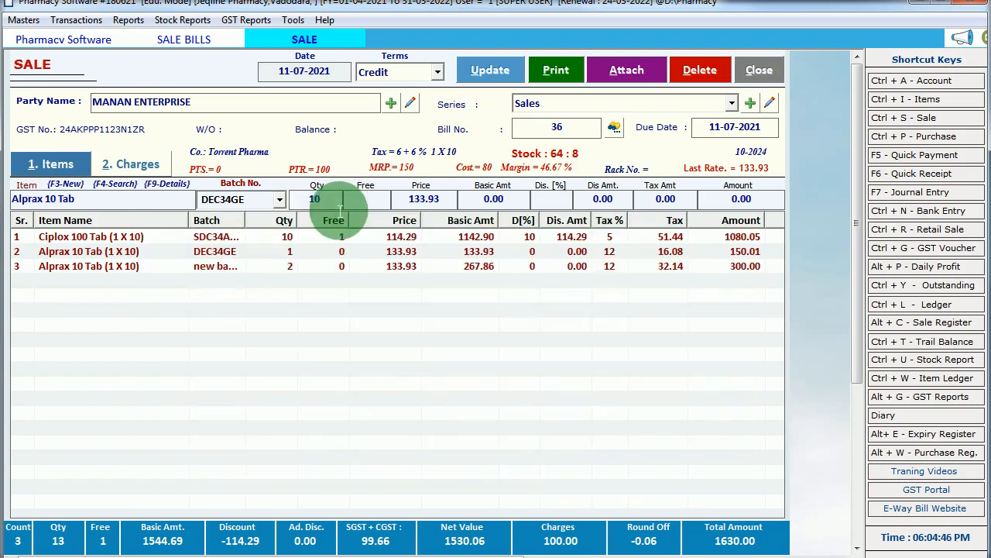
key("Return")
key("Return")
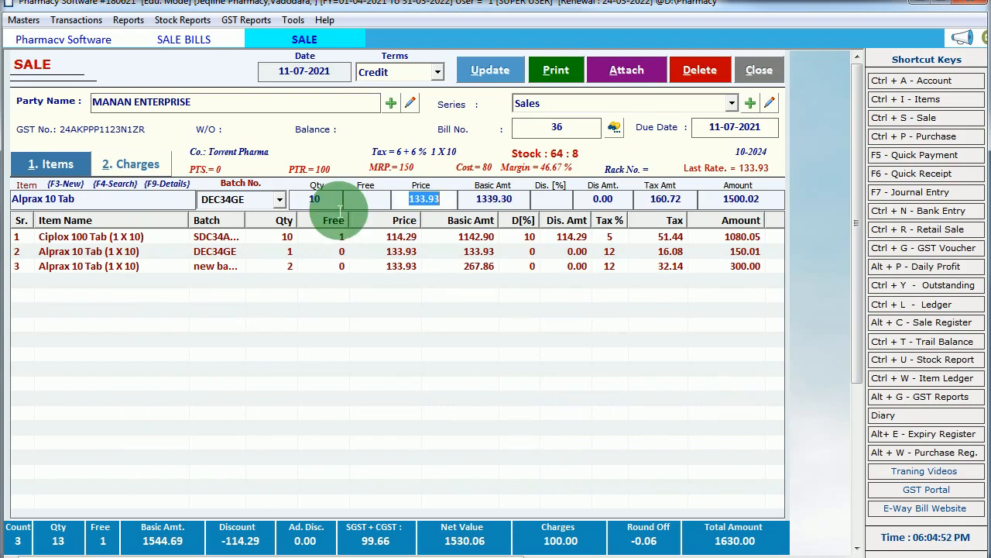
type("d")
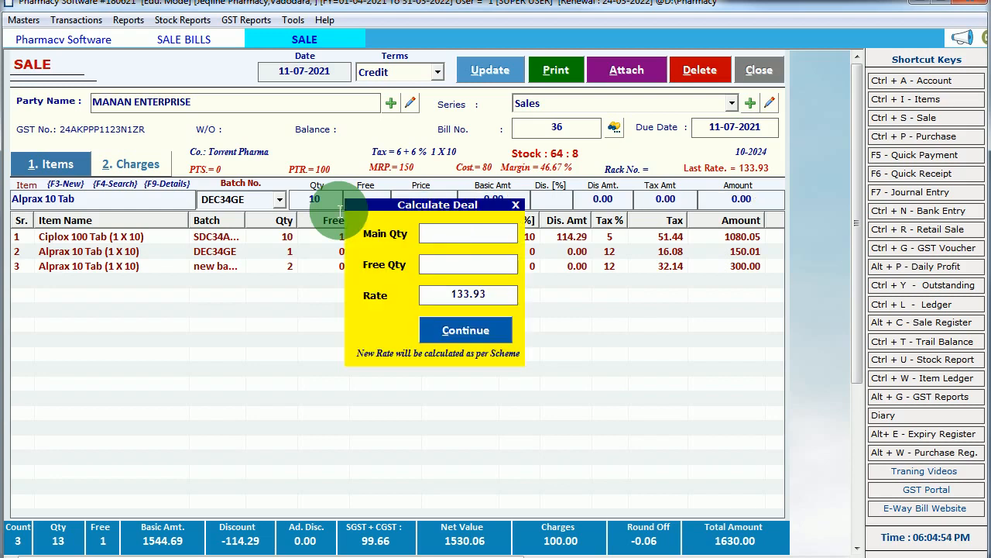
type("10")
key("Return")
type("1")
key("Return")
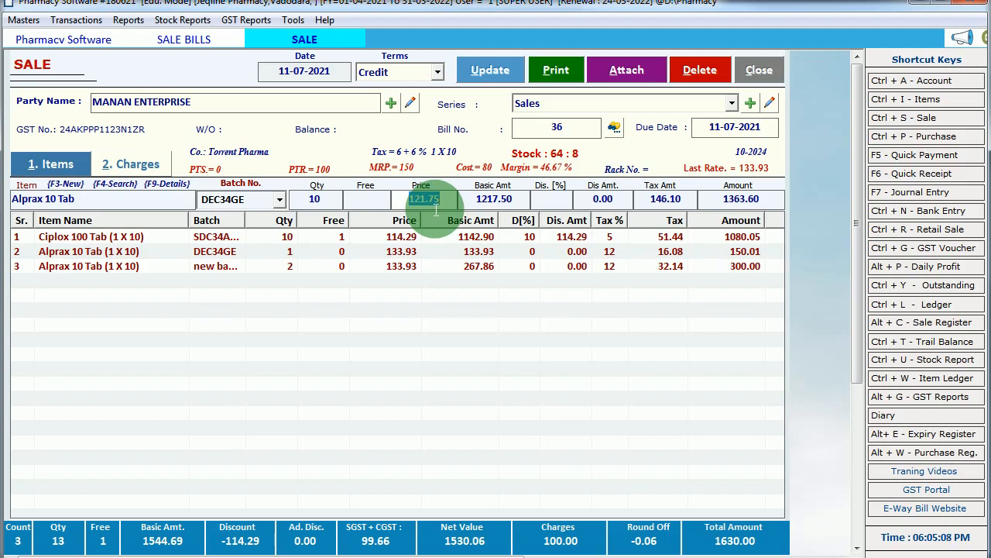
Step: Accept the remaining amount, discount and tax values to add the Alprax 10 Tab line to the bill
key("Return")
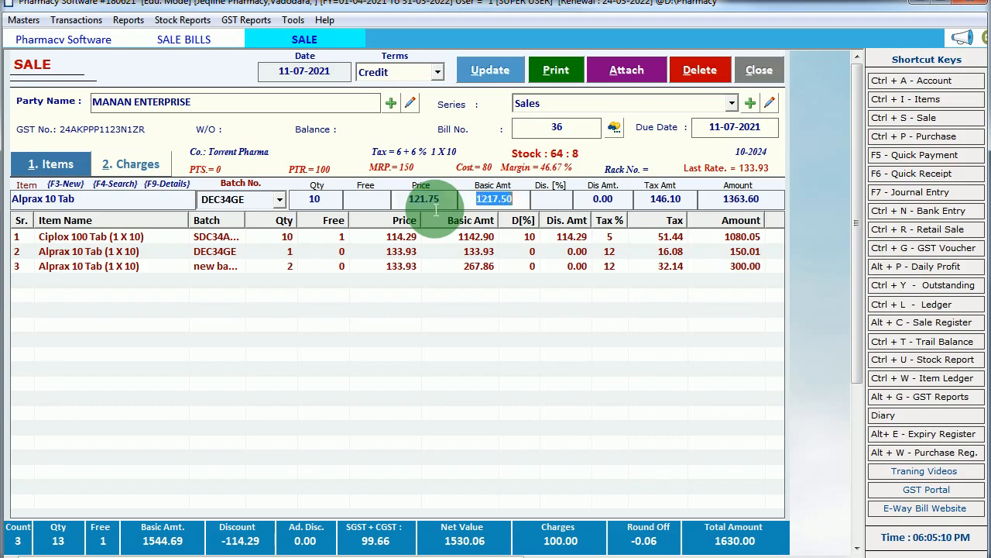
key("Return")
key("Return")
key("Return")
key("Return")
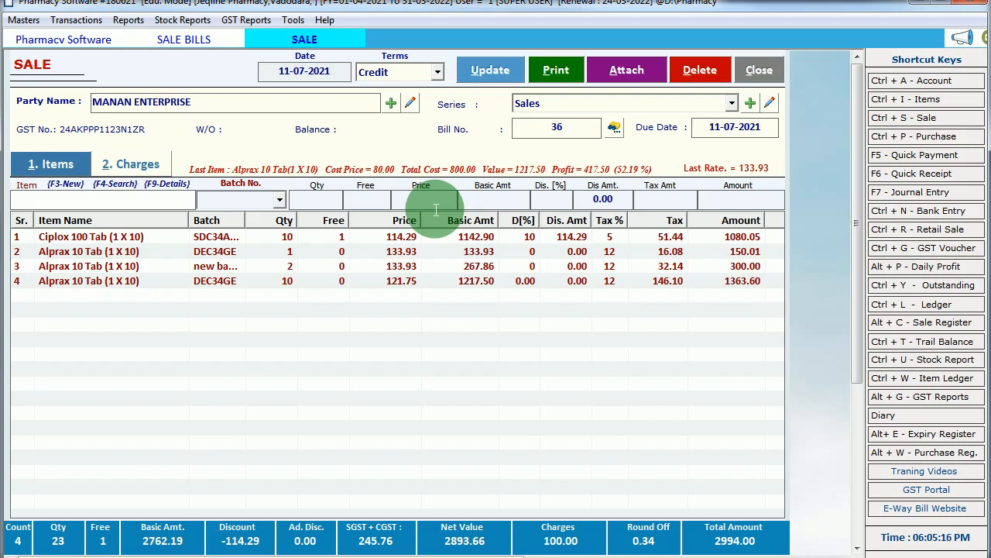
left_click(320, 206)
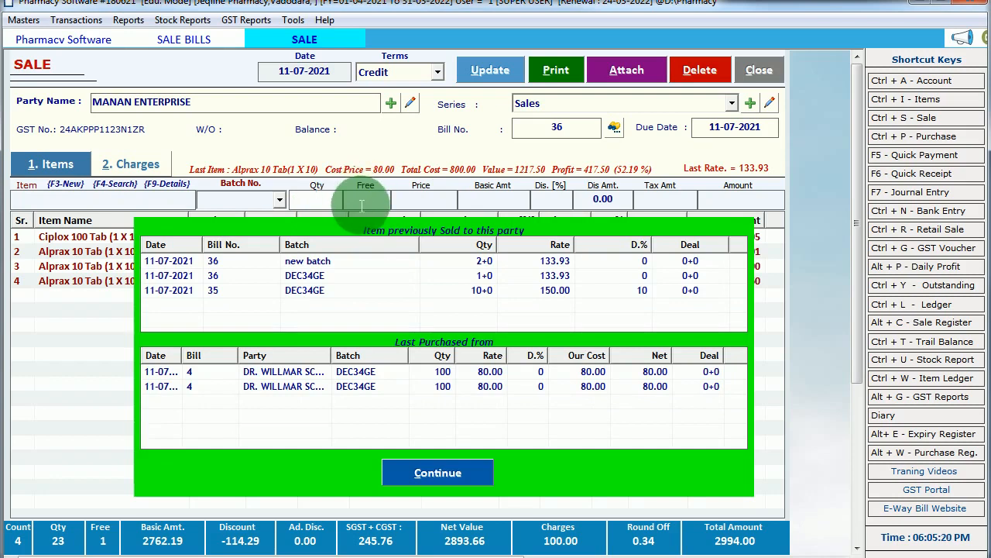
left_click(751, 72)
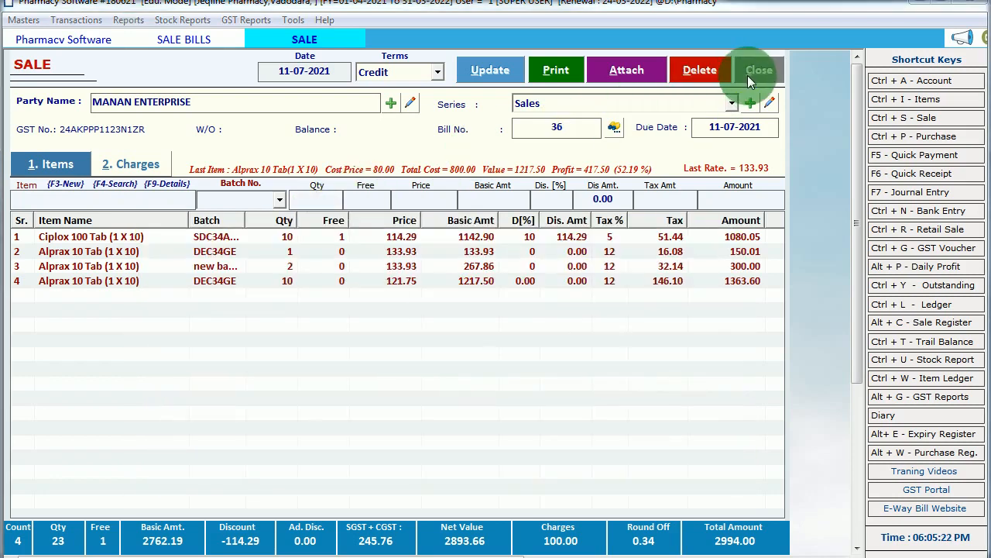
left_click(560, 333)
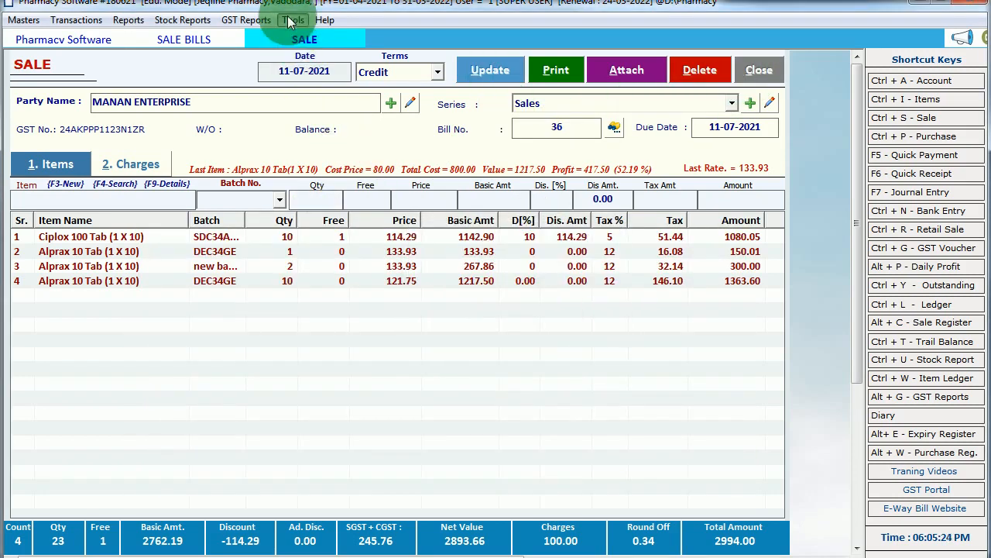
Step: Tick Maintain Box & Loose and Same as retail in the general sale/purchase options, then close the options without applying them
left_click(293, 20)
left_click(350, 189)
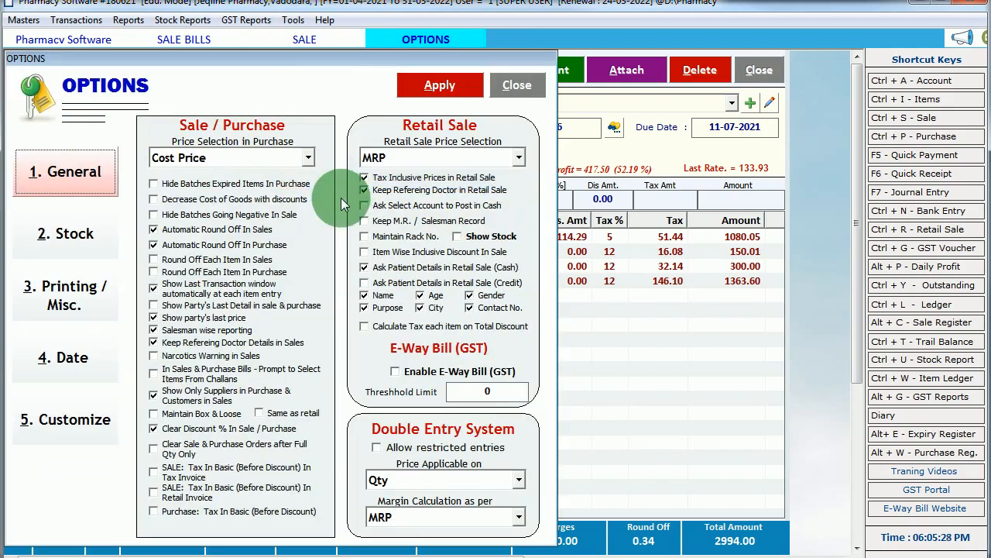
left_click(191, 413)
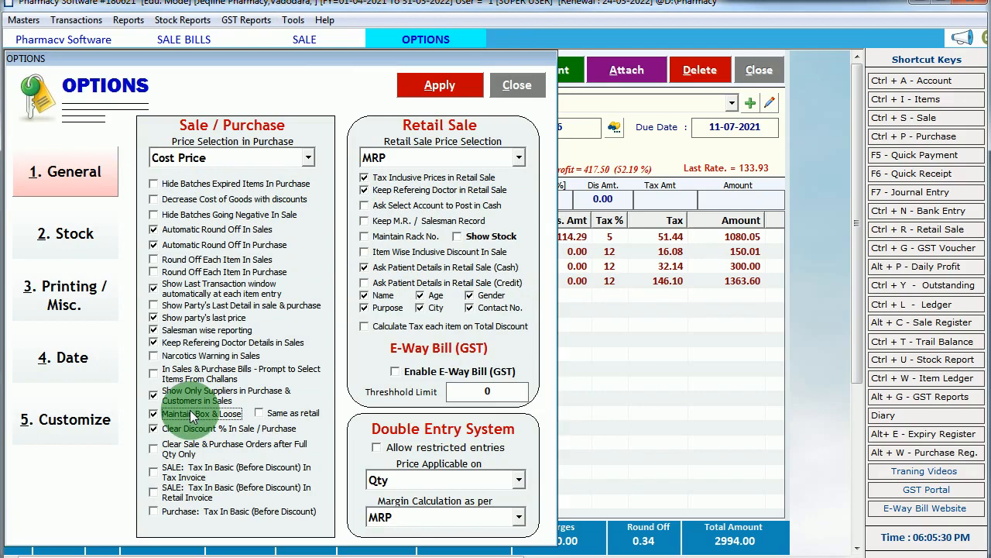
left_click(302, 415)
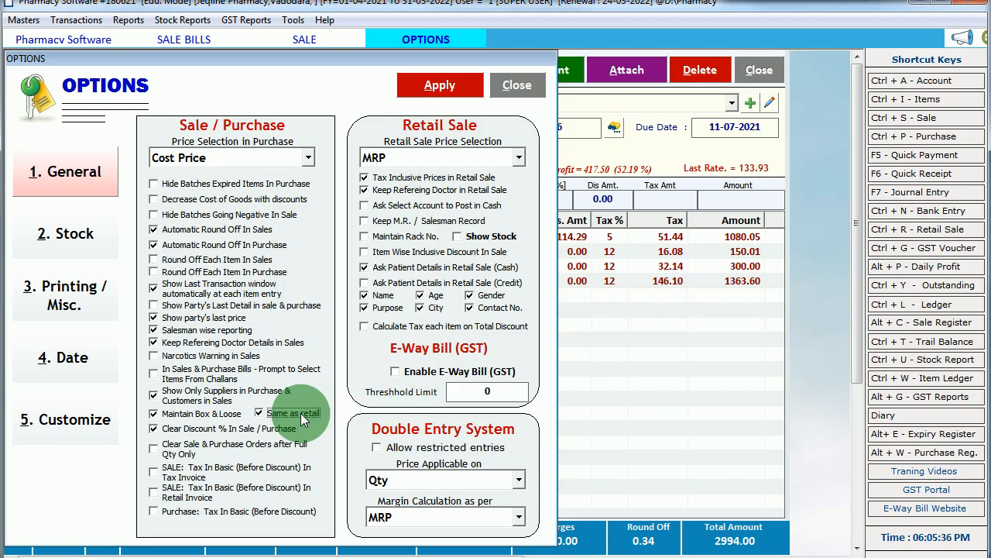
left_click(523, 83)
Step: Close the open sale bill and the sale bills list
left_click(761, 71)
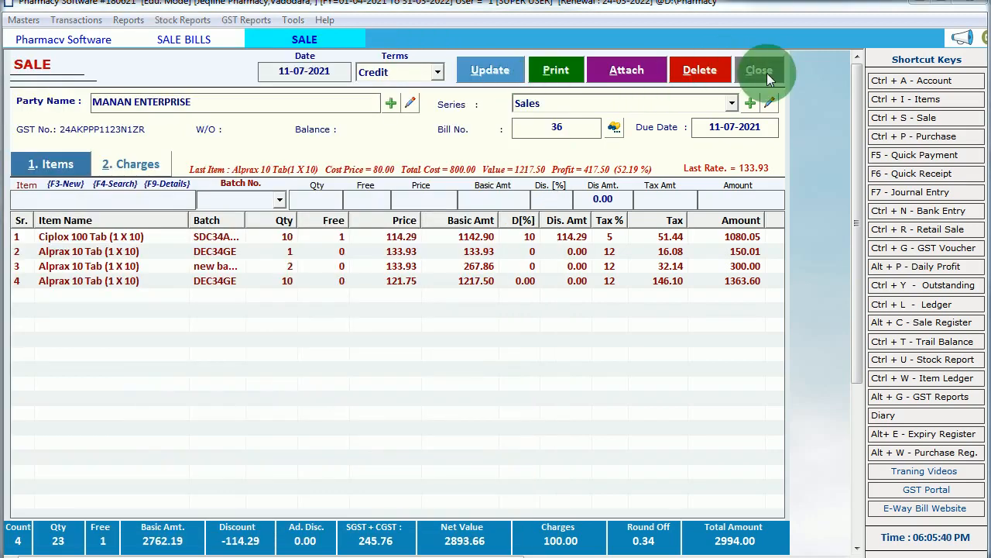
left_click(488, 337)
left_click(761, 62)
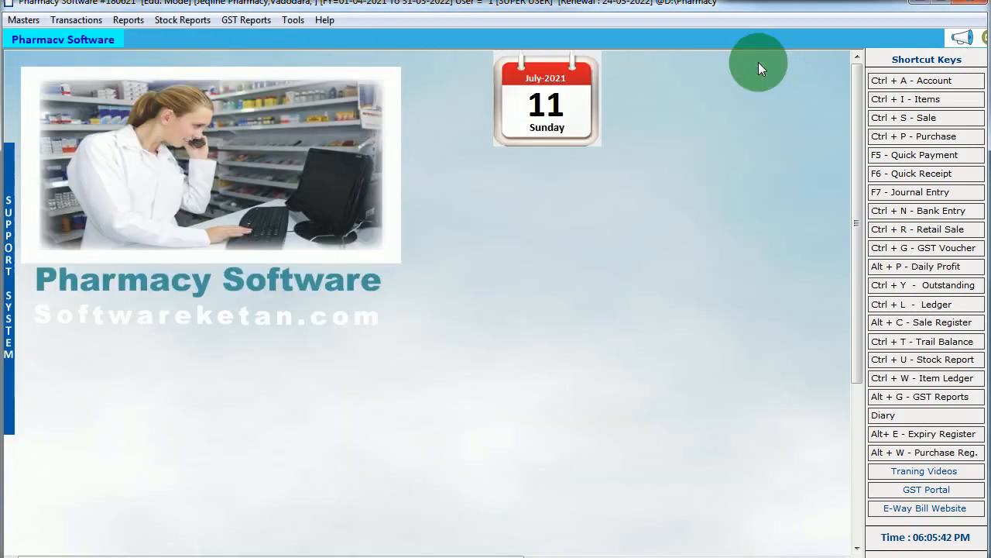
Step: Open the retail sale bills list and view the item details of bills 2 and 1
left_click(85, 23)
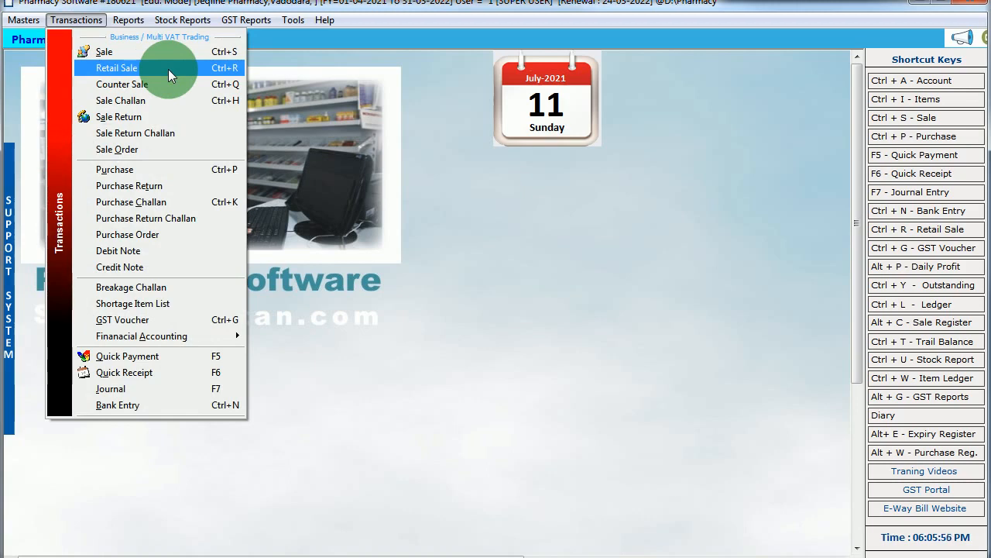
left_click(116, 68)
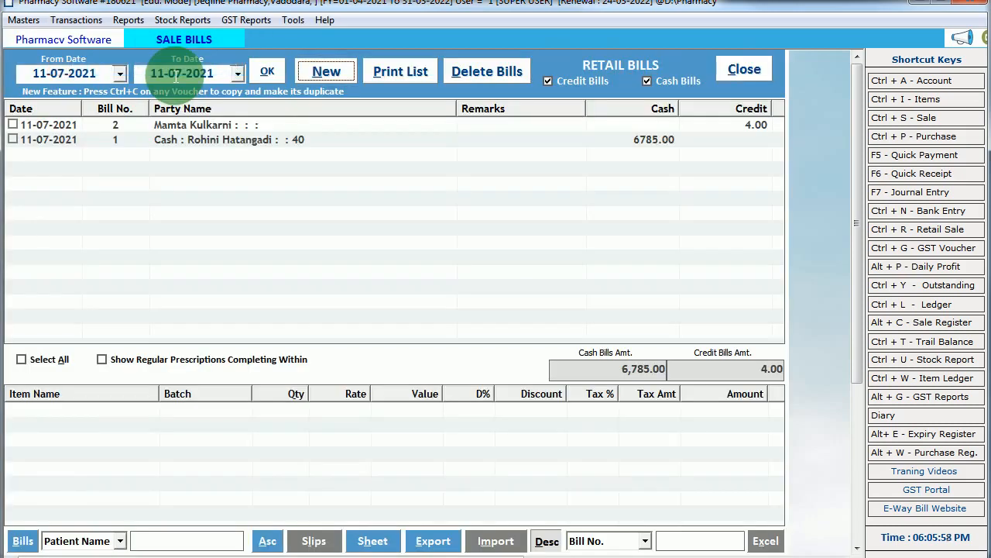
left_click(245, 124)
left_click(262, 141)
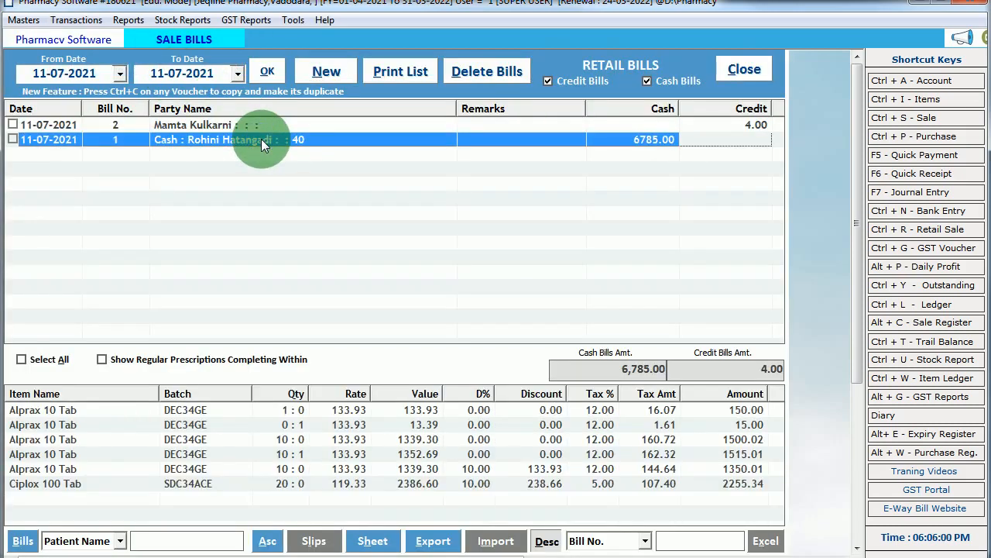
Step: Start a new retail sale bill with cash terms and party Cash, leaving the mobile blank and accepting bill number 3
left_click(338, 70)
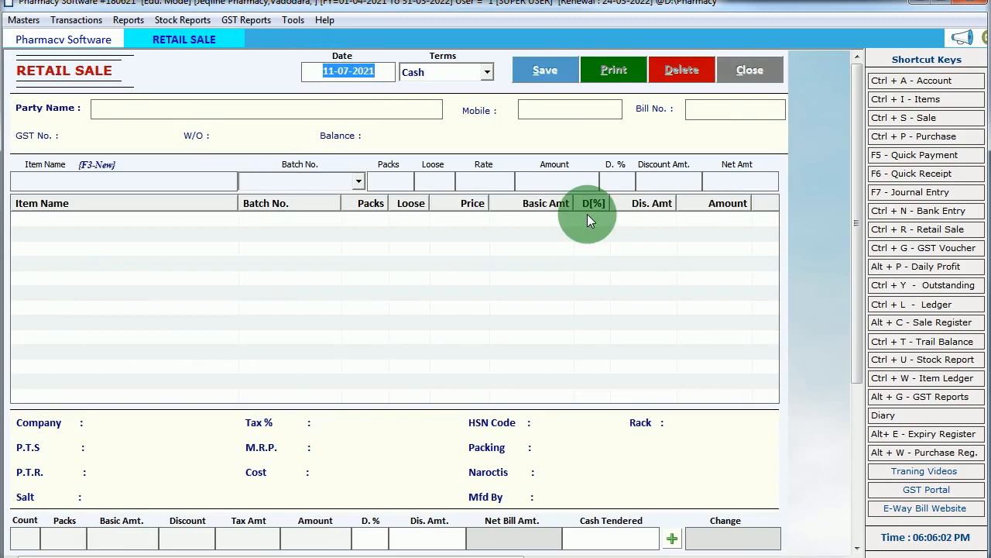
key("Return")
key("Return")
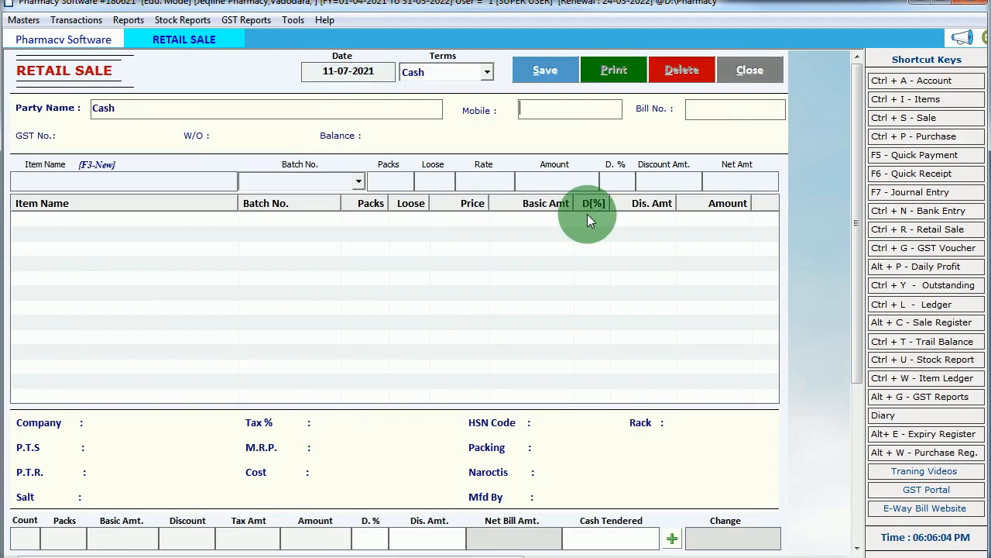
key("Return")
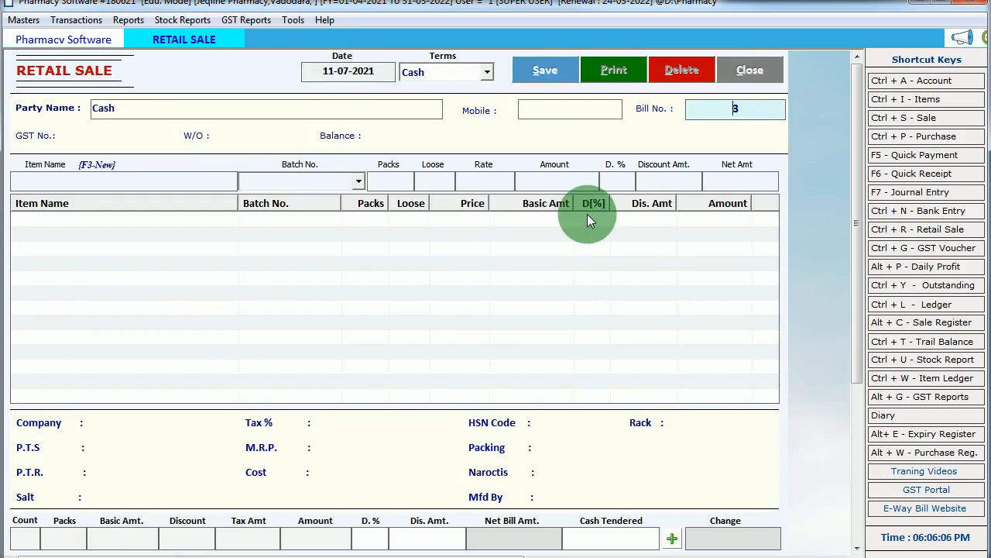
key("Return")
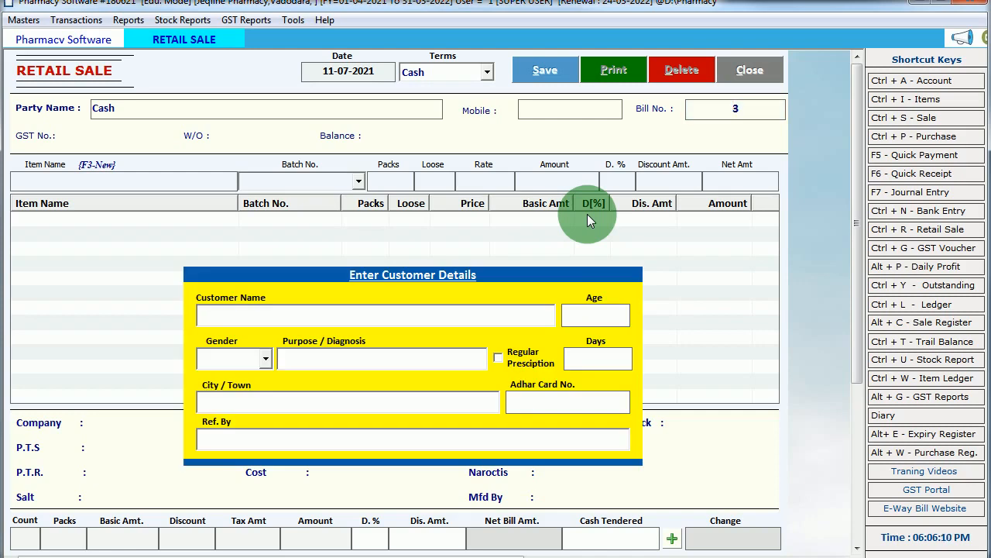
Step: Enter the customer's name in the customer details and pass through the remaining detail fields
type("Dinesh")
key("Return")
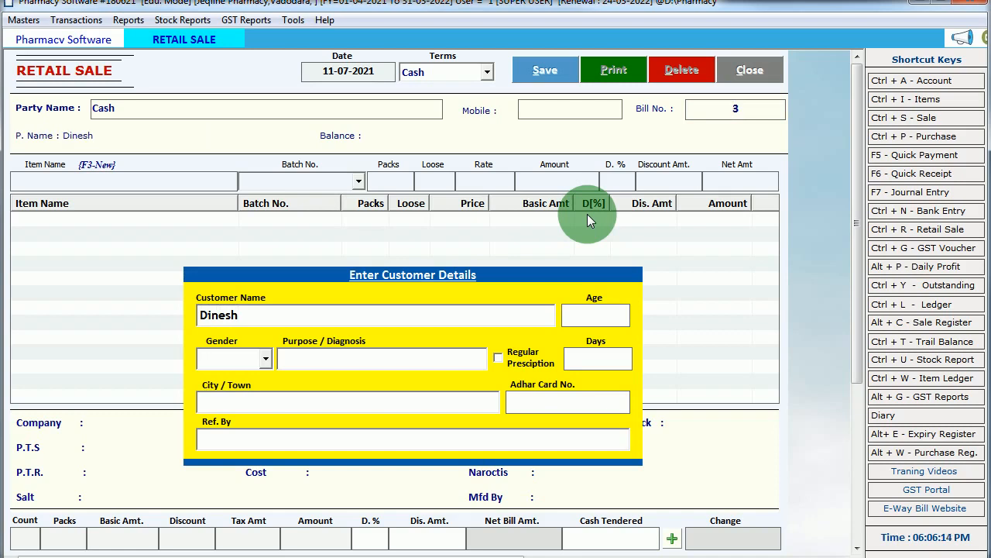
key("Down")
key("Return")
key("Return")
key("Return")
key("Return")
key("Return")
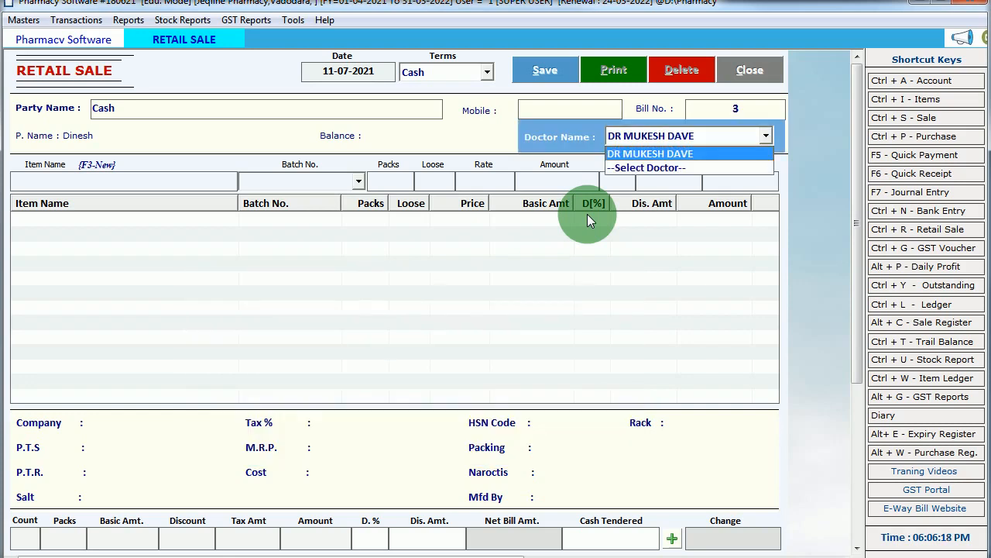
Step: Assign the first doctor in the list as the bill's referring doctor
key("Down")
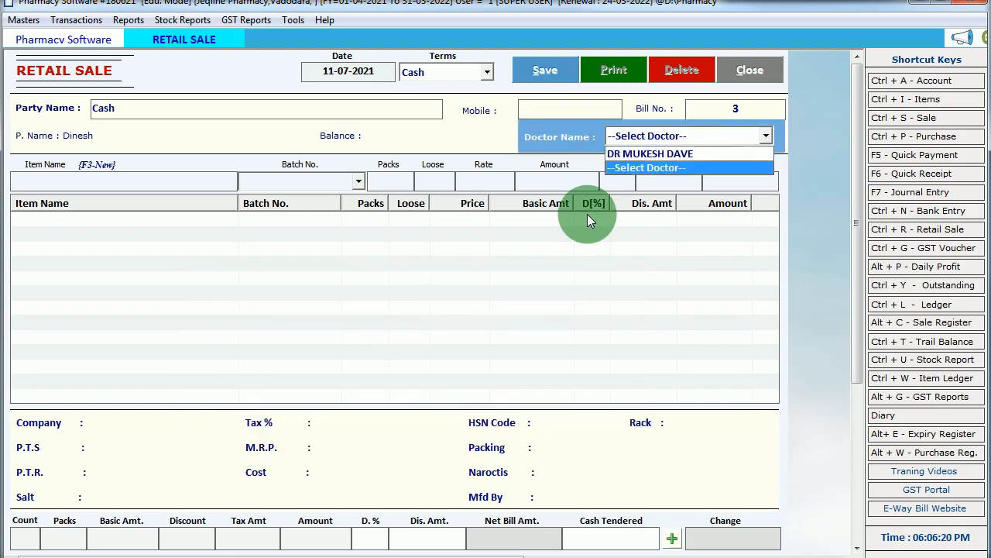
key("Up")
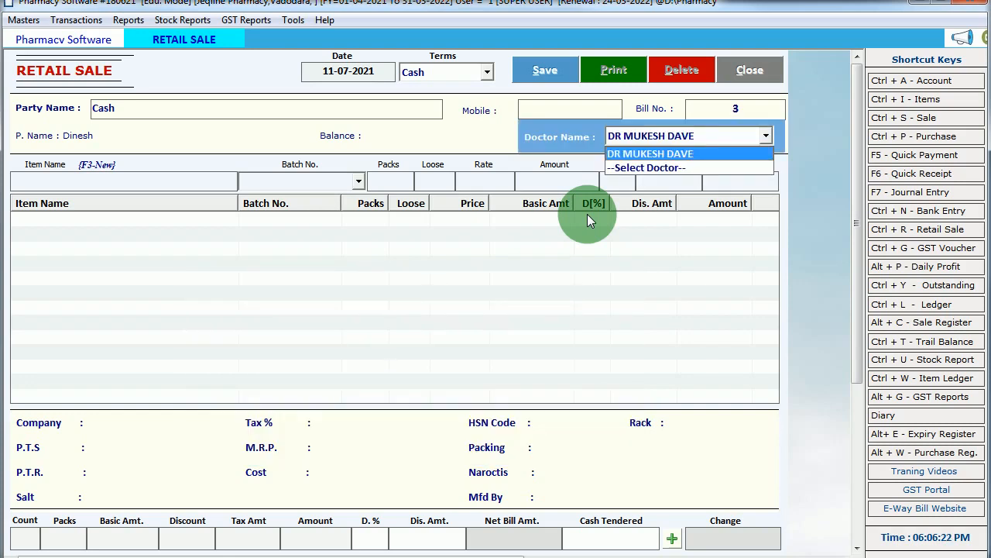
key("Return")
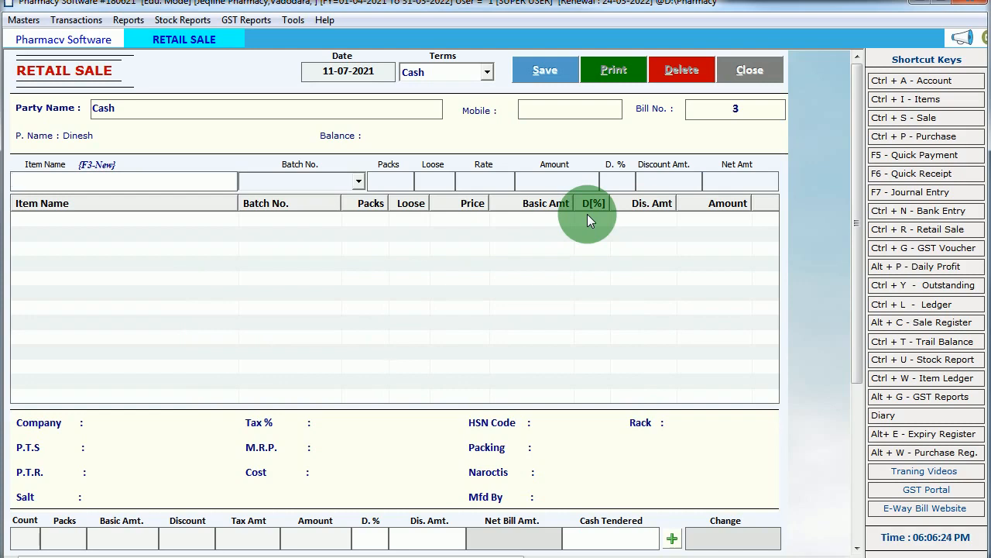
Step: Add Ciplox 100 Tab from batch SDC34ACE to the retail bill with a loose quantity of 5, the default rate and no discount
type("cipl;")
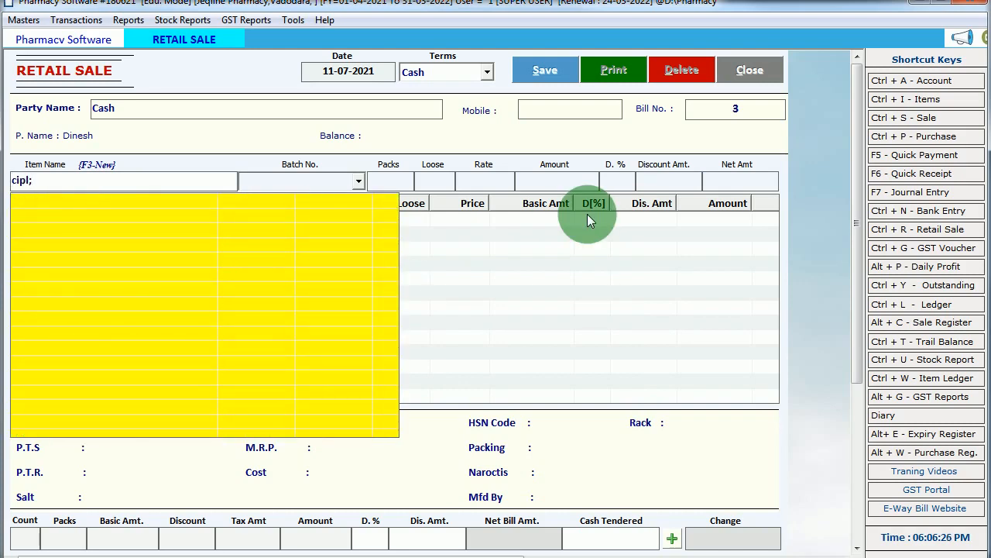
key("Down")
key("Return")
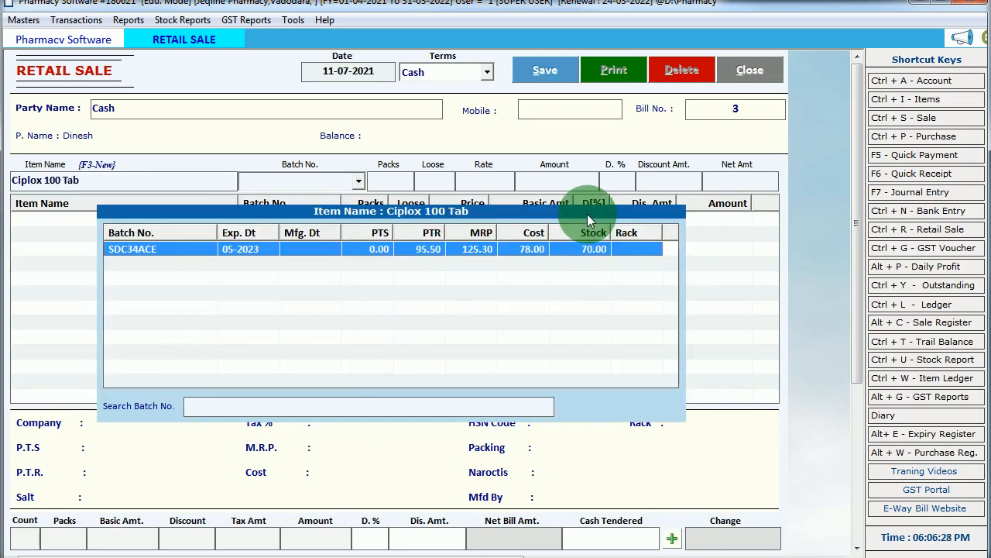
key("Return")
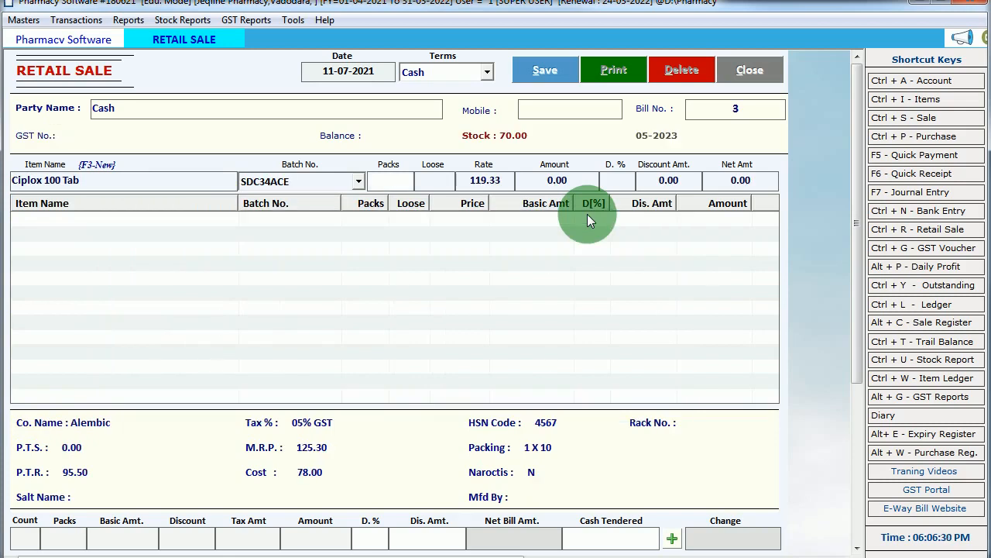
key("Return")
type("5")
key("Return")
key("Return")
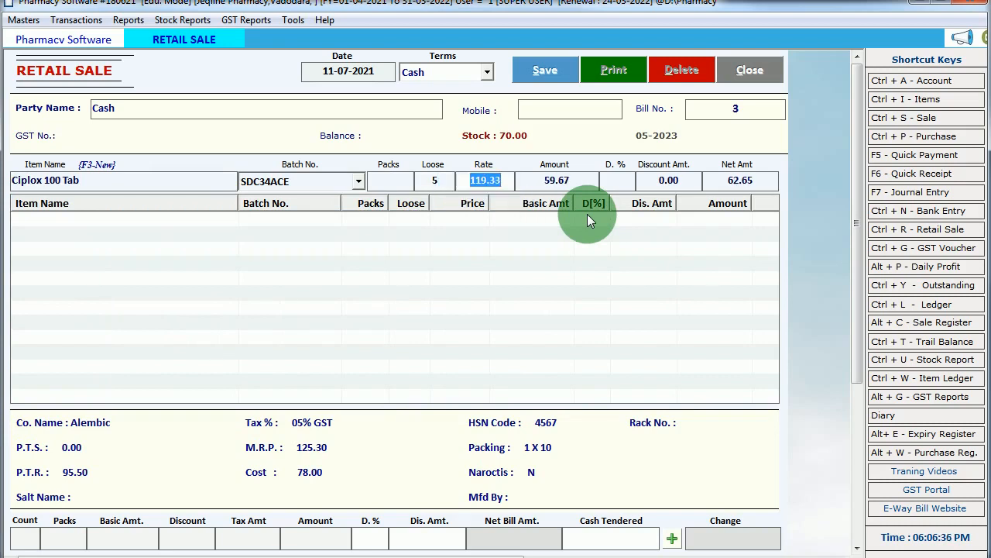
key("Return")
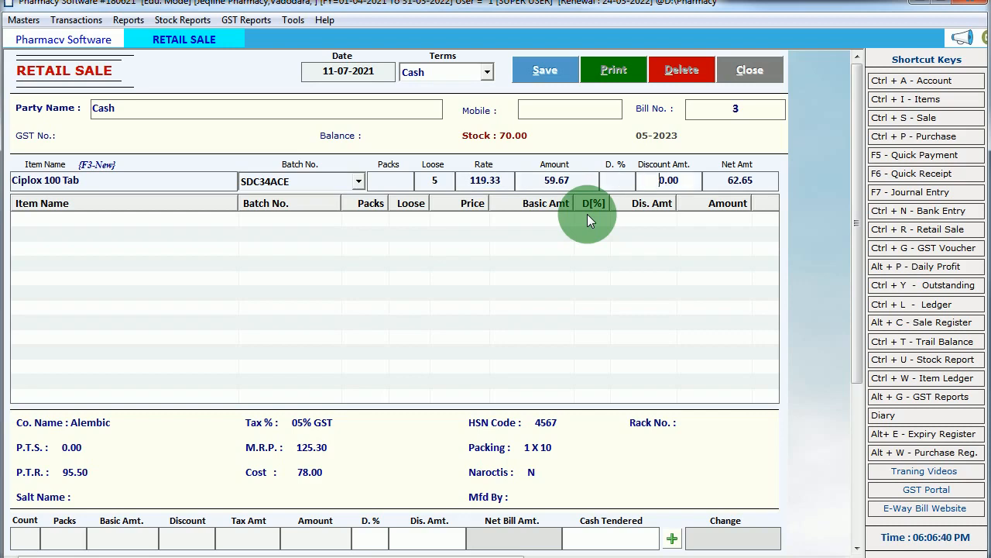
key("Return")
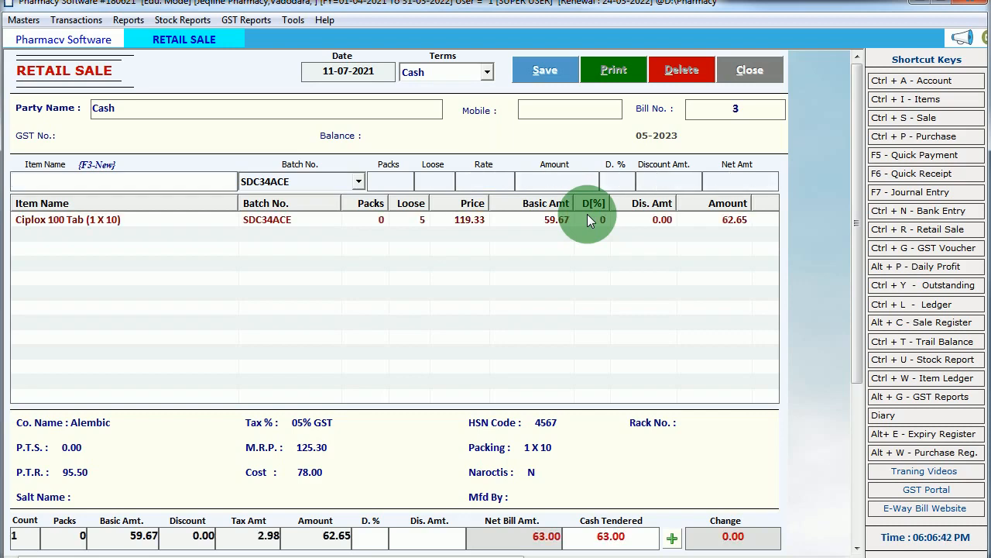
Step: Enter Alprax 10 Tab from batch DEC34GE as the next retail bill item with a loose quantity of 1
type("alp")
key("Down")
key("Return")
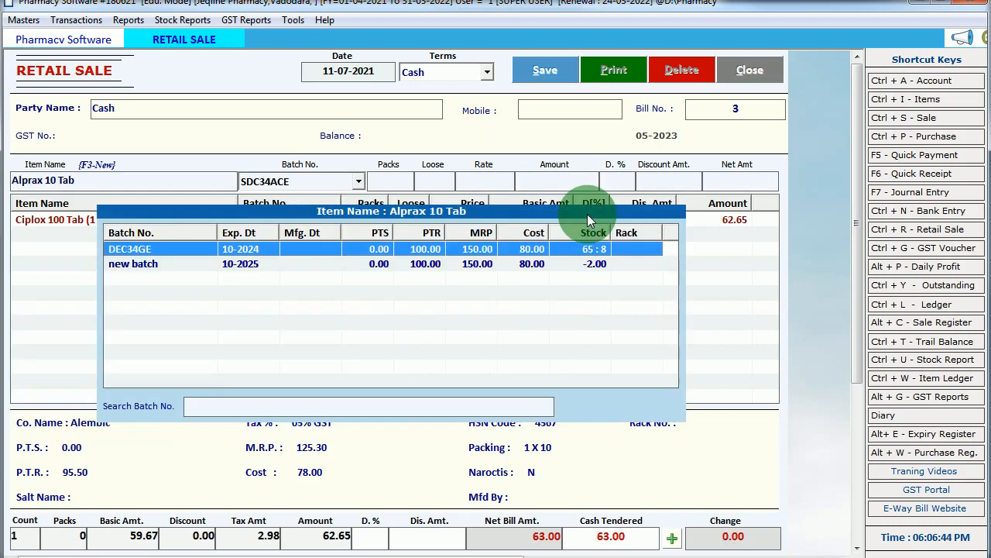
key("Return")
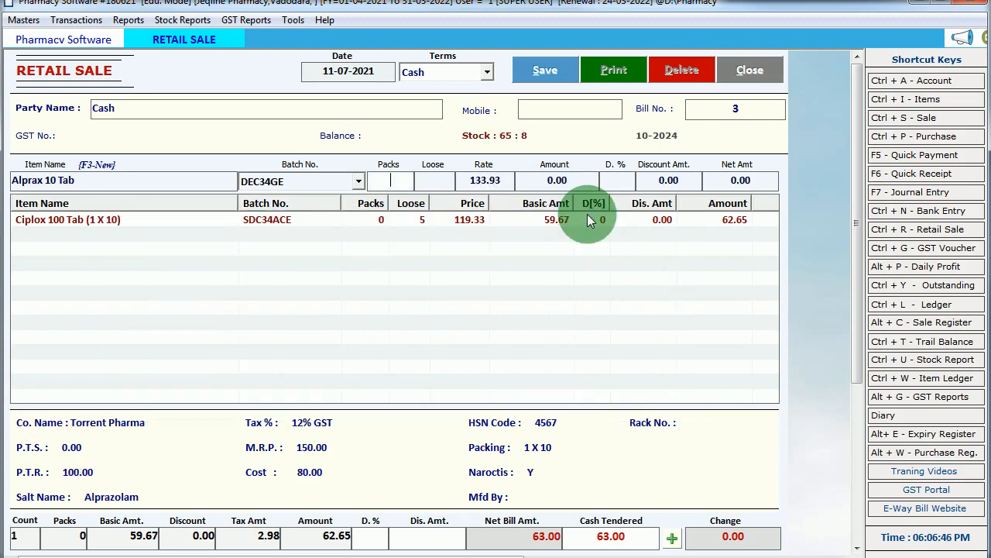
type("1")
key("Return")
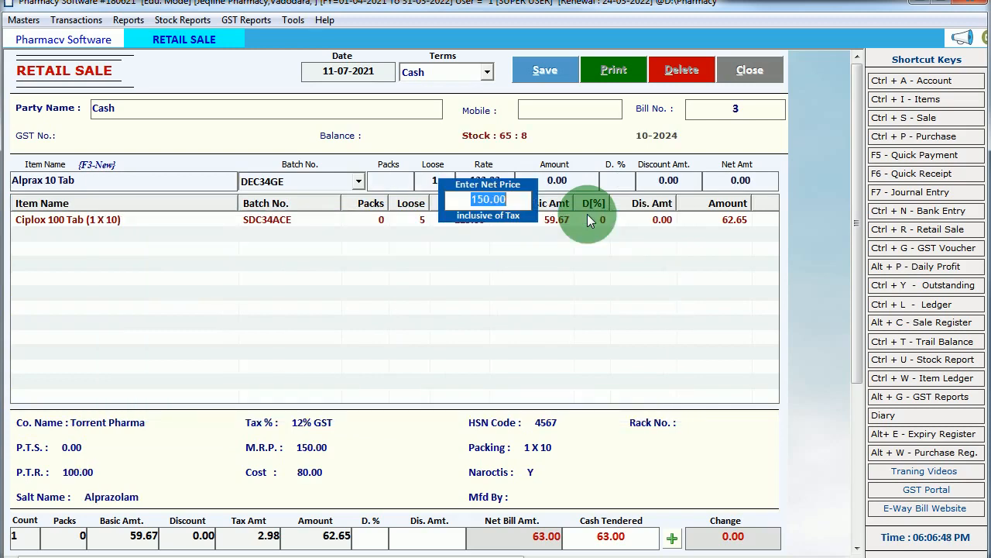
Step: Set the Alprax 10 Tab net price inclusive of tax to 100 and add the line without a discount
type("100")
key("Return")
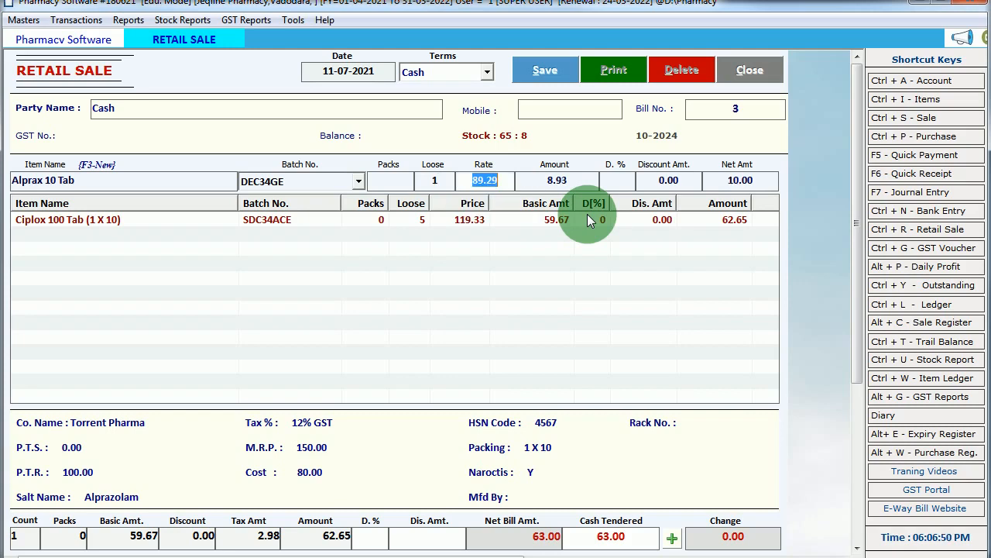
key("Return")
key("Return")
key("Return")
key("Return")
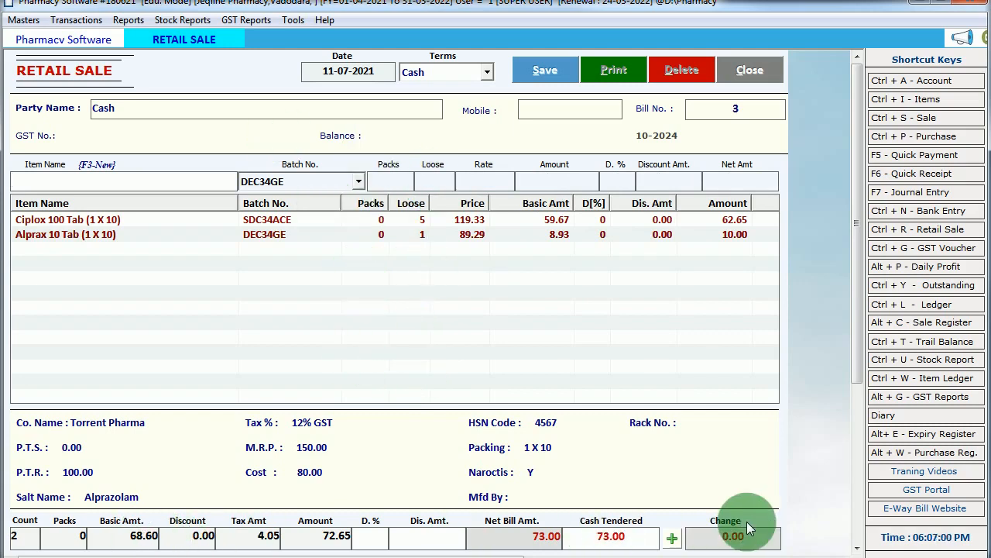
Step: Create a new card account named Card in the Bank Accounts group from the bill's payment options
left_click(672, 537)
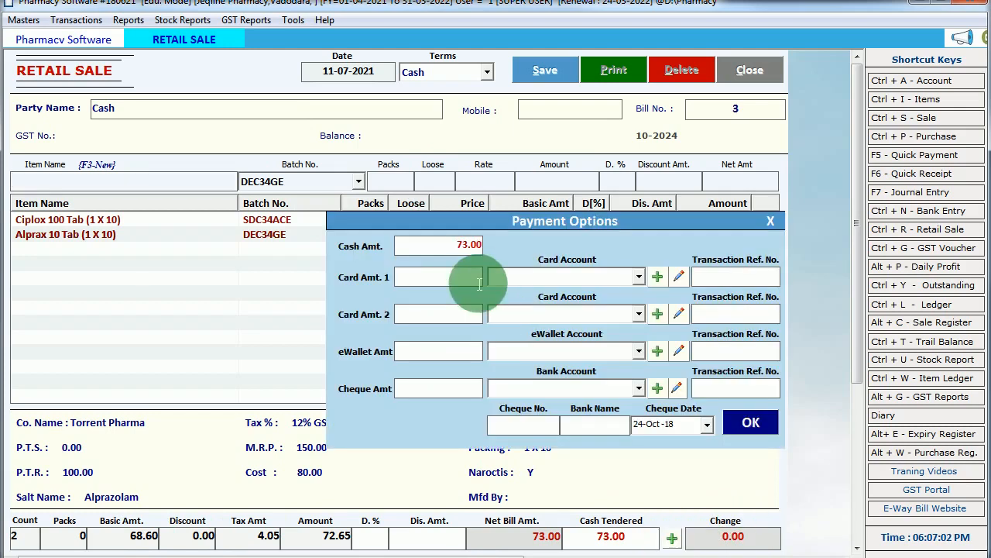
left_click(524, 281)
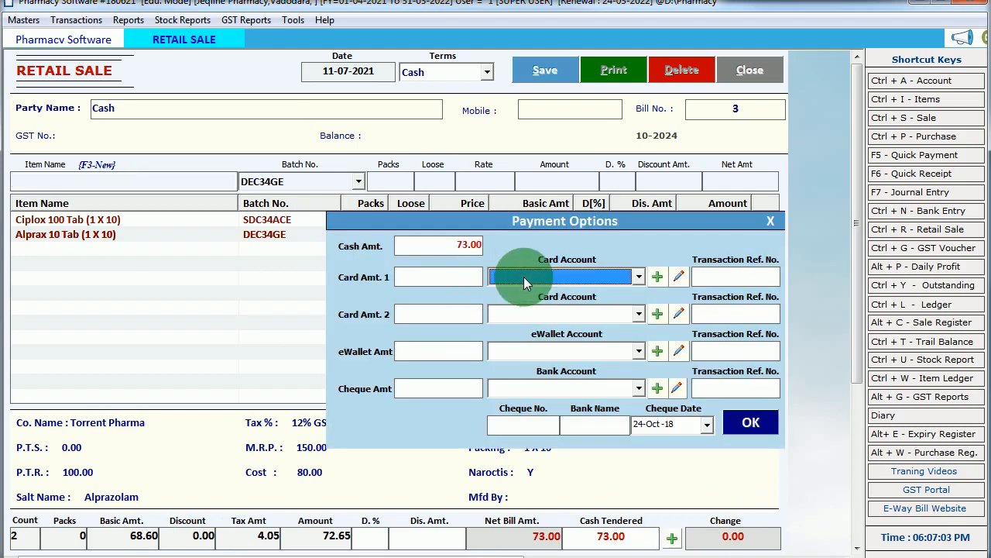
left_click(657, 276)
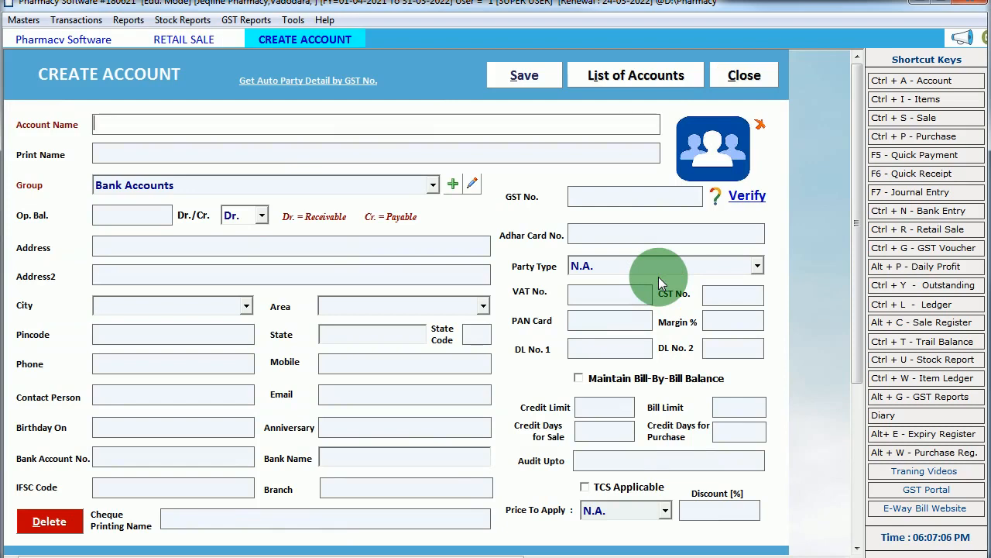
type("Card")
key("Return")
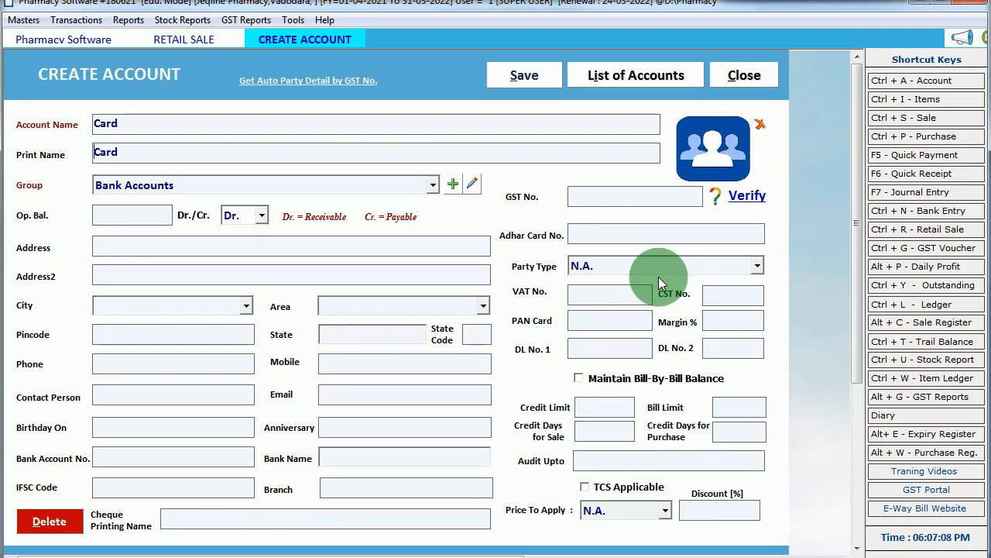
key("Return")
key("Return")
left_click(524, 75)
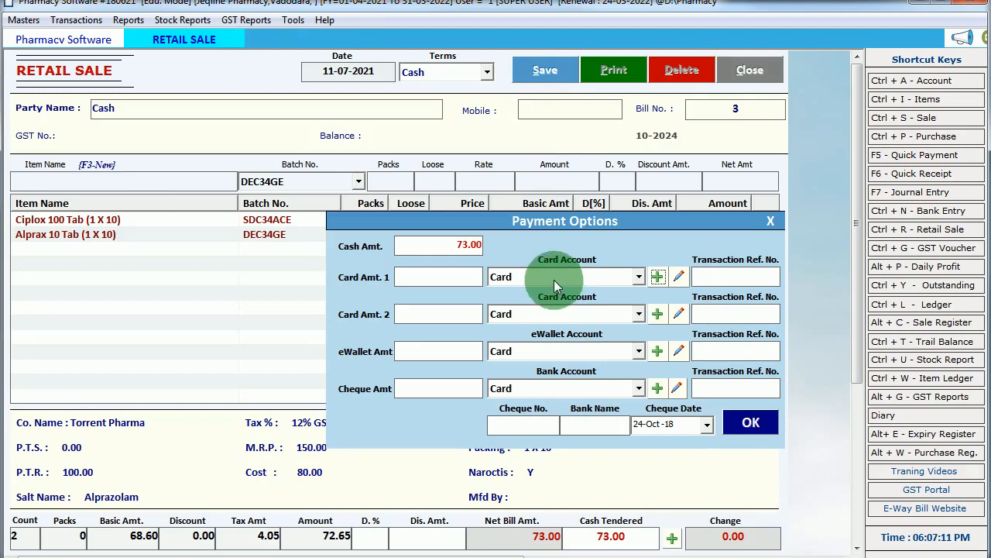
Step: Clear the cash amount, charge 73 to the Card account as the first card amount, and save the retail bill
double_click(468, 245)
key("BackSpace")
left_click(453, 285)
type("73")
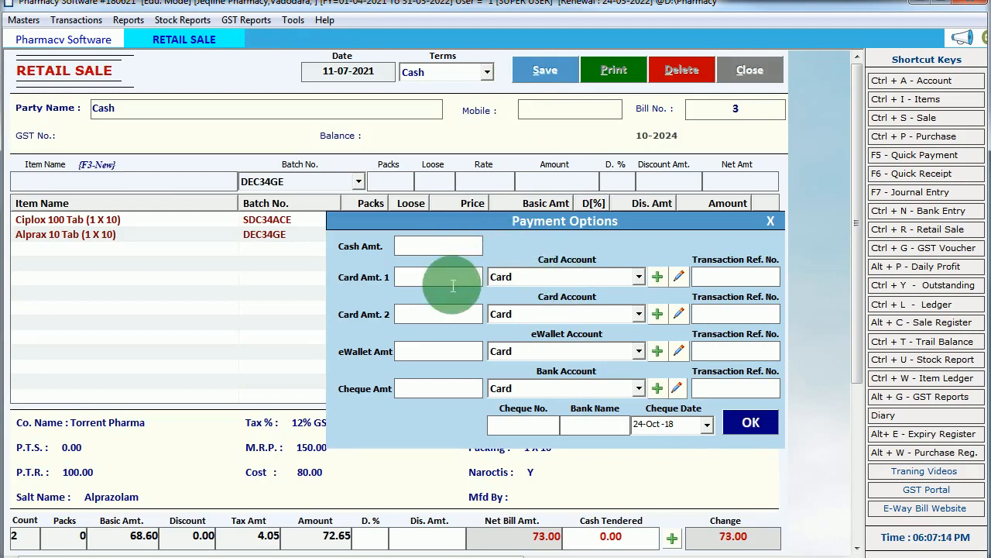
left_click(736, 422)
left_click(550, 71)
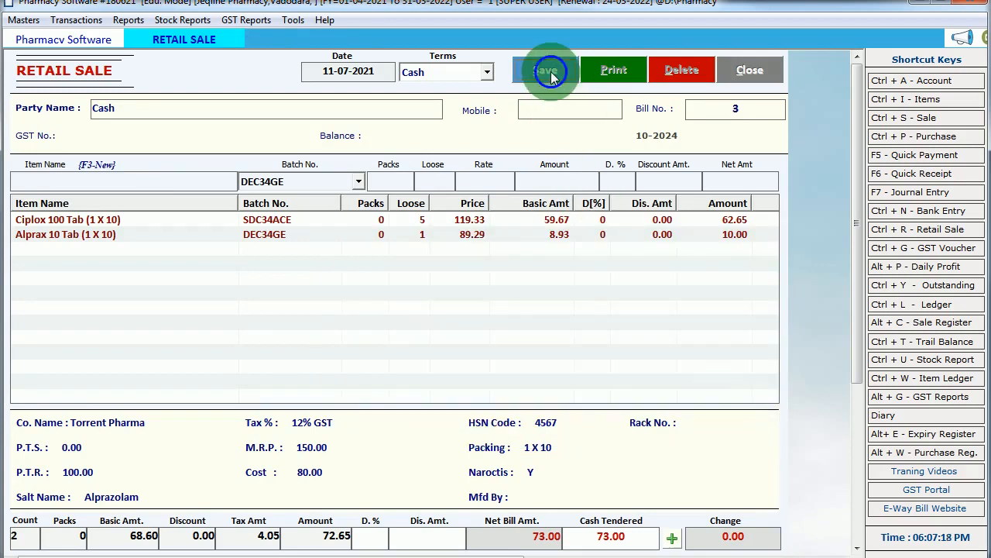
left_click(549, 330)
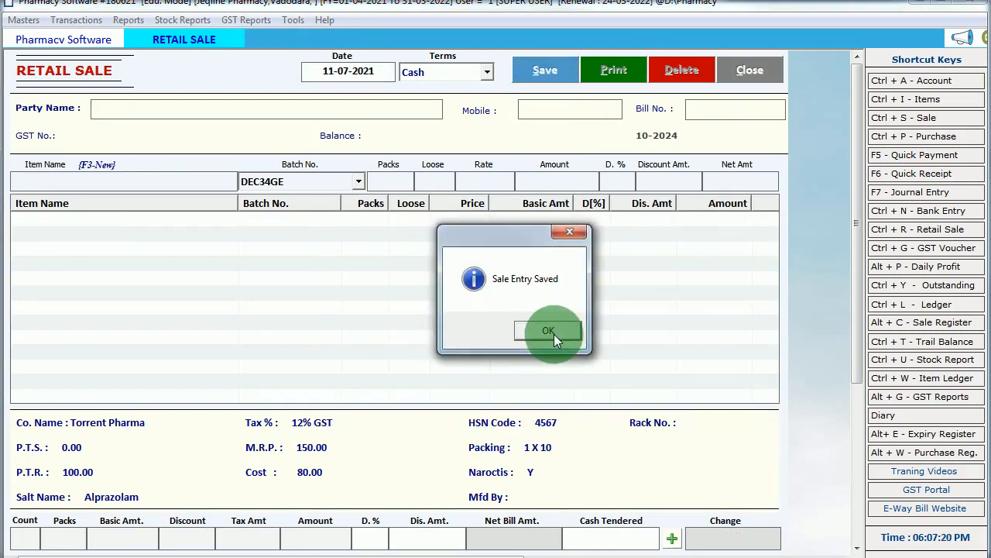
Step: Preview the saved bill's original copy in the Retail Screen Sales format, and close the preview and retail sale screens
left_click(476, 334)
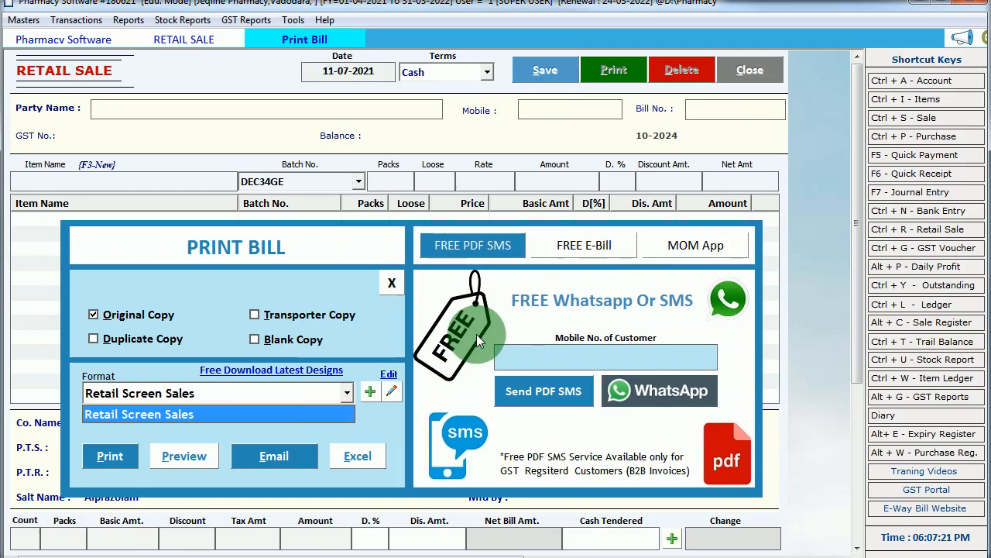
left_click(249, 414)
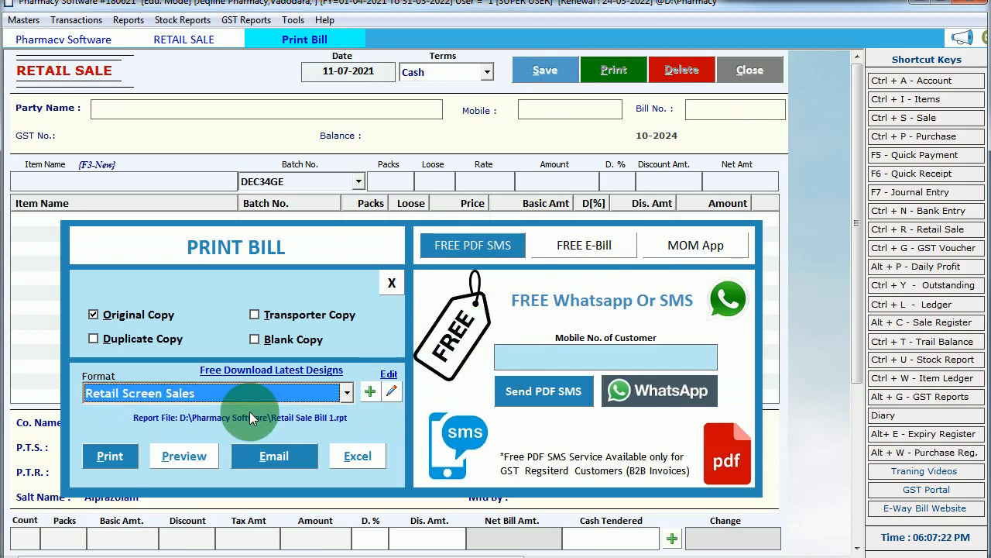
left_click(188, 456)
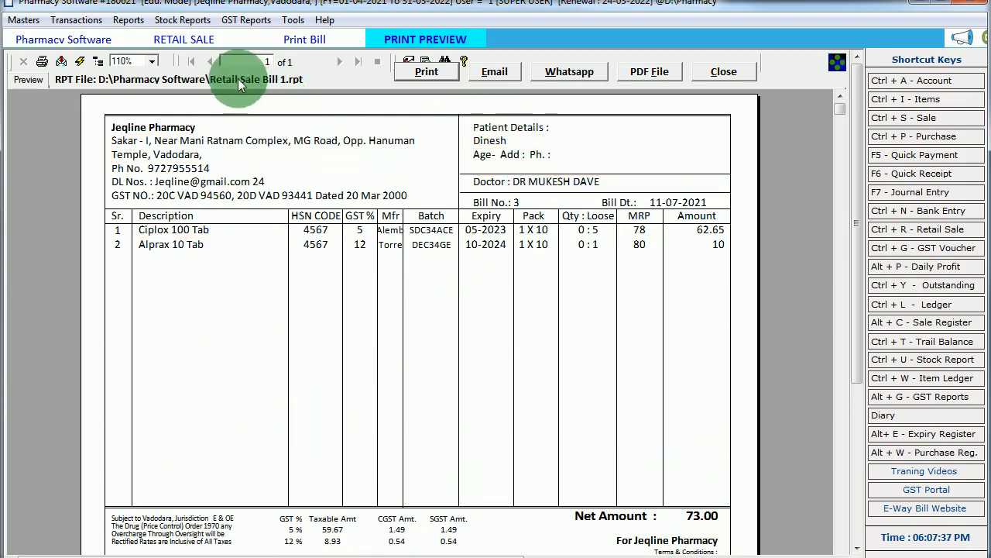
left_click(734, 73)
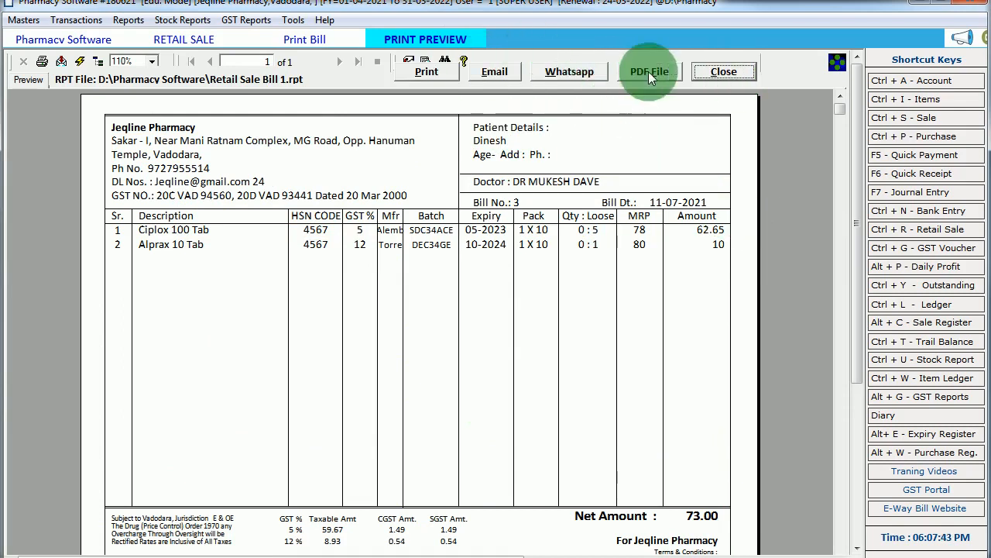
left_click(751, 70)
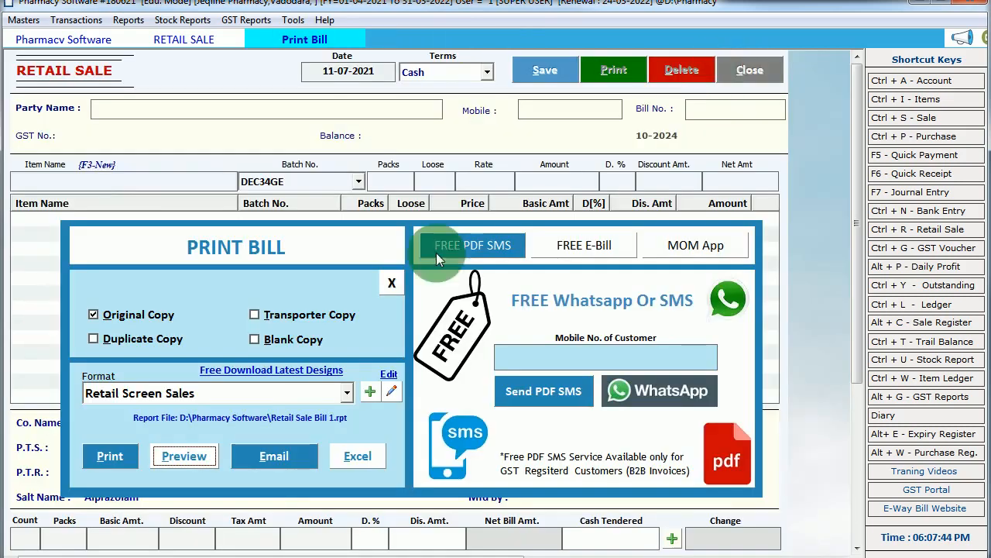
left_click(391, 284)
left_click(728, 77)
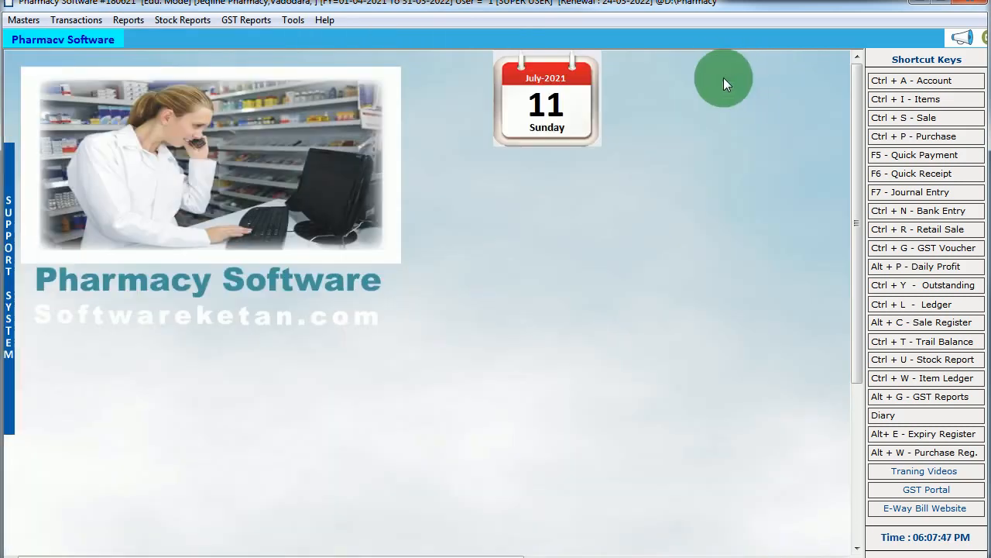
Step: Review the item details of the earliest and latest bills in the retail bills list, and close the list
left_click(76, 20)
left_click(108, 66)
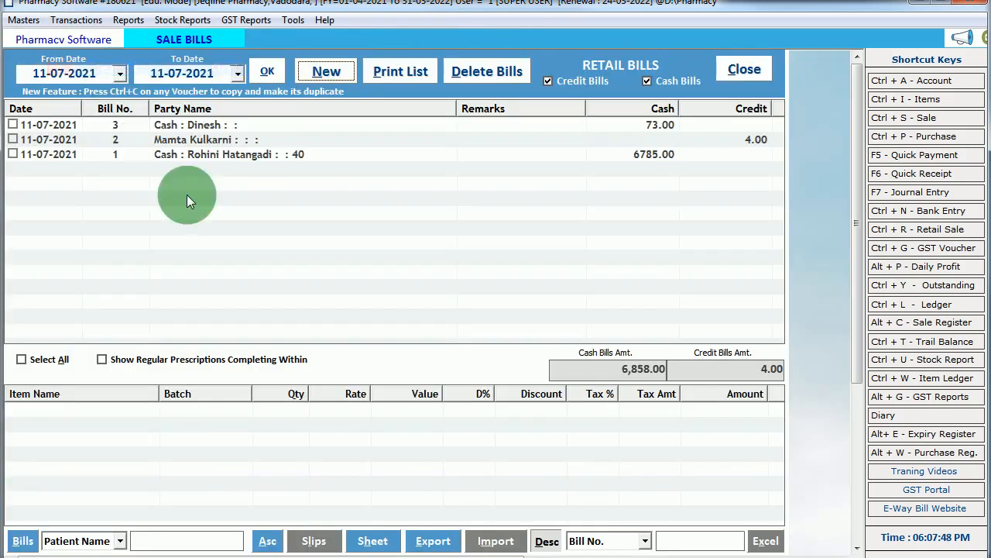
left_click(287, 159)
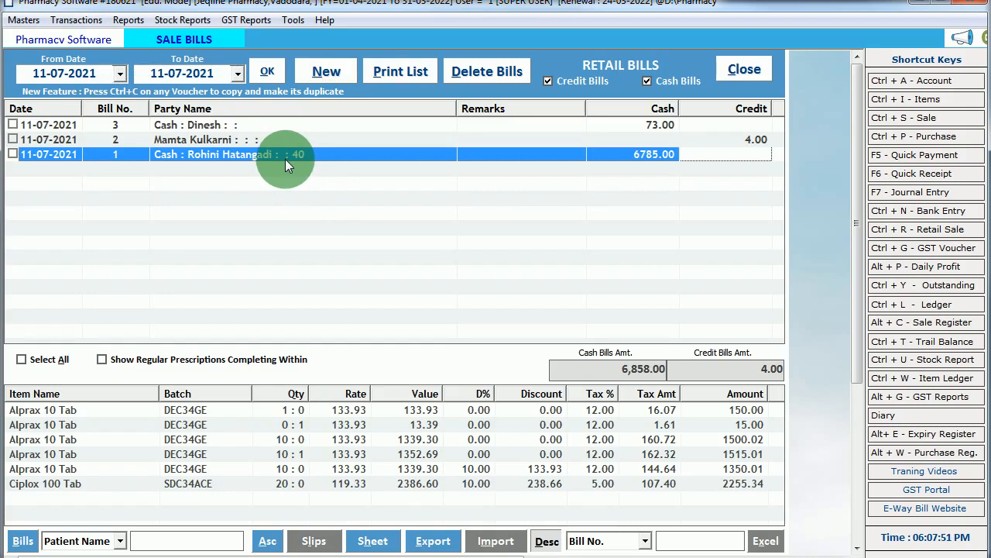
left_click(264, 124)
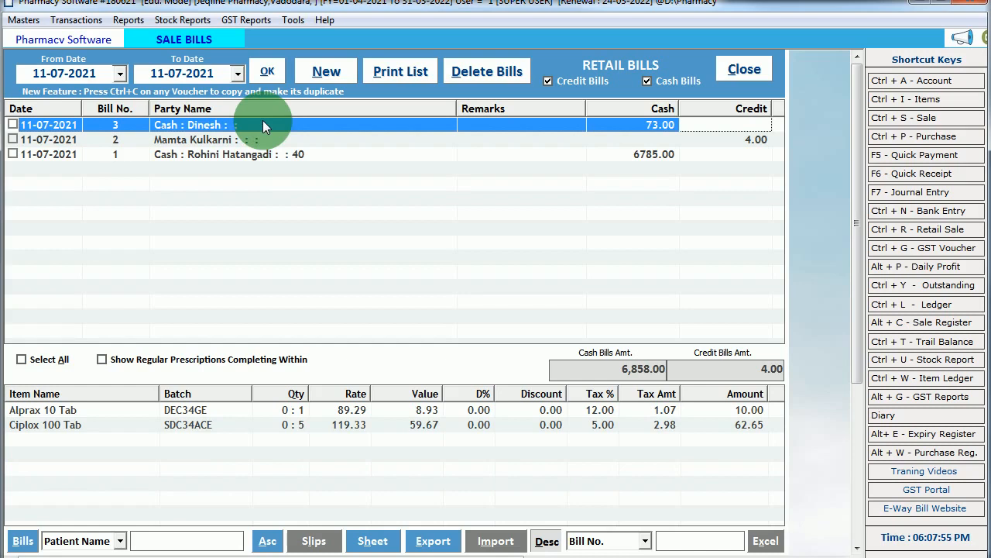
left_click(754, 70)
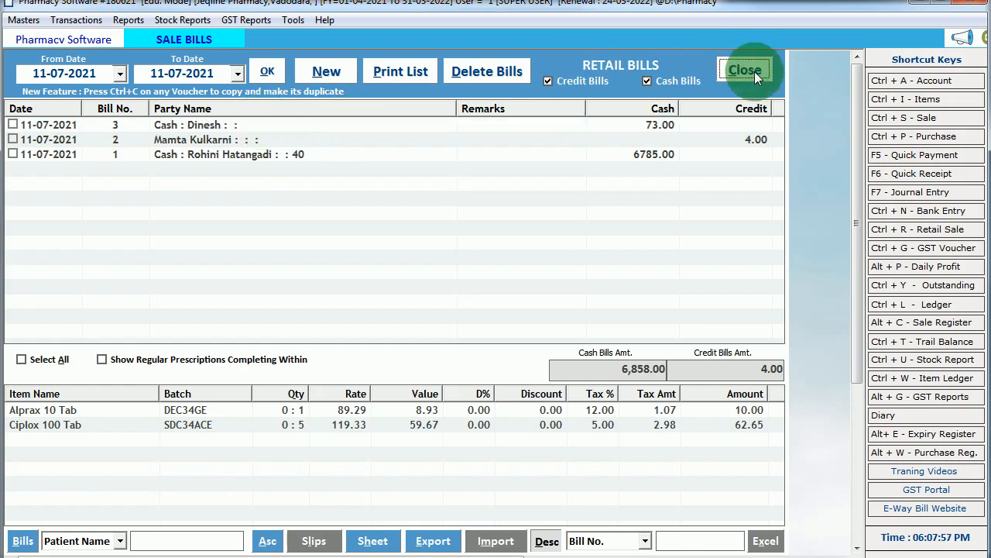
Step: Open Counter Sale and set its tax mode to Inclusive
left_click(77, 25)
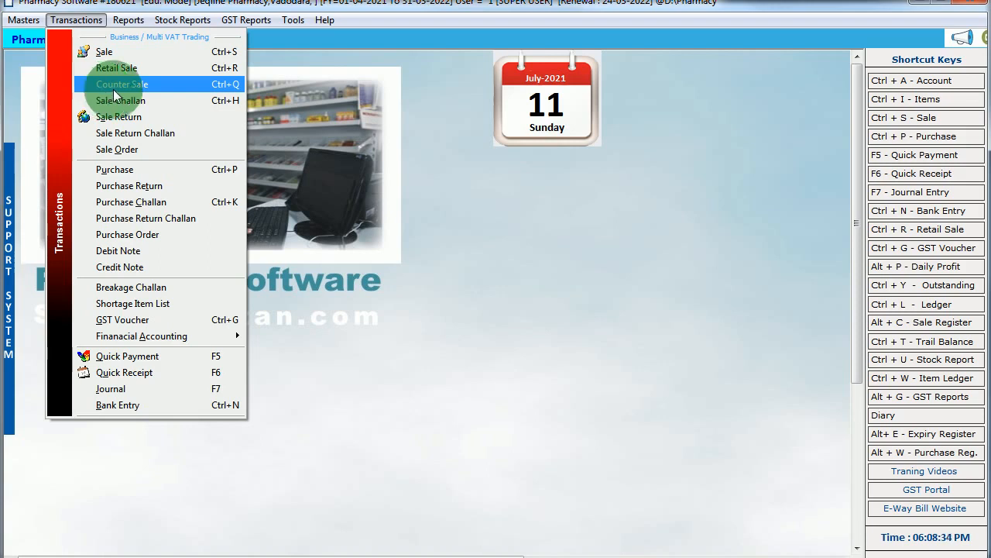
left_click(113, 87)
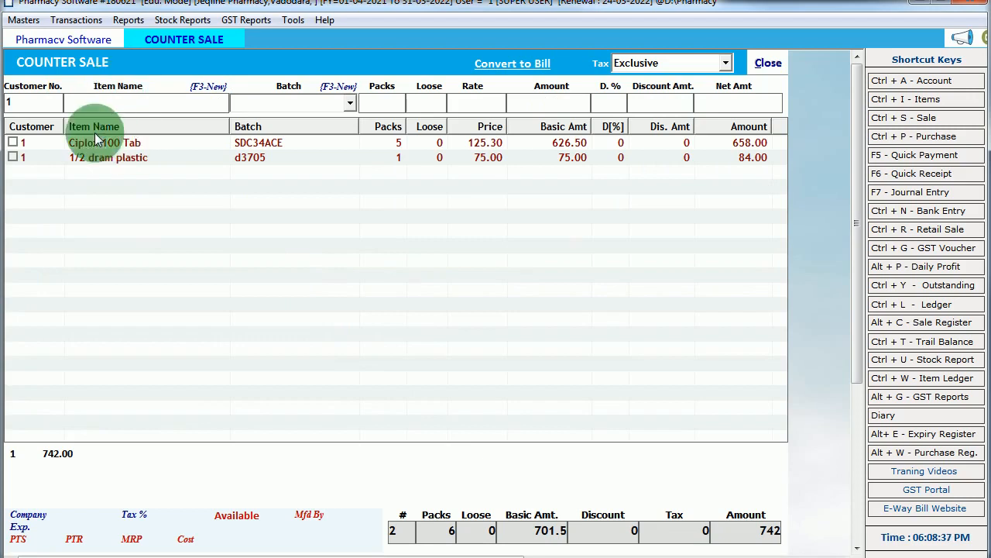
left_click(643, 69)
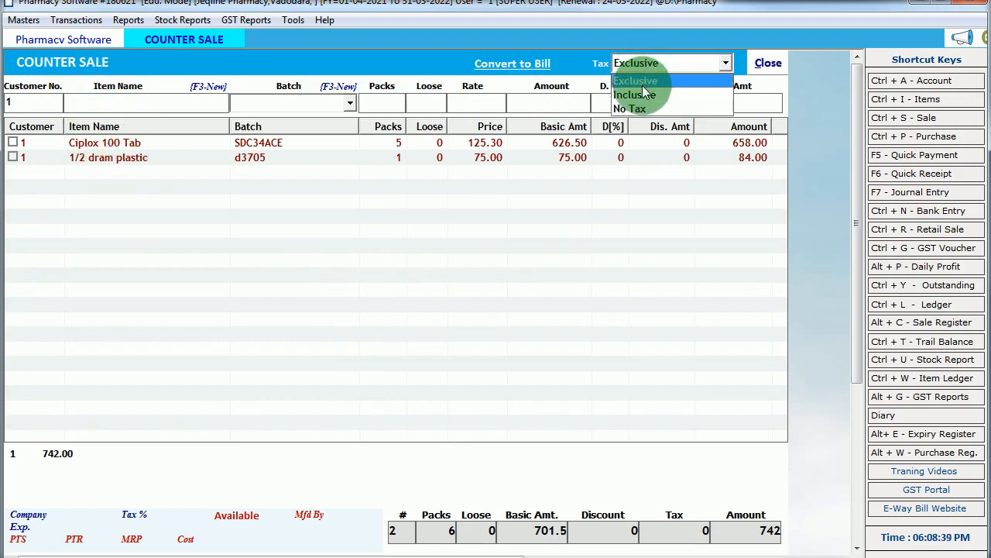
left_click(647, 90)
key("Return")
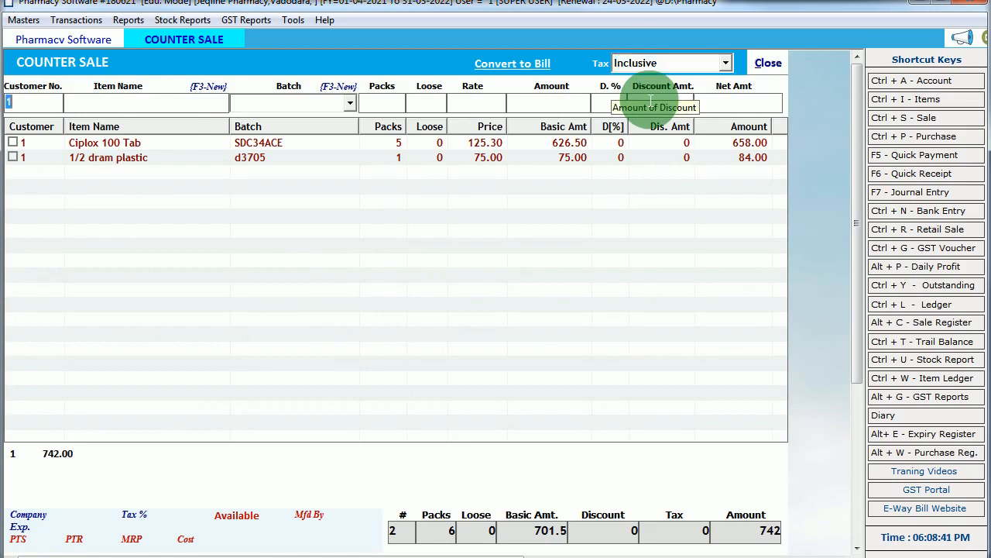
Step: Choose Belladonna 30 (100 ml, WS) from batch 0254884 as the next counter sale item for customer 1
key("Return")
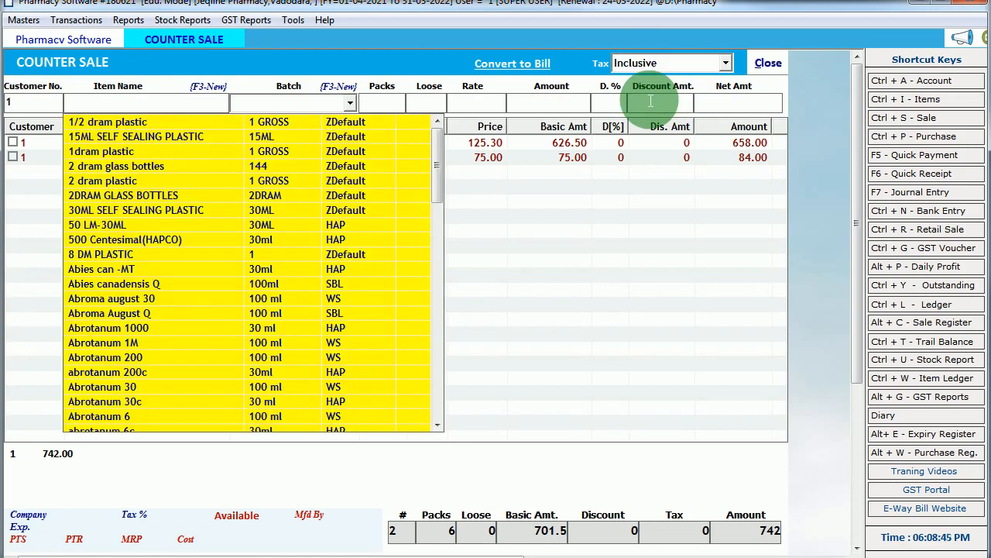
type("bel")
key("Down")
key("Down")
key("Down")
key("Down")
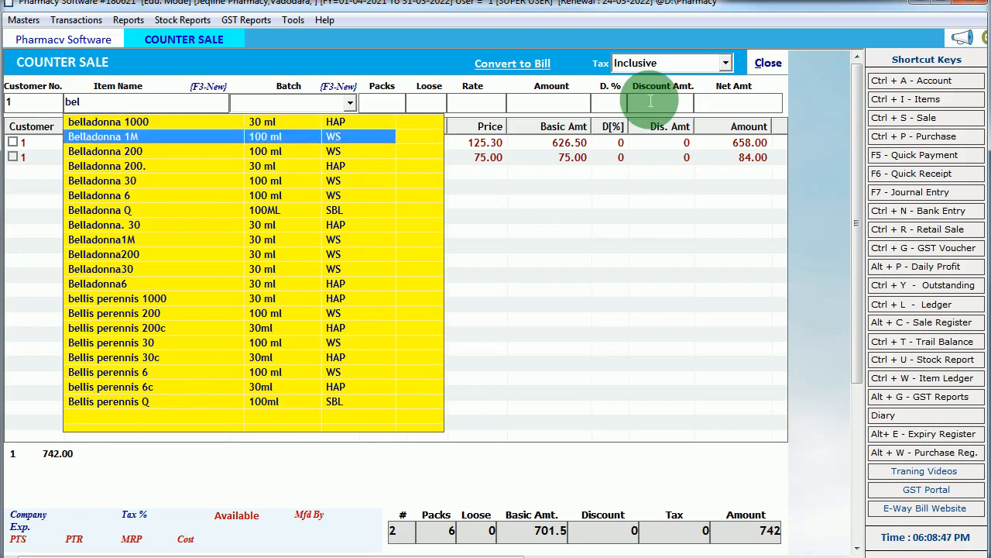
key("Return")
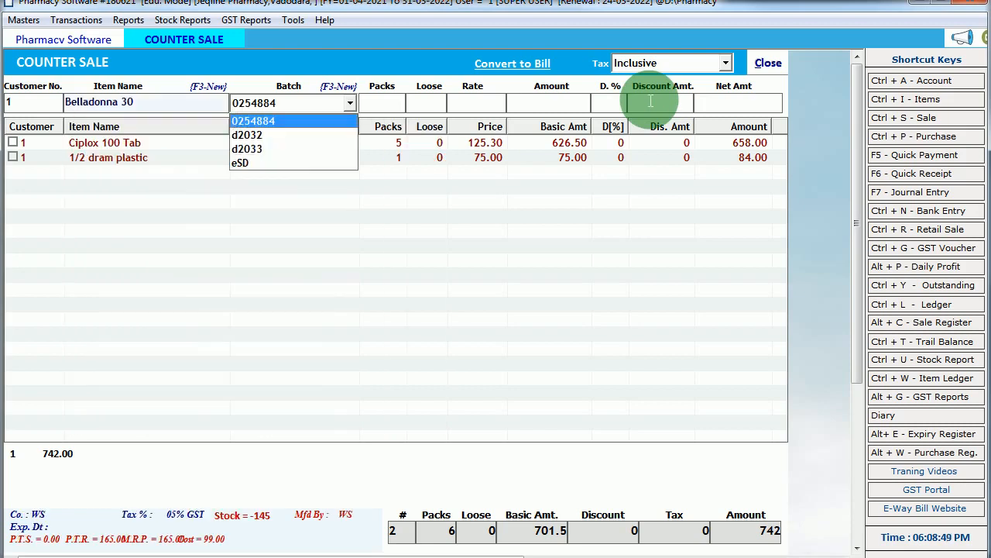
key("Return")
Step: Add the Belladonna 30 line with 1 pack at the default net price of 165 and no discount
type("1")
key("Return")
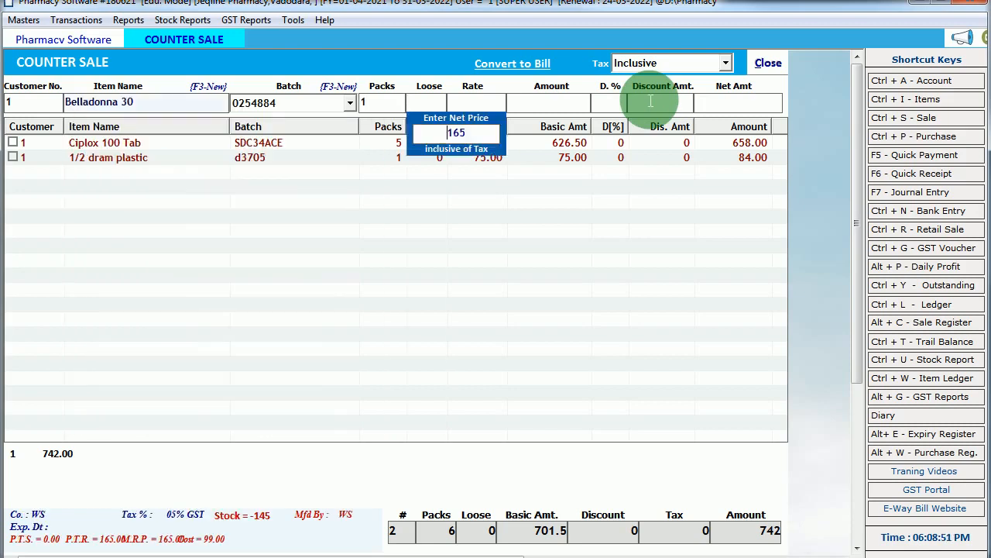
key("Return")
key("Return")
key("Return")
key("Return")
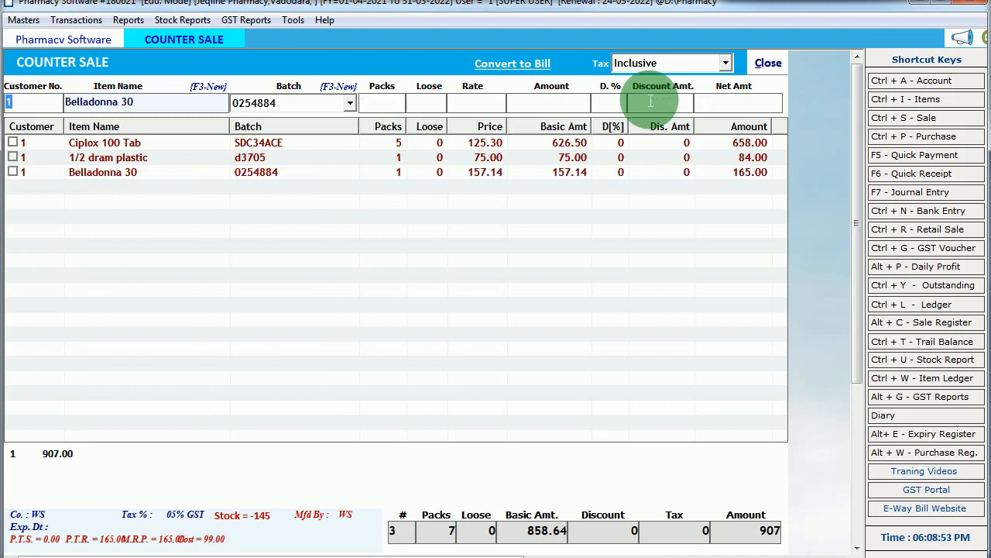
Step: Add Alprax 10 Tab from batch DEC34GE for customer 1 with a loose quantity of 2, the default rate and no discount
key("Return")
type("alpr")
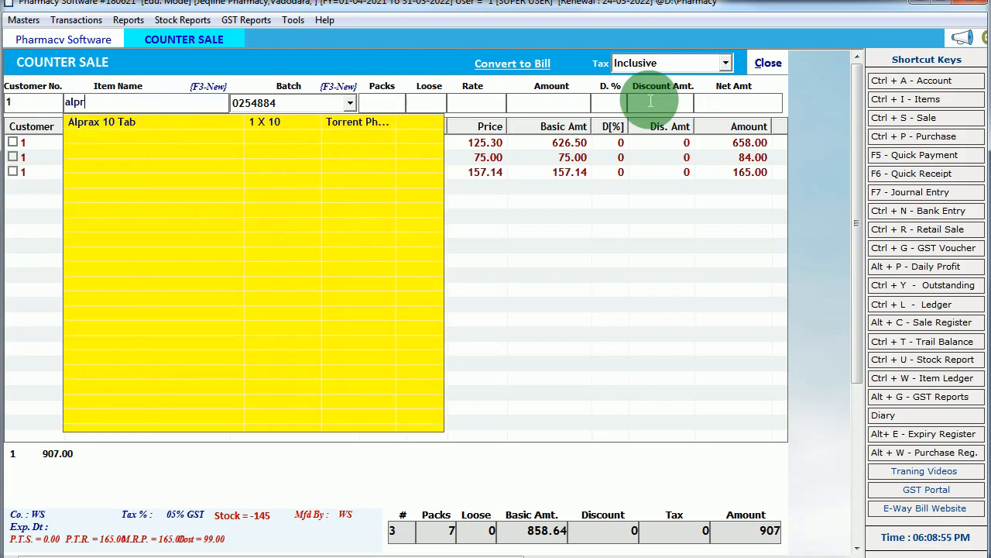
key("Down")
key("Return")
key("Return")
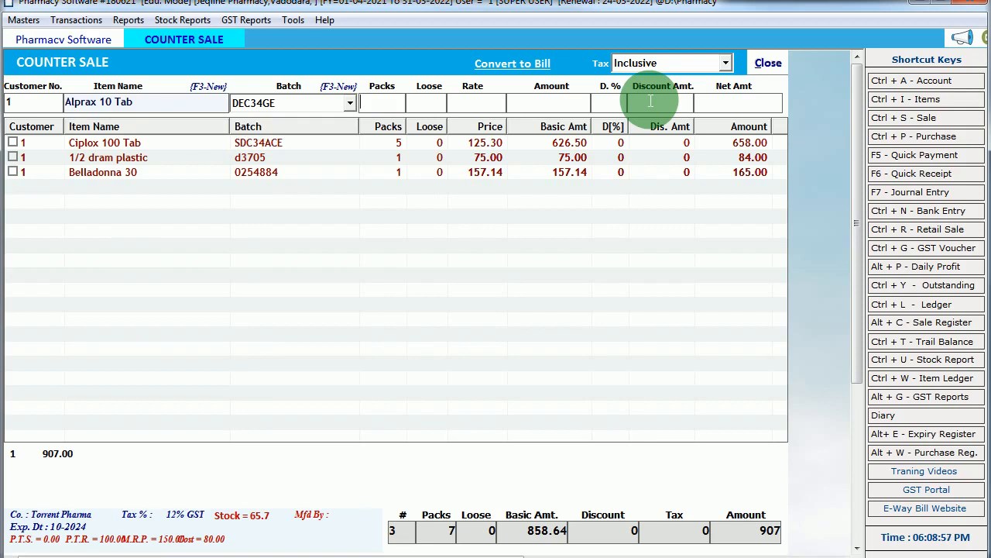
type("2")
key("Return")
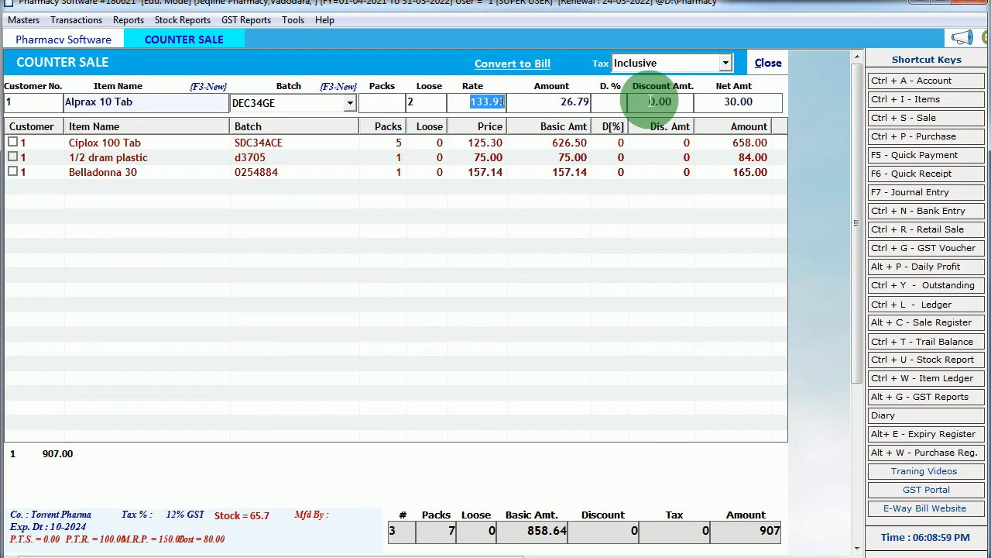
key("Return")
key("Return")
key("Return")
key("Return")
key("Return")
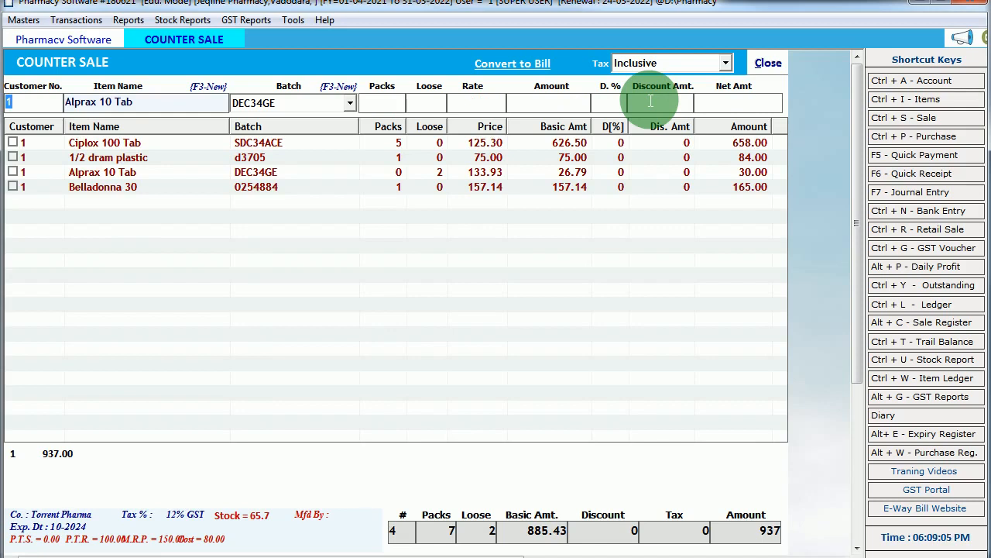
Step: Close and reopen Counter Sale, and mark the Ciplox 100 Tab and 1/2 dram plastic lines
left_click(765, 63)
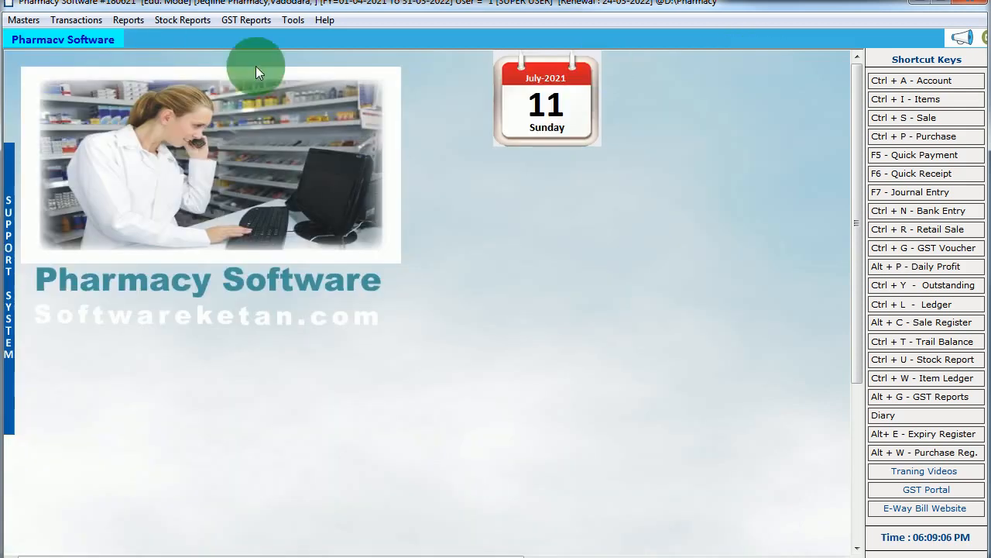
left_click(76, 19)
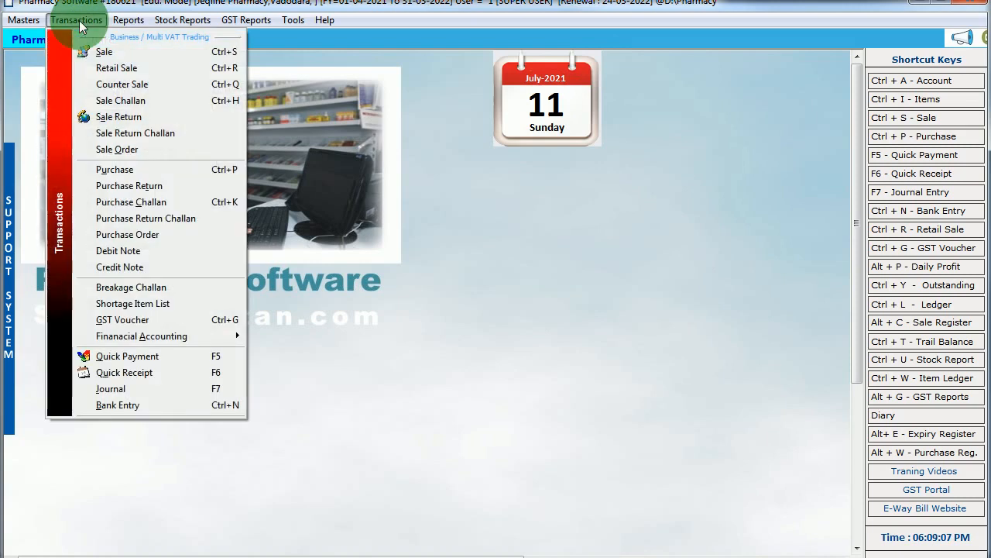
left_click(128, 83)
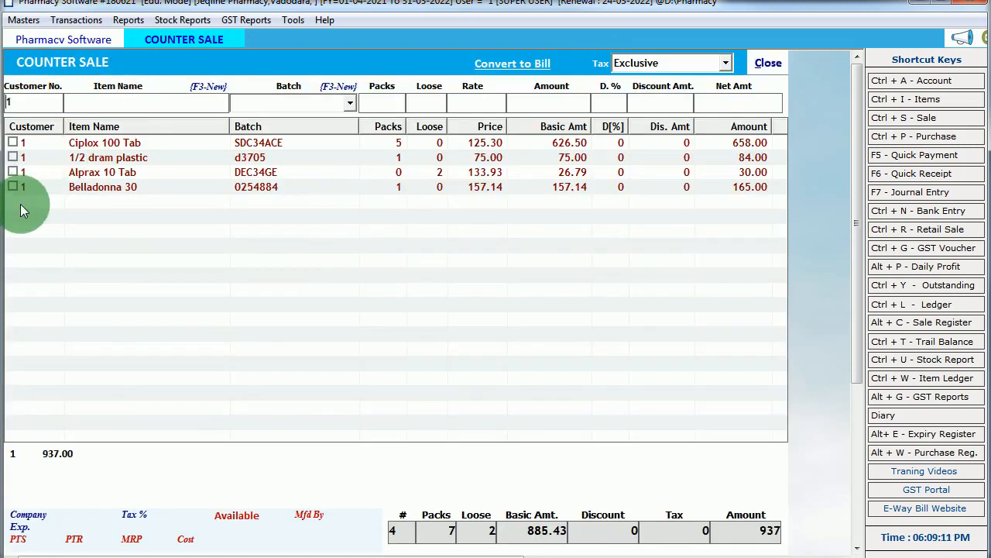
left_click(13, 142)
left_click(12, 157)
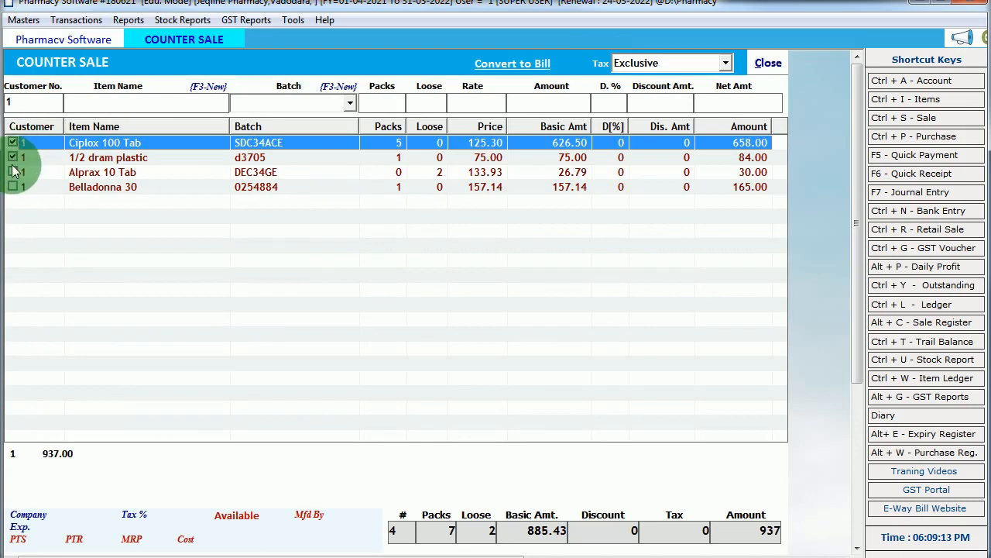
Step: Tick the remaining counter sale items of customer 1, convert them to a retail bill and try to save it
left_click(13, 172)
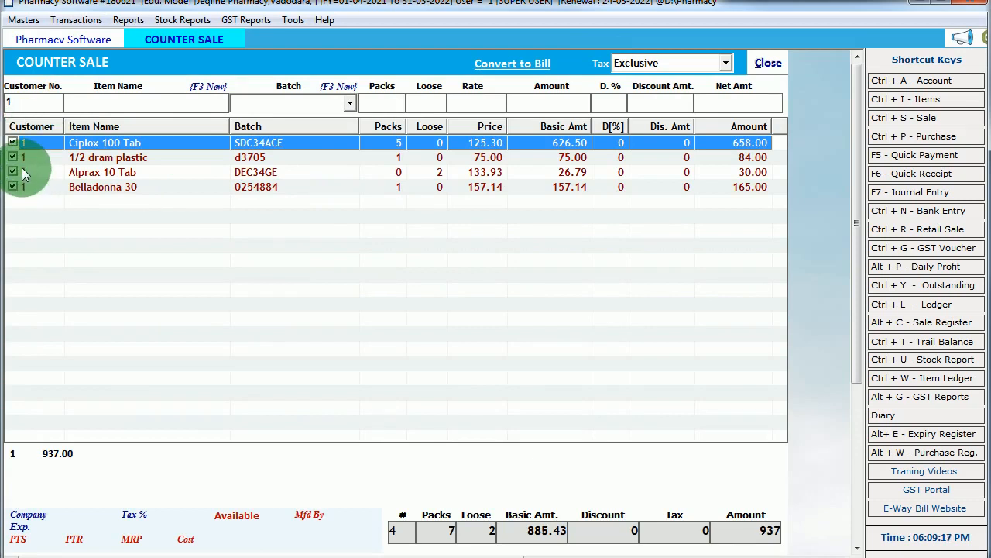
left_click(511, 63)
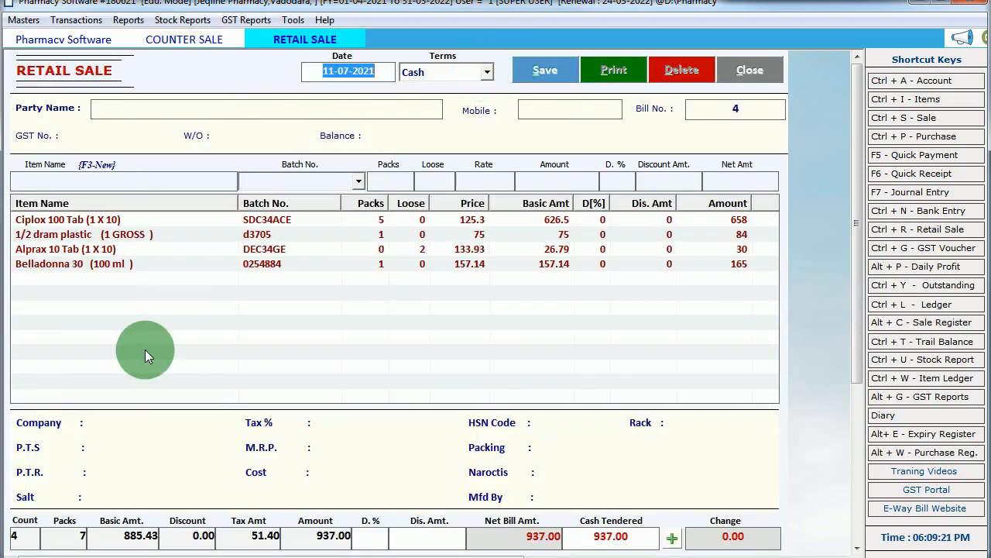
left_click(545, 70)
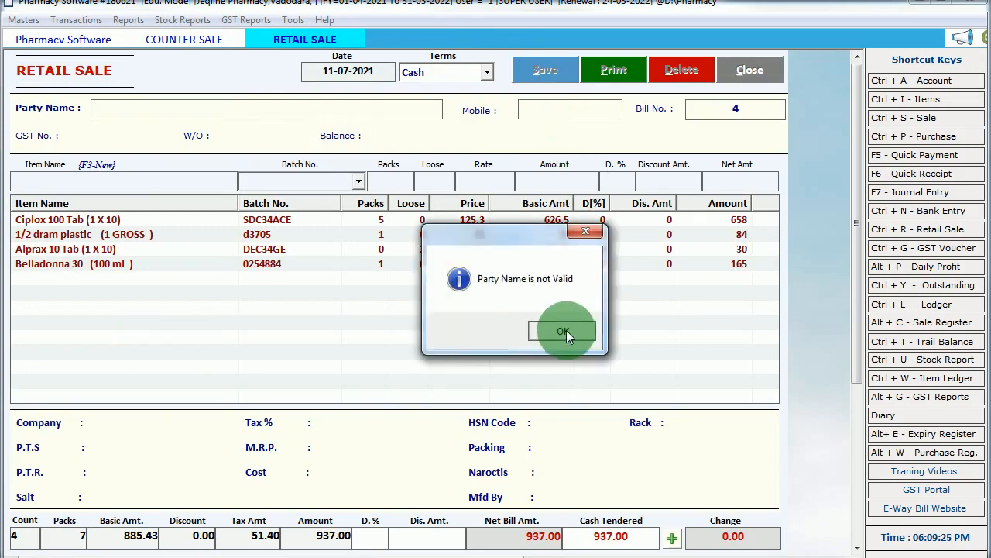
left_click(566, 330)
Step: Set the retail bill's party to Cash with Cash terms and proceed to the customer details
left_click(338, 120)
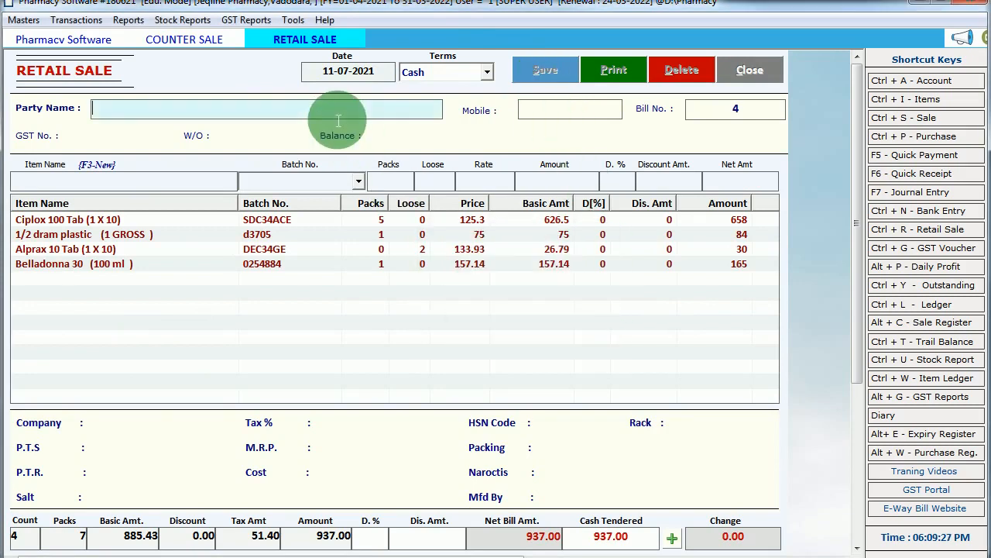
left_click(414, 74)
left_click(417, 82)
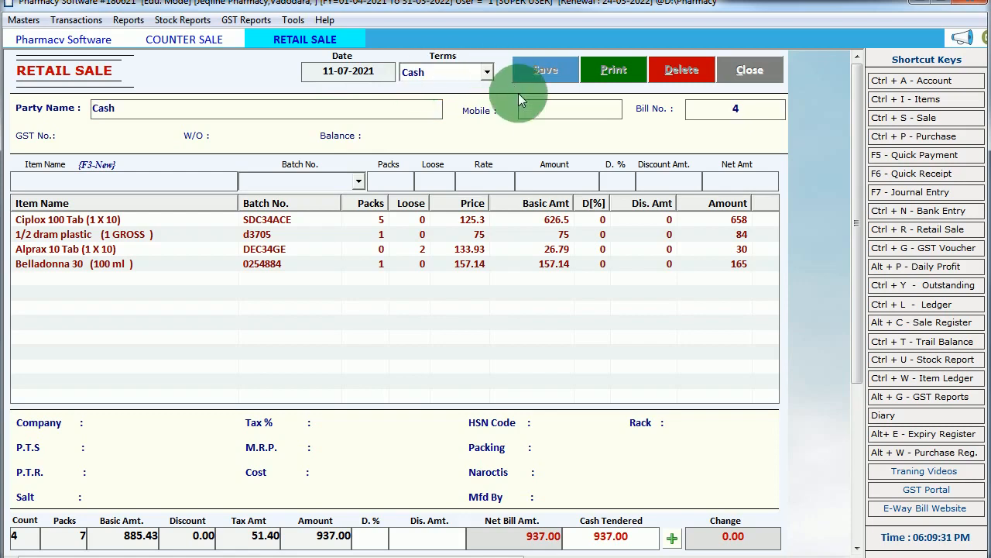
key("Return")
key("Return")
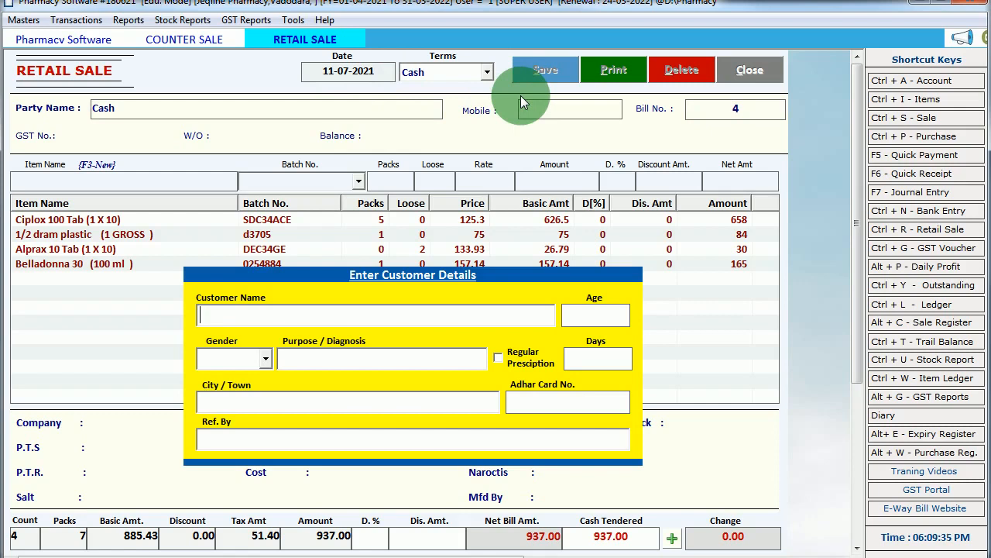
Step: Enter the customer's name, leave the remaining customer details as they are and complete the retail bill
type("c")
key("Return")
key("Return")
key("Return")
key("Return")
key("Return")
key("Return")
key("Return")
key("Return")
key("Return")
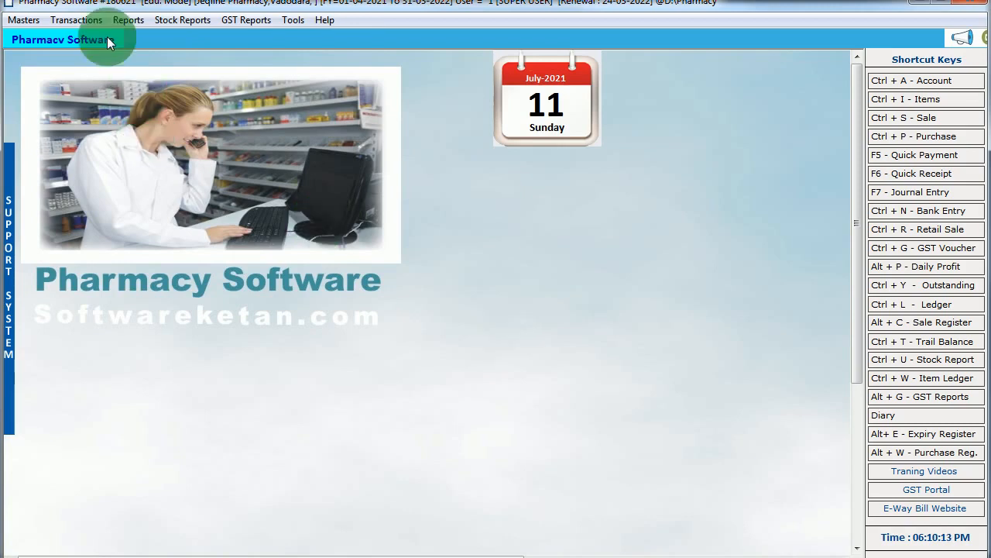
Step: Open sale challan 1 of party _bill from the sale challan list, review its party and items, and close both
left_click(78, 20)
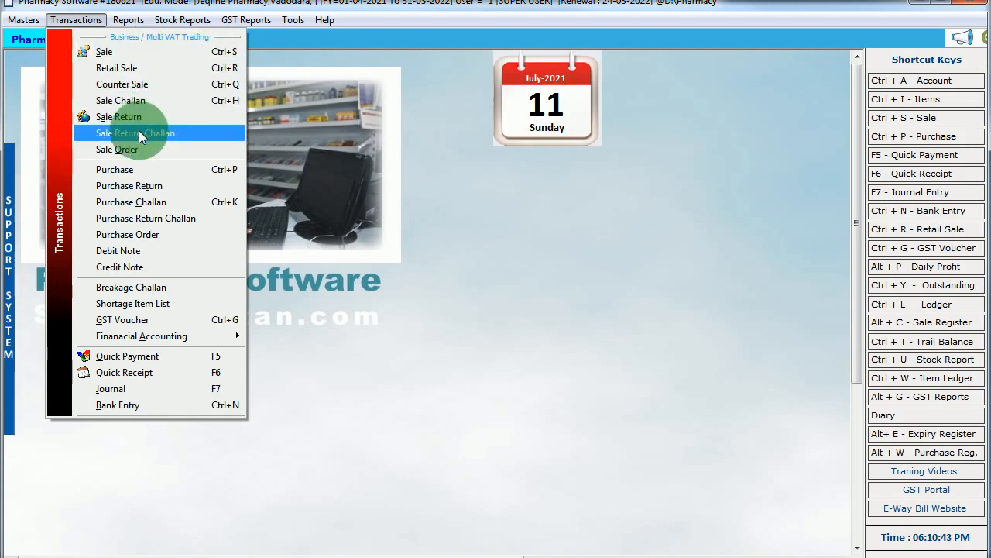
left_click(193, 111)
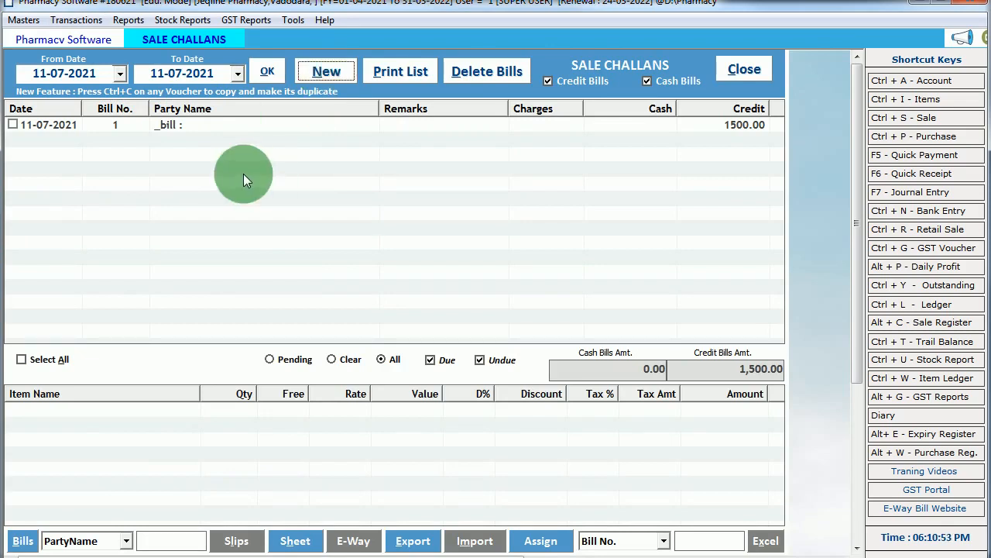
double_click(230, 125)
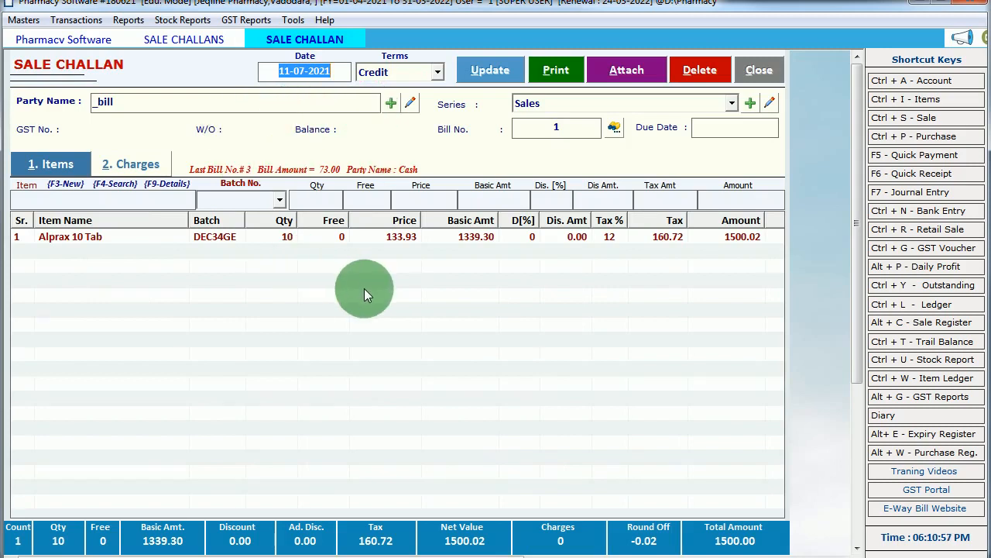
left_click(77, 205)
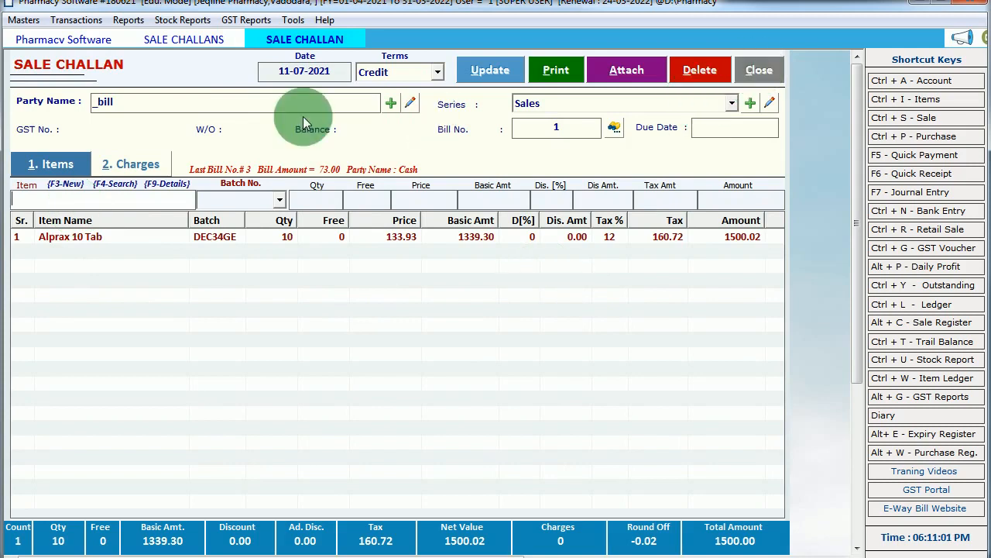
left_click(211, 114)
left_click(759, 70)
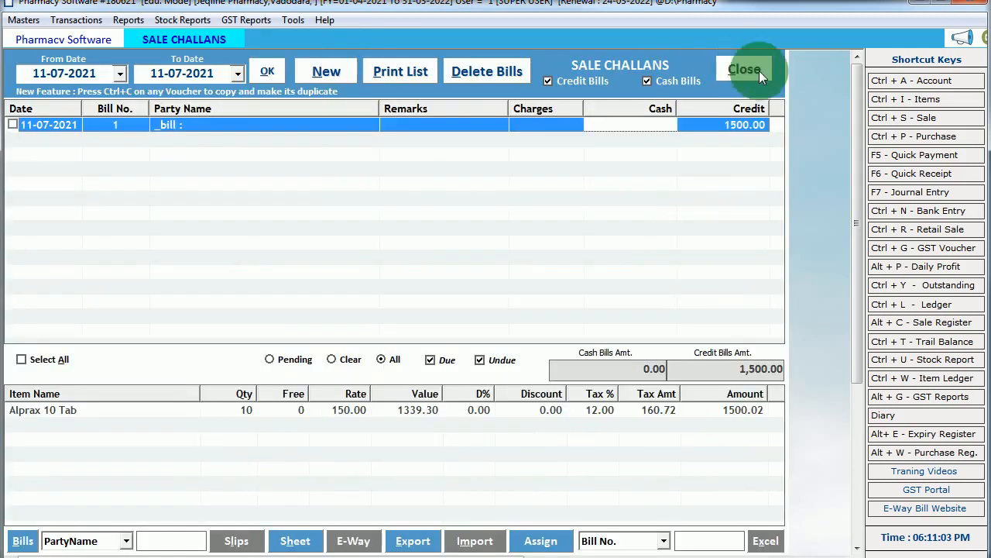
left_click(759, 71)
Step: Start a new credit sale for party _bill and load its pending sale challan 1, with doctor N.A
left_click(85, 22)
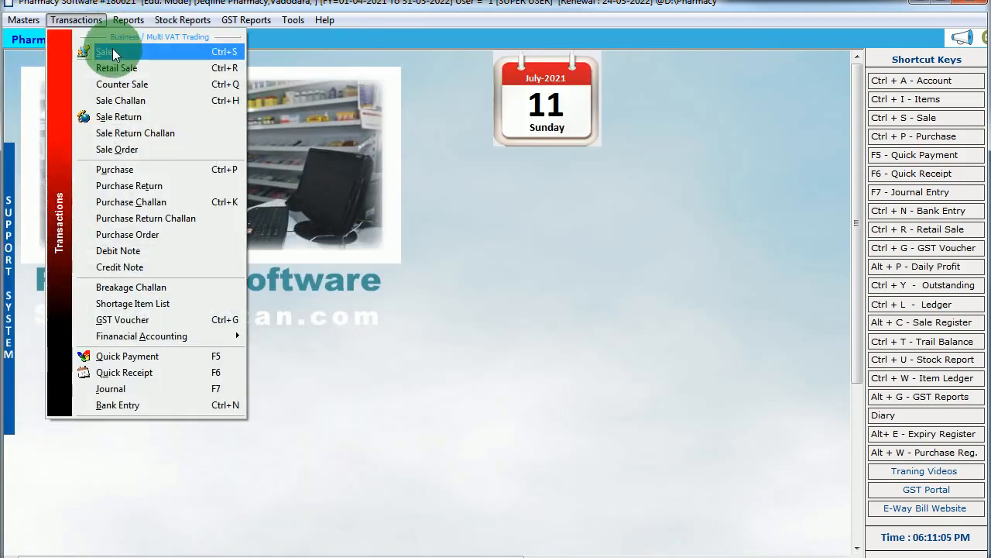
left_click(112, 48)
left_click(329, 71)
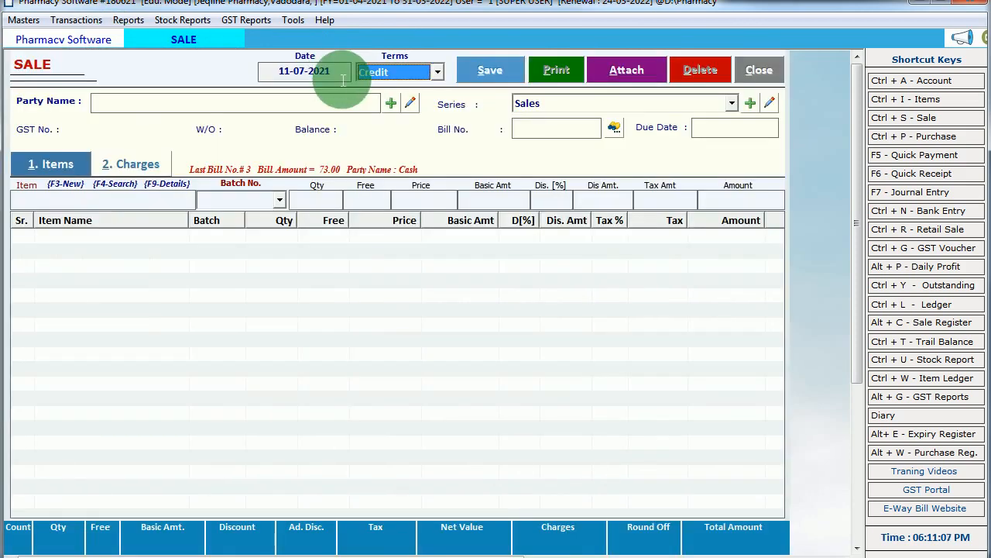
key("Return")
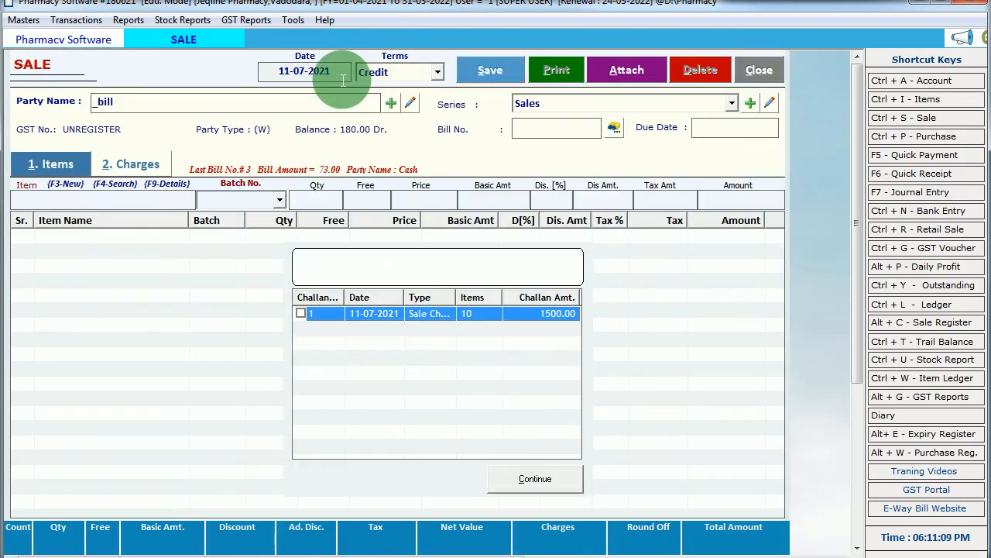
left_click(550, 471)
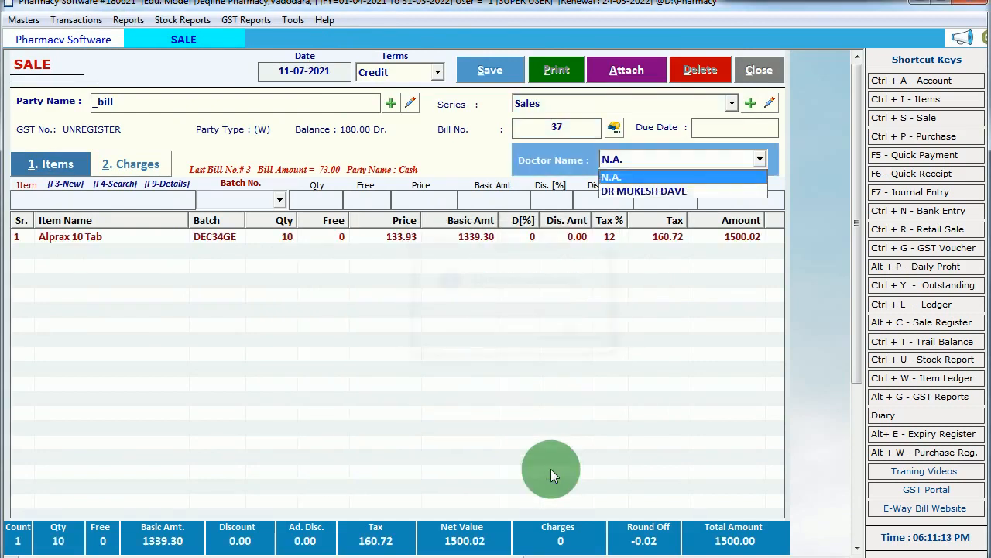
key("Return")
key("Return")
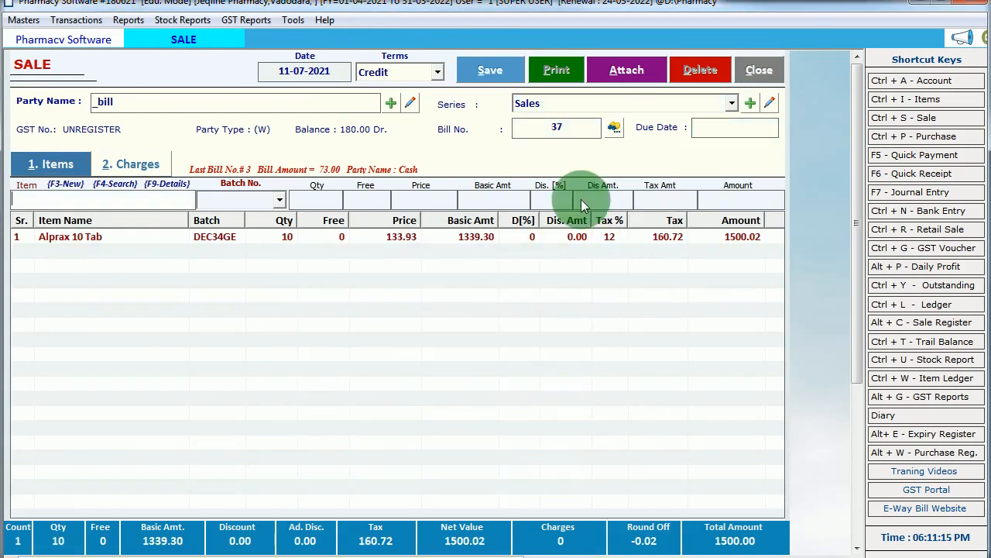
Step: Save the sale bill without printing it and close the sale form
left_click(505, 72)
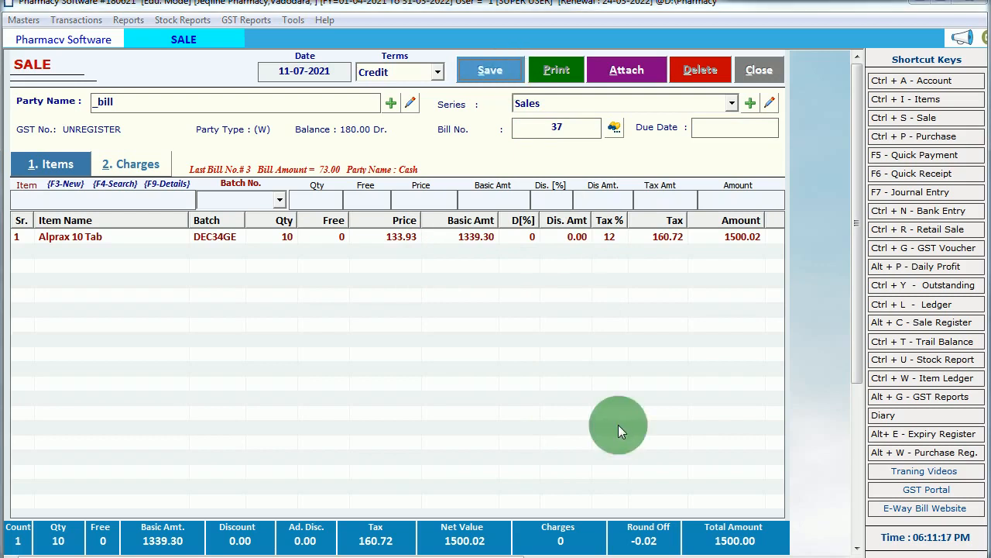
left_click(551, 326)
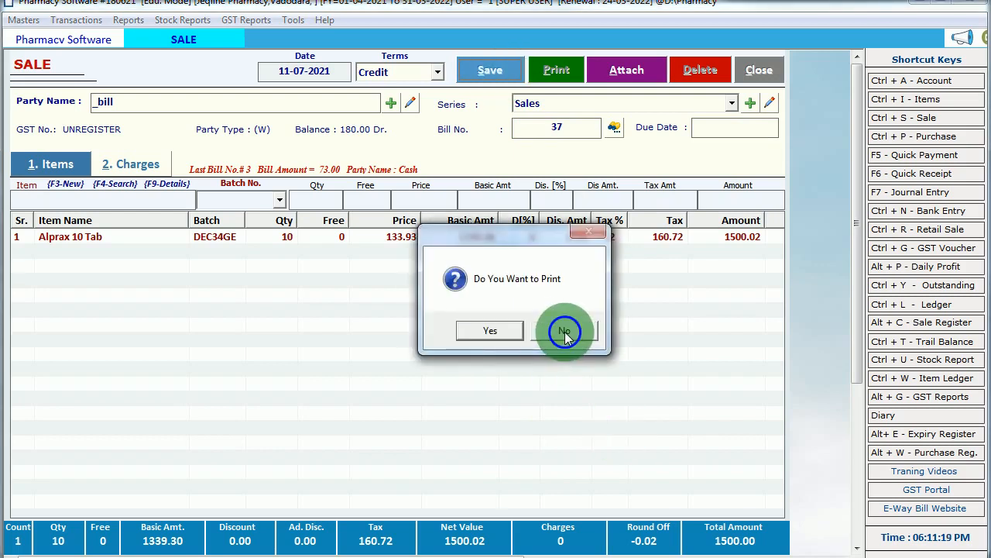
left_click(758, 72)
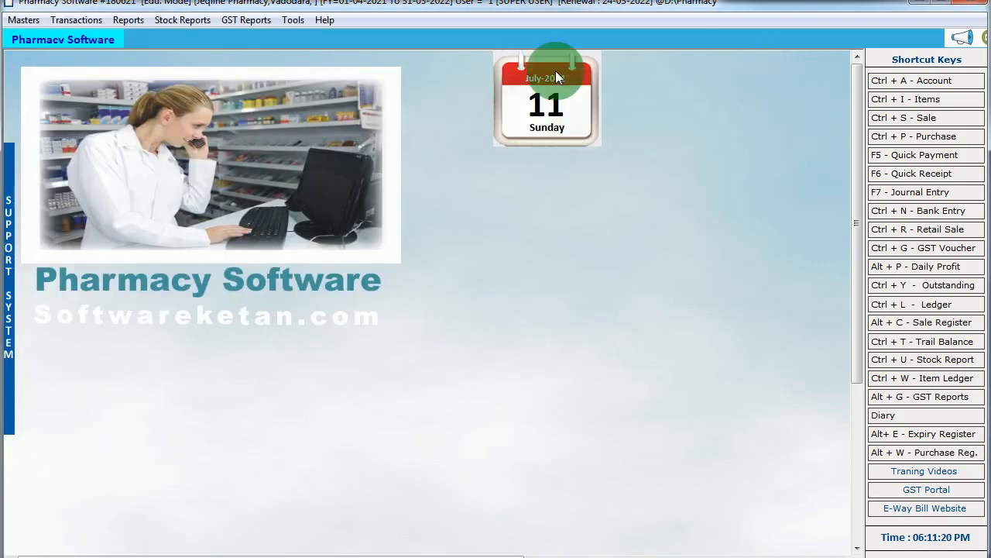
Step: Filter the sale challan list to cleared challans and examine the items of the _bill challan
left_click(80, 20)
left_click(113, 100)
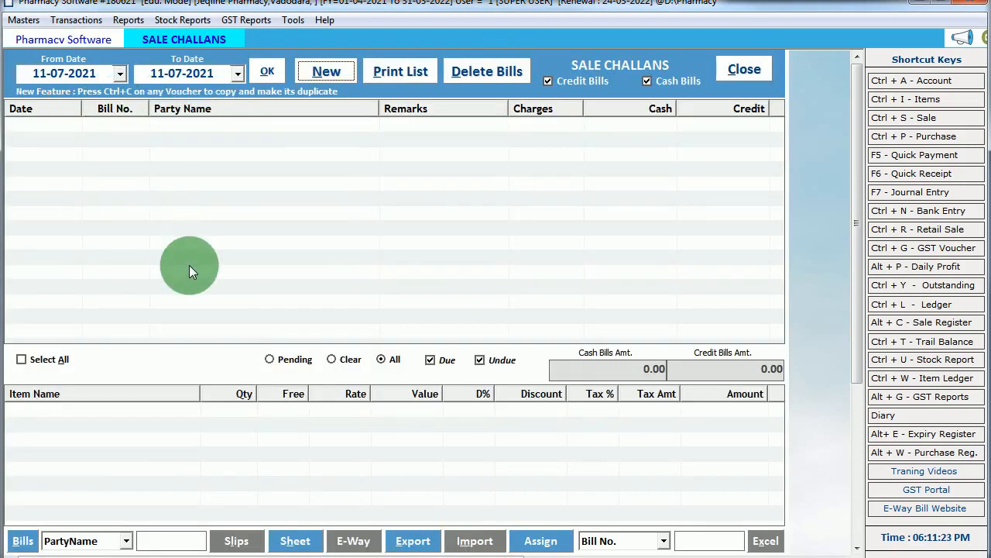
left_click(341, 358)
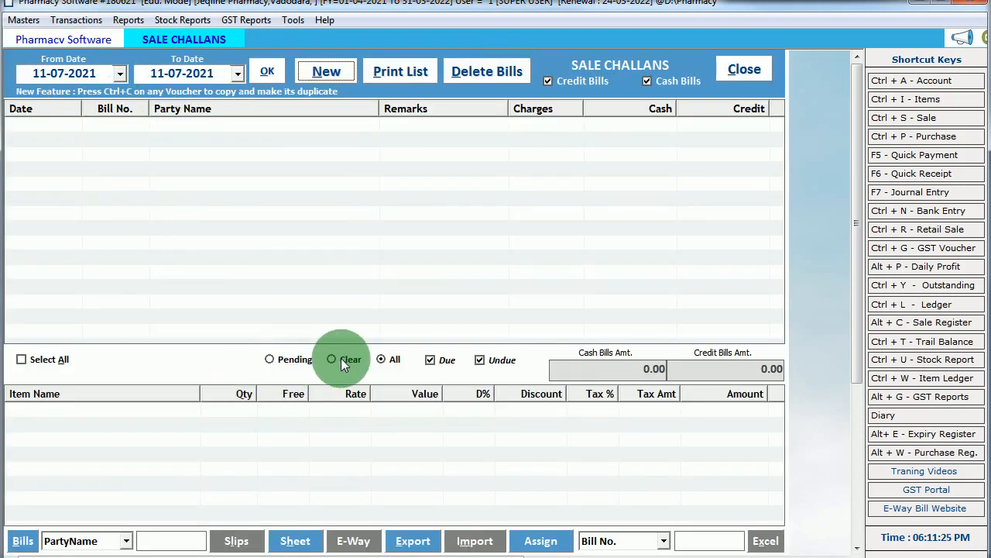
left_click(259, 74)
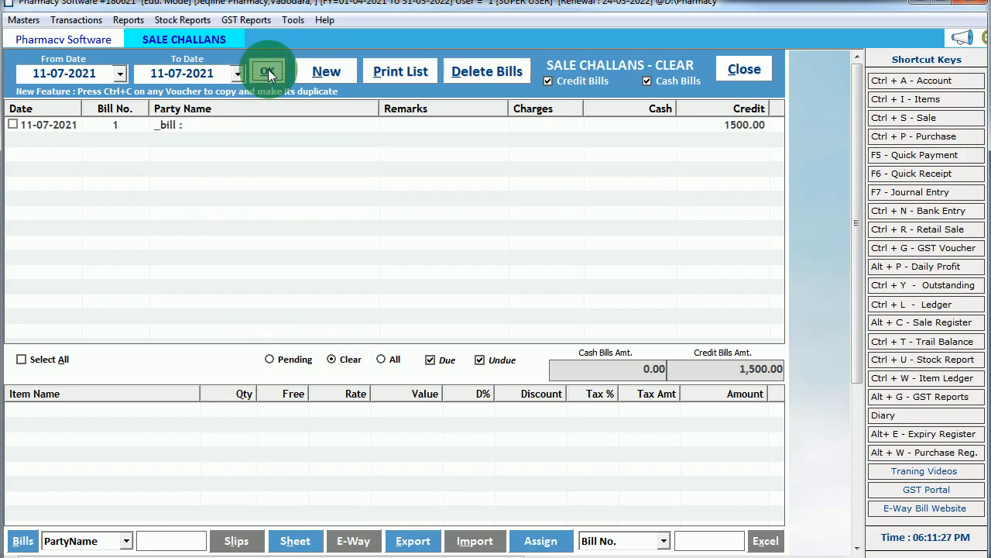
left_click(222, 127)
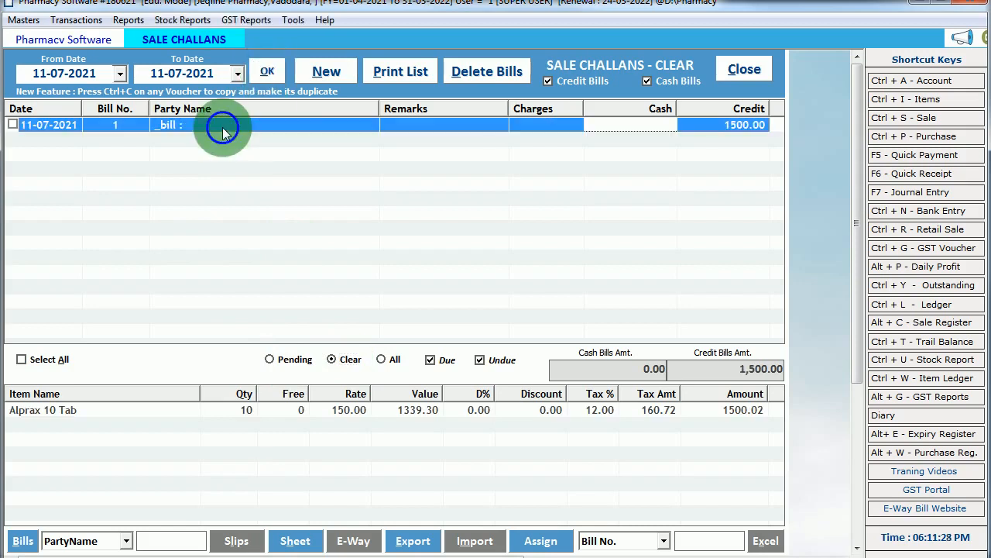
Step: Switch the sale challan filter to Pending and close the challan list
left_click(318, 73)
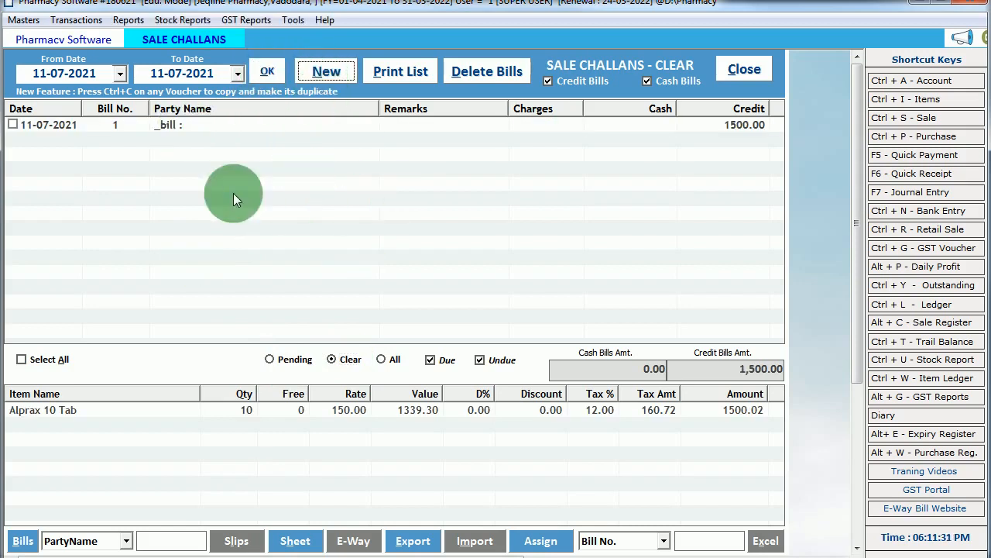
left_click(329, 70)
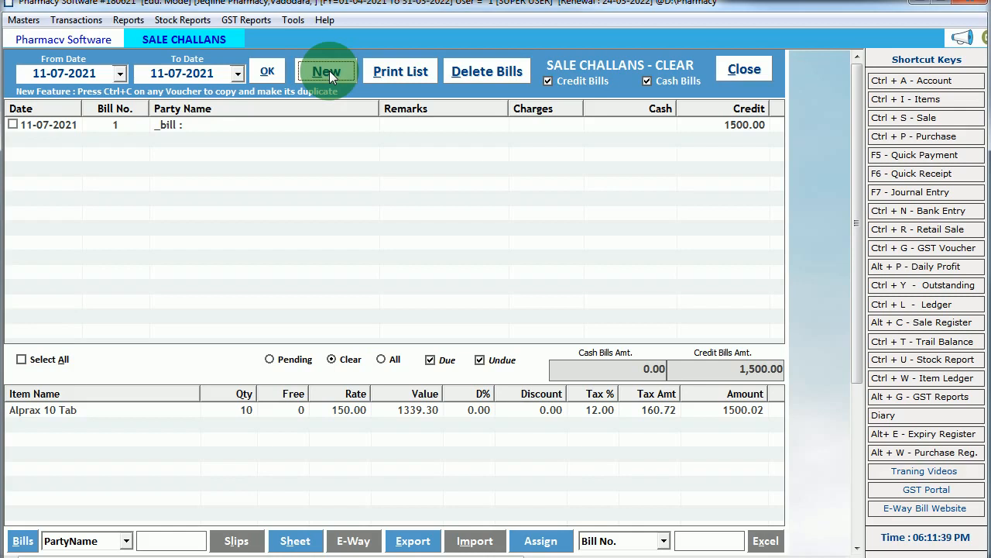
left_click(298, 360)
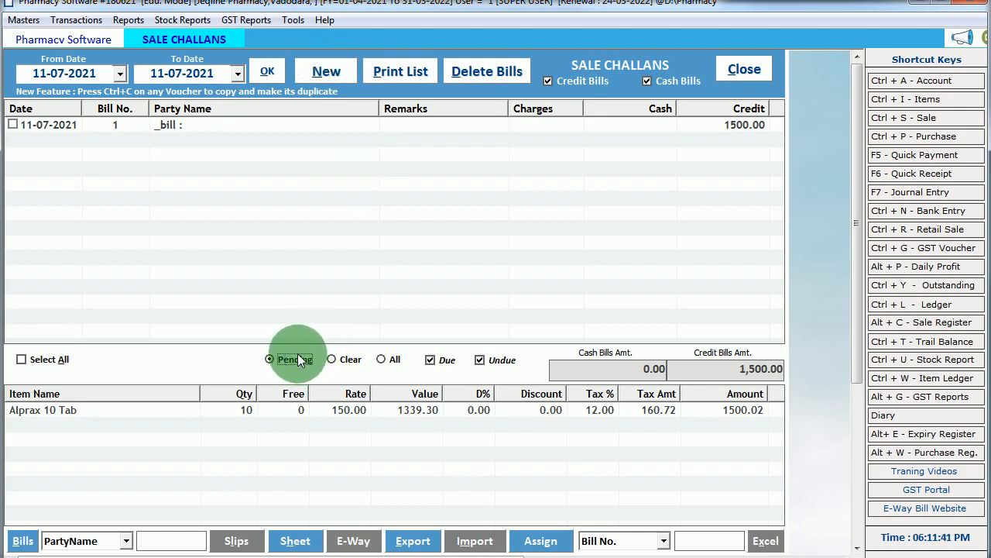
key("Escape")
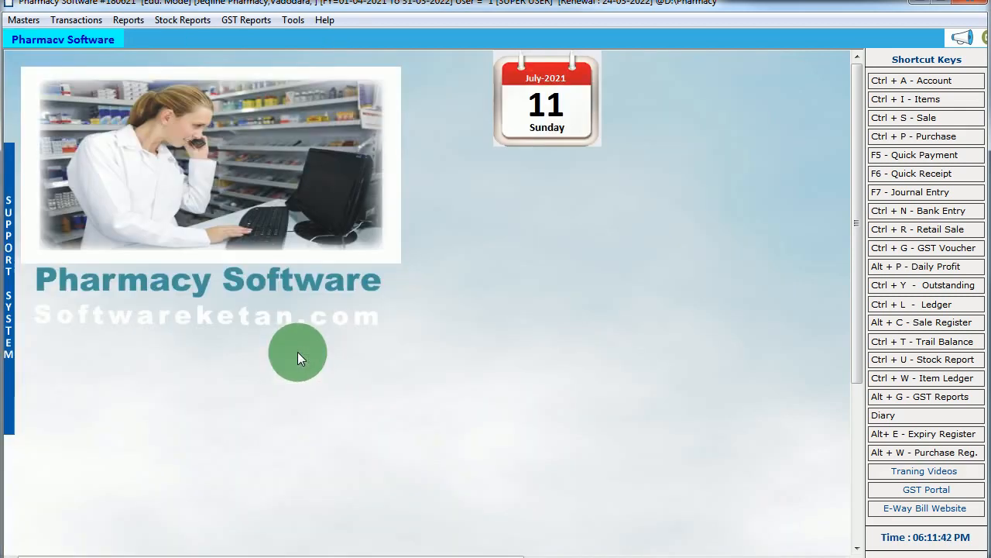
Step: Open the MANAN ENTERPRISE sale return, bill no. 1, from the sale return list
left_click(76, 19)
left_click(151, 130)
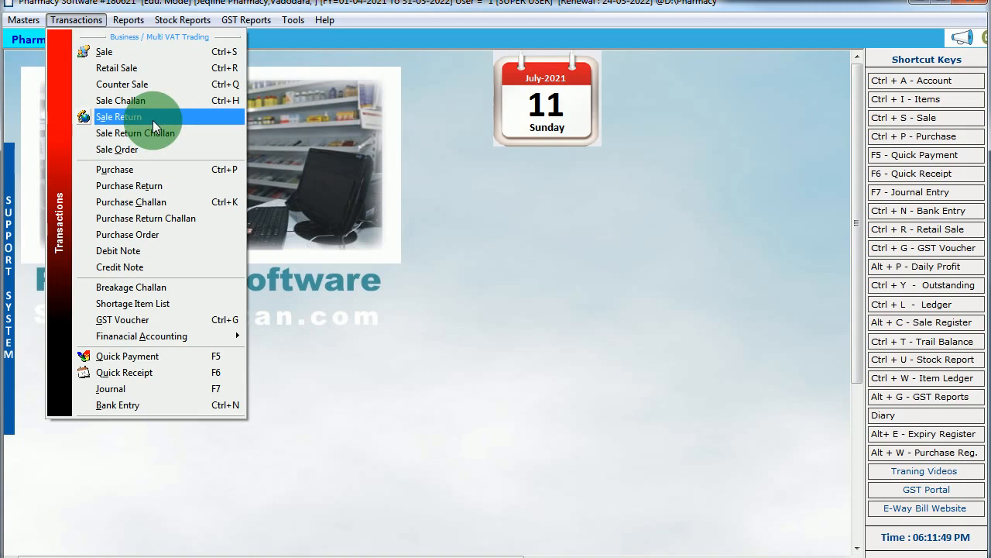
left_click(152, 120)
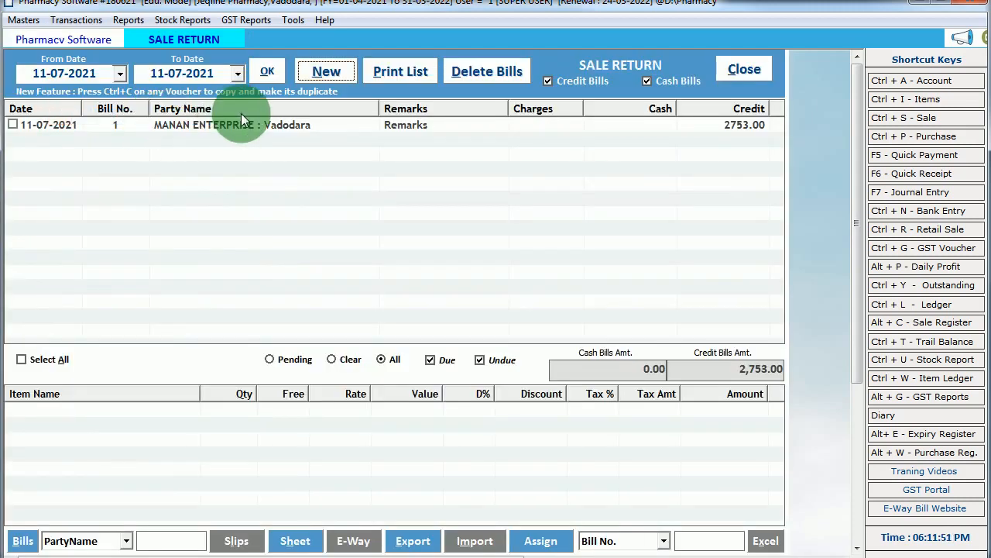
left_click(267, 132)
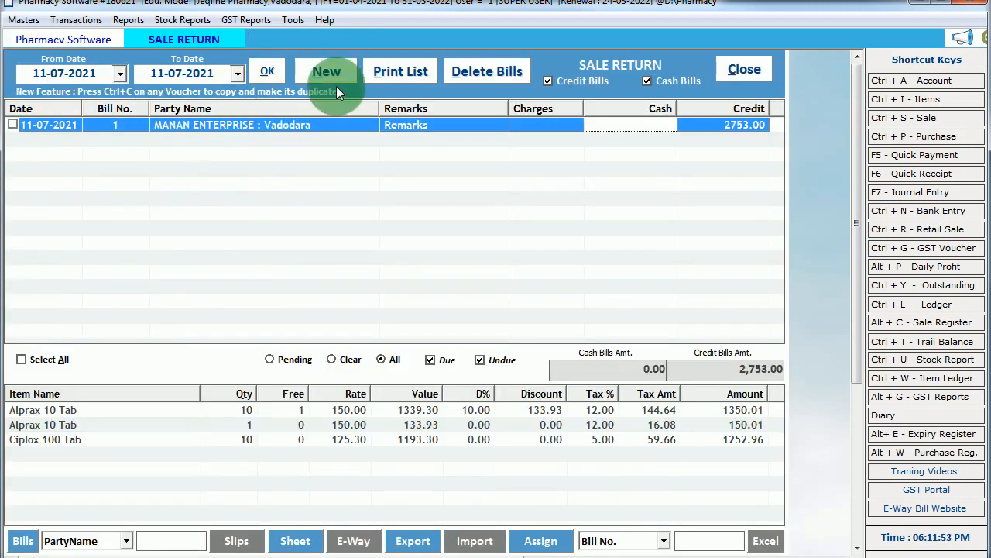
double_click(312, 124)
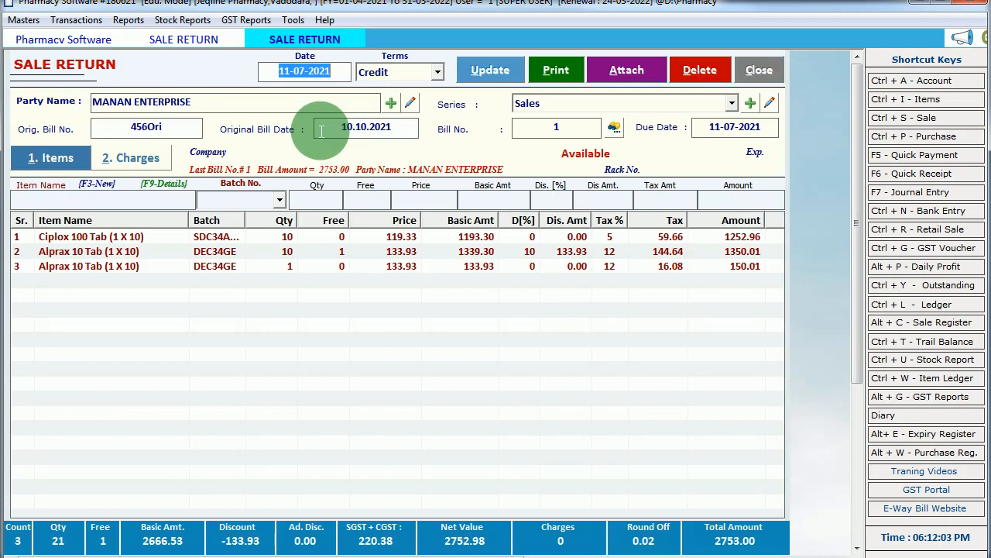
Step: Preview the sale return's print in the Sales Return.Credit Note format, then close the preview and the print dialog
left_click(75, 21)
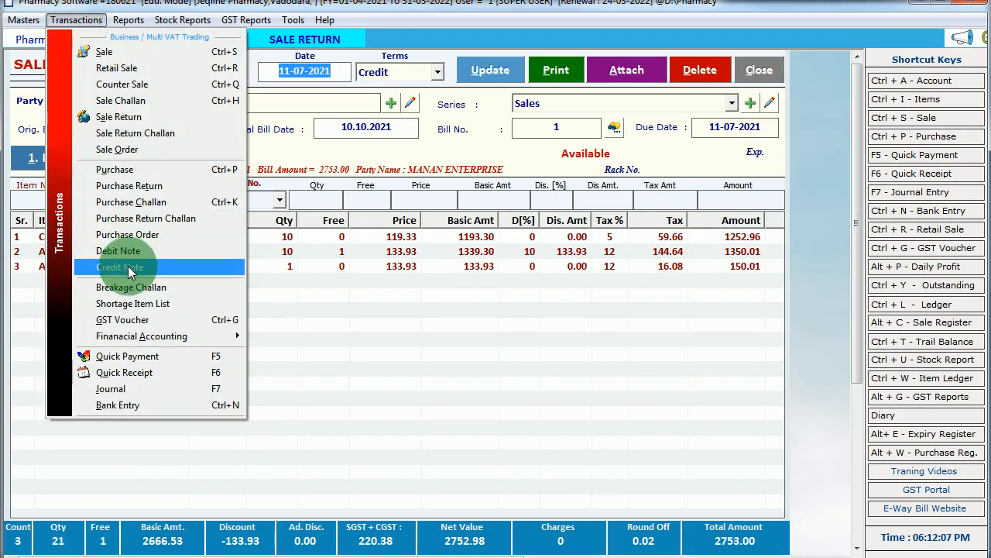
left_click(471, 284)
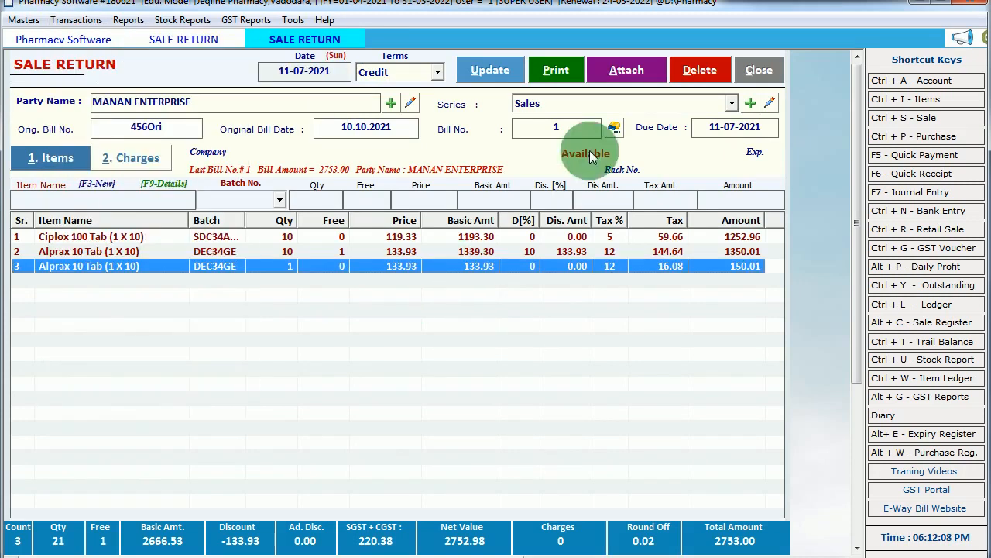
left_click(567, 71)
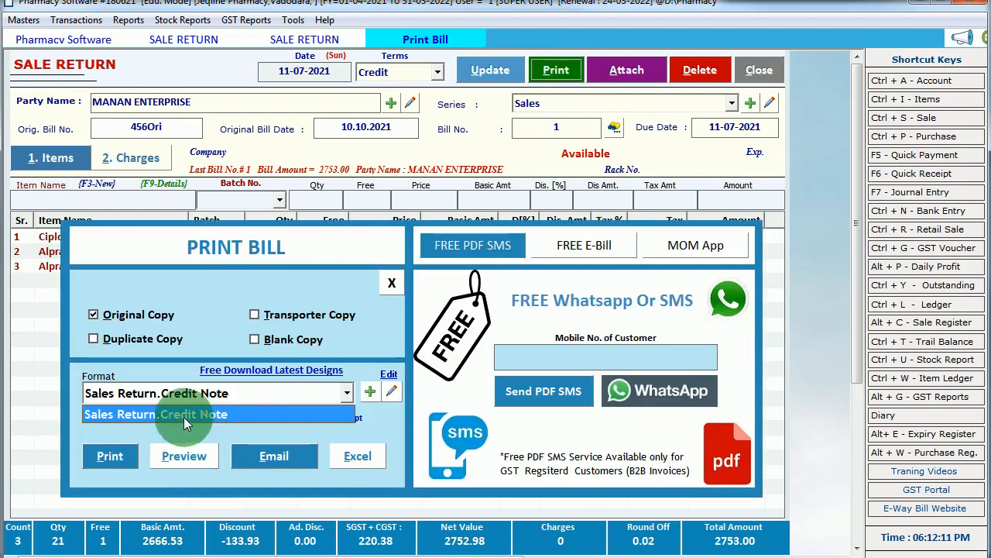
left_click(183, 415)
left_click(186, 455)
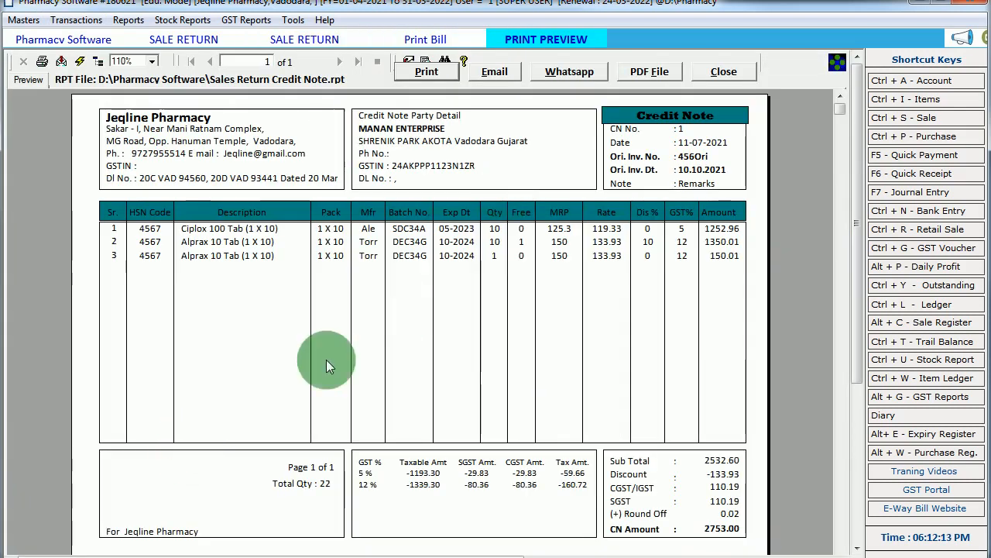
left_click(693, 155)
left_click(727, 73)
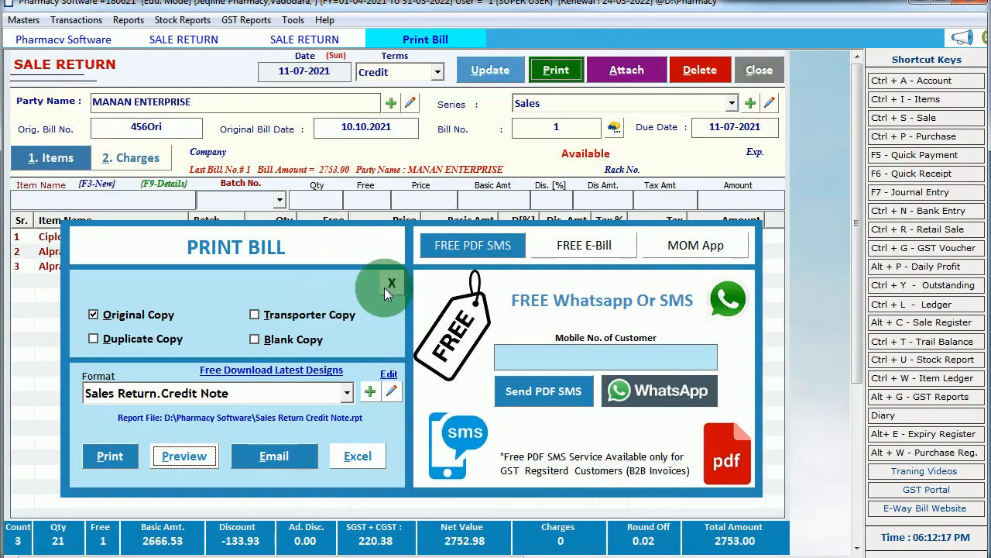
left_click(389, 284)
Step: Go over the original bill number and original bill date fields, then close the sale return form
left_click(181, 133)
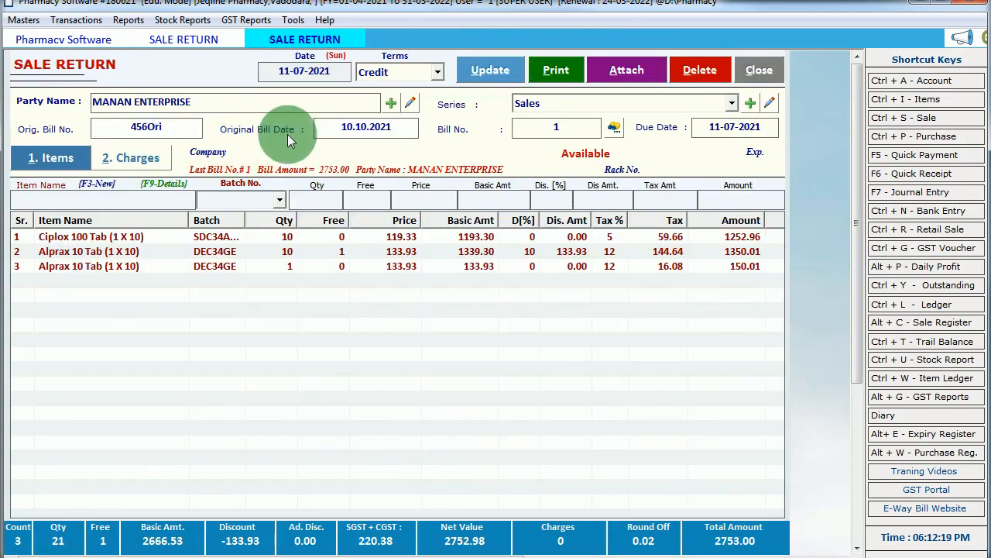
left_click(358, 135)
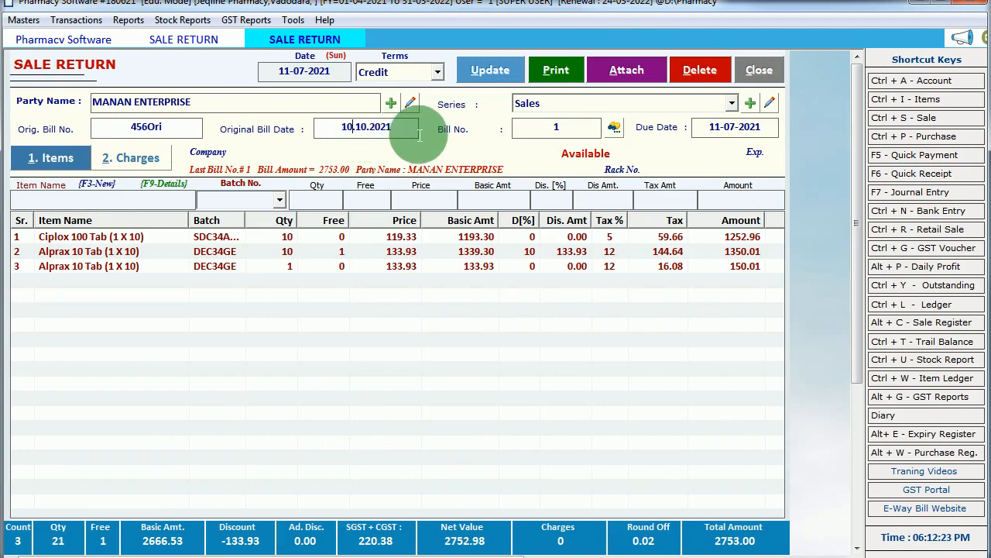
key("Escape")
left_click(515, 330)
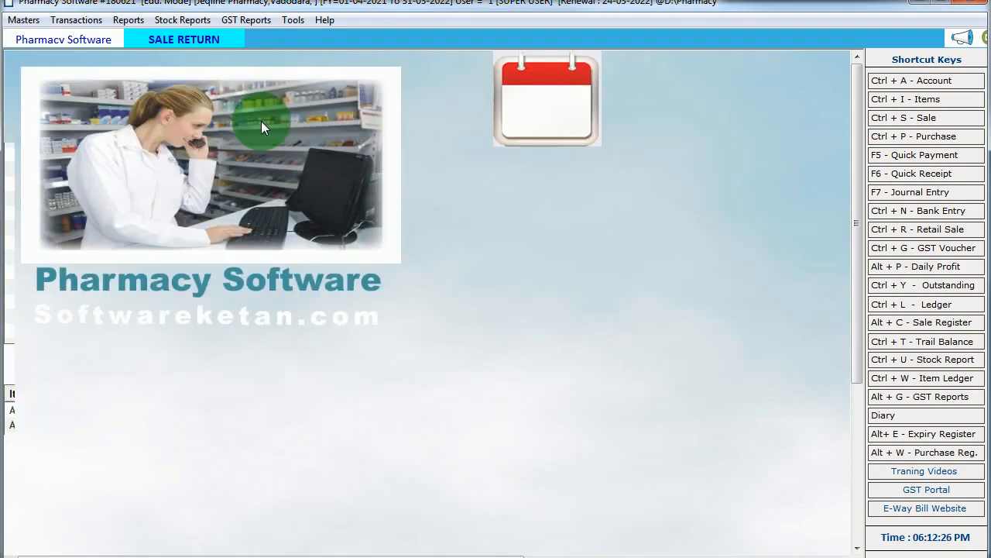
Step: Open the purchase bill list and start a new credit purchase bill dated 11-07-2021
left_click(78, 21)
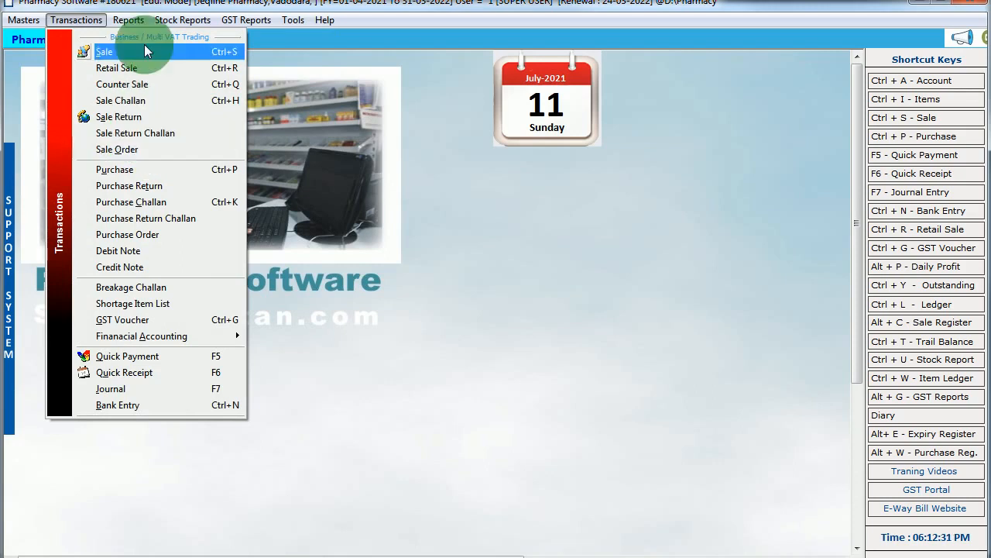
left_click(194, 179)
left_click(223, 130)
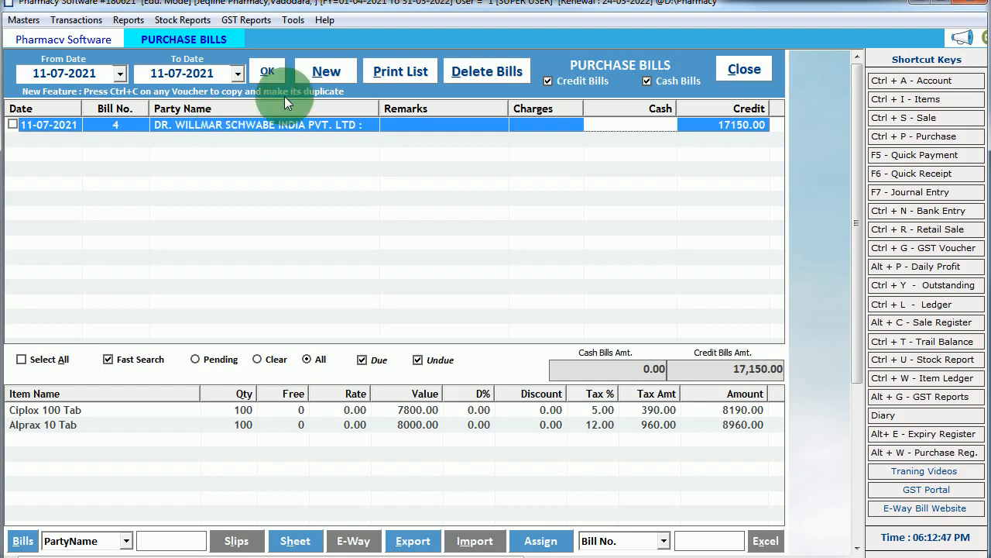
left_click(338, 70)
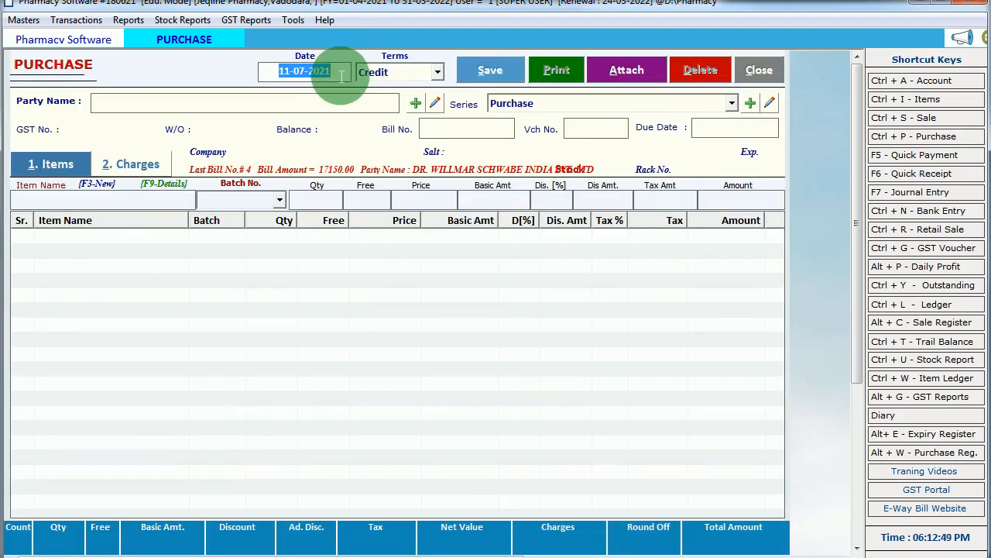
key("Return")
key("Return")
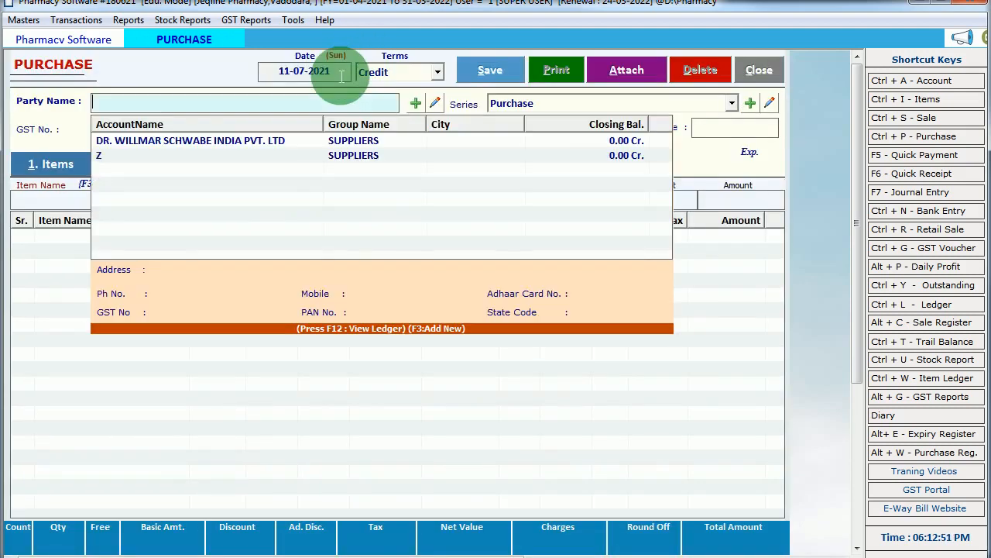
Step: Create a new party account from the purchase bill and enter Sharusti enterprise as its account name
left_click(415, 103)
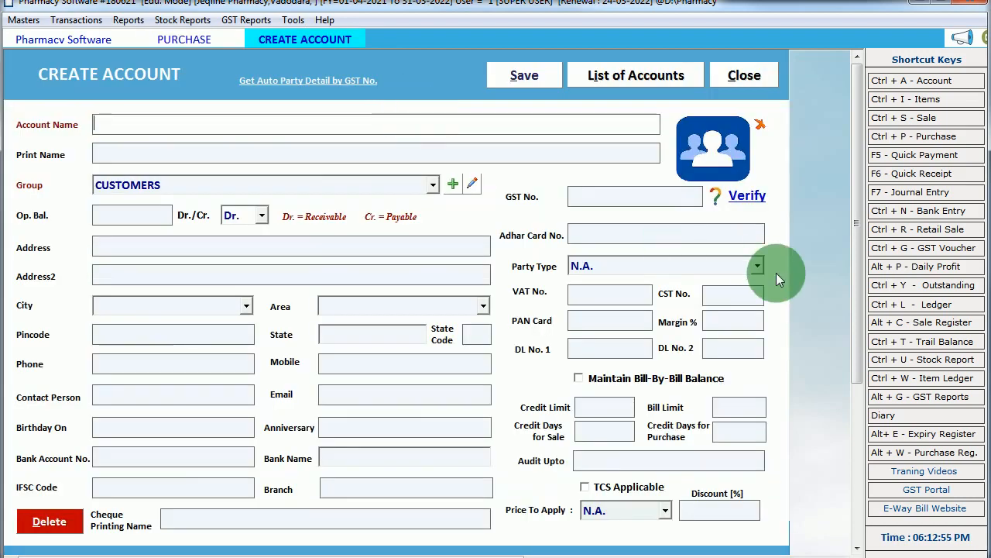
type("S")
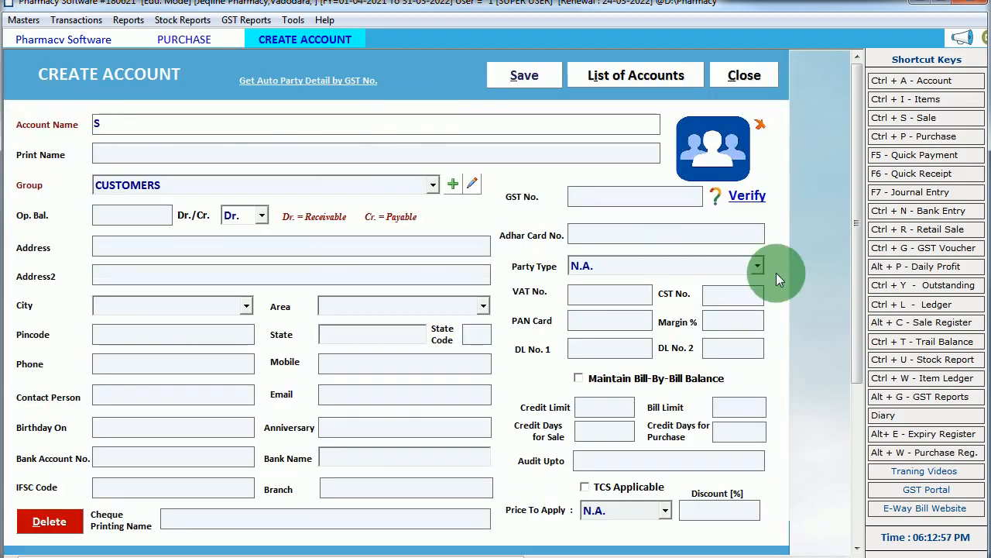
type("ha")
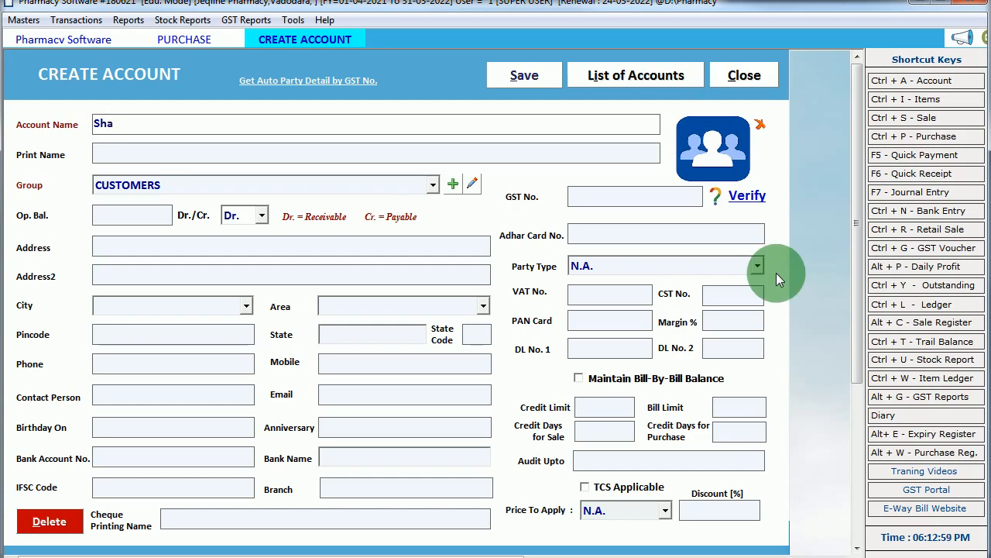
type("rusti entero")
key("BackSpace")
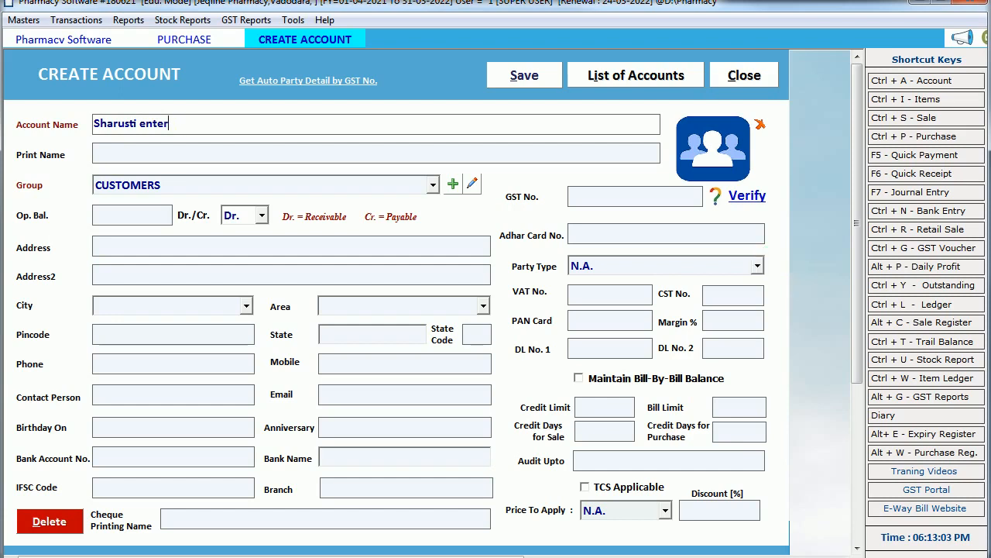
type("prise")
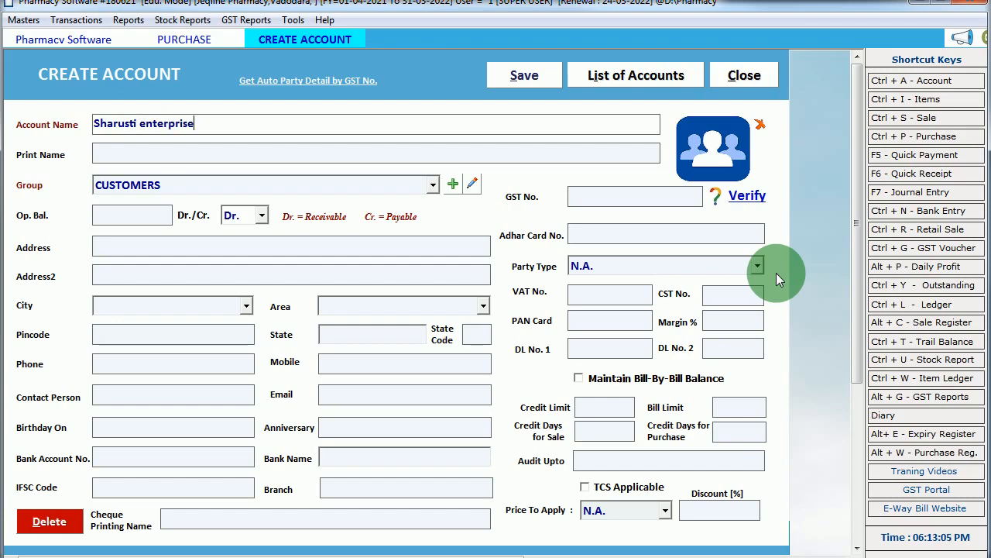
Step: Keep the account group as CUSTOMERS, set the city to Vadodara, and save the new account
key("Return")
key("Return")
key("Return")
key("Return")
key("Return")
key("Return")
key("Return")
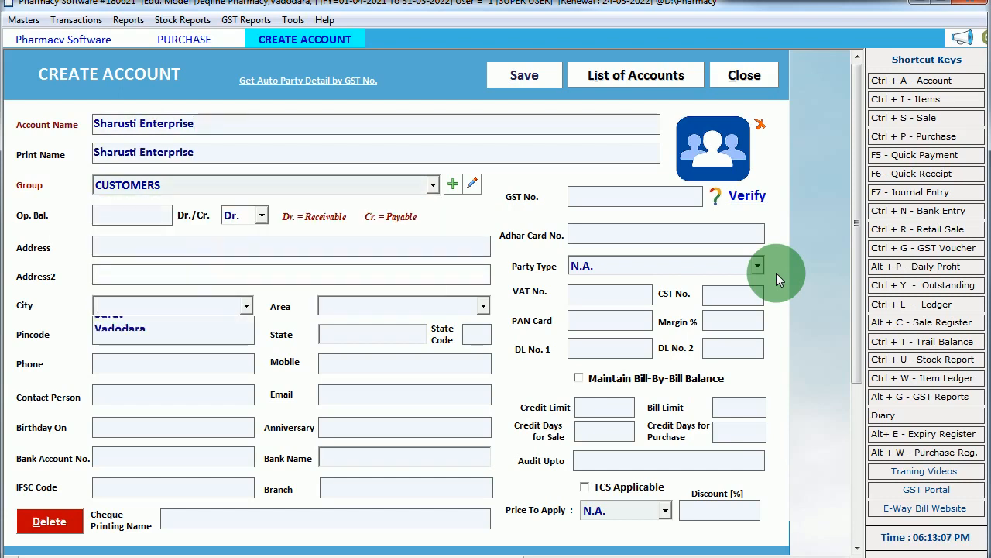
key("Down")
key("Down")
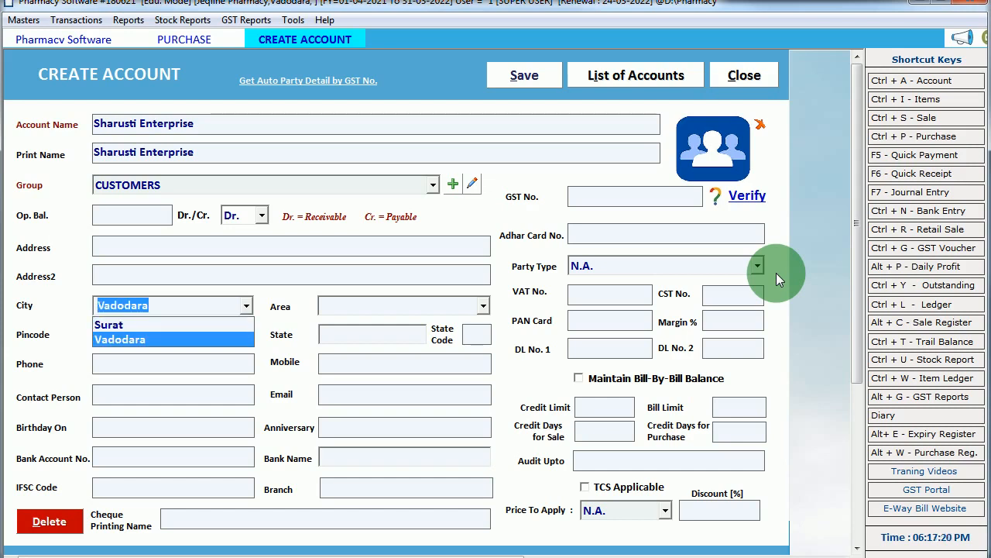
key("Return")
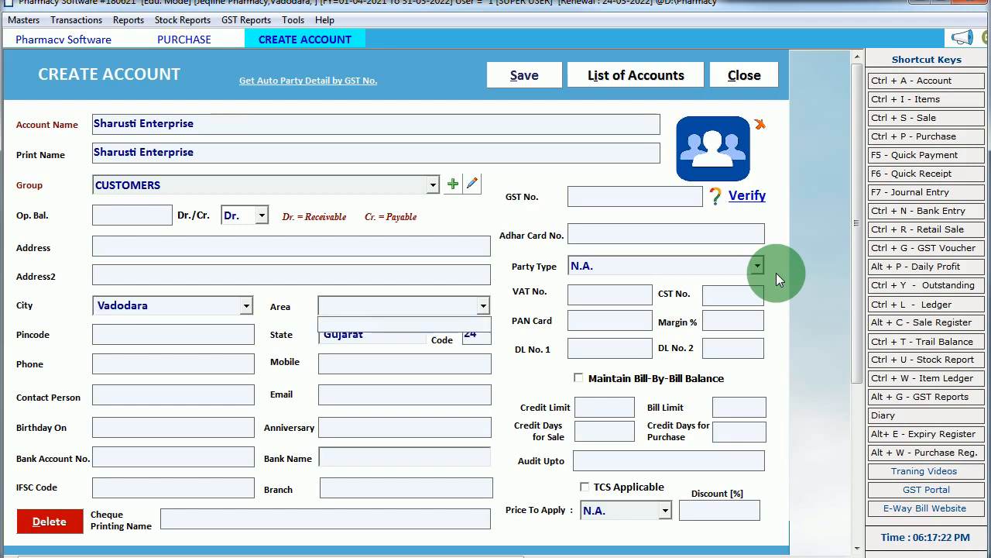
key("Return")
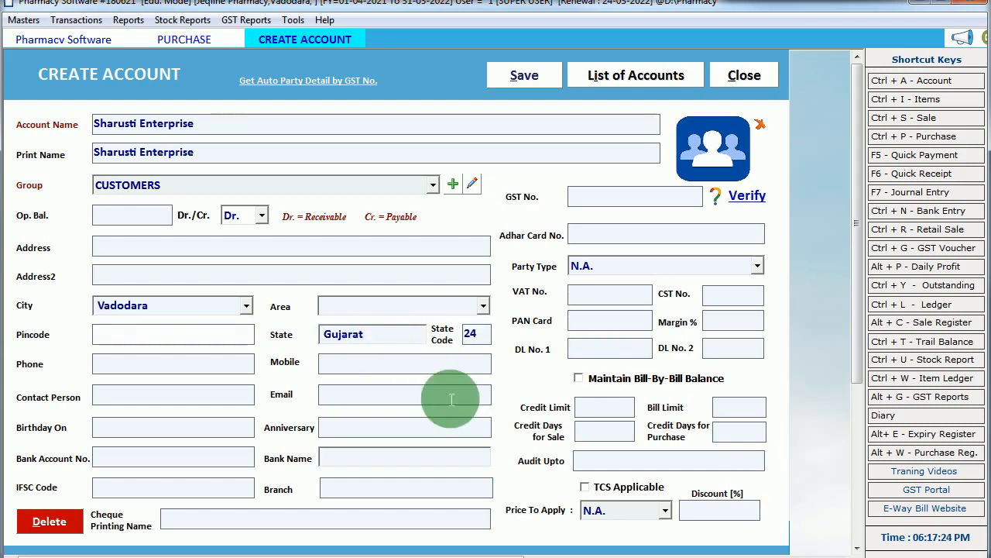
left_click(516, 75)
Step: Shorten the purchase bill's party name to Sharusti Enterp and try to open the account for editing
left_click(262, 110)
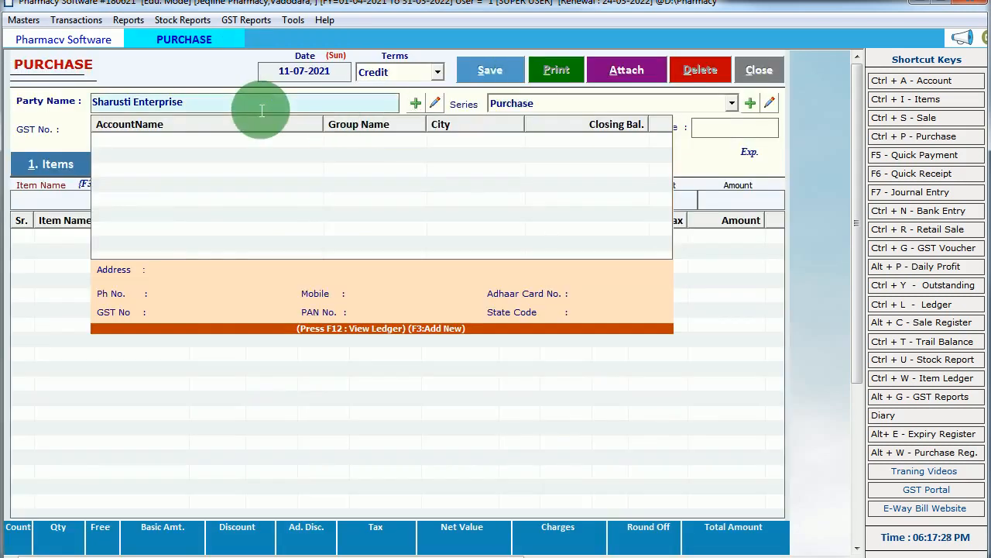
key("BackSpace")
key("BackSpace")
key("BackSpace")
key("BackSpace")
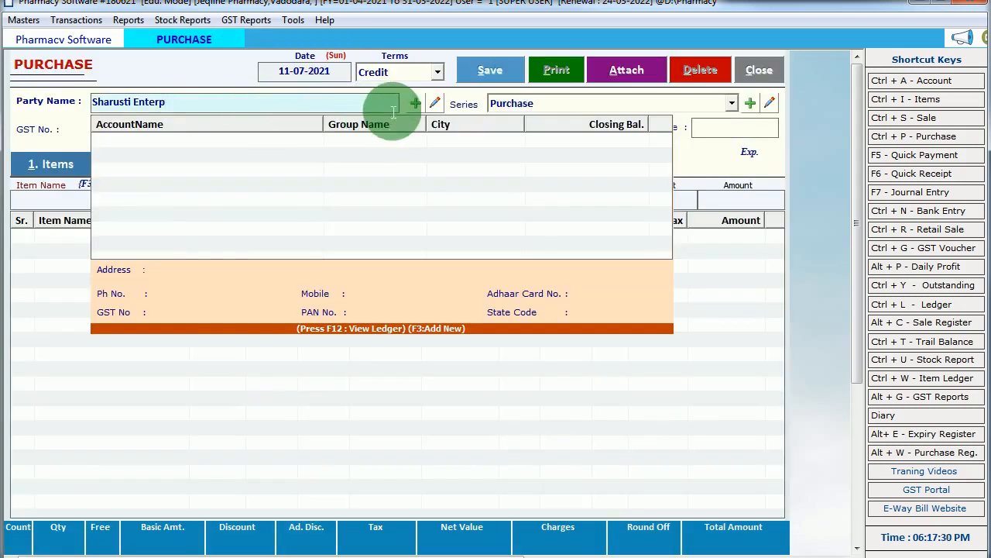
left_click(436, 104)
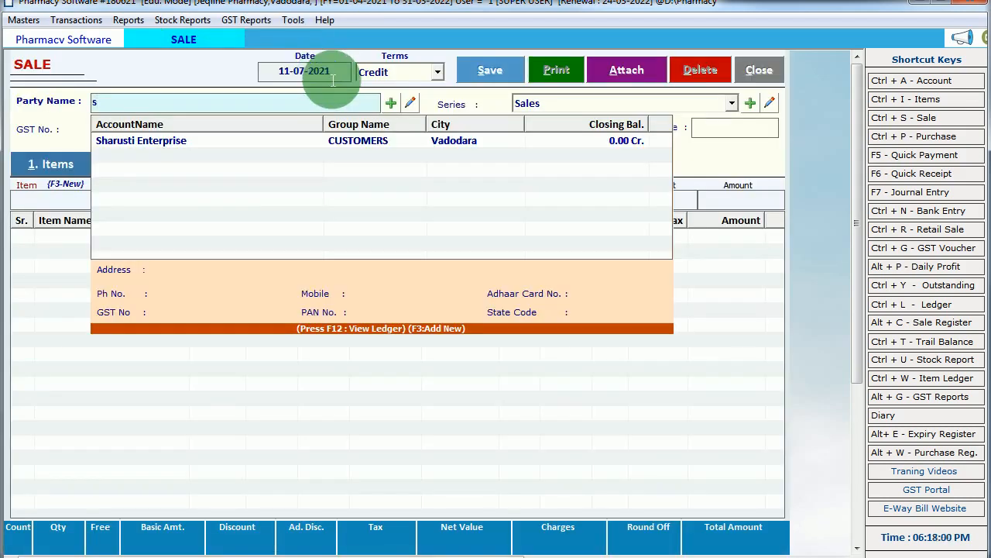
Step: Select the customer account Sharusti Enterprise as the new sale bill's party and accept the proposed bill number
left_click(159, 144)
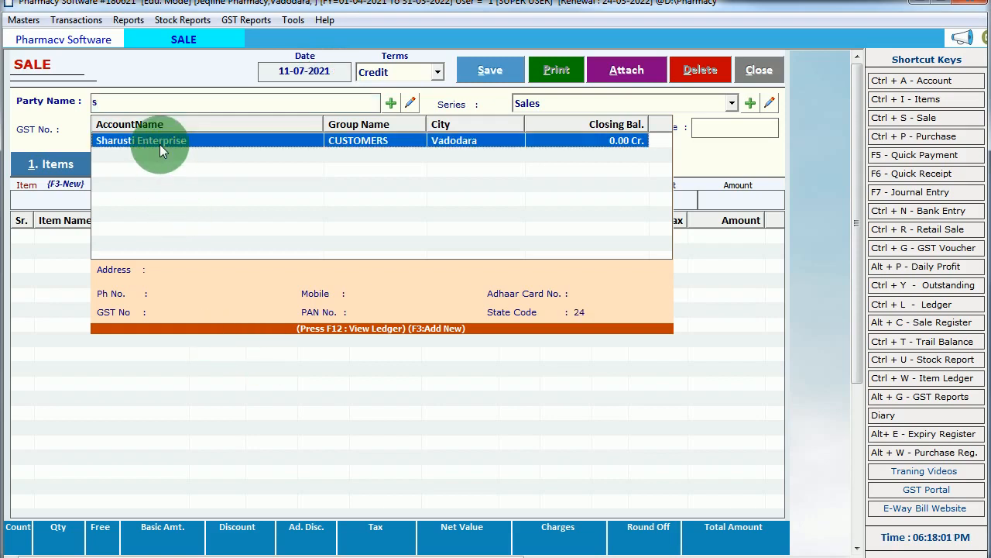
left_click(160, 144)
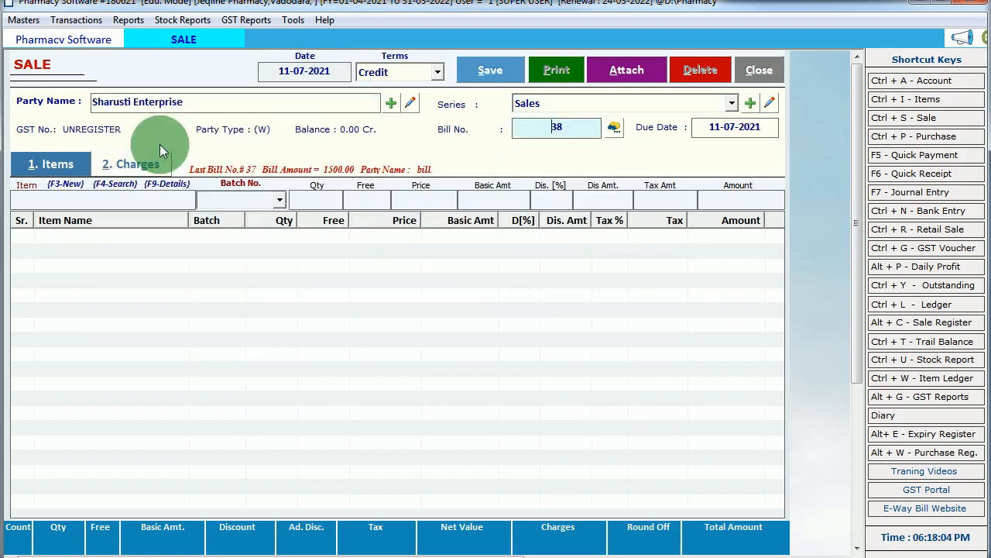
key("Return")
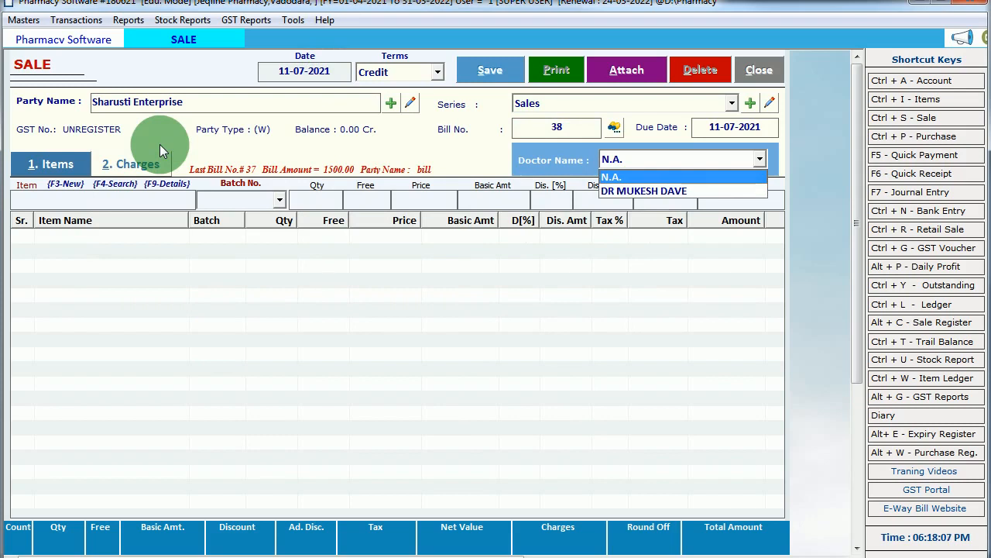
Step: Switch to a purchase bill, select the supplier Sharusti Enterprise as its party, and accept the Purchase series
key("ctrl+p")
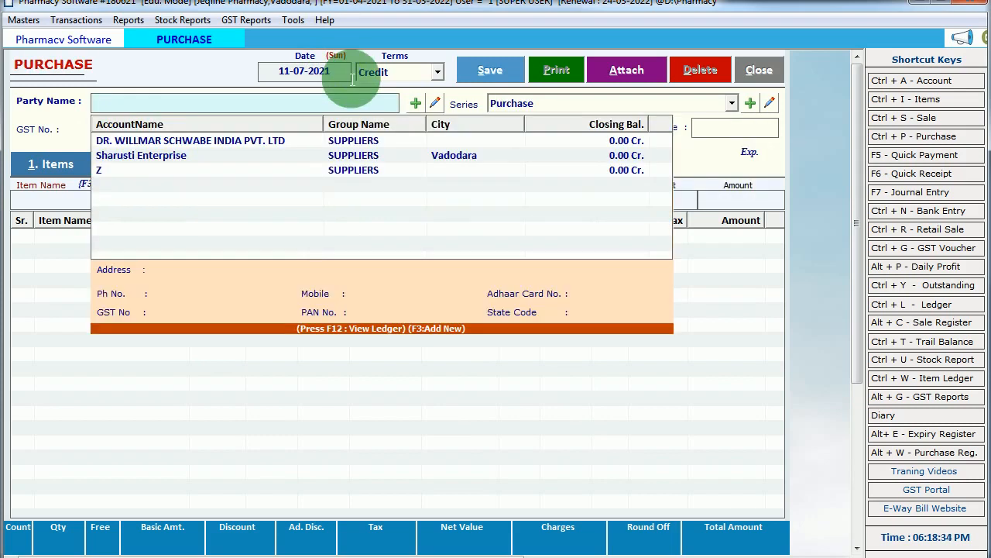
left_click(110, 155)
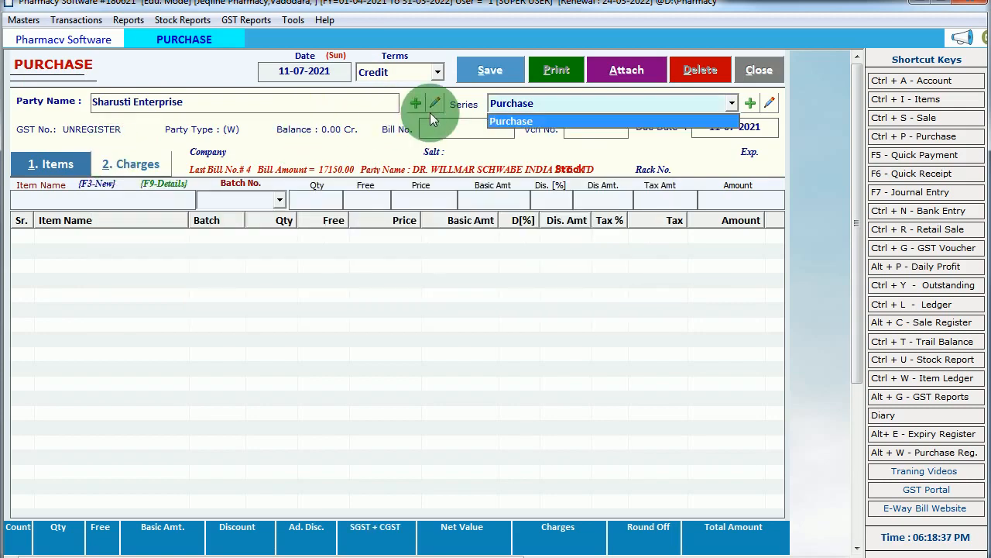
key("Return")
Step: Open the Sharusti Enterprise account for editing, keep its group as SUPPLIERS, update it, and return to the purchase bill's party name
left_click(435, 104)
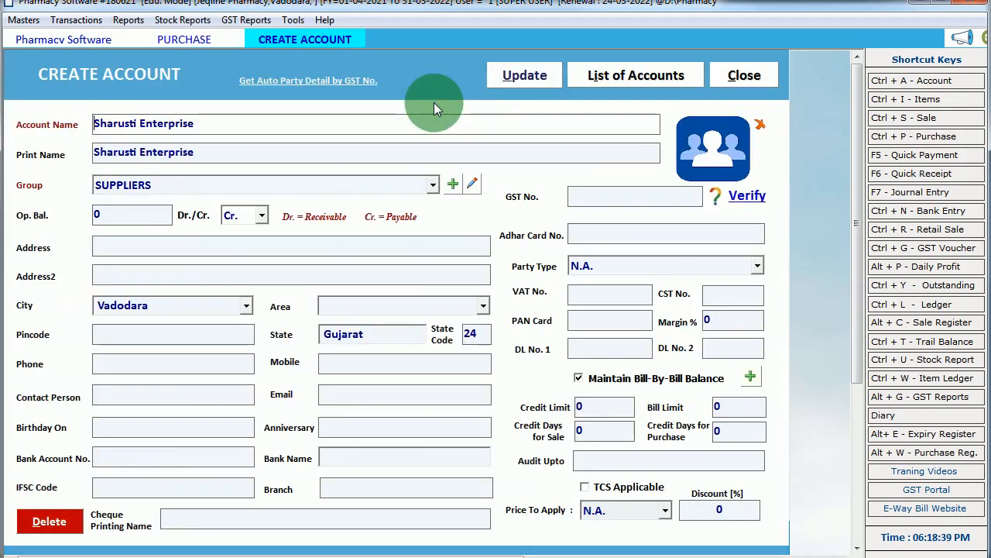
left_click(158, 184)
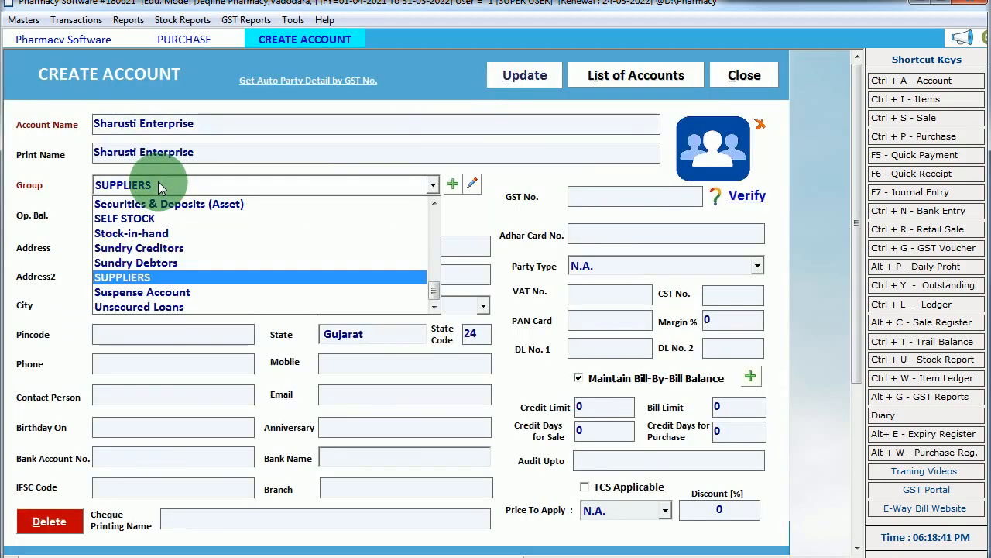
left_click(158, 184)
left_click(158, 184)
left_click(158, 184)
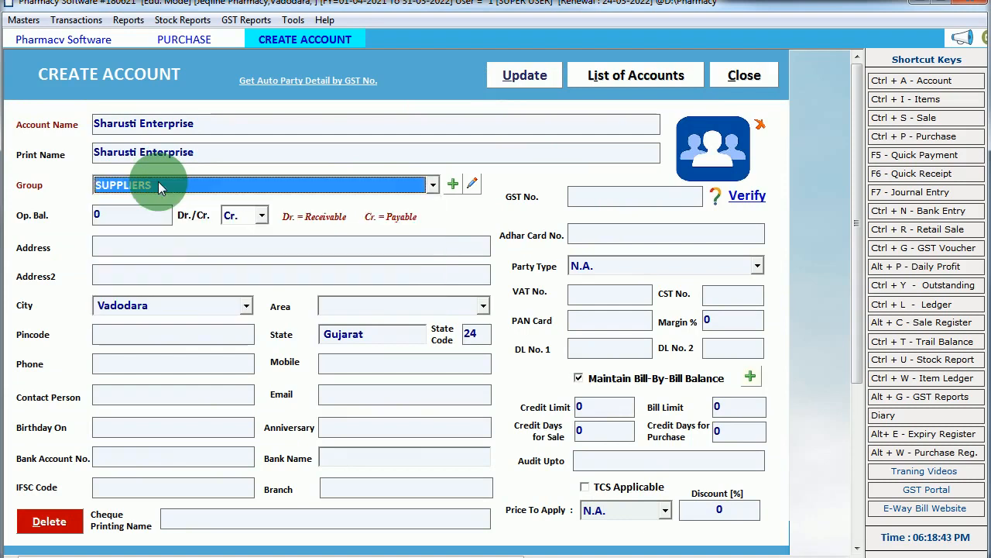
left_click(158, 183)
left_click(398, 183)
left_click(548, 77)
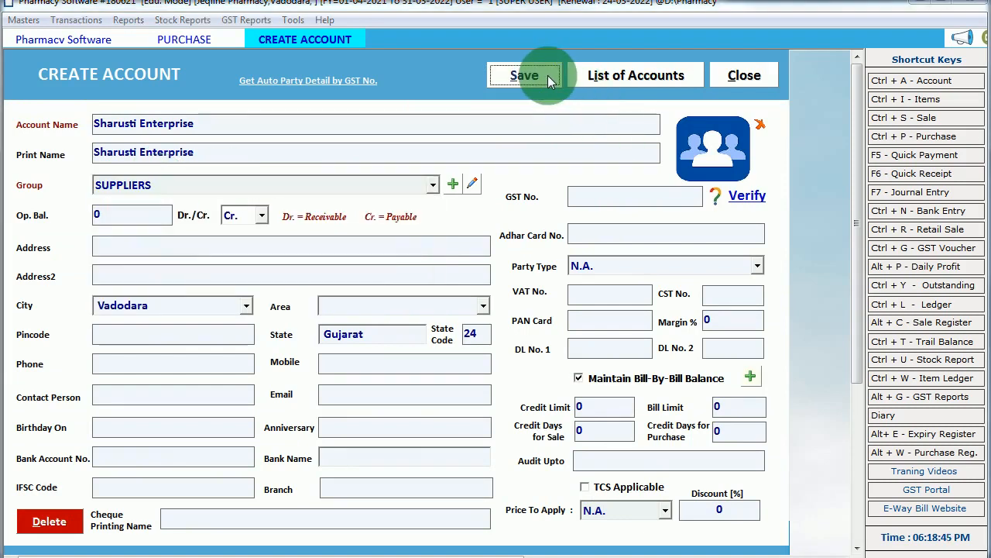
left_click(572, 333)
left_click(756, 76)
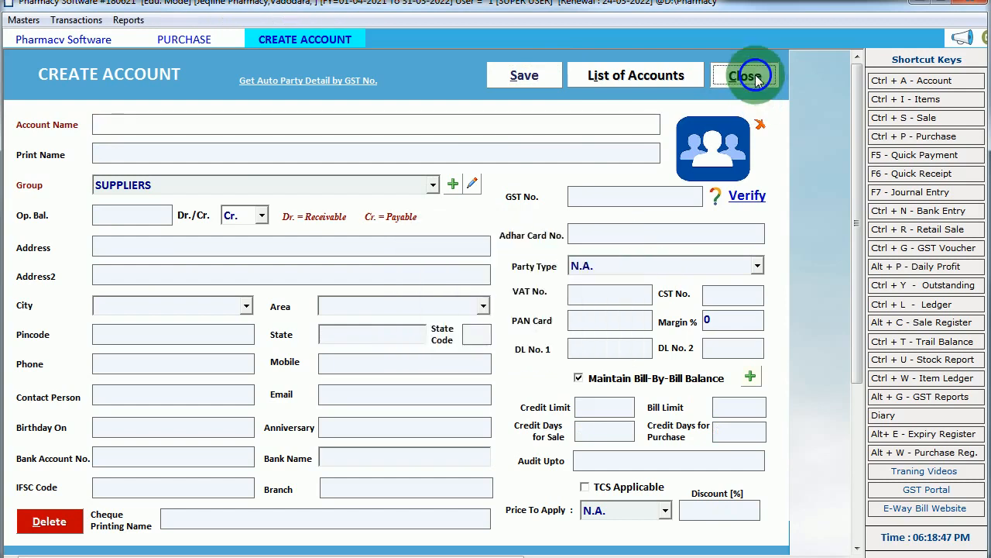
left_click(224, 106)
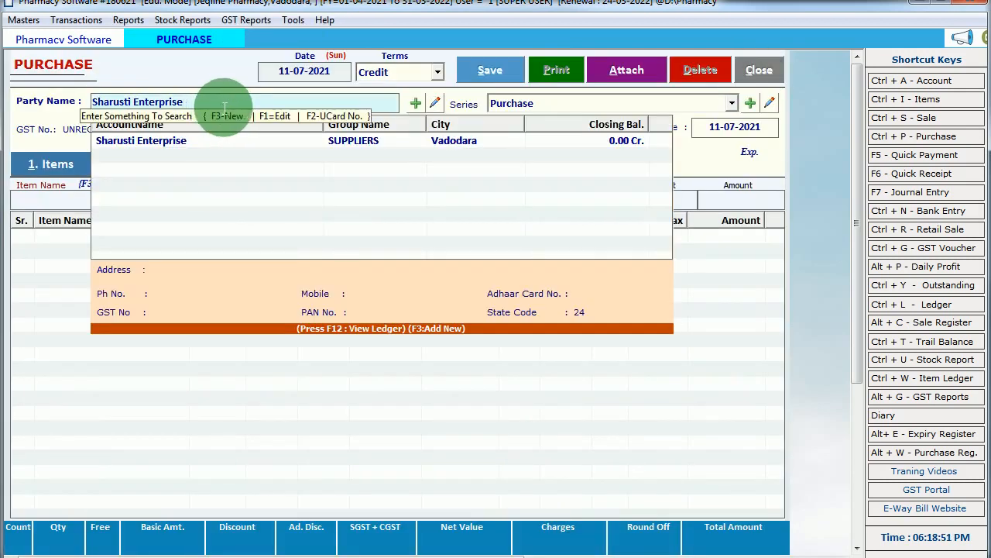
Step: In the general options, turn off showing only suppliers in purchases and customers in sales, apply the change and close the options
left_click(293, 20)
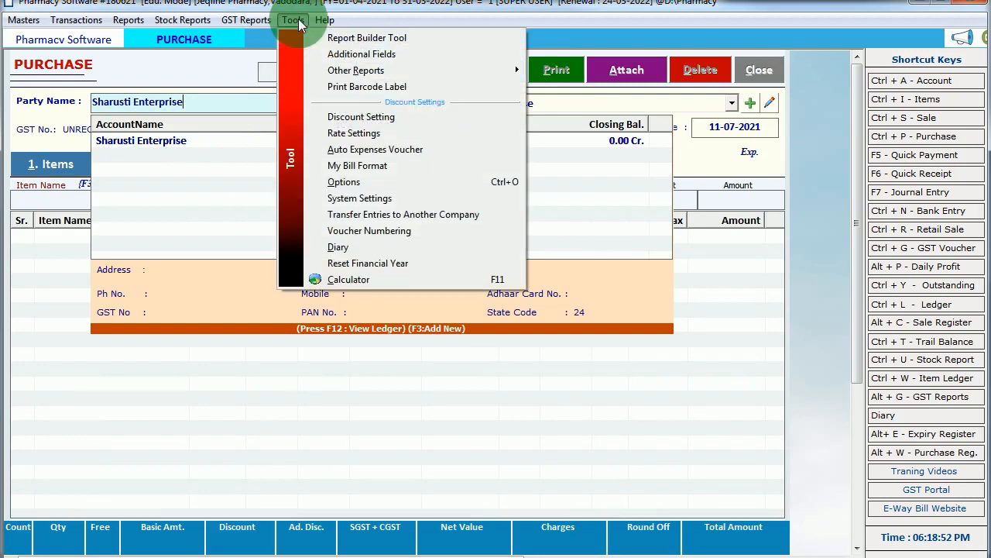
left_click(371, 183)
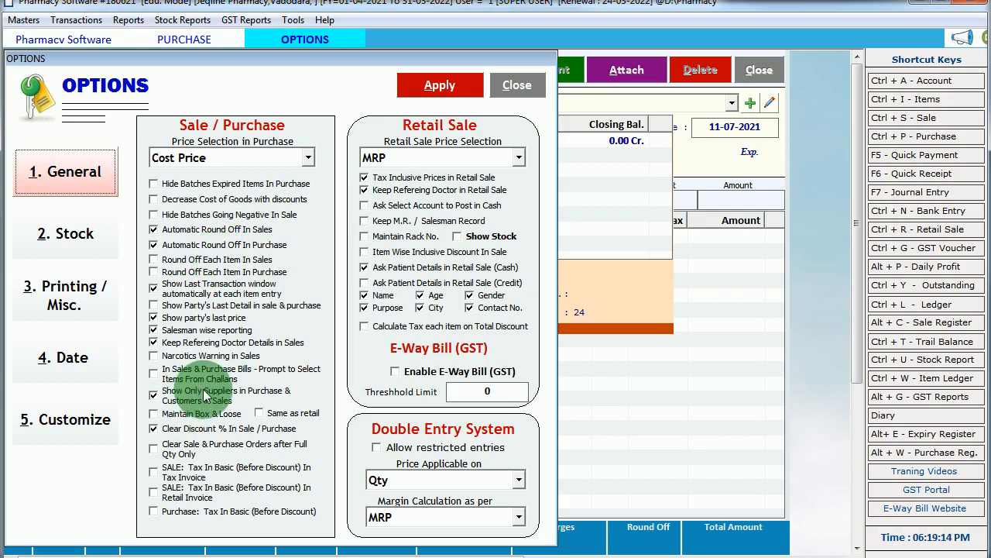
left_click(175, 398)
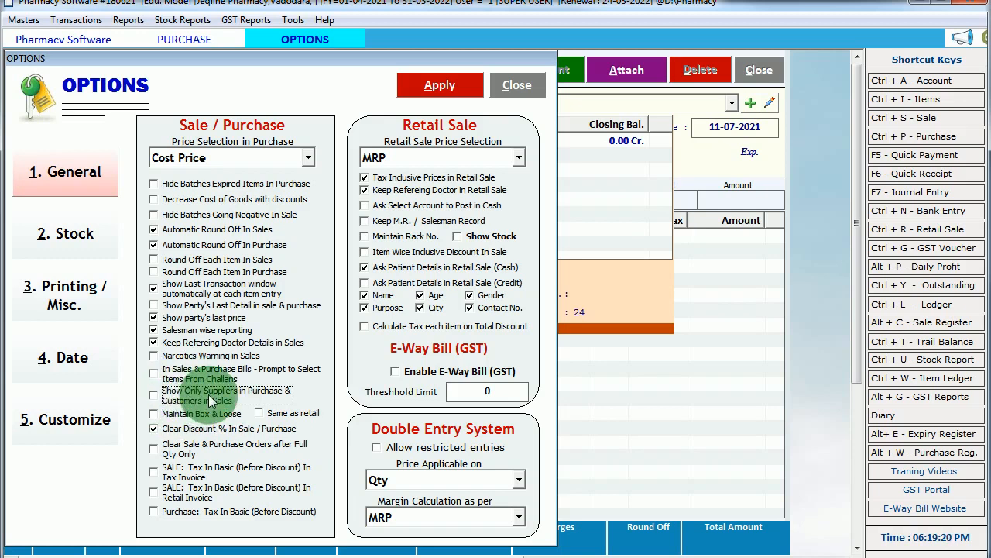
left_click(440, 86)
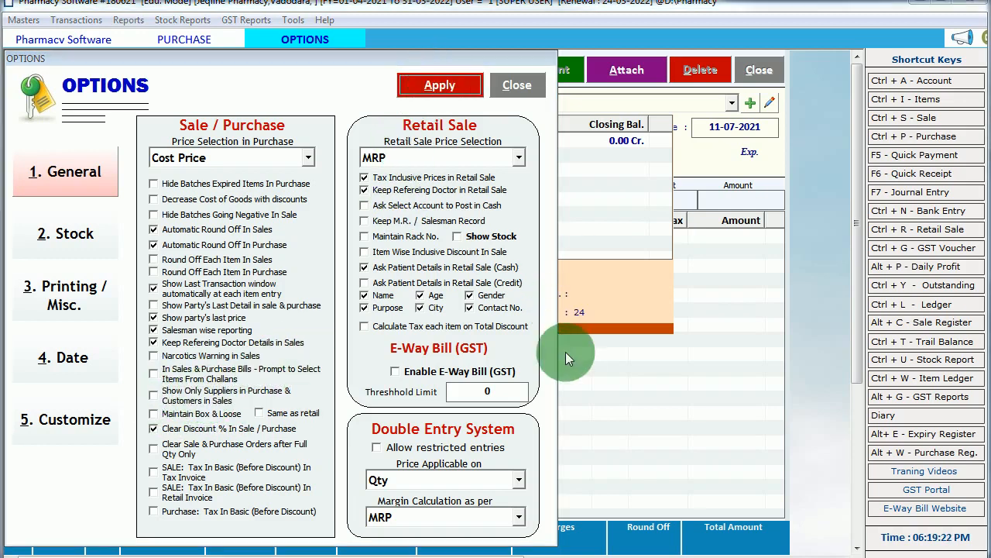
left_click(535, 329)
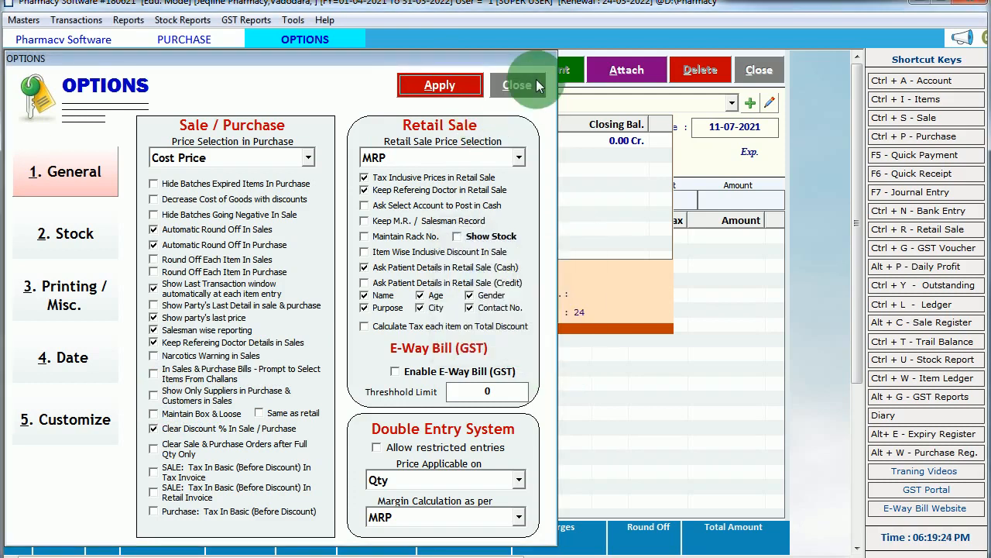
left_click(525, 84)
Step: Select Sharusti Enterprise as the purchase party, leave the bill date blank, enter invoice amount 10000, and accept the proposed bill and voucher numbers
left_click(156, 139)
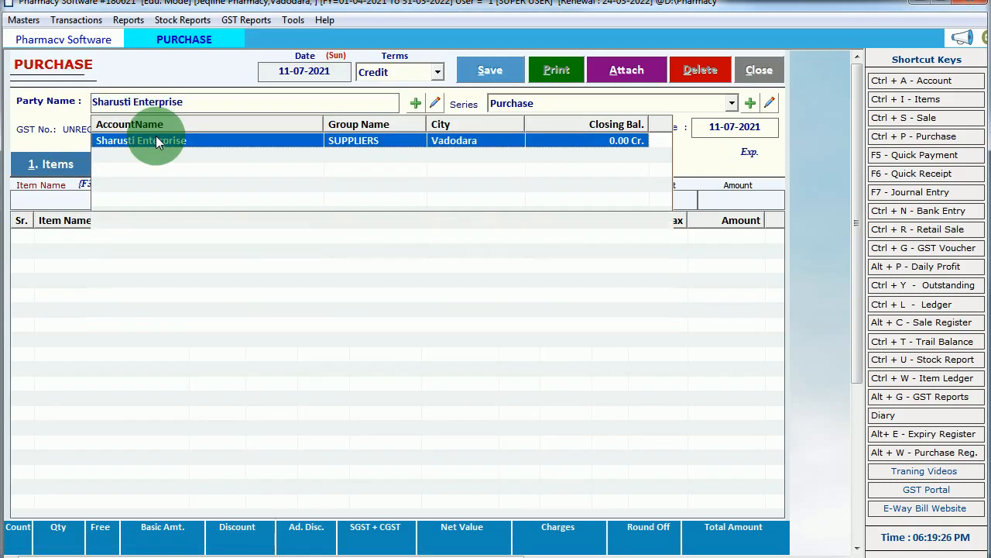
key("Return")
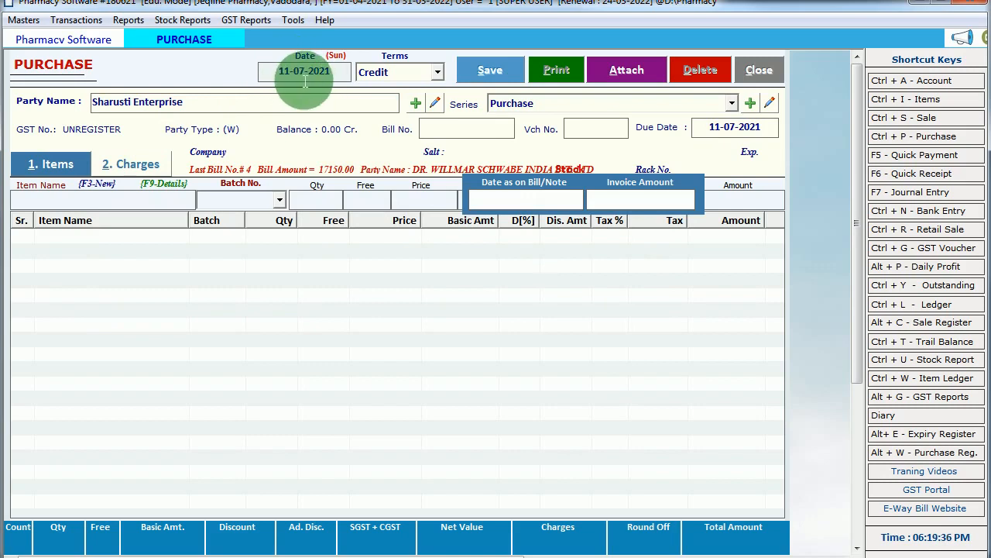
key("Return")
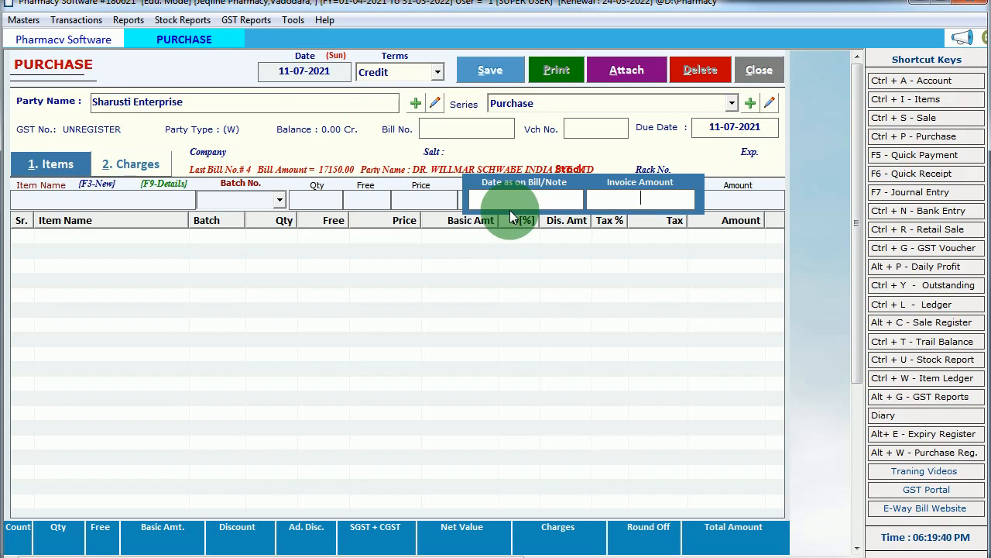
type("10000")
key("Return")
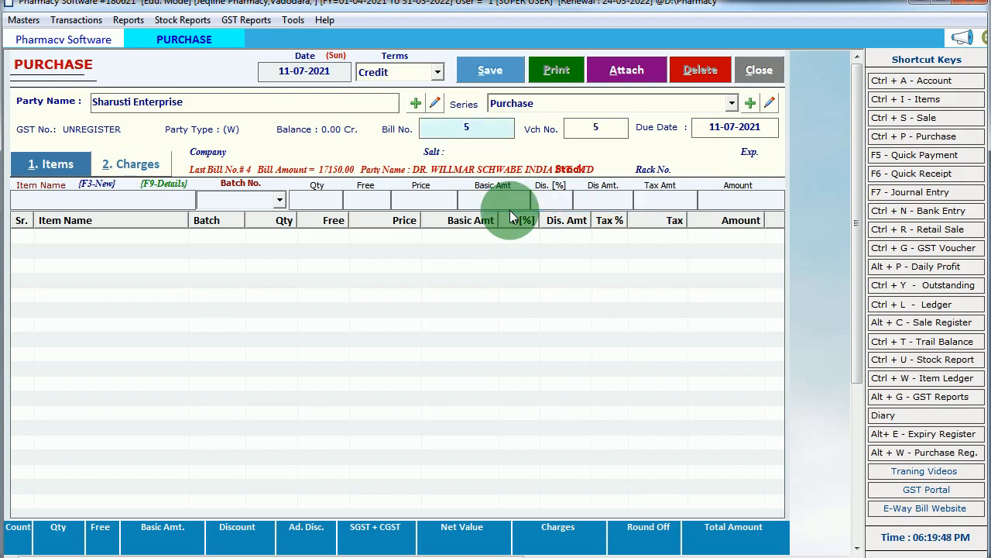
key("Return")
key("Return")
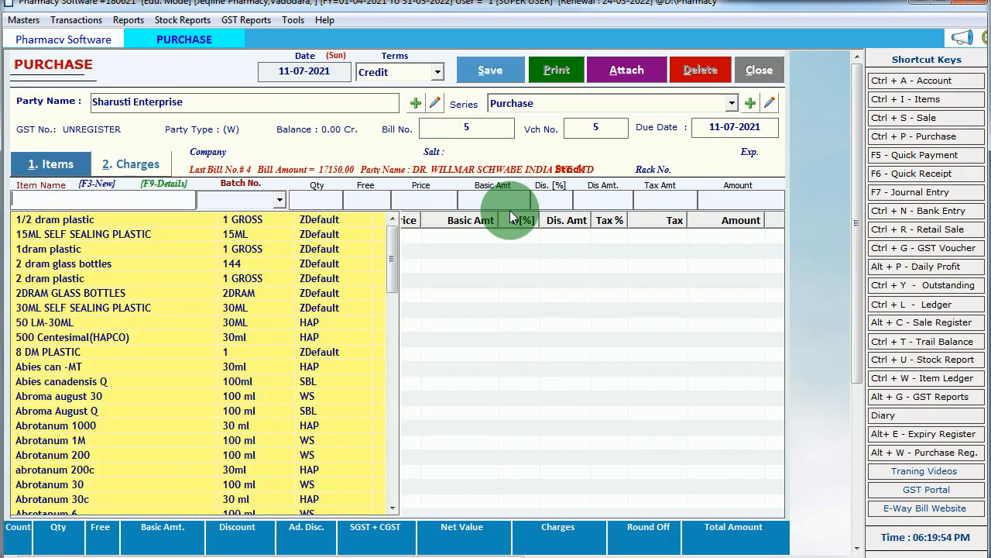
Step: Search the items for "alp" and choose Alprax 10 Tab for the first purchase line
type("alp")
key("Down")
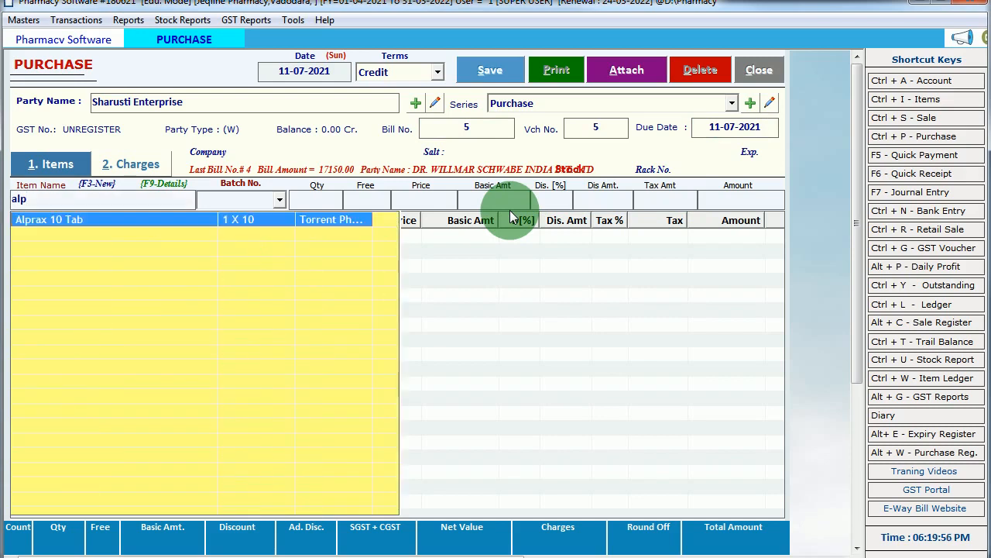
key("Return")
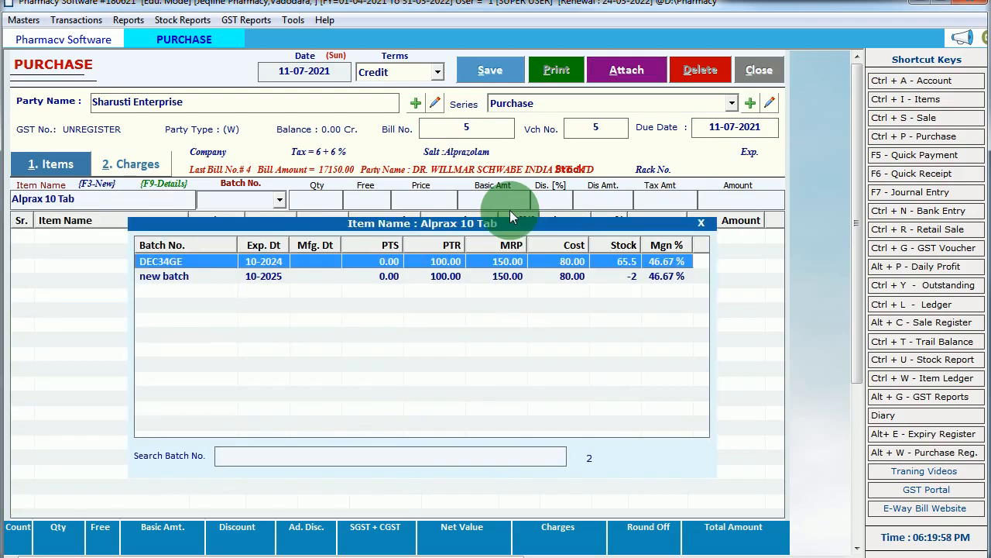
key("Down")
key("Up")
key("Down")
key("Up")
key("Down")
key("Up")
key("F3")
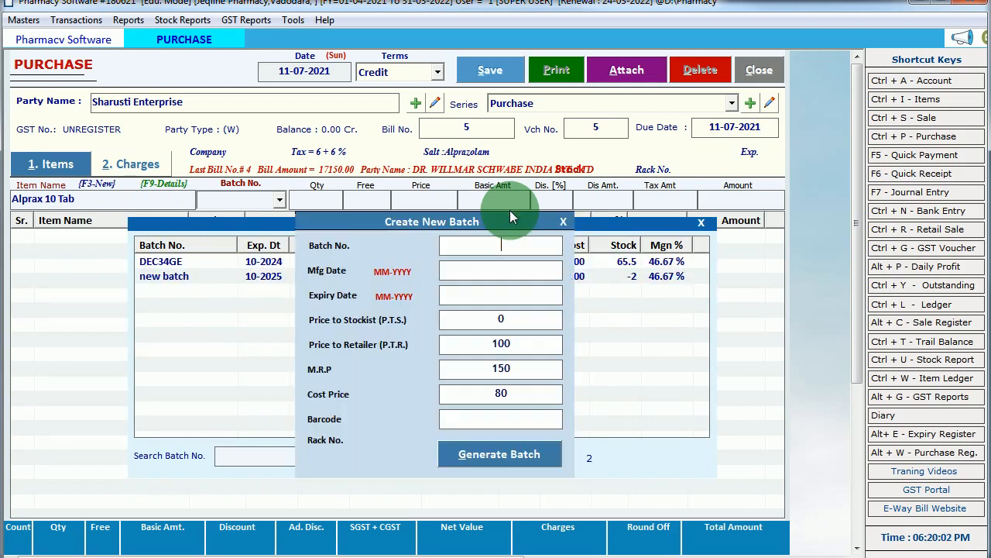
left_click(563, 225)
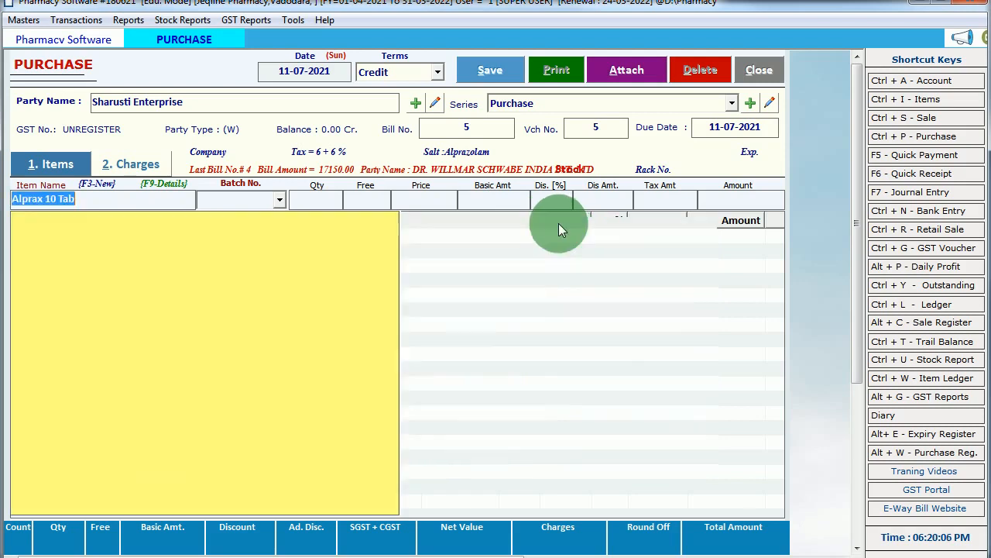
Step: Choose Alprax 10 Tab again with batch DEC34GE, and enter quantity 50 with 5 free
double_click(175, 222)
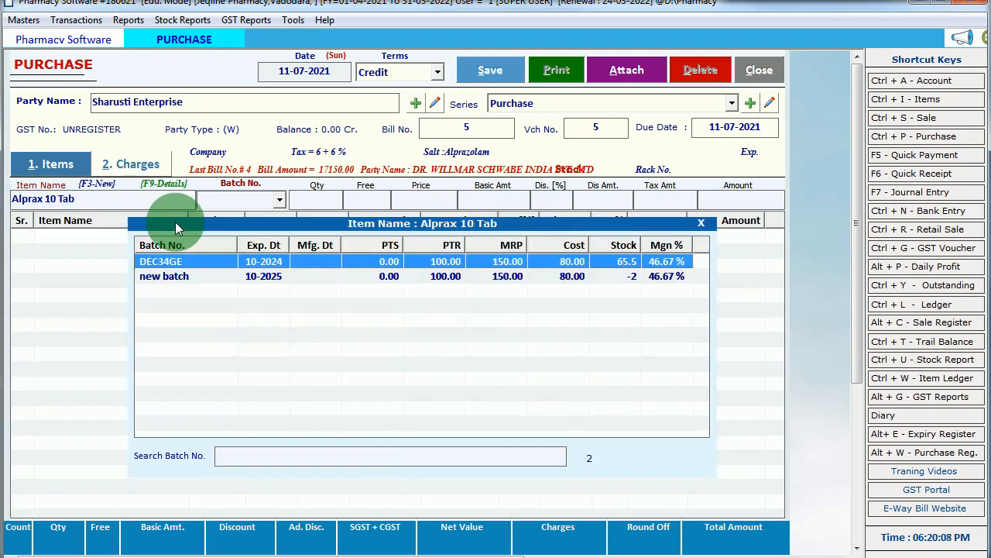
key("Down")
key("Up")
key("Return")
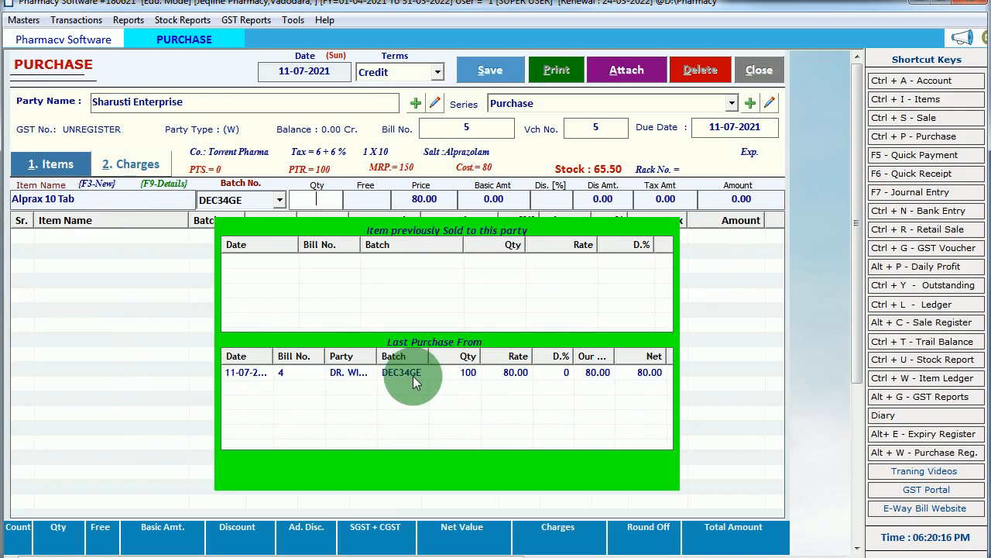
type("50")
key("Return")
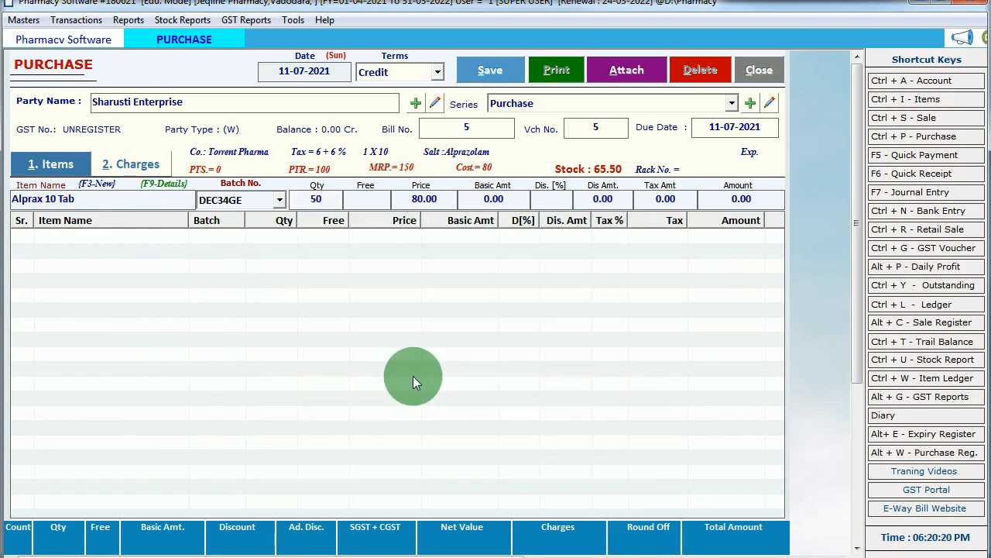
type("5")
key("Return")
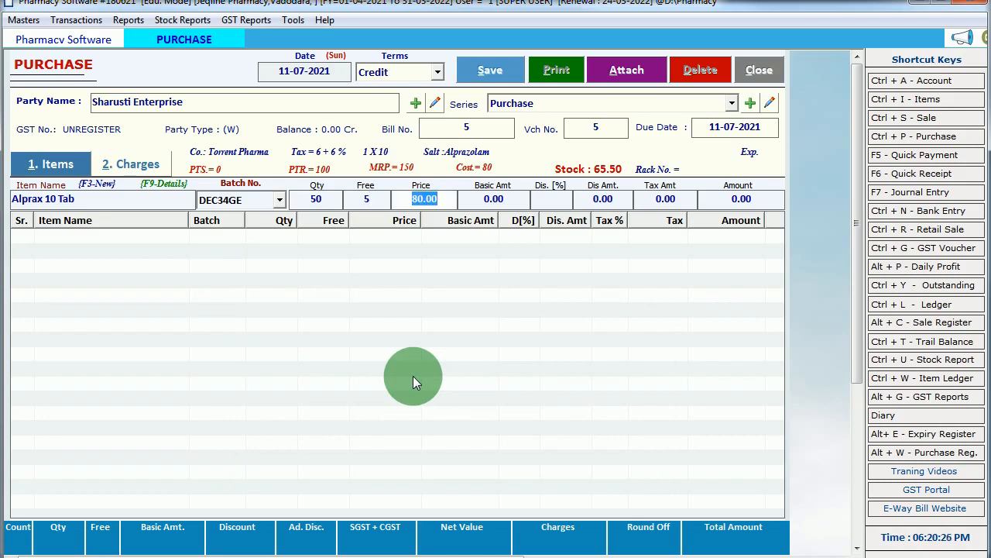
Step: Set the Alprax 10 Tab price to 79.5 with a 2% discount and add the line to the purchase bill
type("79.5")
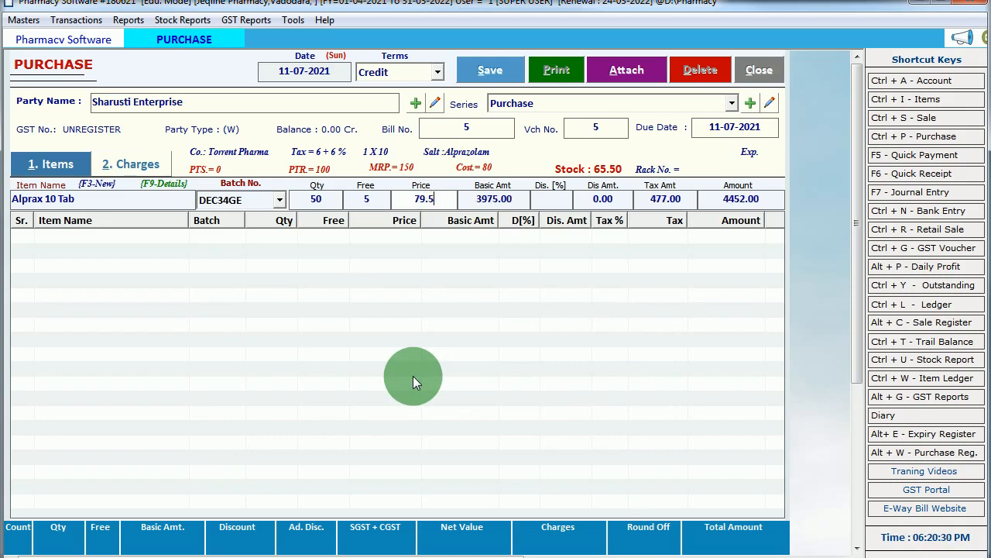
key("Return")
key("Return")
type("2")
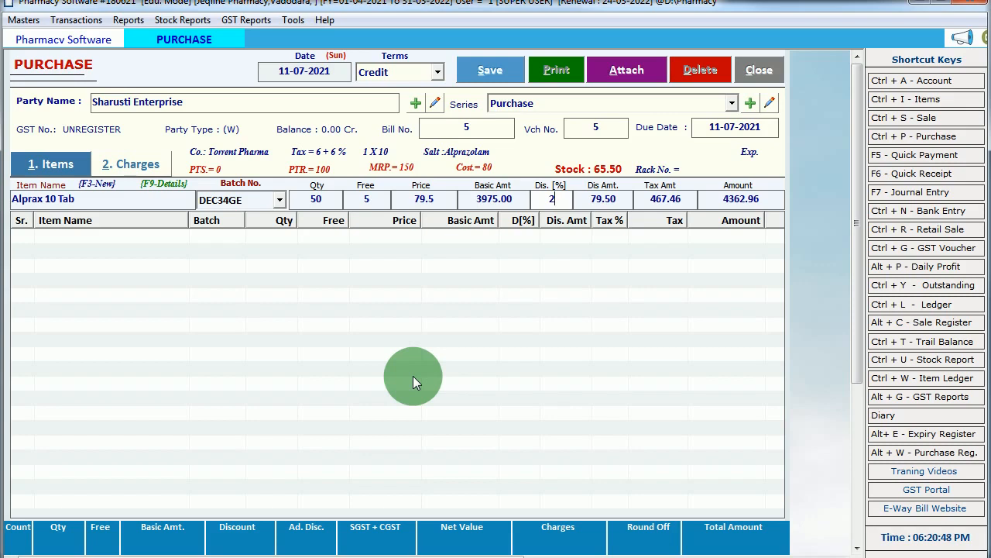
key("Return")
key("Return")
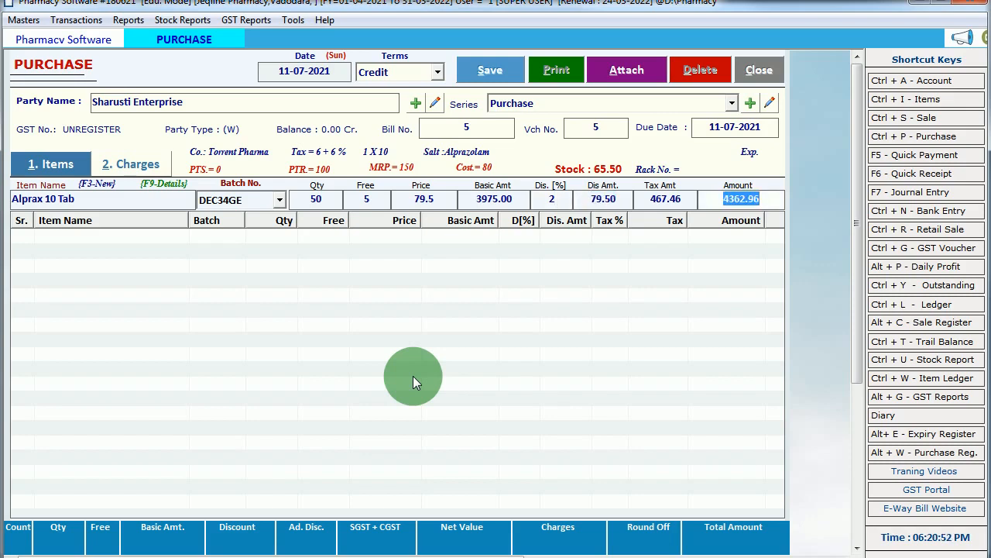
key("Return")
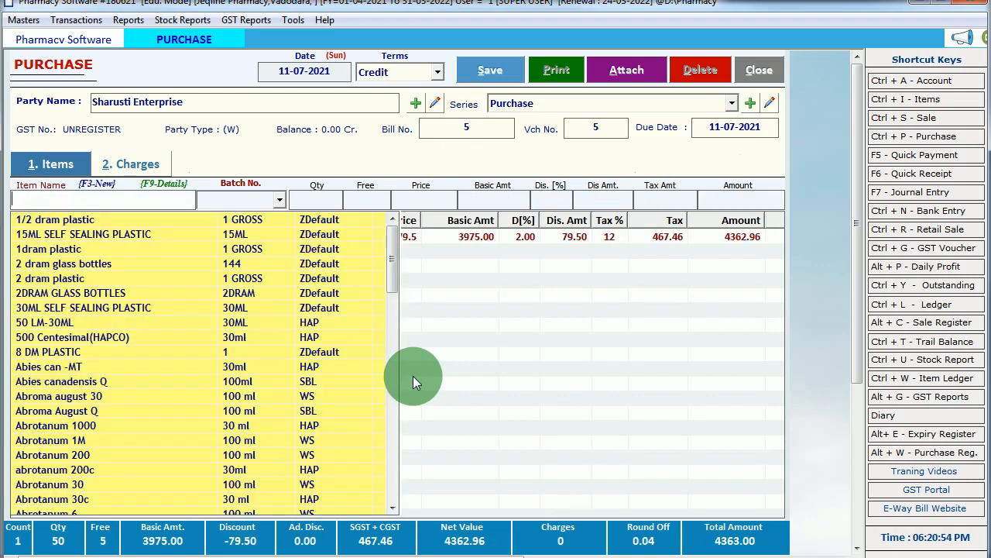
Step: Add Ciplox 100 Tab from batch SDC34ACE to the purchase bill with quantity 5, no free units and the proposed price
type("cip")
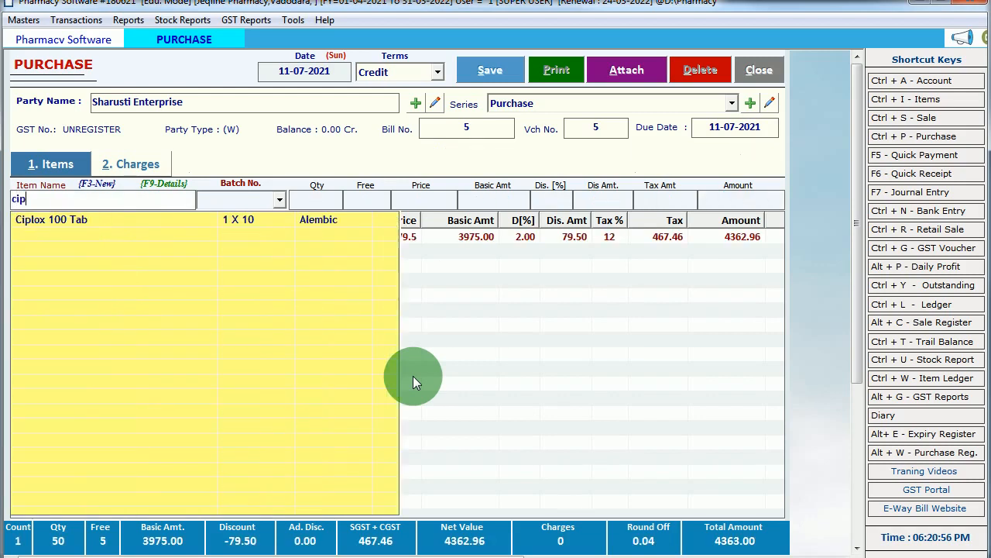
key("Down")
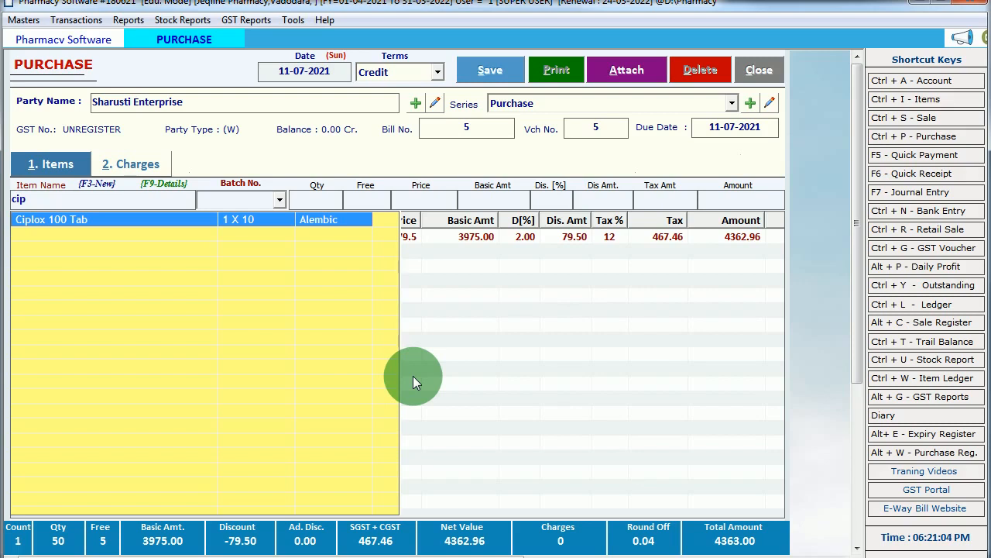
key("Return")
key("Return")
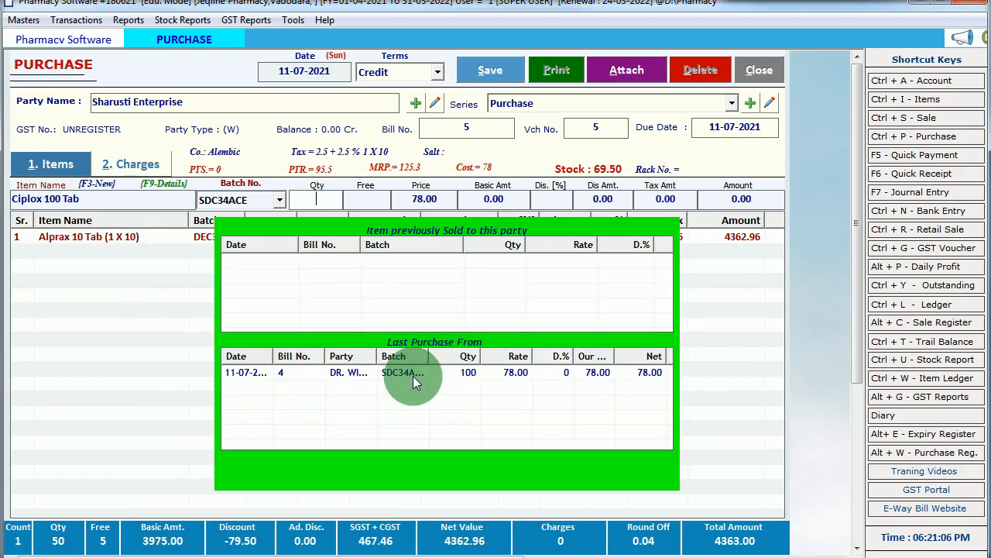
type("5")
key("Return")
key("Return")
key("Return")
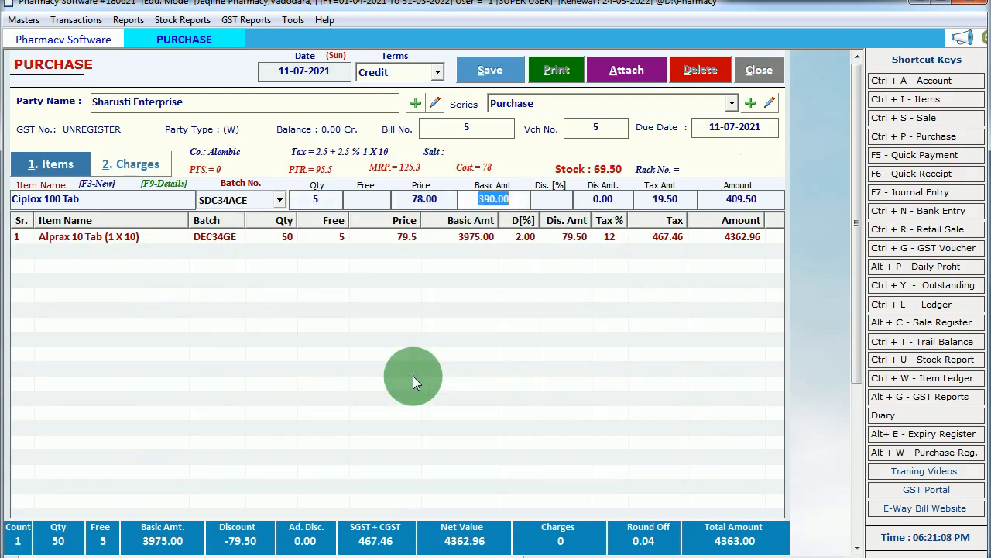
key("Return")
key("Return")
key("Return")
key("Return")
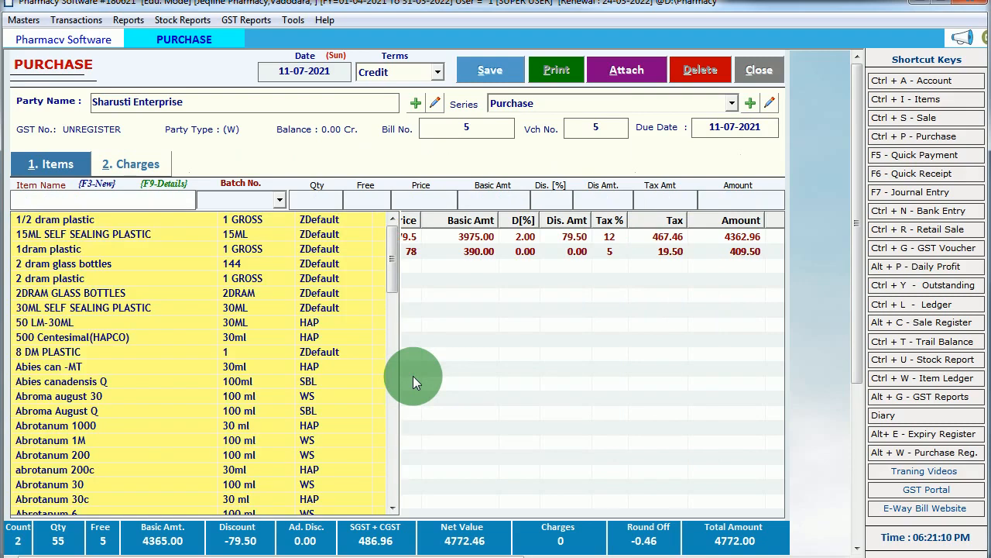
Step: Examine the purchase bill's other charges, transport, e-way bill and narration fields, and return to the item list
left_click(564, 348)
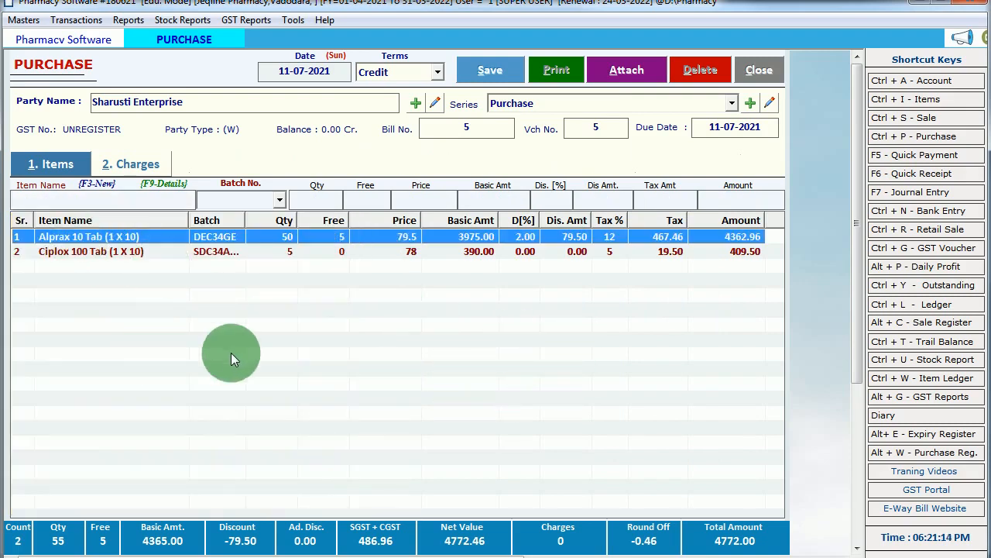
left_click(148, 165)
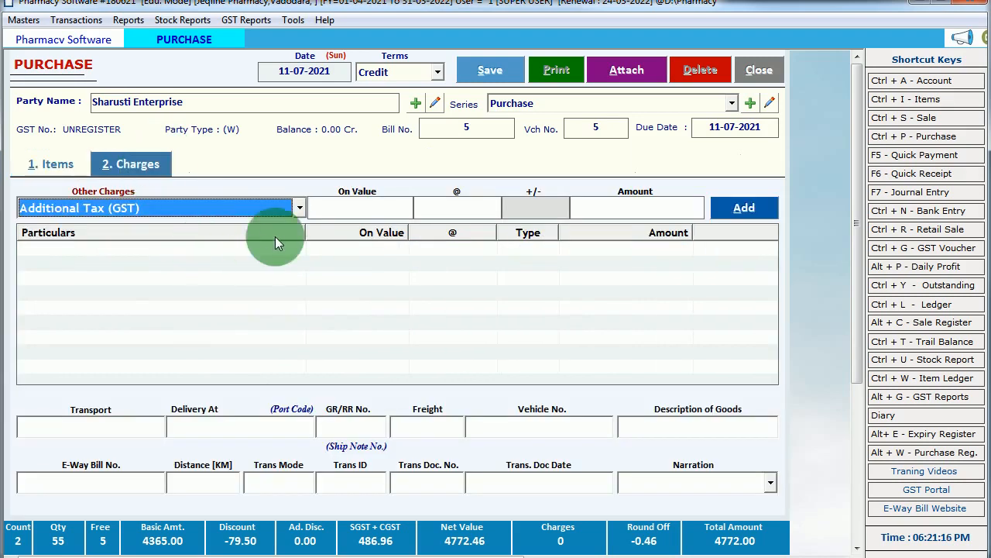
left_click(298, 209)
left_click(298, 210)
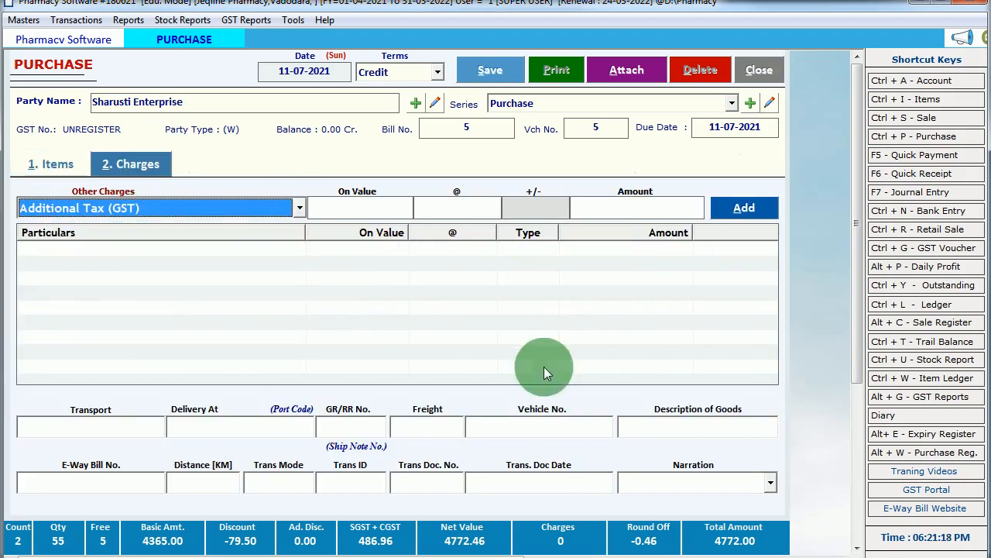
left_click(513, 482)
left_click(365, 428)
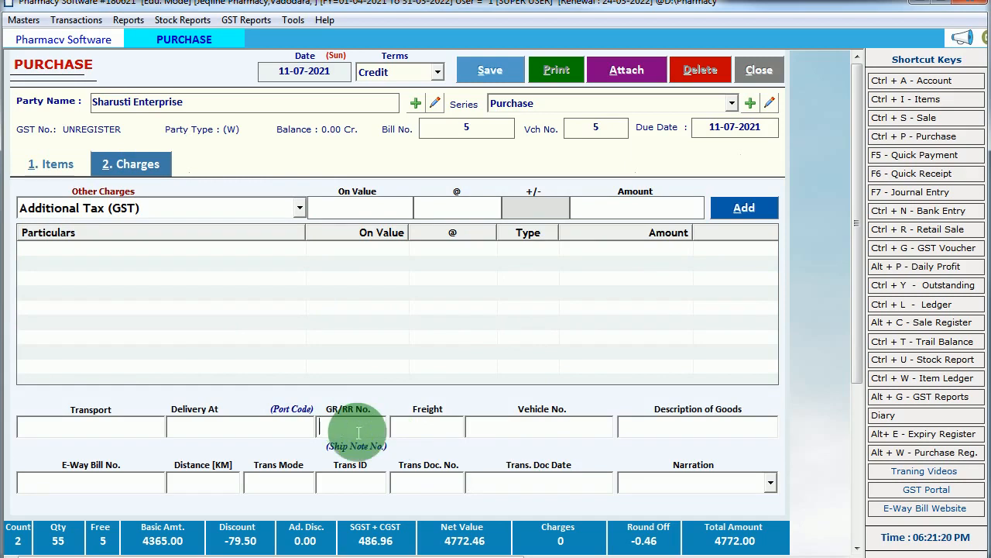
left_click(352, 484)
left_click(241, 430)
left_click(99, 428)
left_click(96, 484)
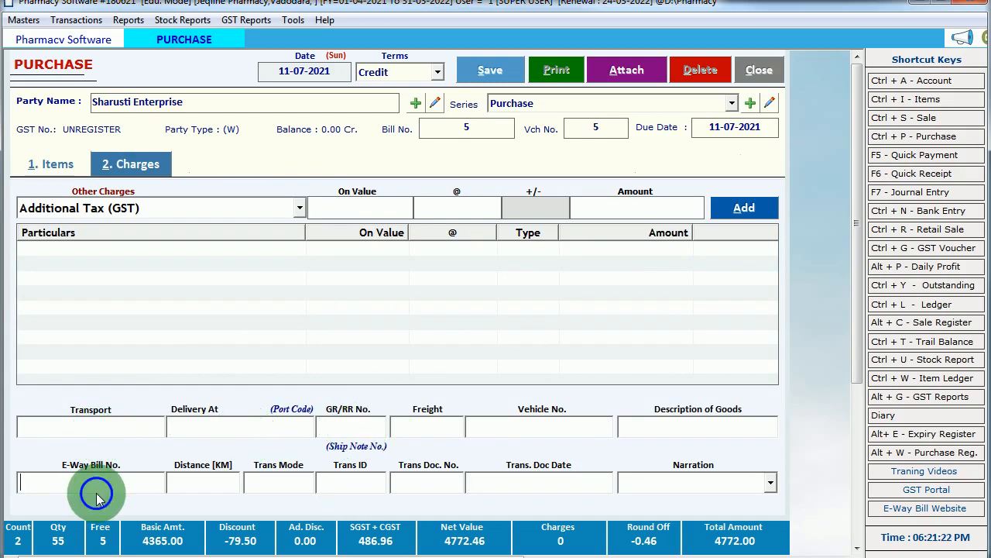
left_click(599, 489)
left_click(640, 488)
left_click(642, 430)
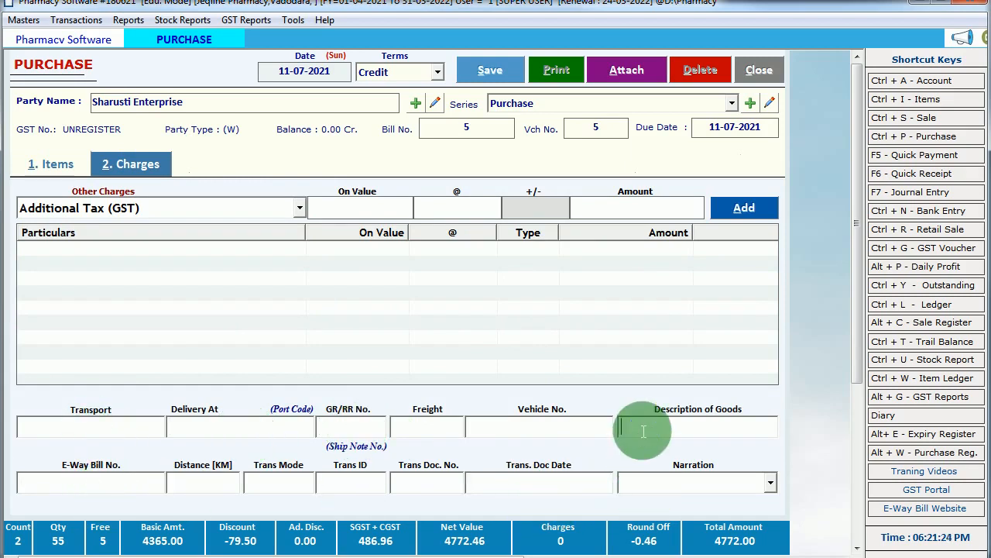
left_click(557, 432)
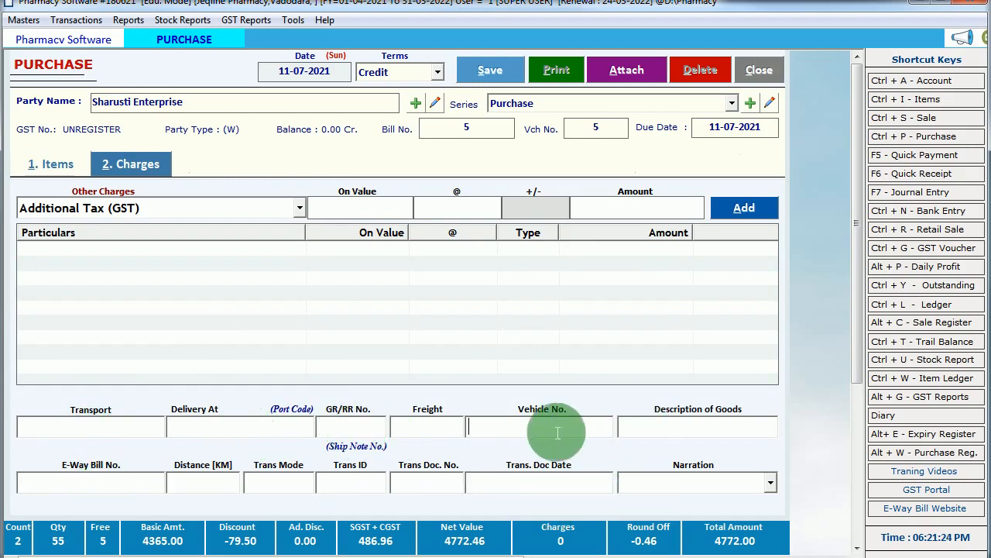
left_click(39, 165)
left_click(498, 338)
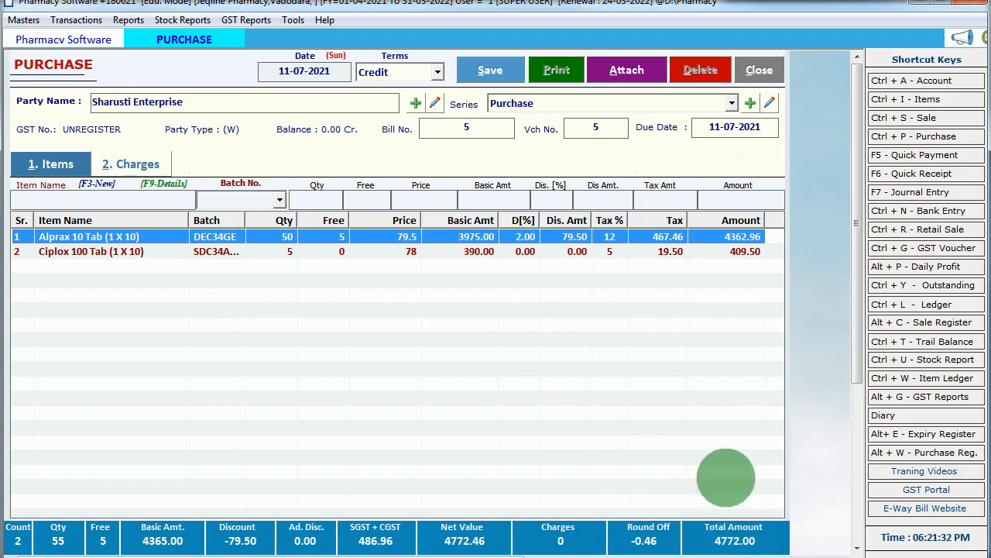
Step: Save the Sharusti Enterprise purchase bill, acknowledge the confirmation and close the blank purchase form
left_click(499, 71)
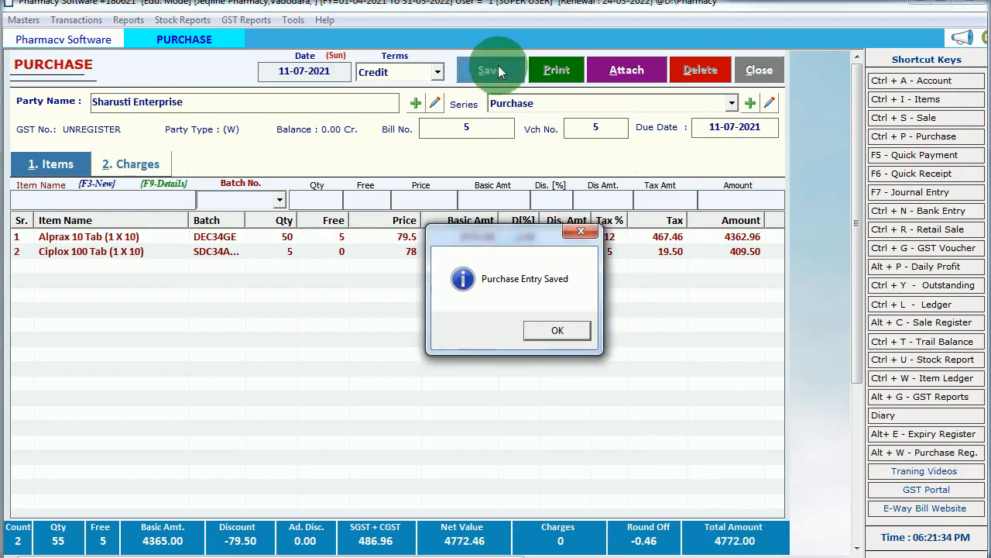
left_click(557, 331)
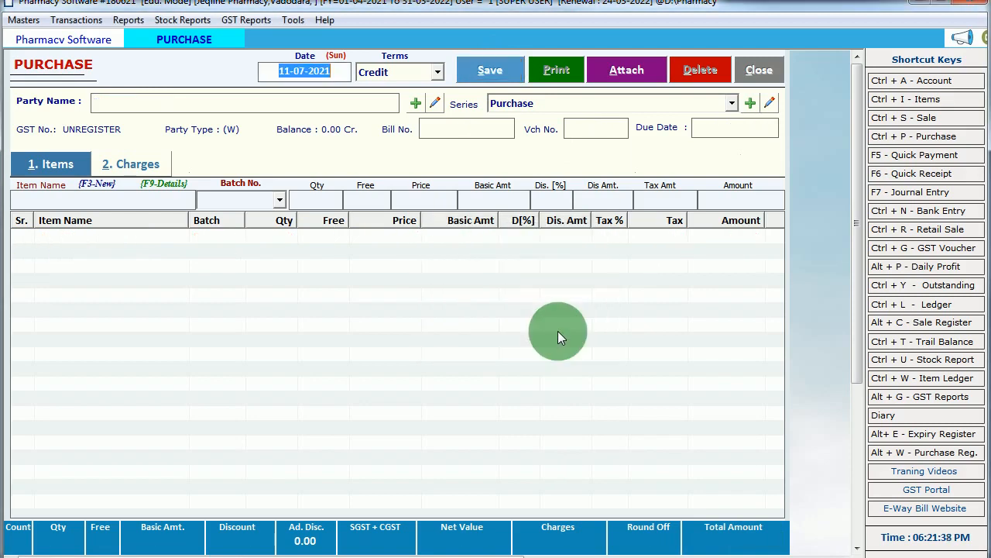
left_click(758, 70)
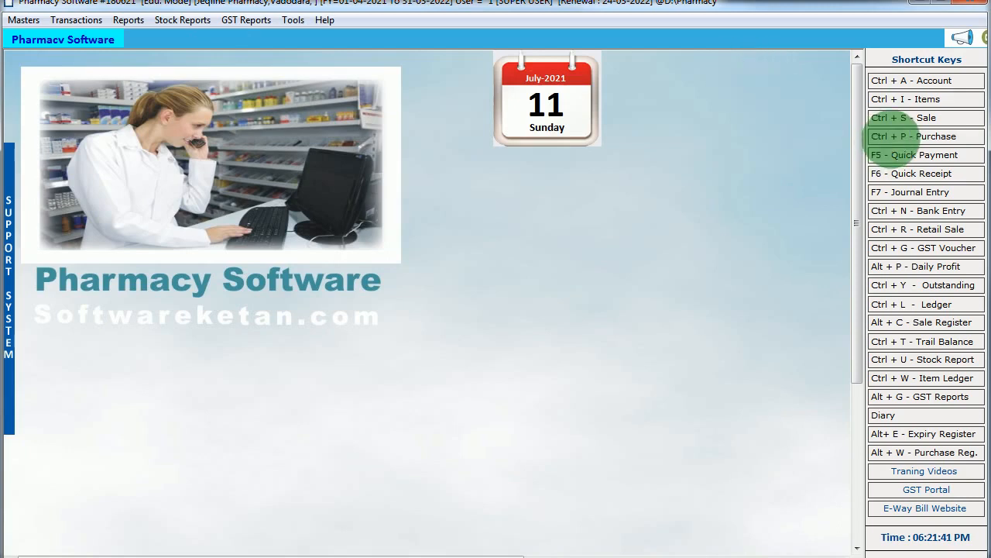
Step: List the day's purchase bills and open the Sharusti Enterprise bill for editing
left_click(901, 136)
left_click(303, 139)
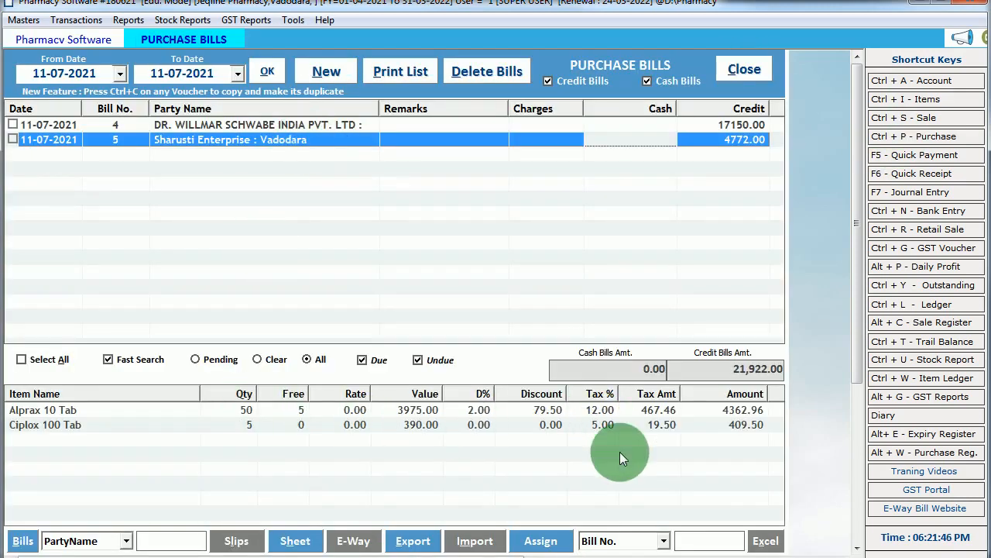
double_click(684, 139)
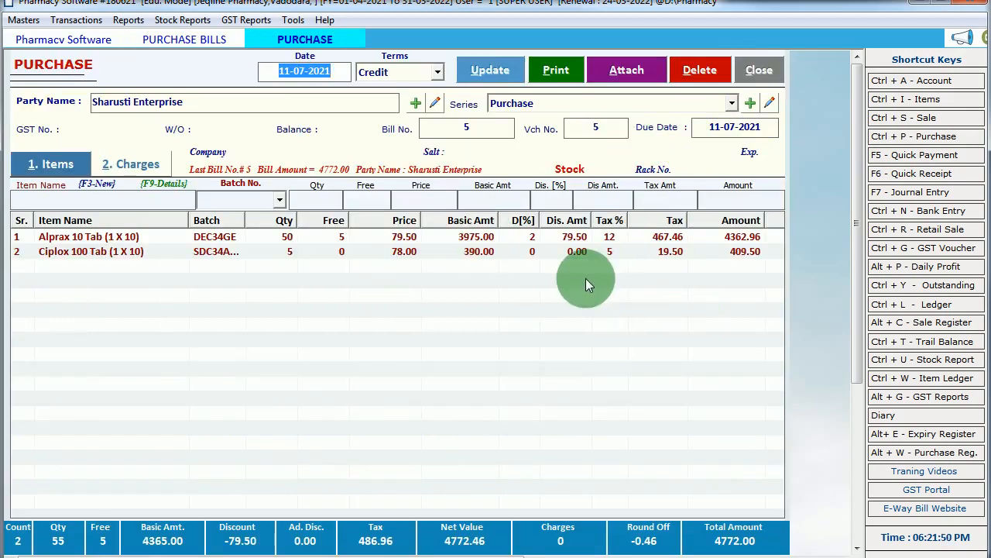
Step: Try removing the Alprax 10 Tab line, decline deleting the whole voucher, and close the bill without updating it
left_click(527, 240)
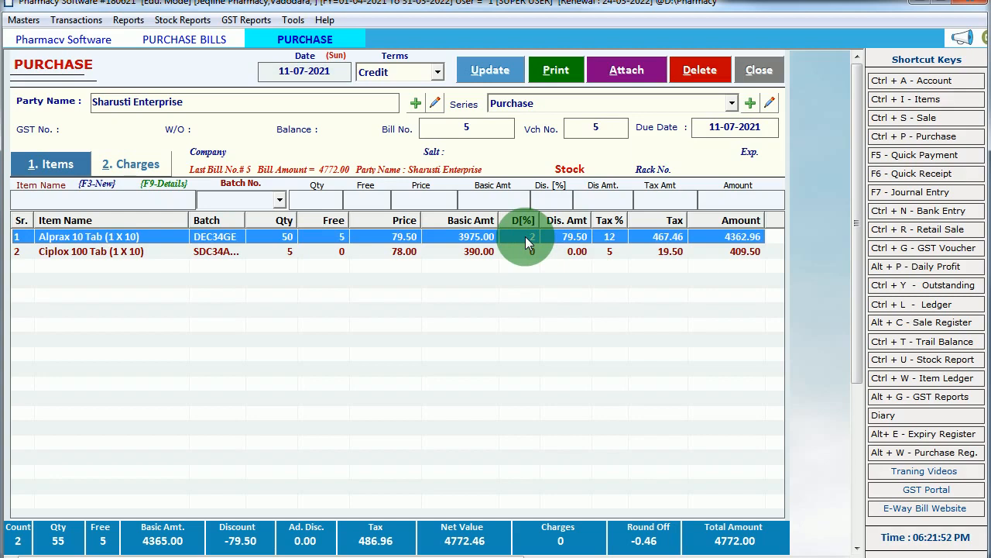
key("Delete")
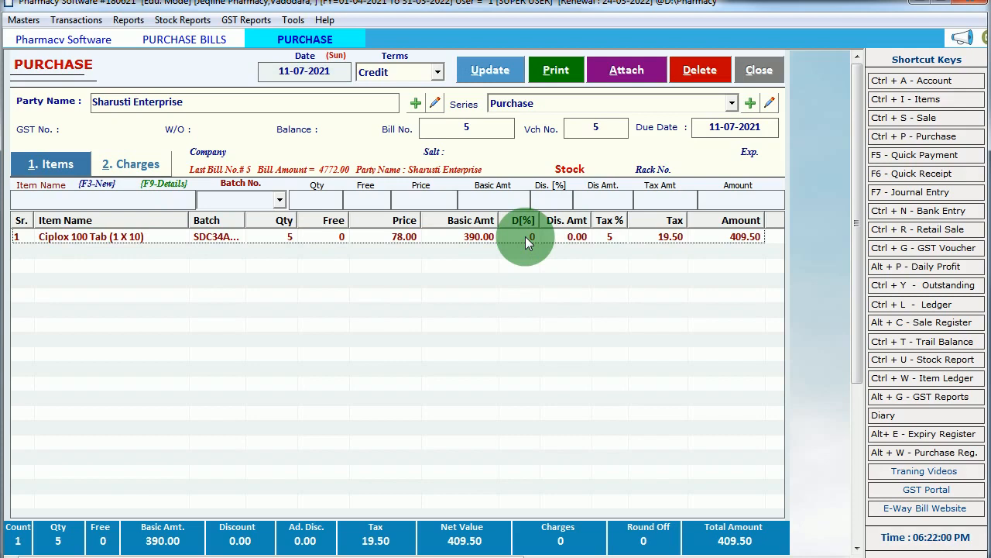
left_click(701, 75)
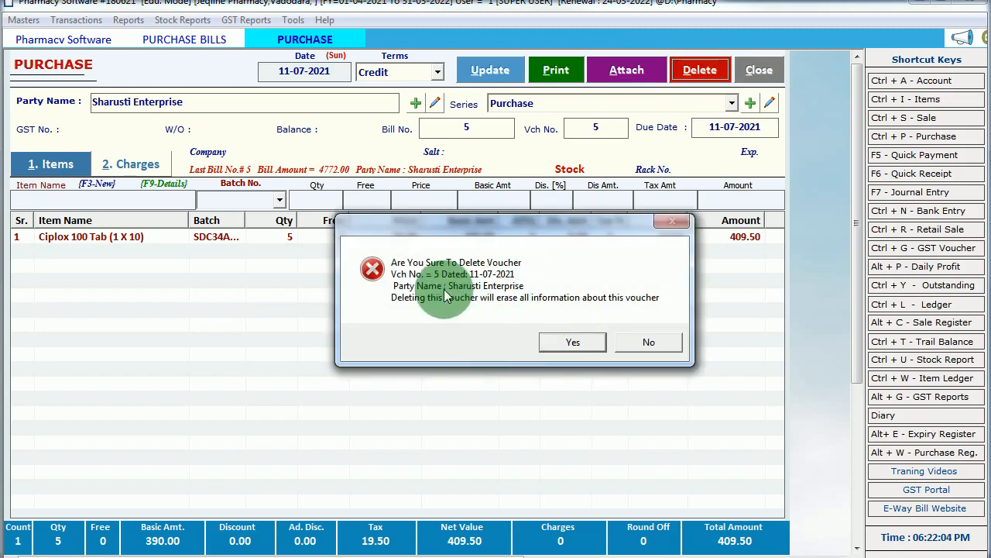
left_click(674, 343)
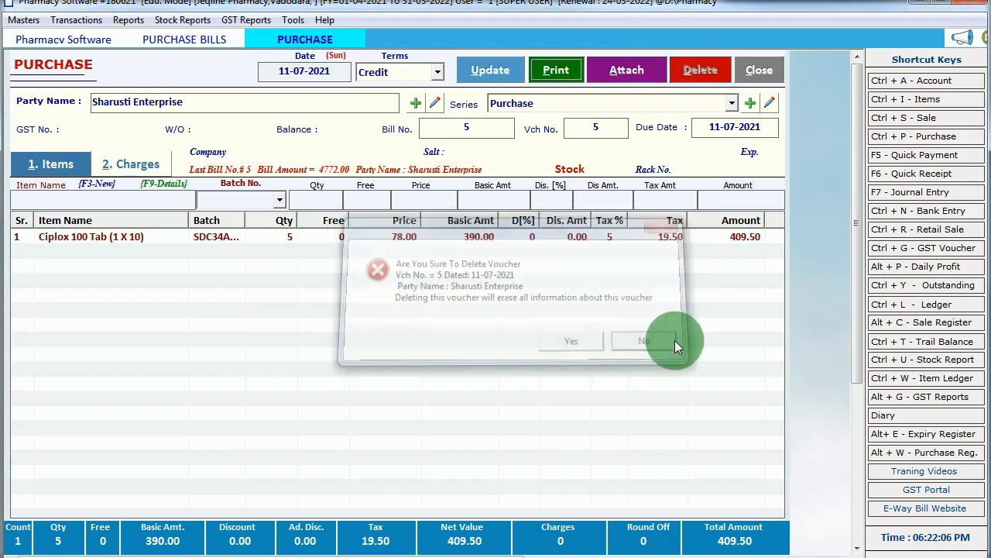
left_click(760, 71)
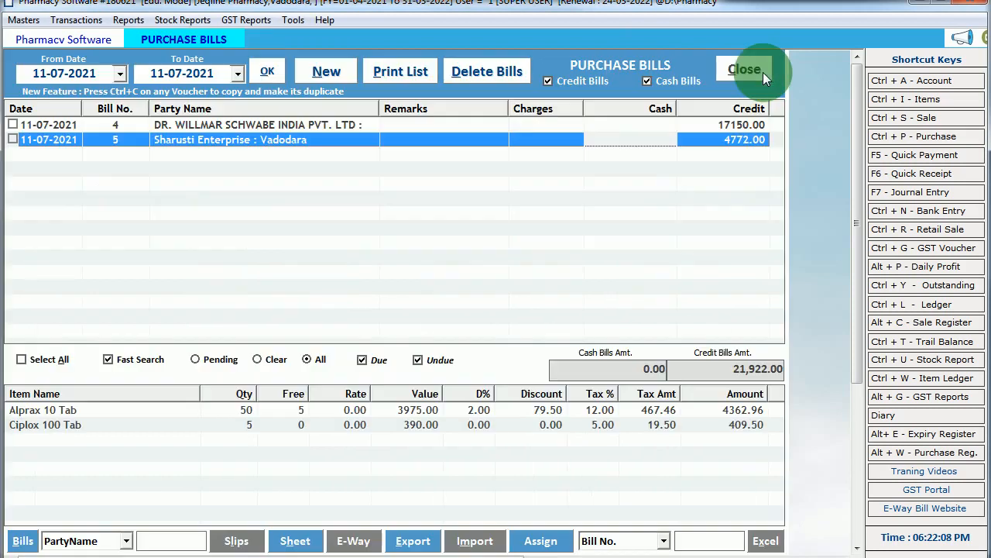
Step: Refresh the purchase bills list and examine the items of the DR. WILLMAR SCHWABE and Sharusti Enterprise bills
left_click(260, 73)
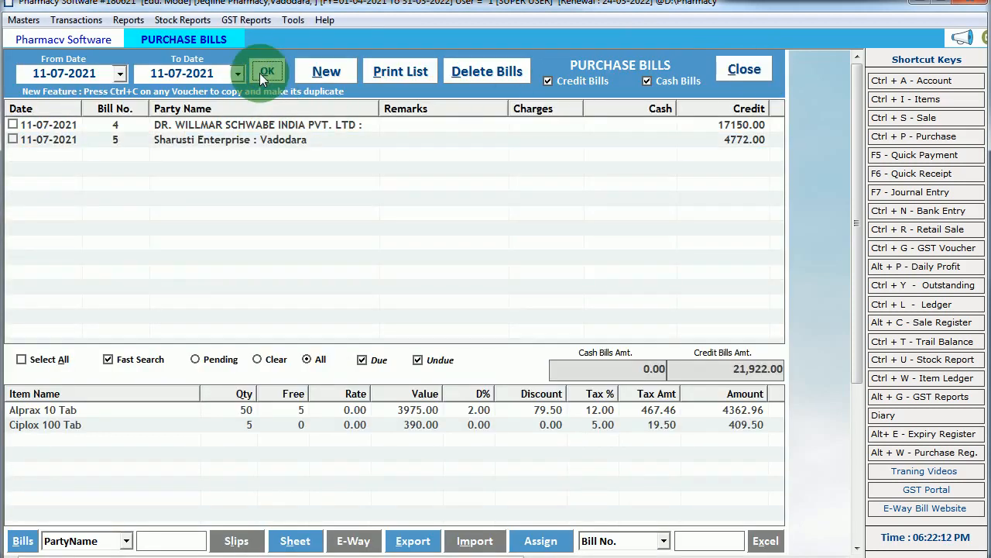
left_click(261, 127)
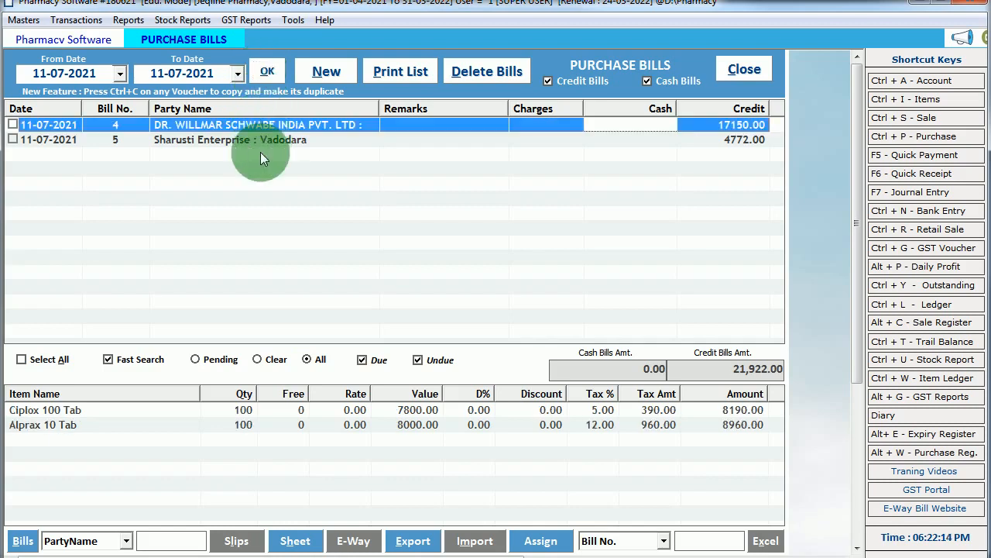
left_click(250, 141)
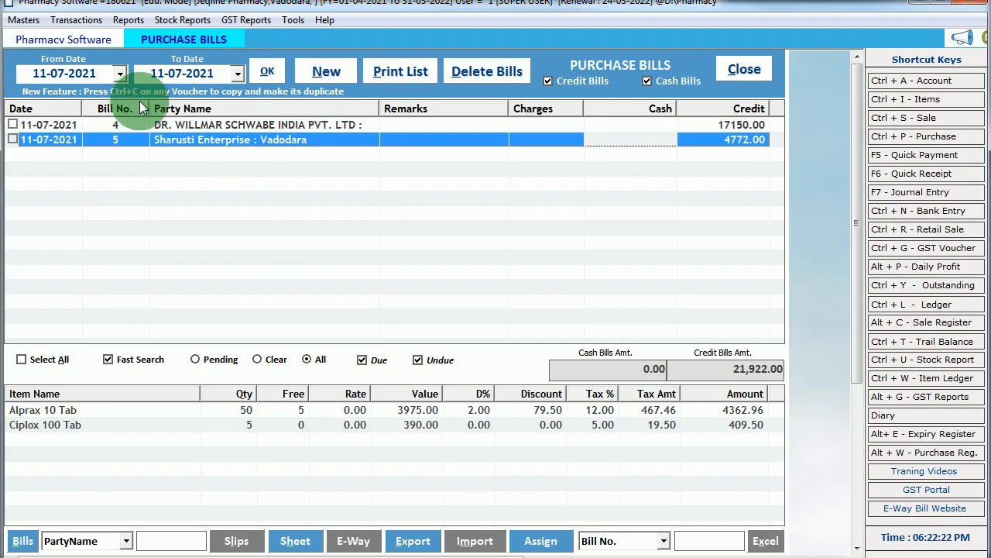
left_click(340, 72)
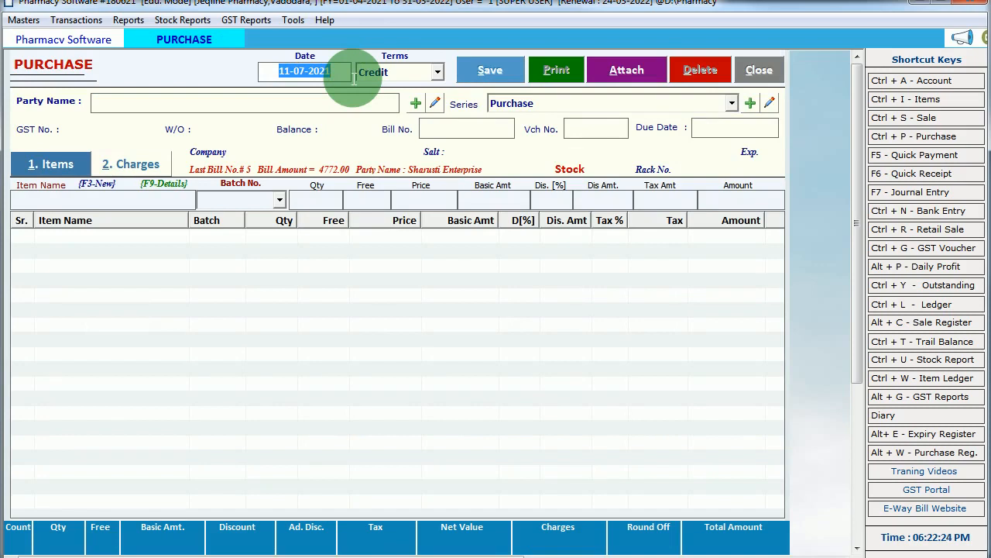
key("Return")
key("Return")
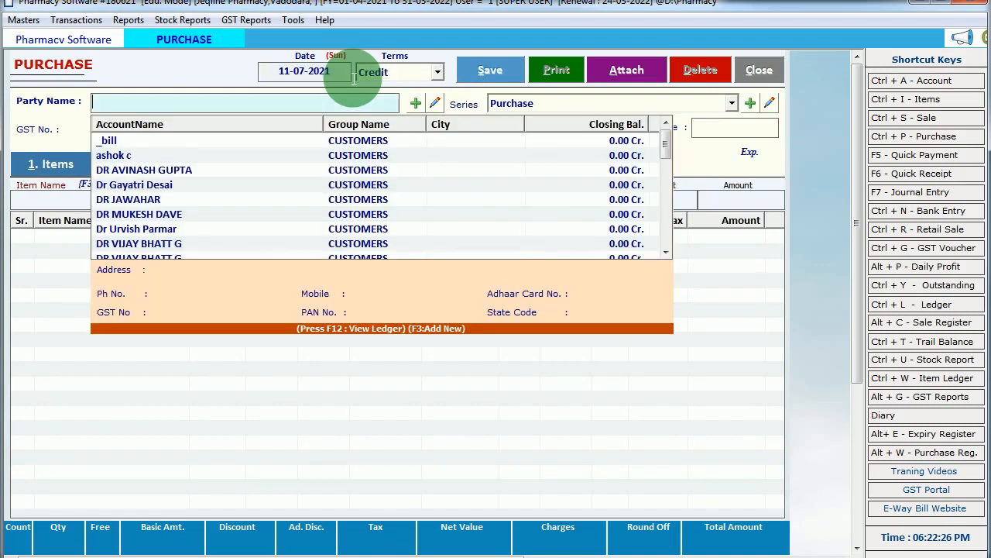
key("Down")
key("Down")
key("Down")
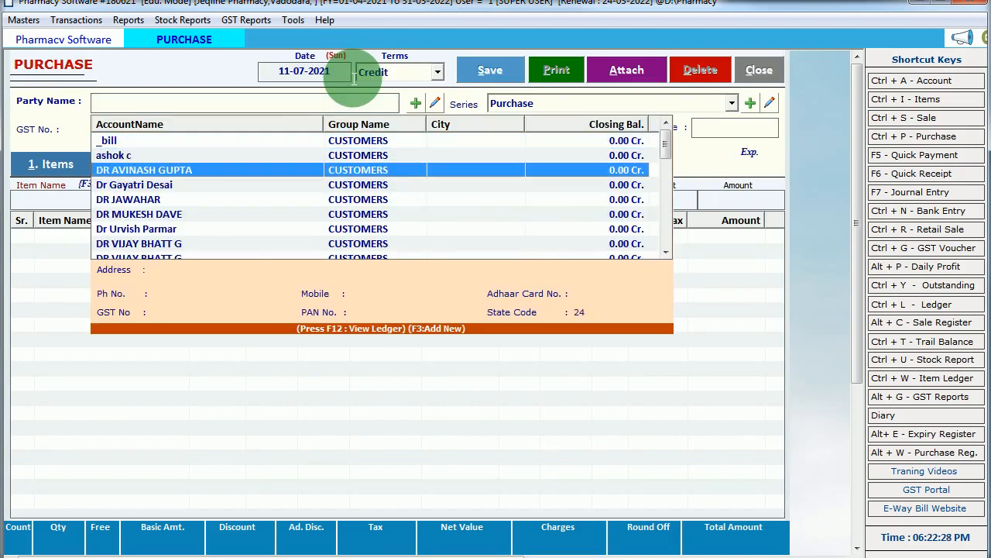
key("Escape")
key("Escape")
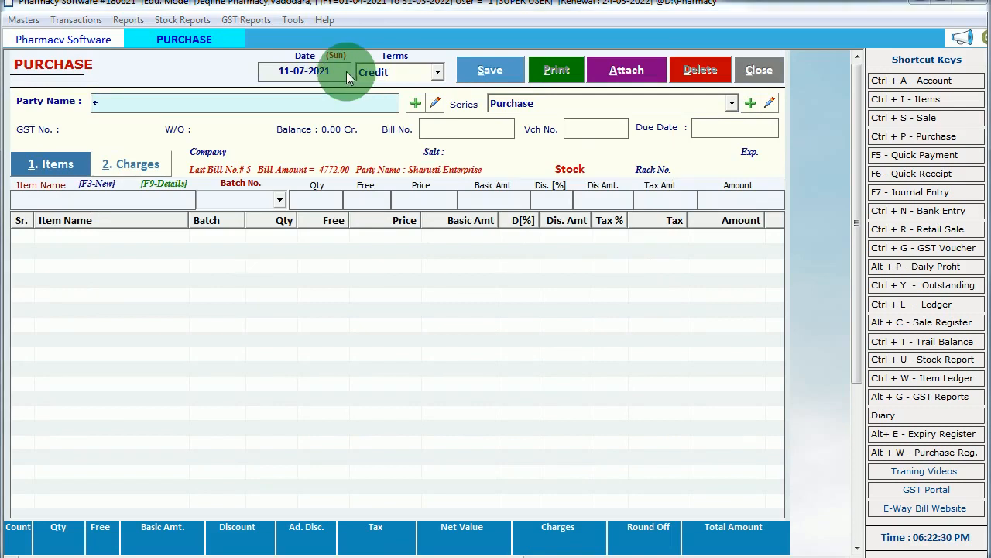
key("Escape")
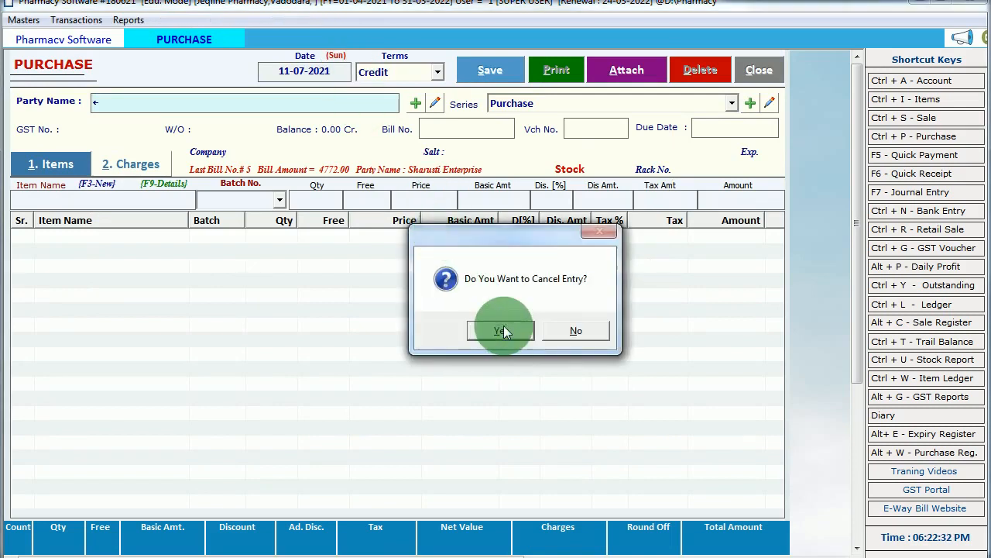
left_click(504, 329)
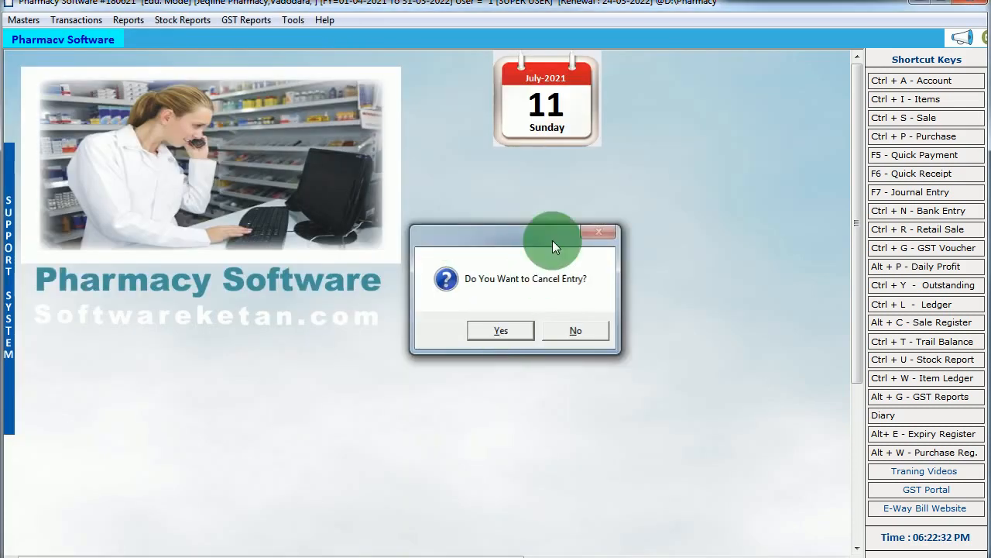
Step: List the purchase returns and open the DR. WILLMAR SCHWABE INDIA PVT. LTD return
left_click(76, 19)
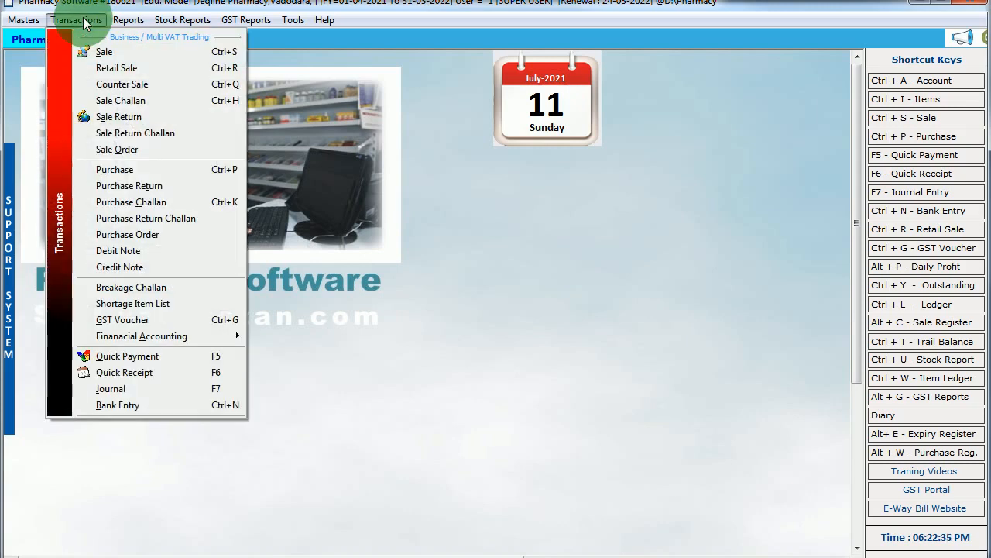
left_click(158, 188)
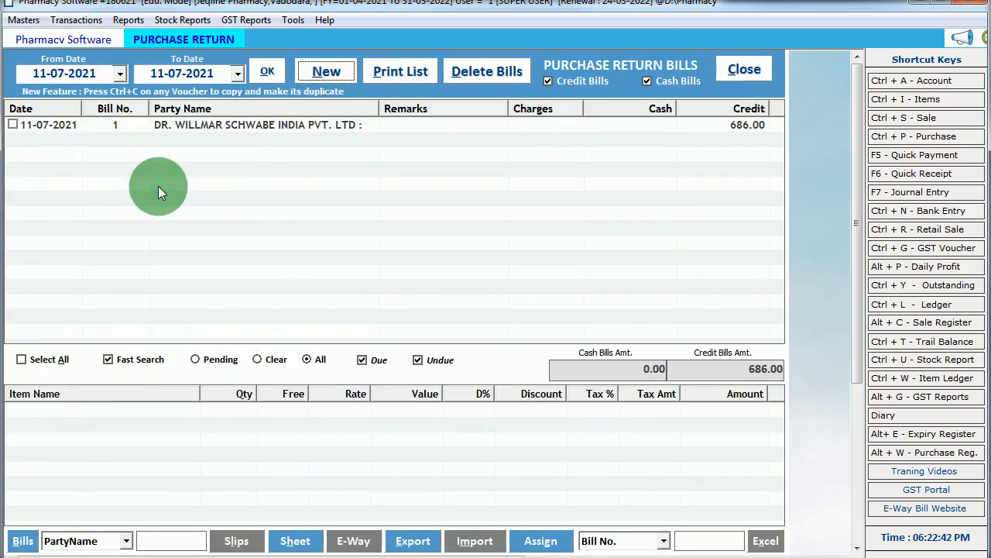
left_click(255, 126)
double_click(255, 126)
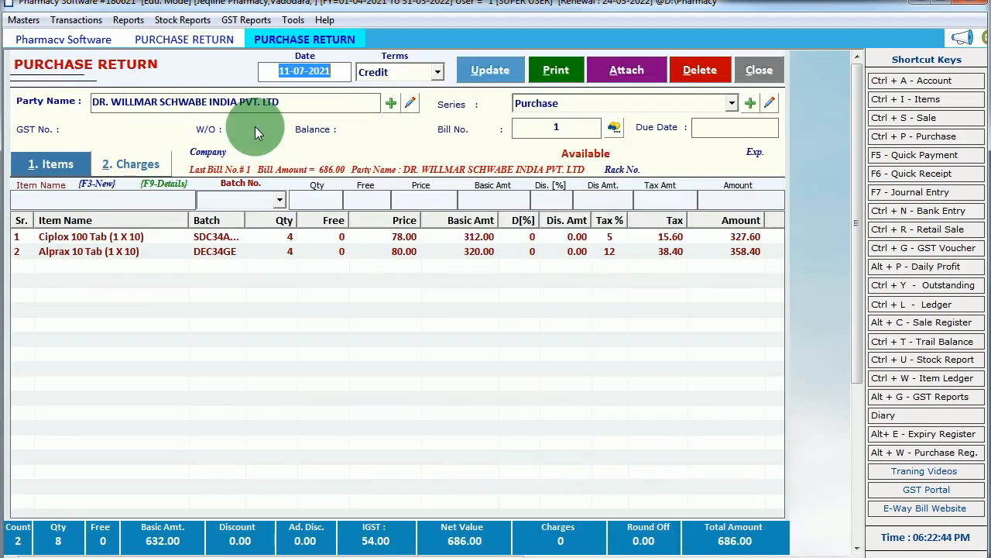
Step: Preview the purchase return's printout in the Debit Note.Purchase Return format, and close the preview, the return and its list
left_click(561, 77)
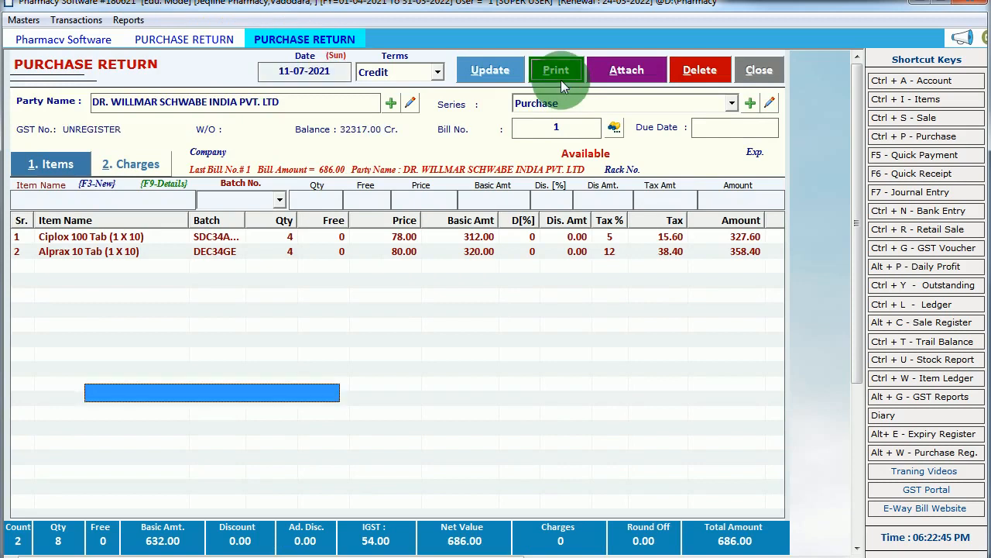
left_click(175, 415)
left_click(184, 455)
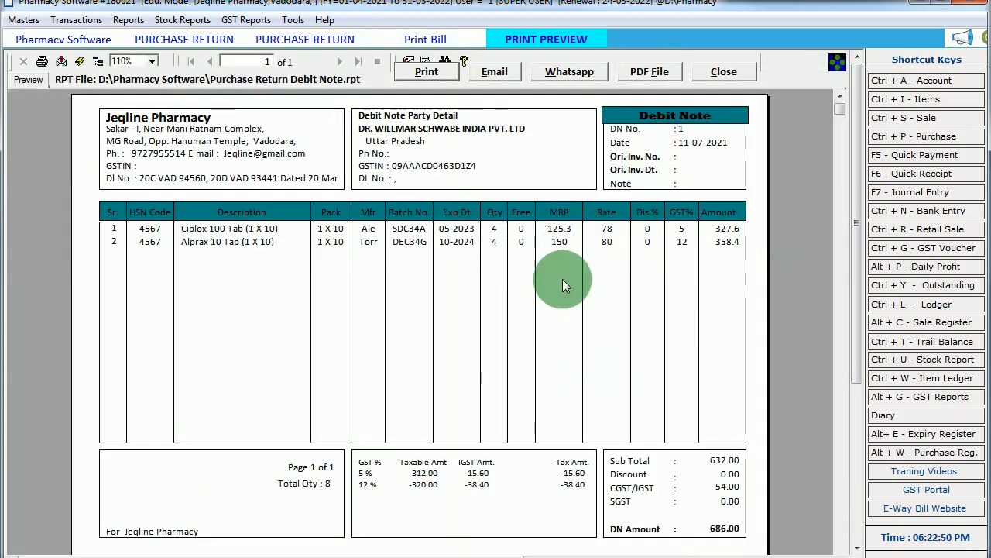
left_click(752, 71)
left_click(391, 282)
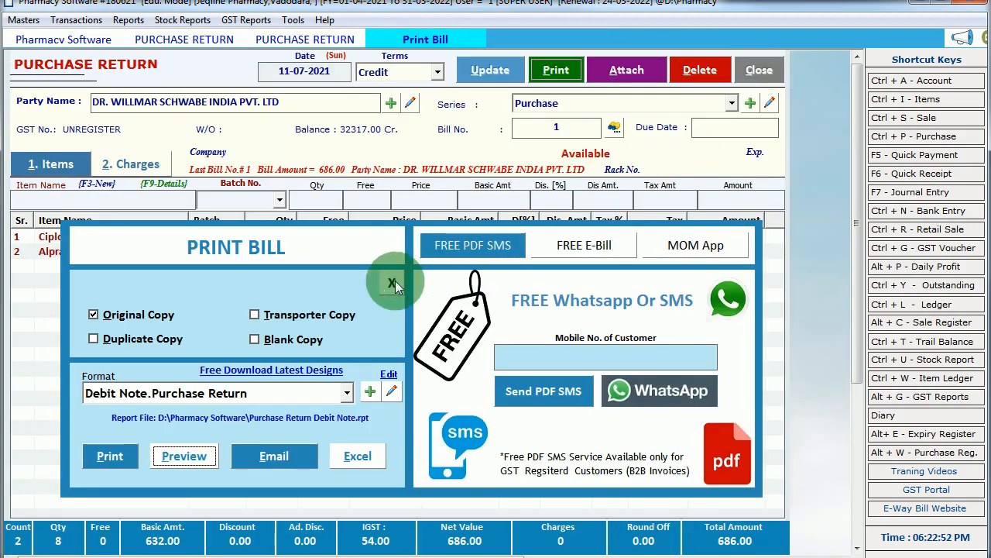
left_click(767, 71)
left_click(765, 67)
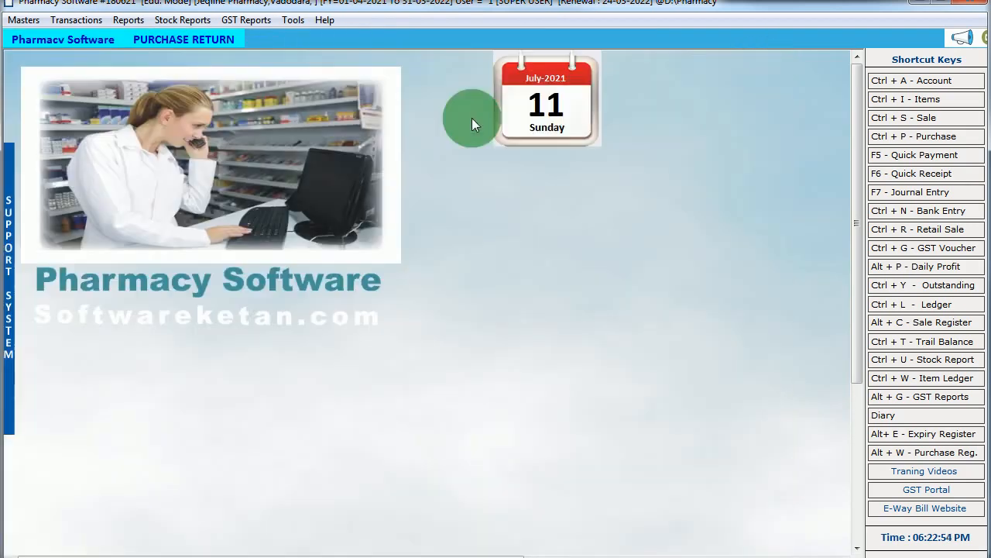
Step: Review the purchase challans list filtered by pending and by clear challans, and close it
left_click(75, 21)
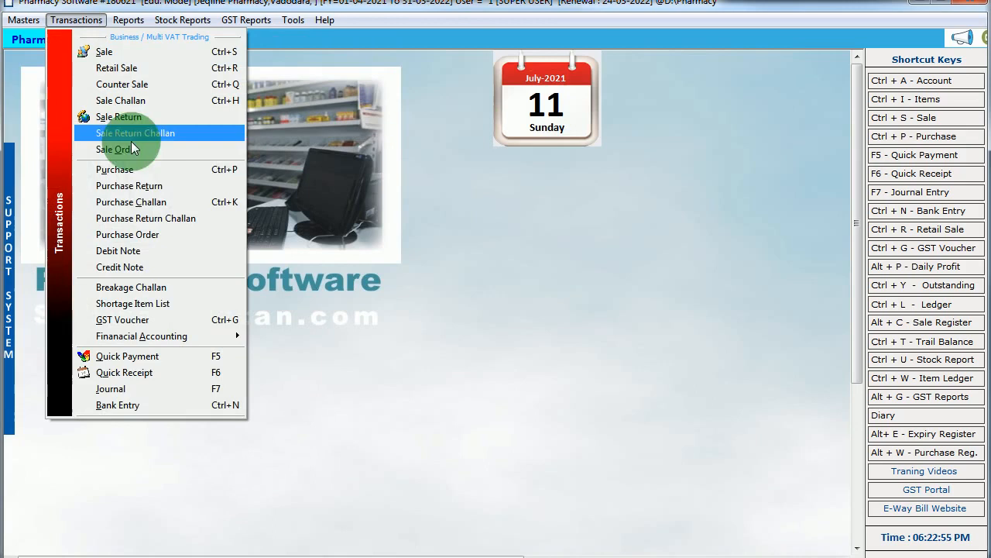
left_click(188, 200)
left_click(317, 132)
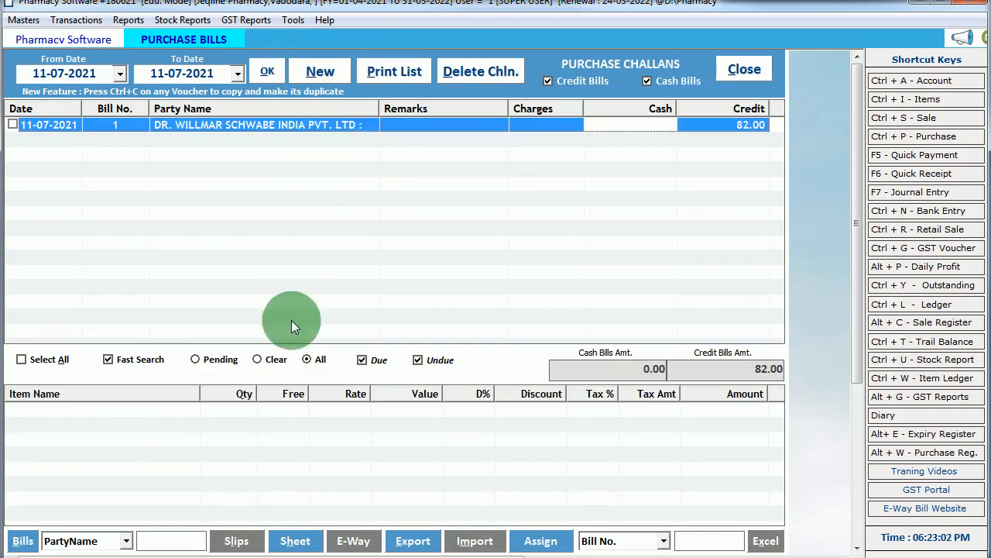
left_click(204, 362)
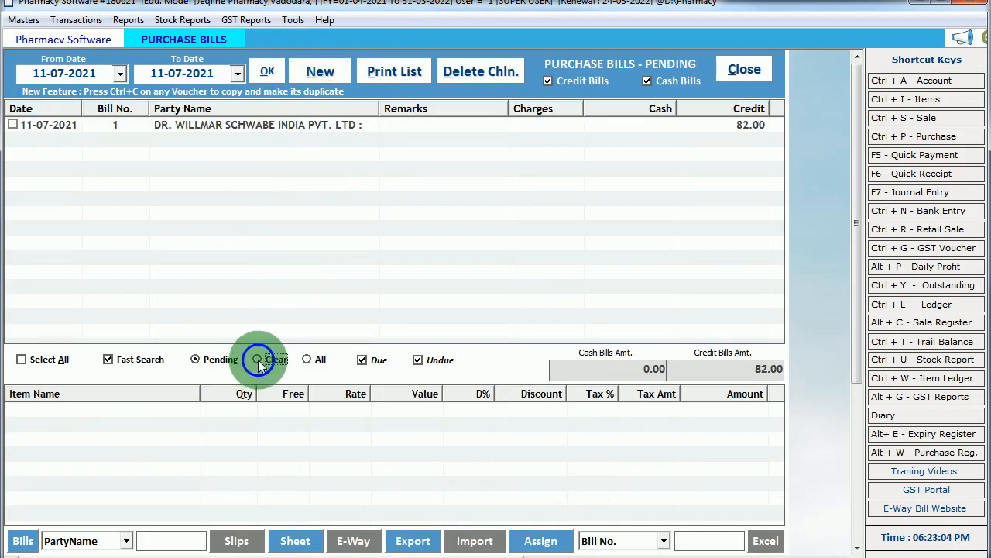
left_click(257, 360)
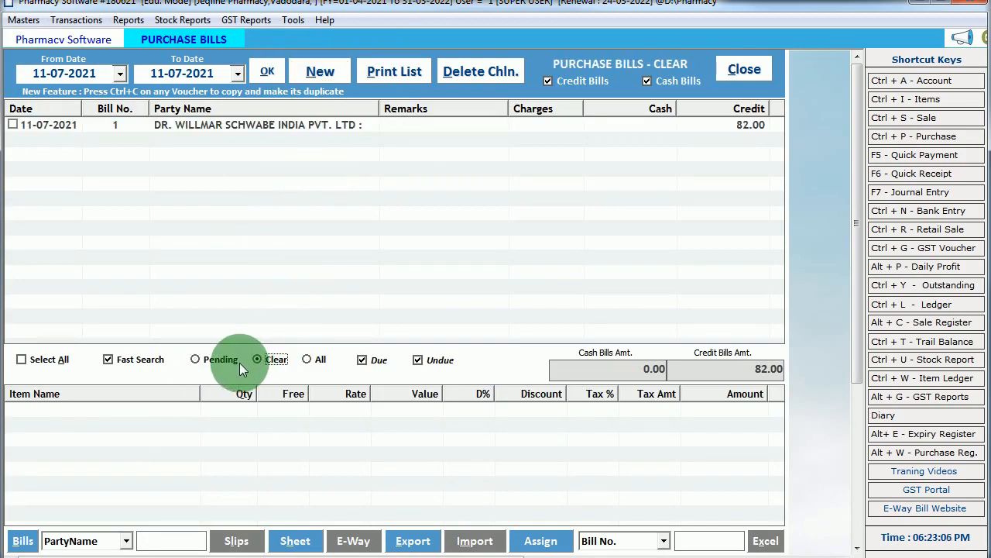
left_click(743, 69)
Step: List the purchase orders and open the DR. WILLMAR SCHWABE INDIA PVT. LTD order
left_click(76, 19)
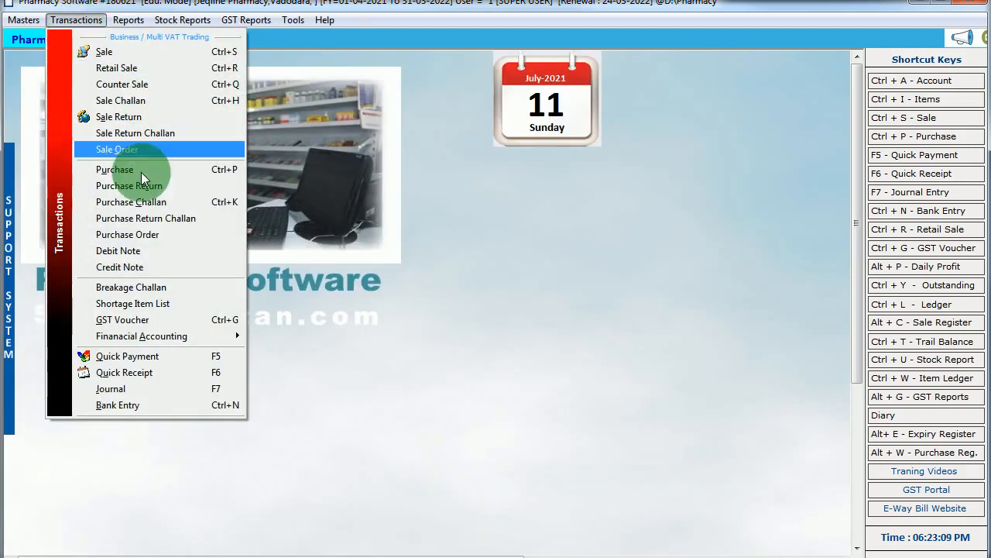
left_click(161, 243)
left_click(373, 127)
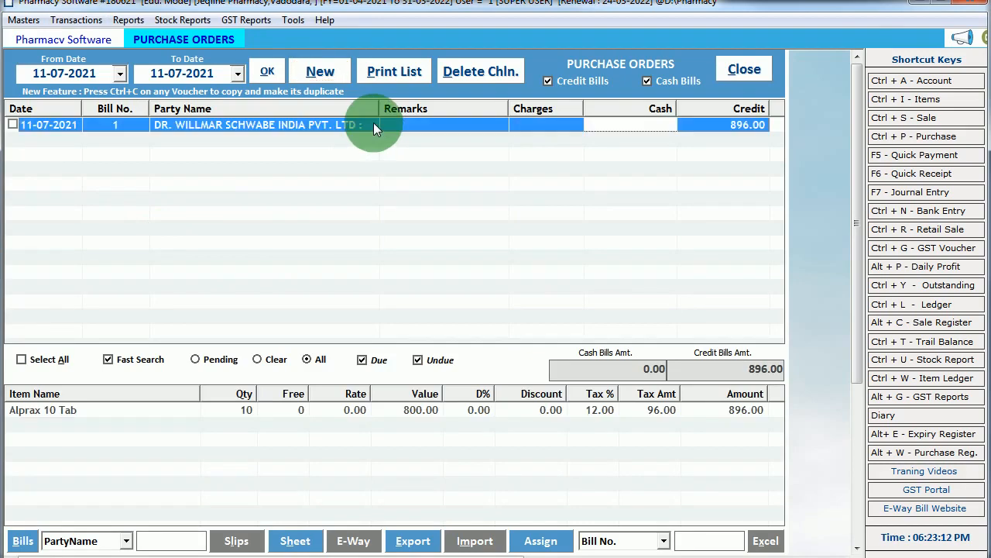
double_click(373, 126)
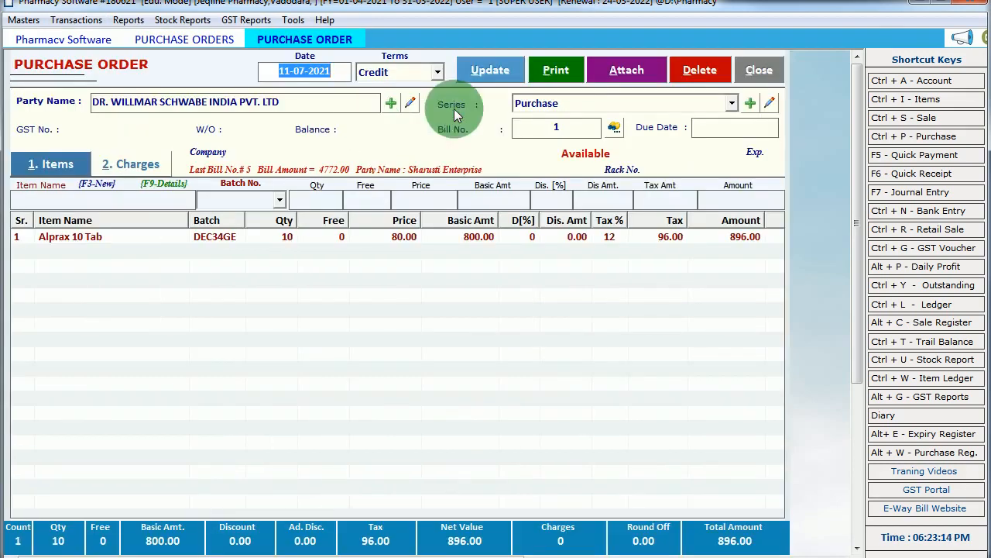
Step: Preview the purchase order's printout in the PO format
left_click(574, 70)
left_click(346, 393)
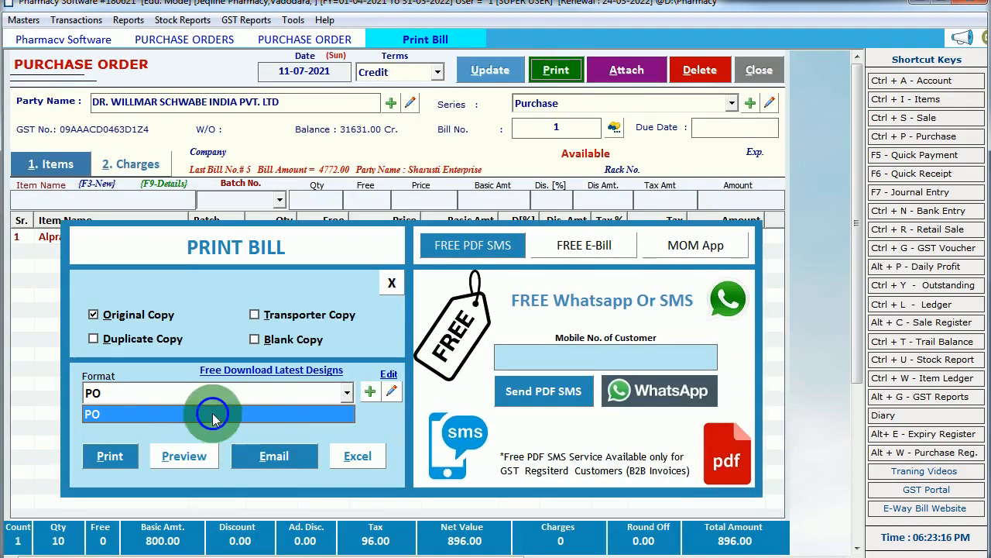
left_click(210, 410)
left_click(184, 457)
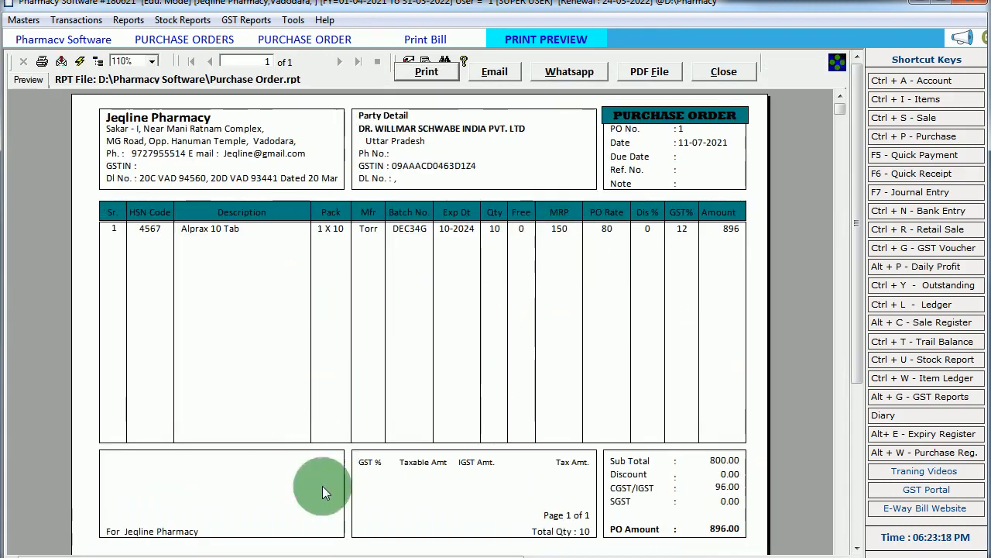
Step: Close the purchase order's print preview and print options, cancel the order entry, and close the purchase orders list
left_click(722, 67)
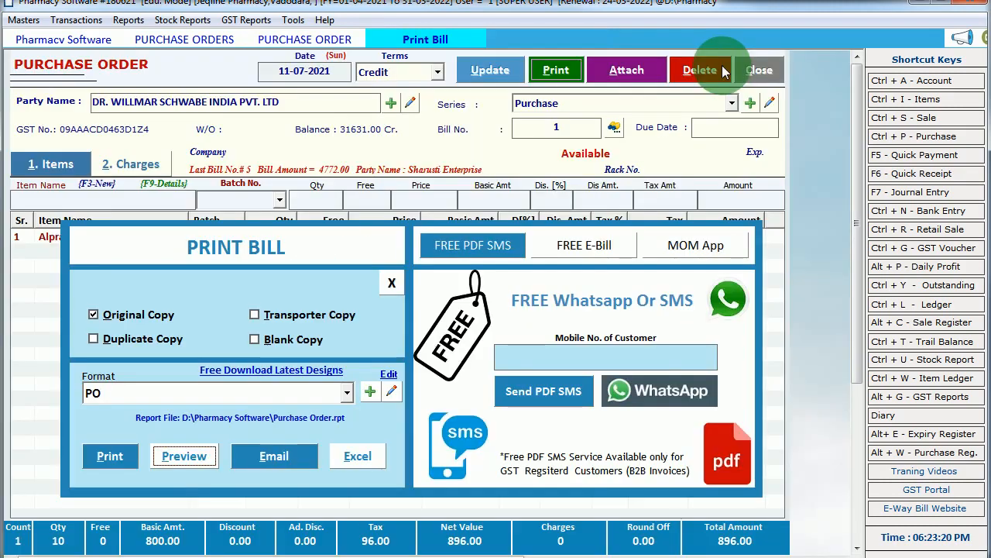
left_click(402, 281)
key("Escape")
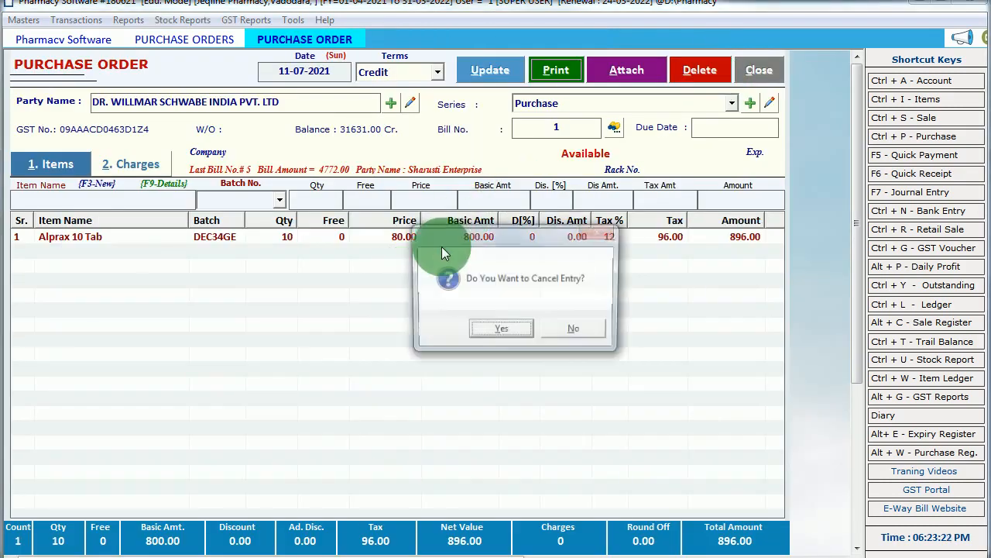
left_click(492, 330)
key("Escape")
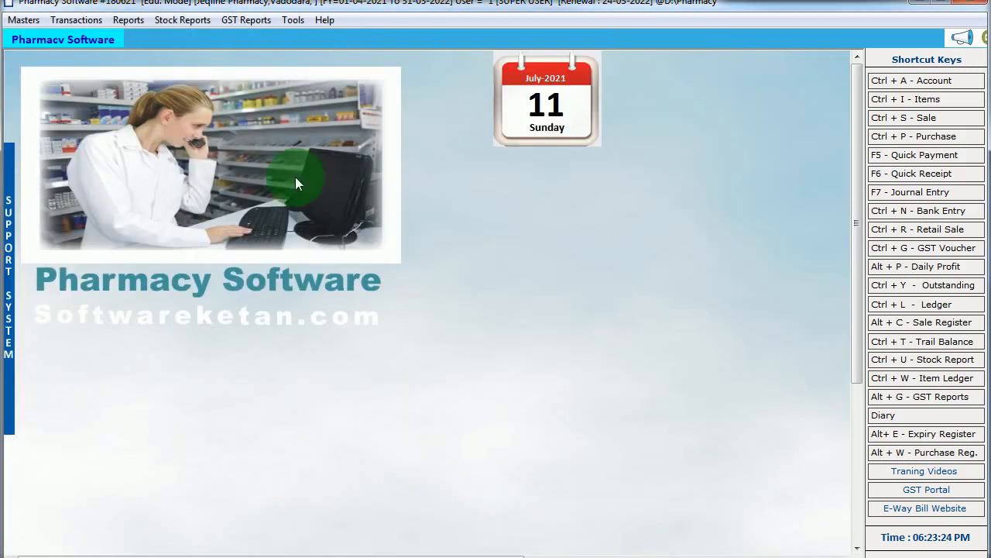
Step: Open a blank debit note entry and review its form
left_click(78, 27)
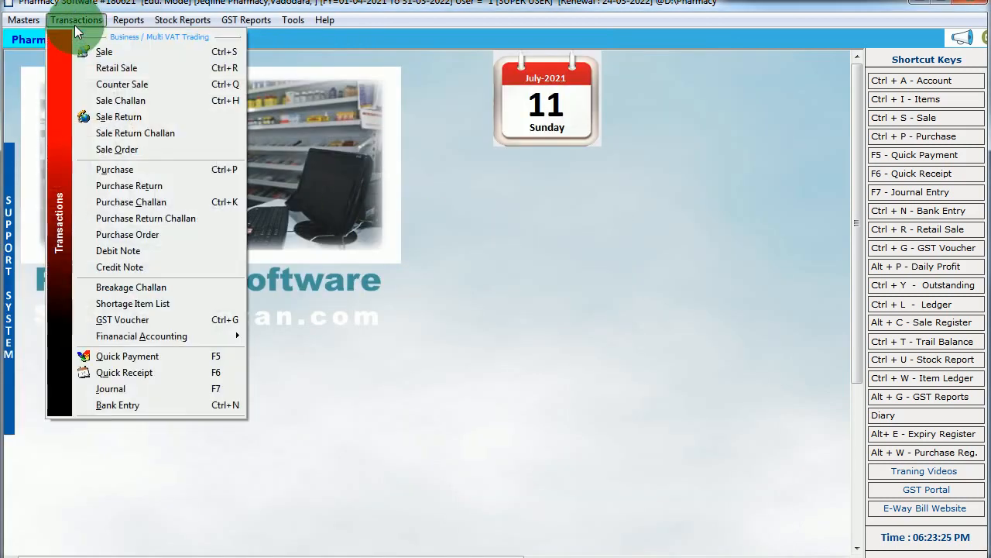
left_click(141, 250)
left_click(328, 72)
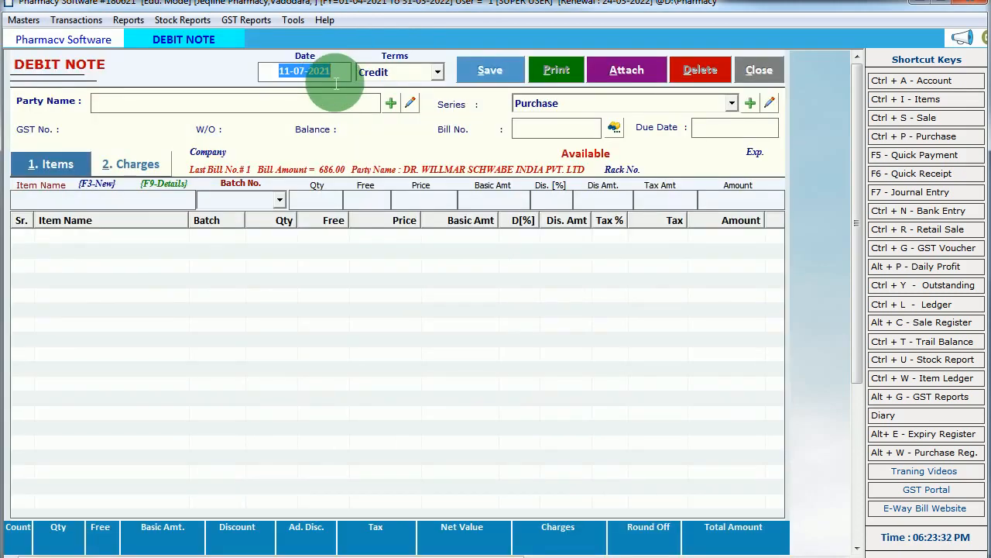
Step: Walk through a new GST voucher as a credit Sale to the _bill party in the Sales series with 05% GST, and discard it
left_click(78, 20)
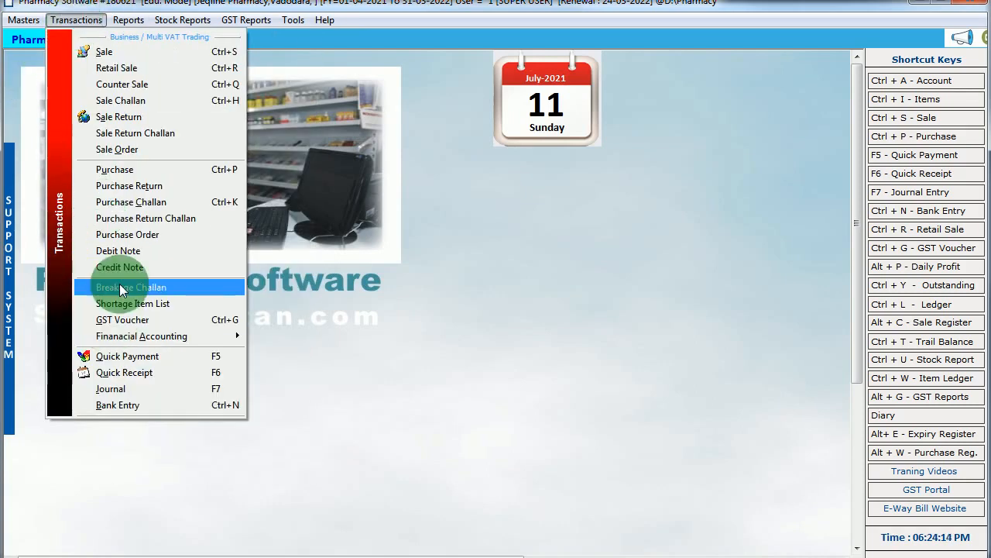
left_click(124, 319)
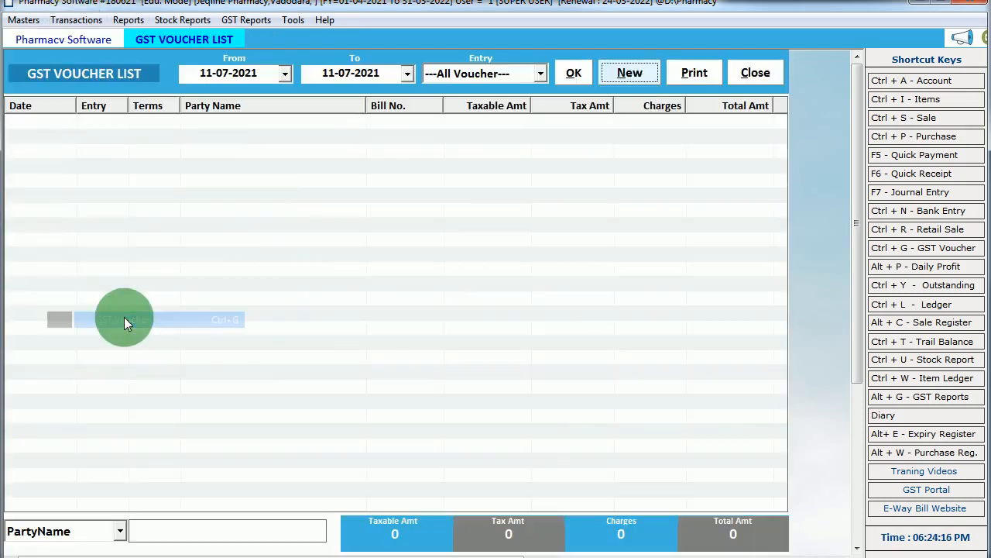
left_click(620, 74)
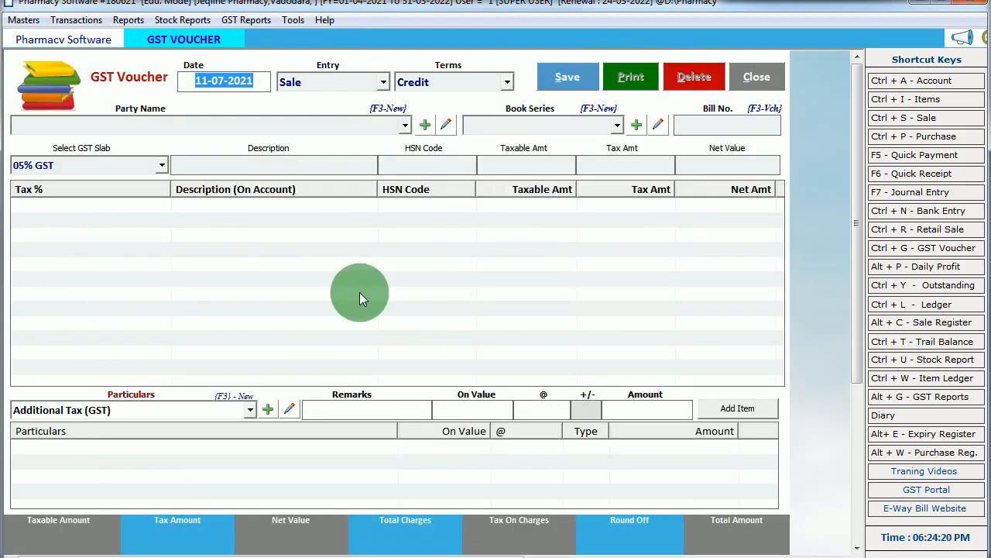
key("Return")
key("Return")
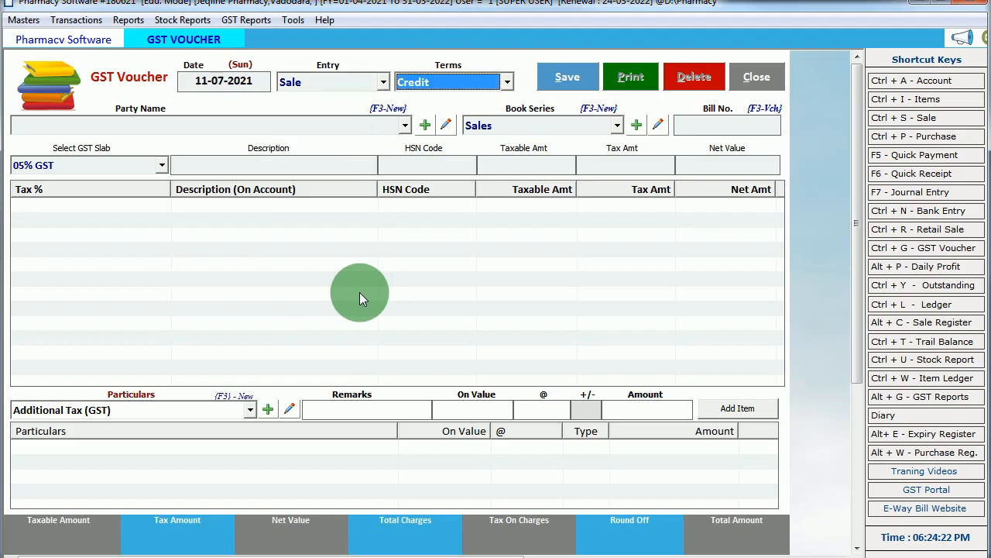
key("Return")
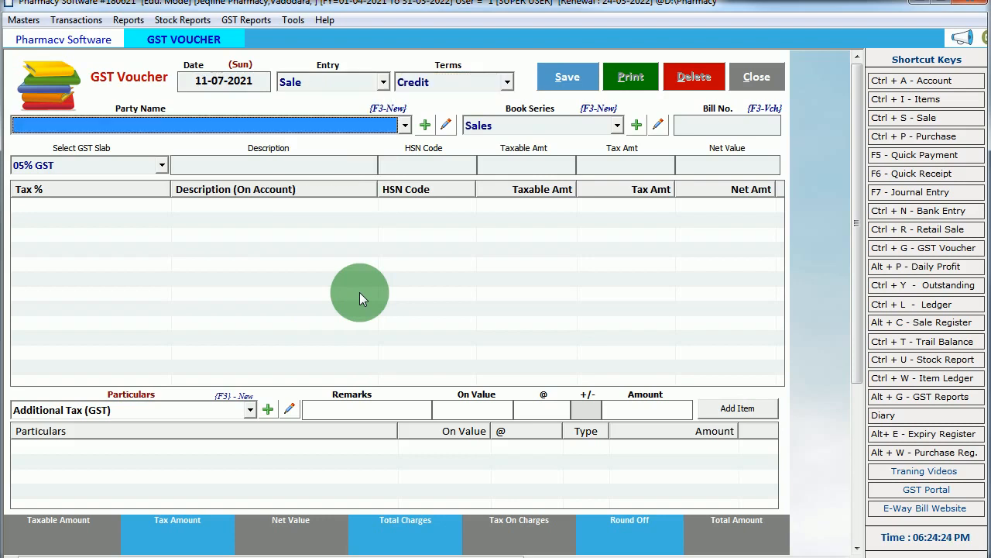
key("Return")
key("Return")
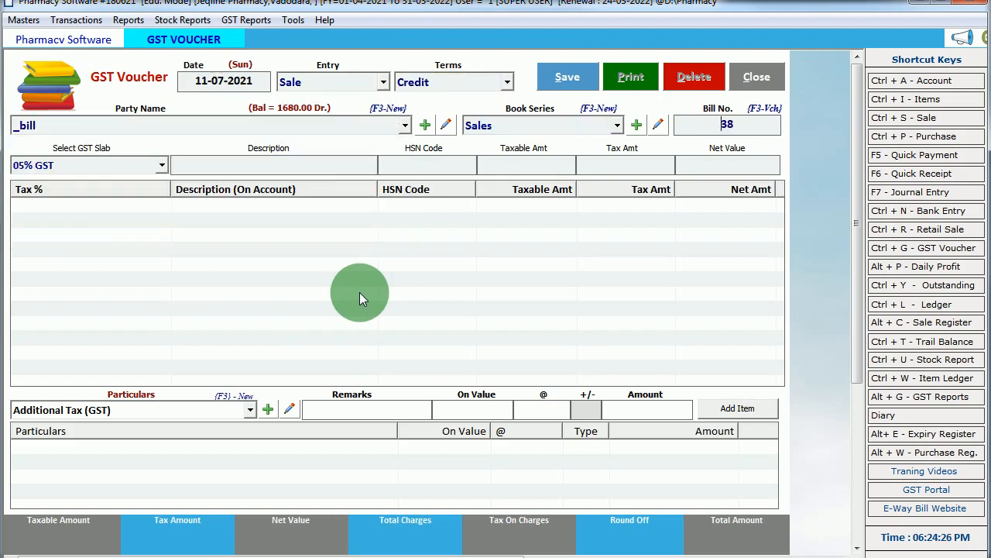
key("Return")
key("Return")
key("Return")
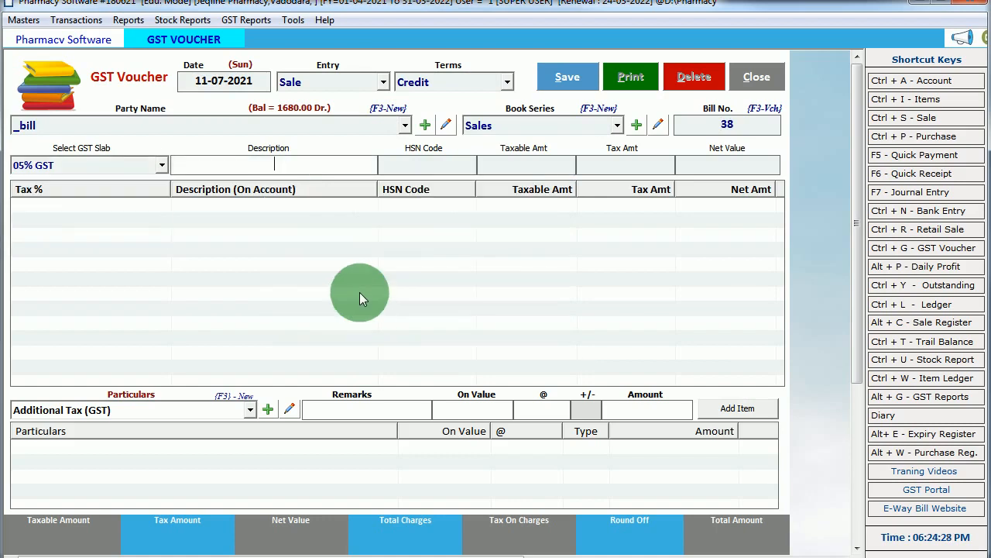
key("Escape")
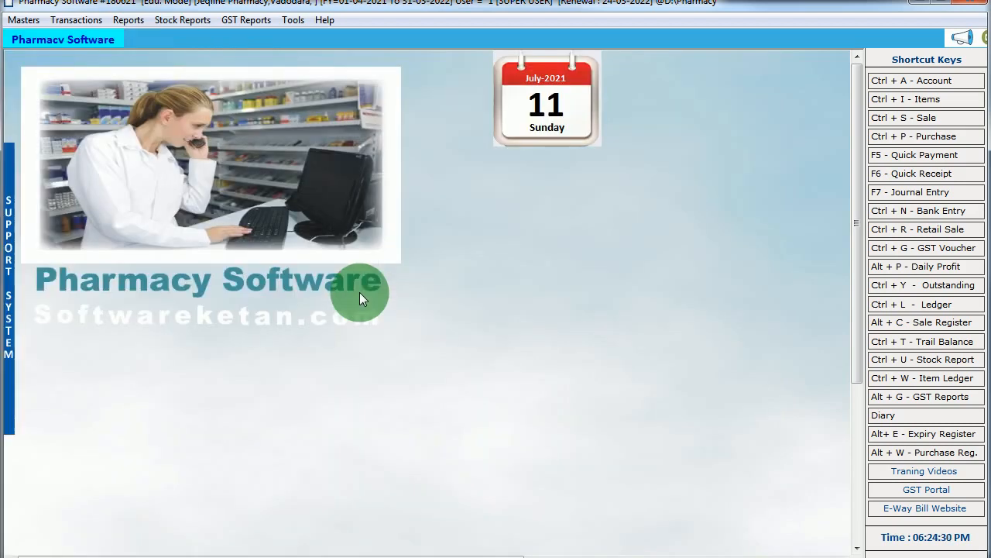
left_click(77, 20)
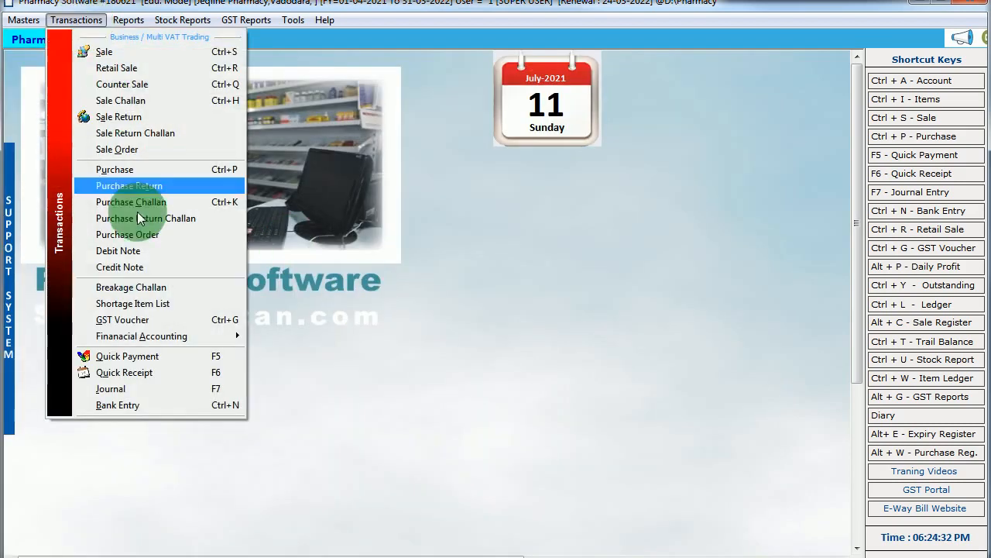
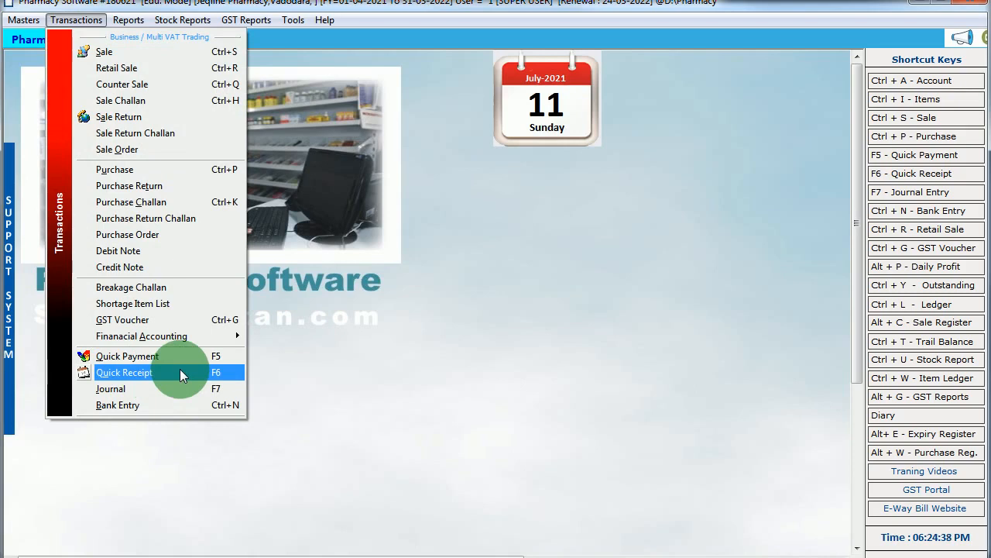
left_click(560, 364)
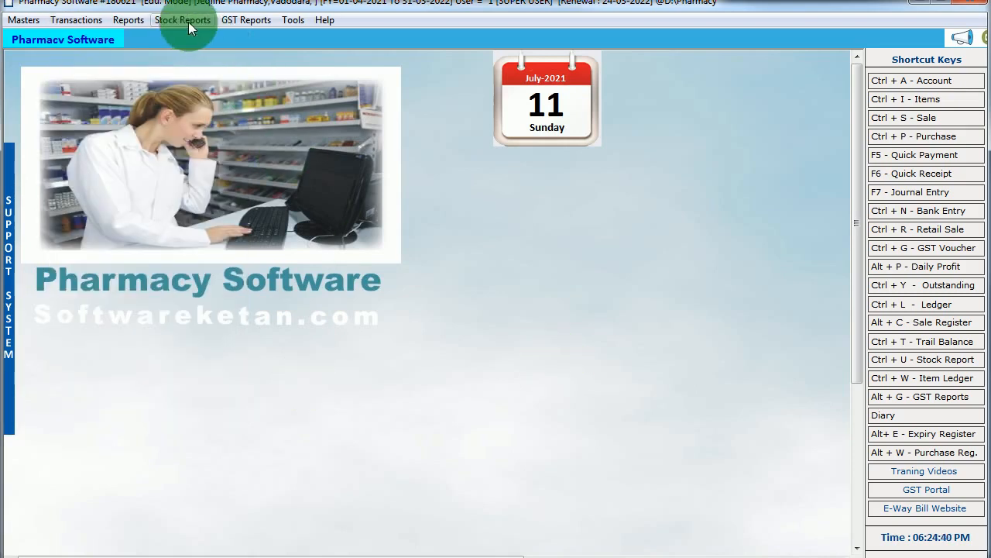
Step: List the receivables in the Outstanding Analysis report as on 11-07-2021, highlight the Vadodara customer's balance, and close the report
left_click(129, 20)
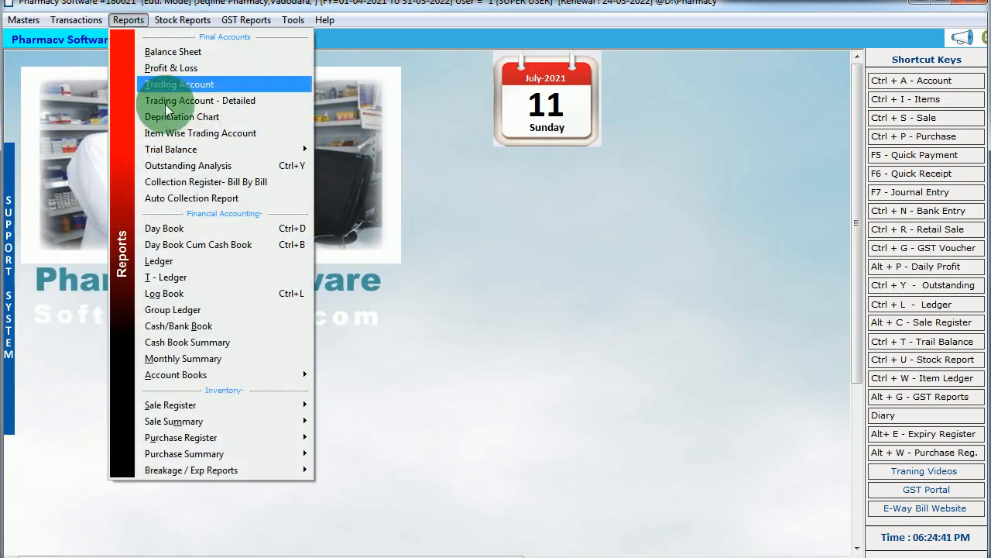
left_click(195, 169)
left_click(451, 82)
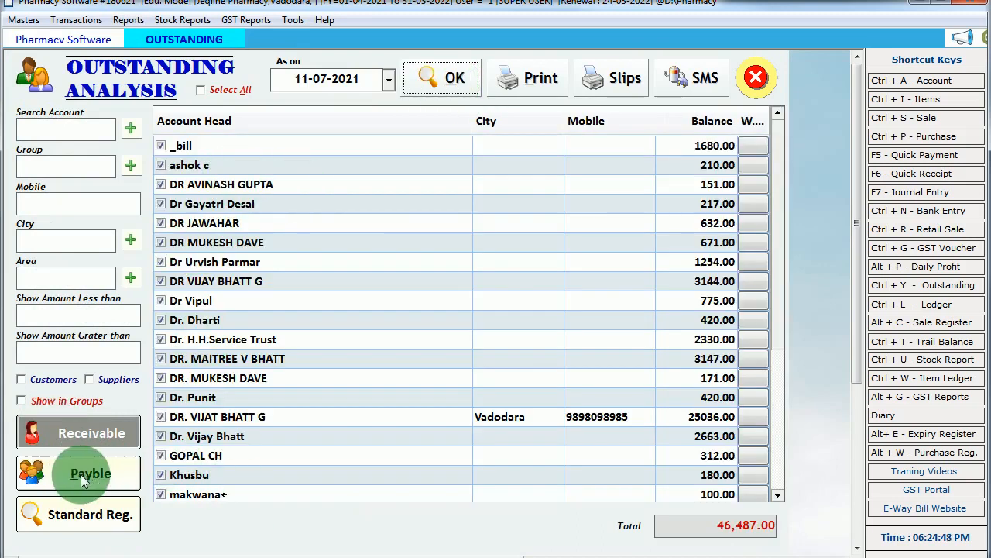
left_click(687, 419)
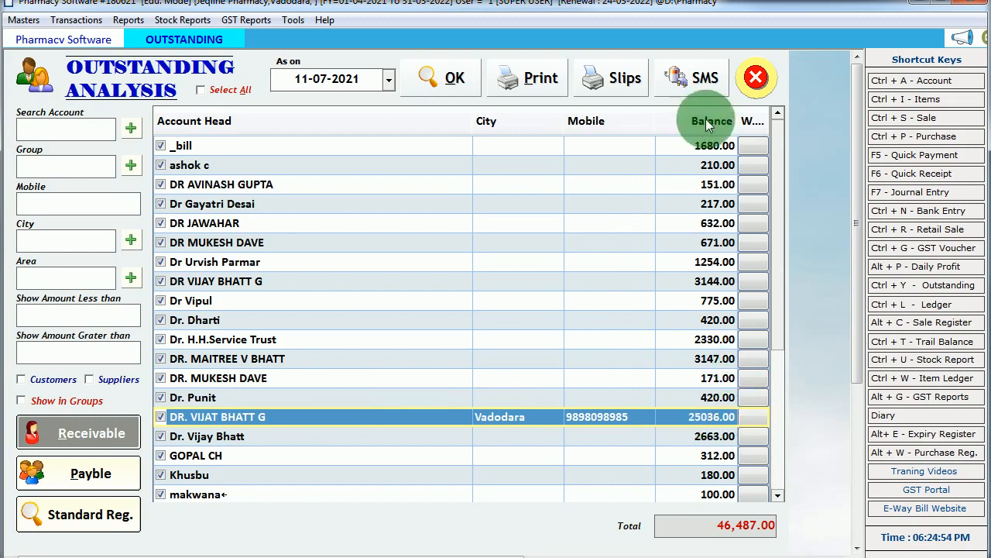
left_click(759, 76)
Step: Start a quick receipt dated 11-07-2021 and look through the available payment modes
left_click(76, 19)
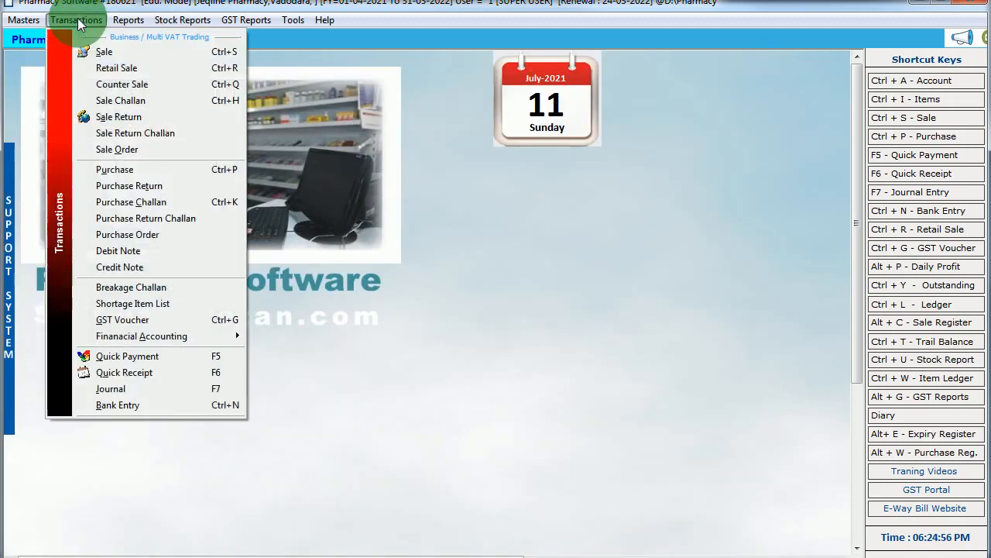
left_click(154, 373)
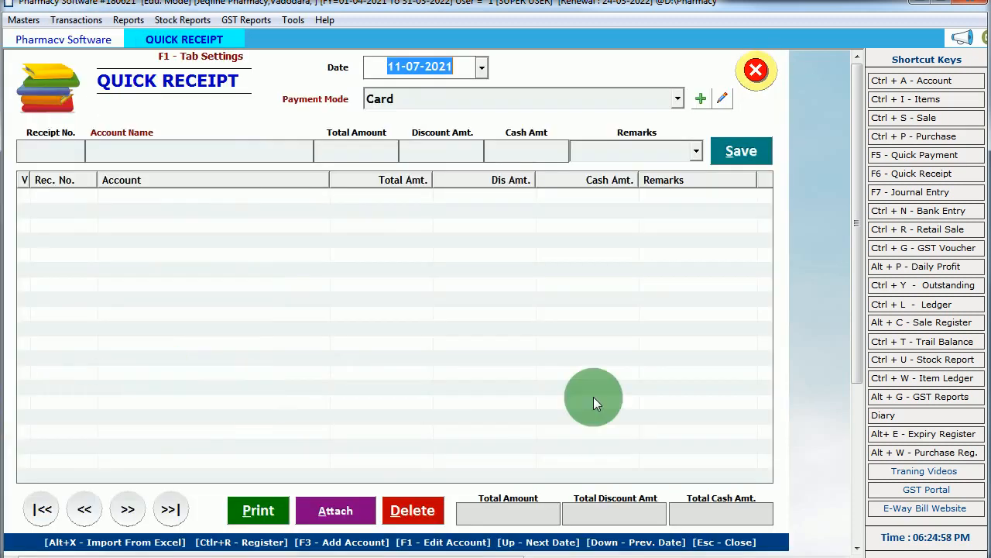
left_click(421, 71)
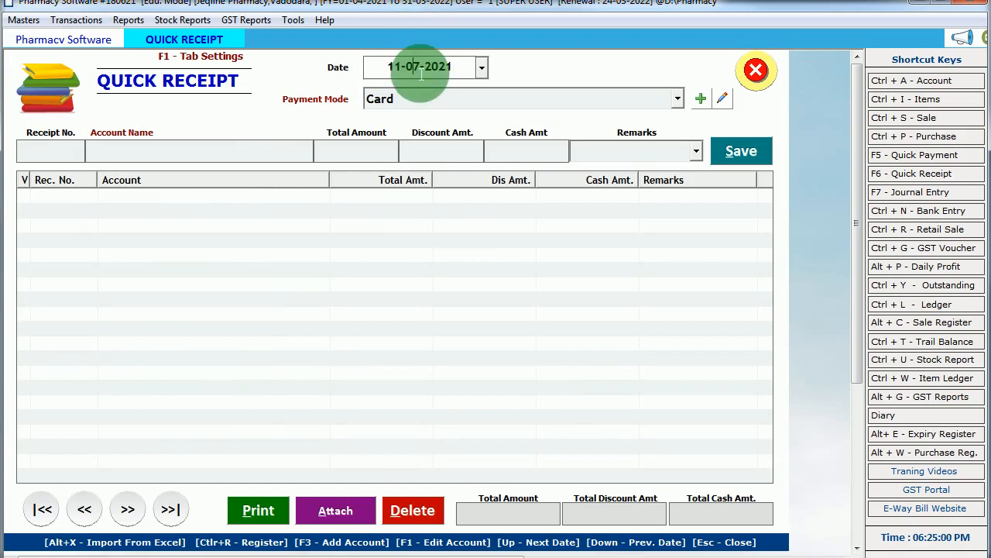
key("Return")
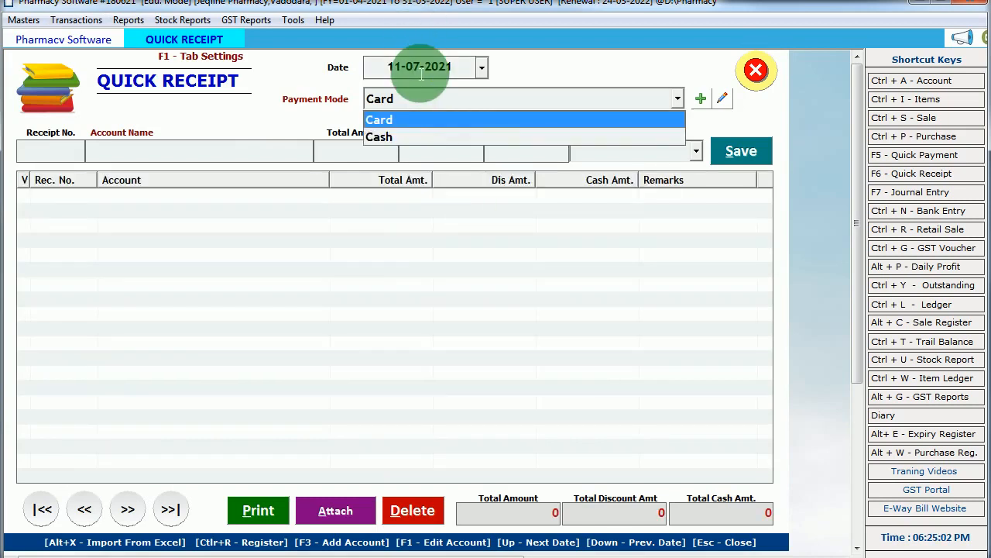
key("Down")
key("Up")
left_click(483, 141)
Step: Add a new payment account named SBI under the Bank Accounts group and save it
left_click(700, 98)
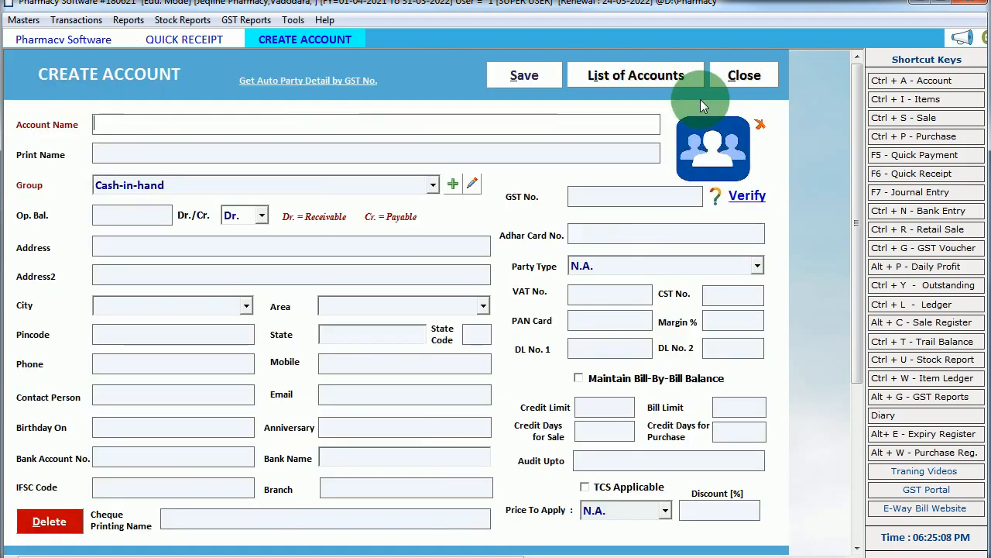
type("SBI")
key("Return")
key("Return")
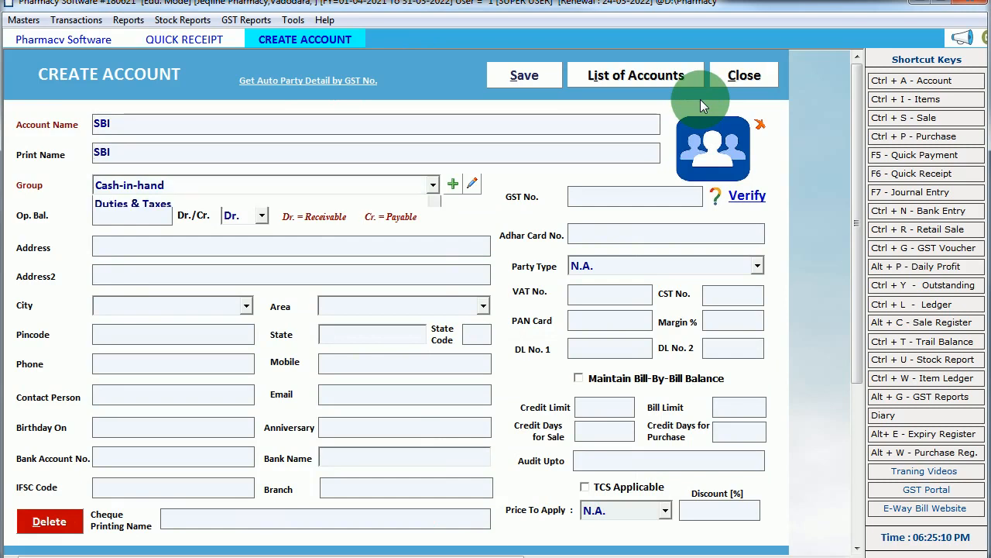
type("b")
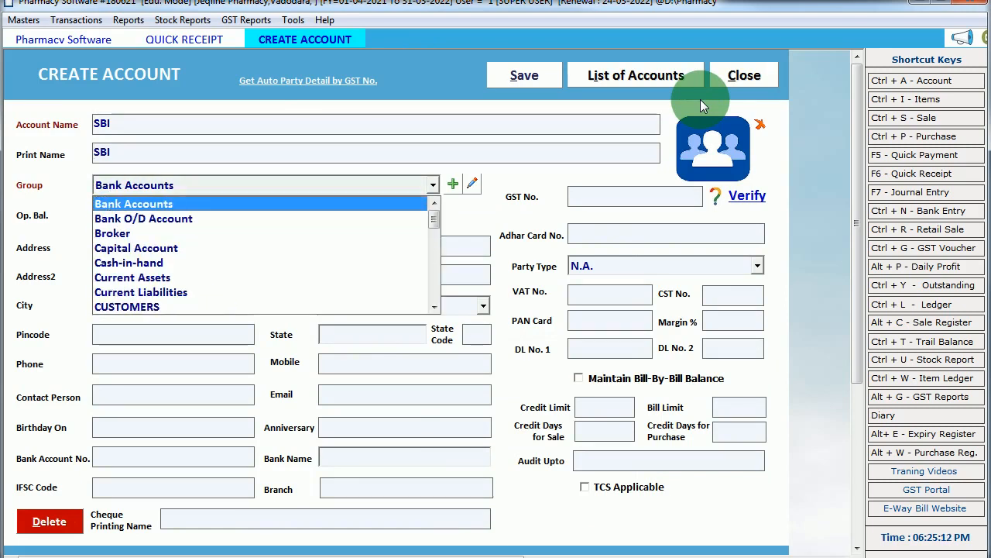
key("Return")
left_click(517, 62)
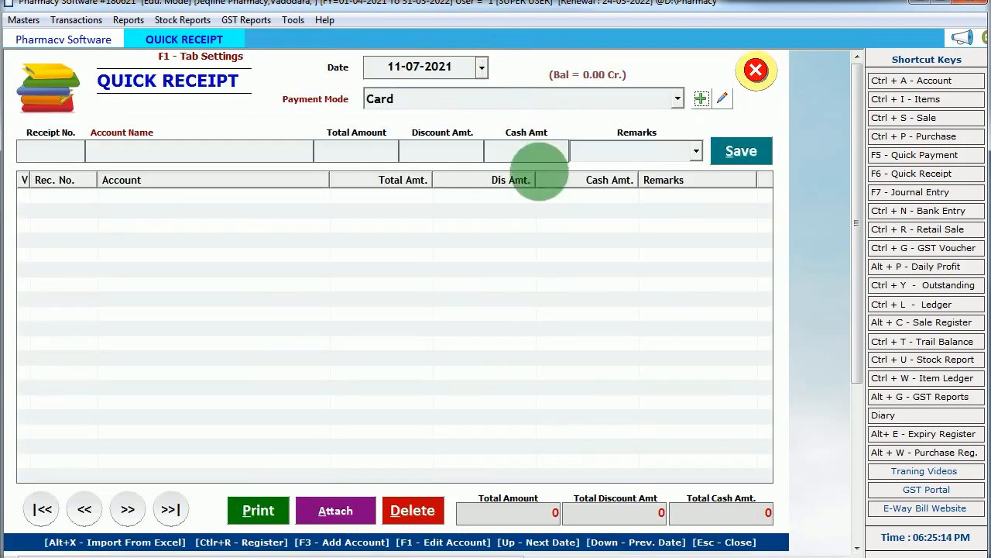
Step: Set the receipt's payment mode to SBI and select the Vadodara customer as the account for receipt number 1
left_click(462, 104)
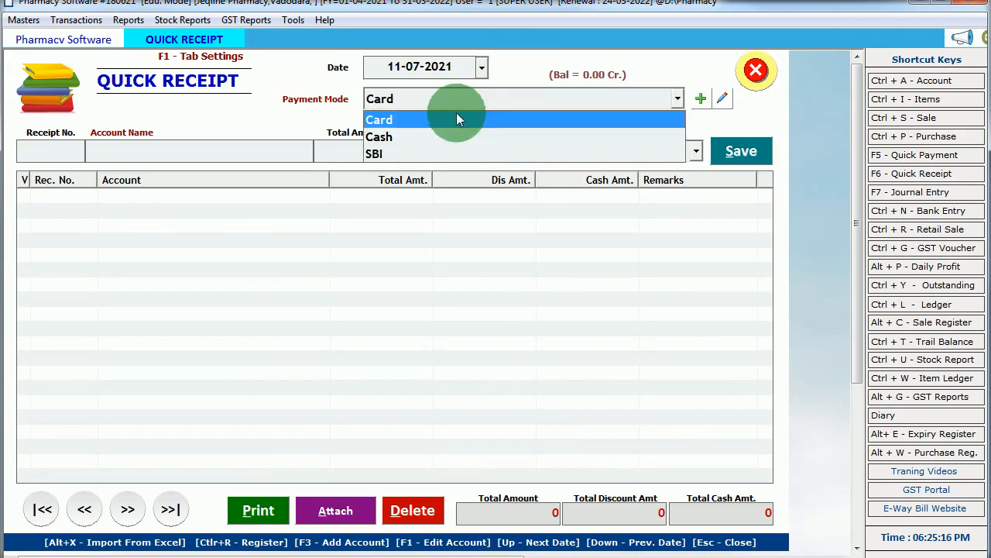
left_click(417, 158)
key("Return")
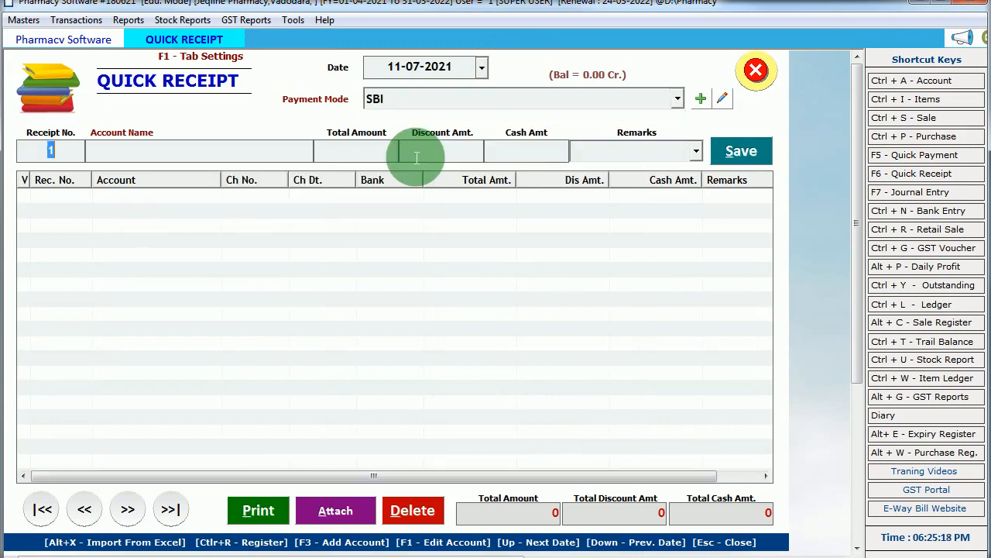
type("dr. vi")
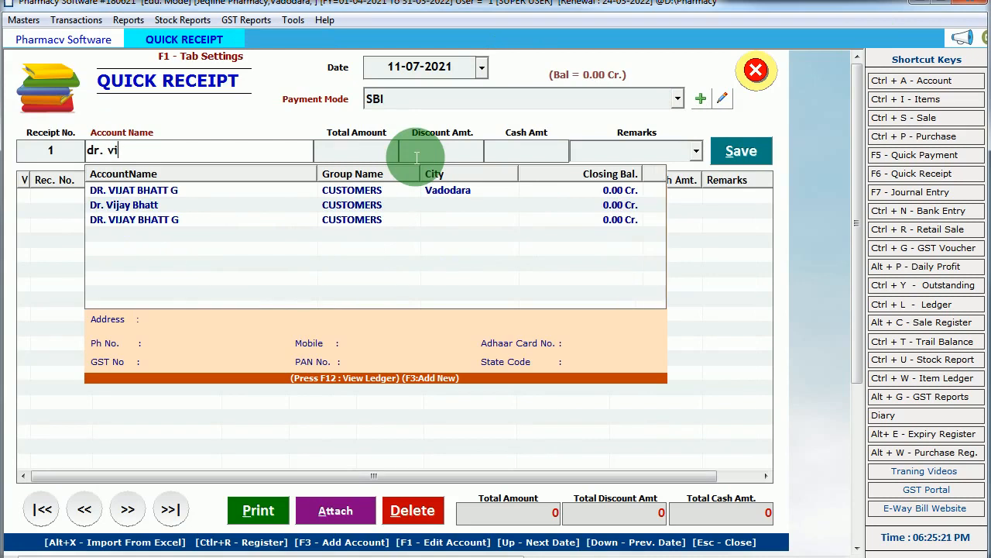
key("Down")
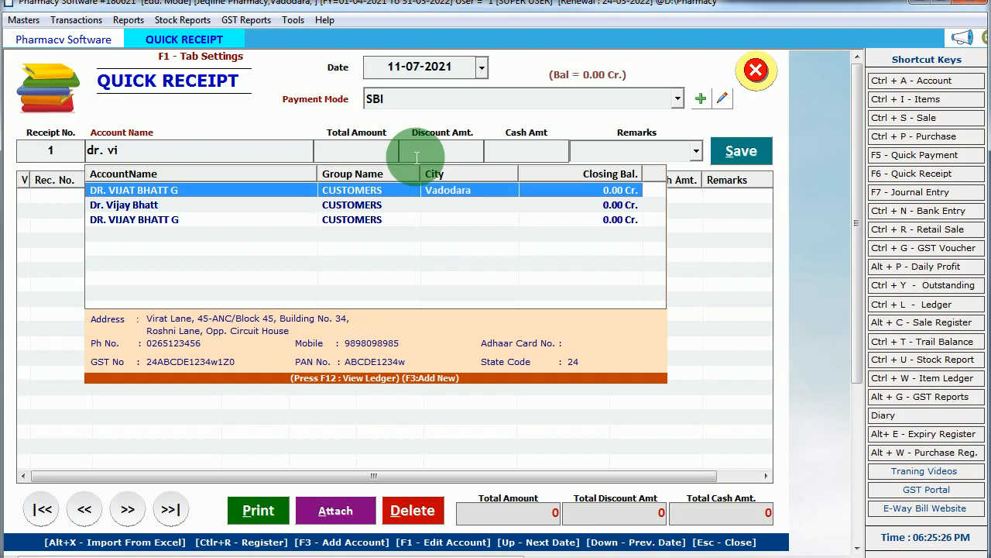
key("Return")
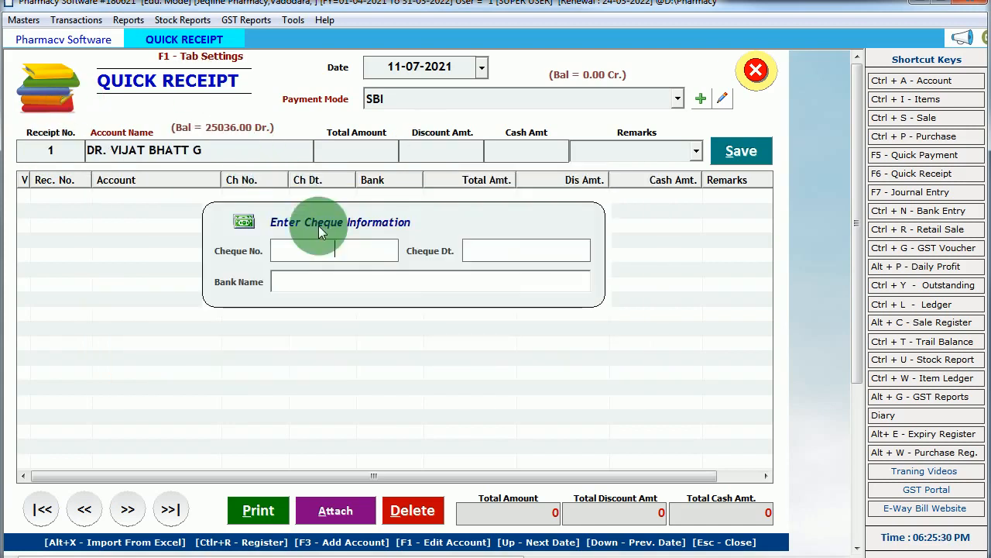
Step: Enter G PAy as the cheque number and 5500 as the total amount of the receipt
type("G")
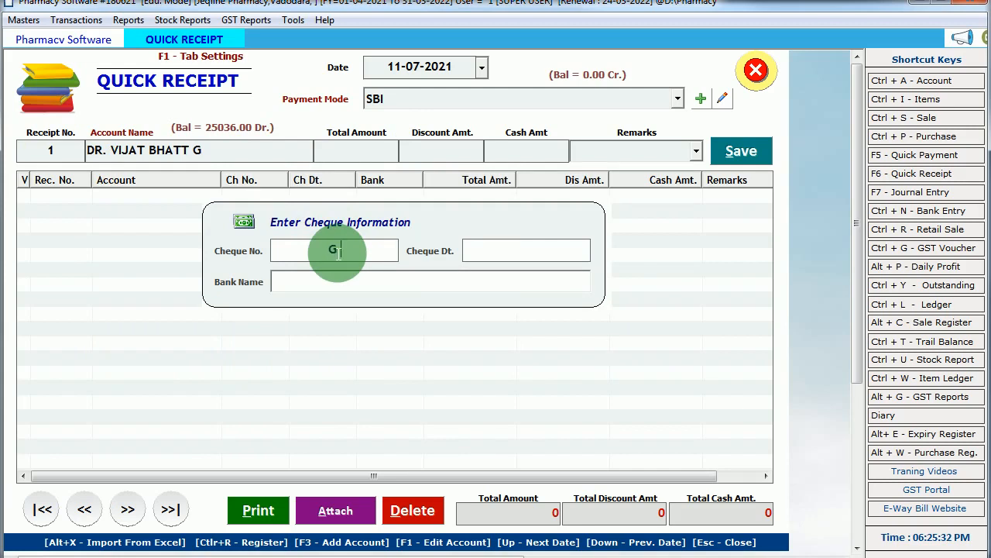
type(" PAy")
key("Return")
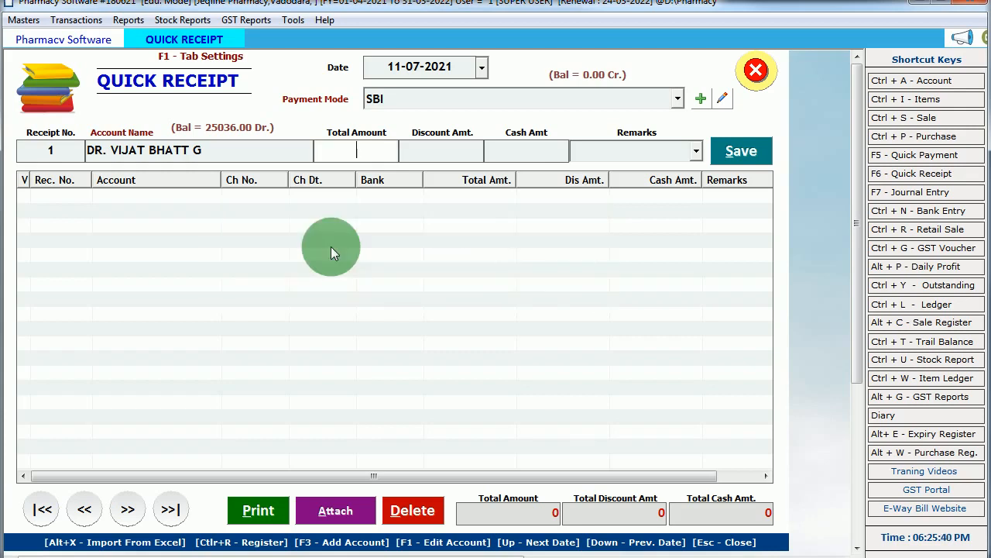
type("5500")
key("Return")
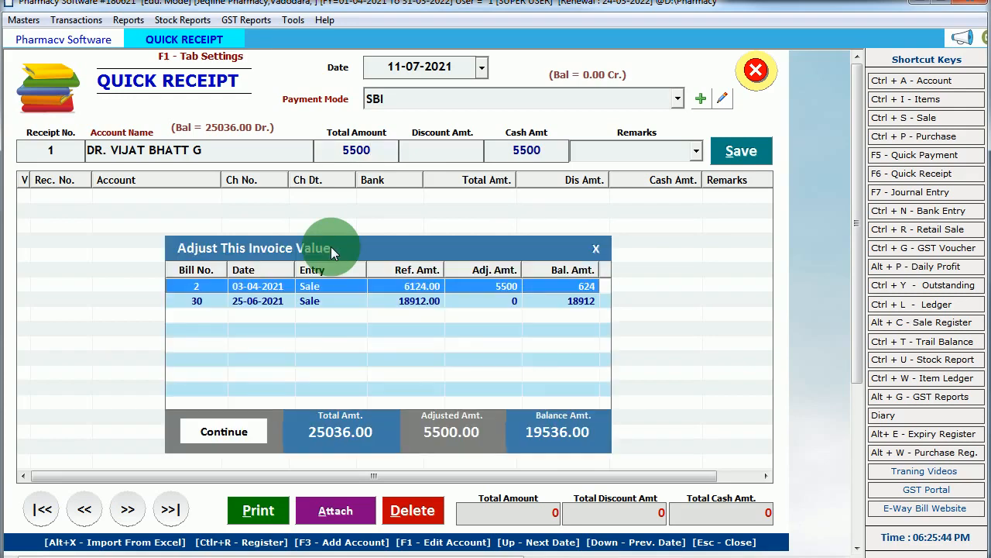
Step: Adjust the receipt's 5500 against sale bill no. 2, leaving bill no. 30 at 0, and save the quick receipt
left_click(413, 287)
left_click(411, 301)
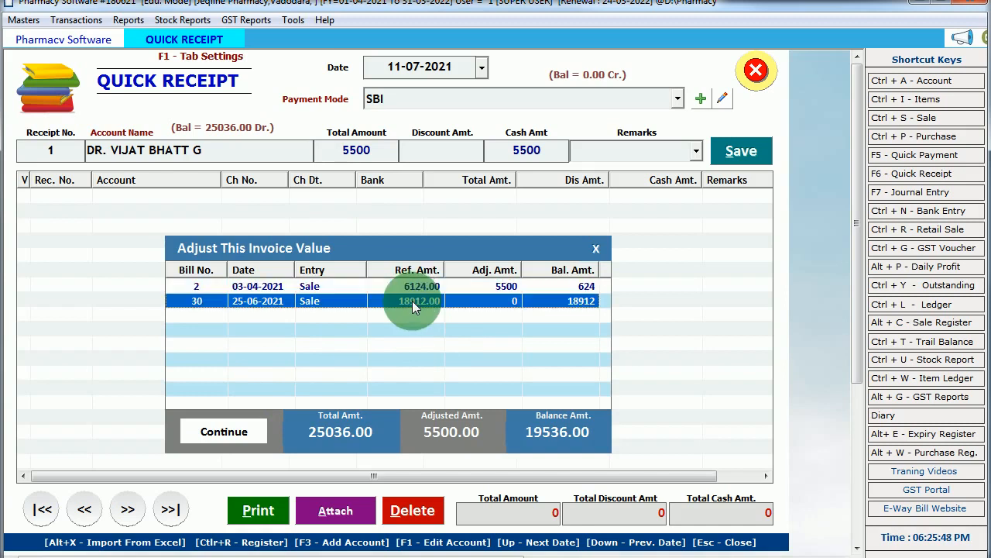
left_click(484, 290)
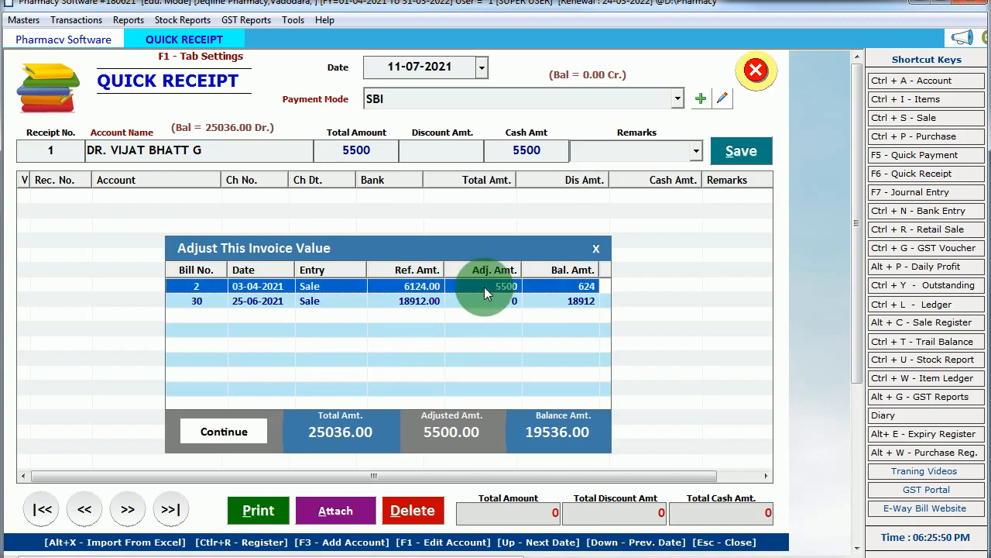
key("Return")
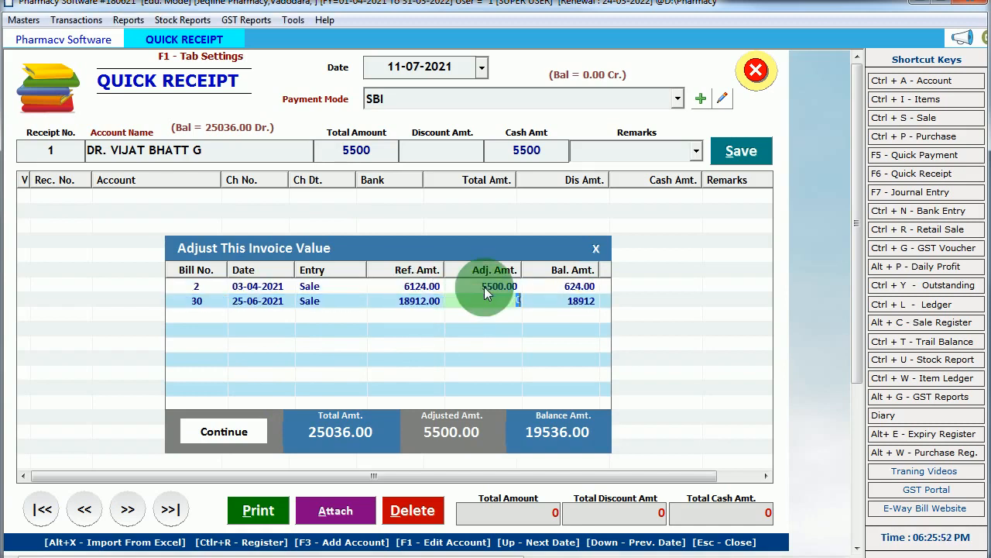
key("Return")
key("Return")
key("Return")
key("Return")
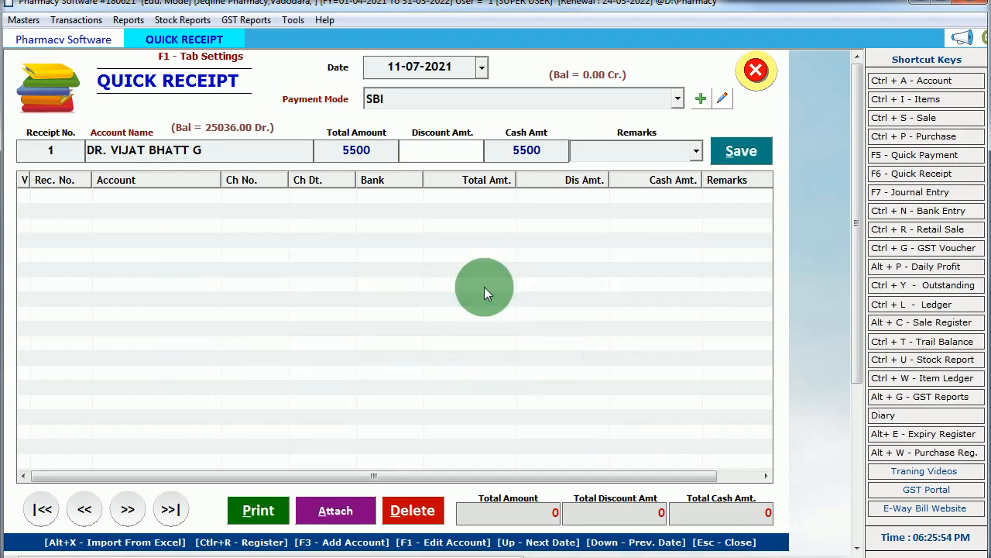
key("Return")
key("Return")
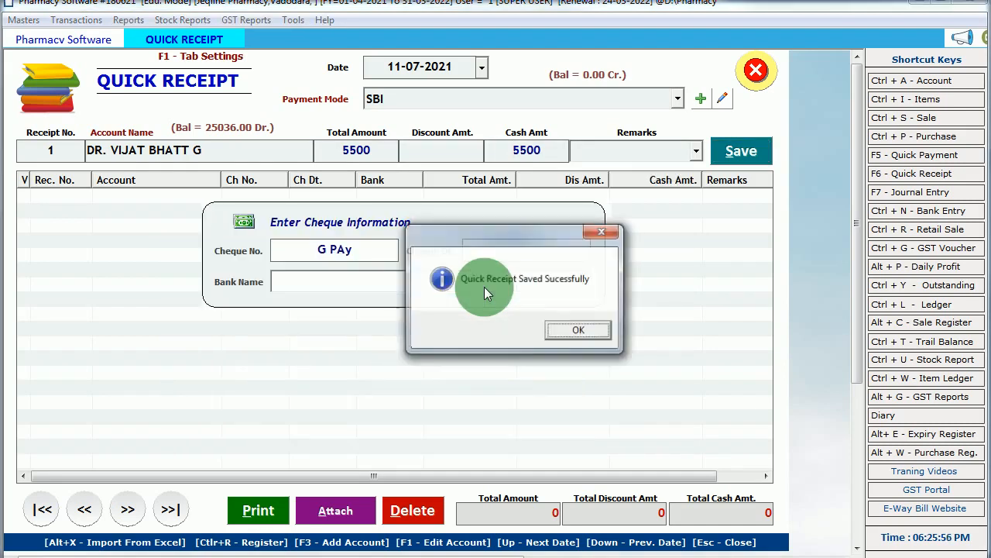
key("Return")
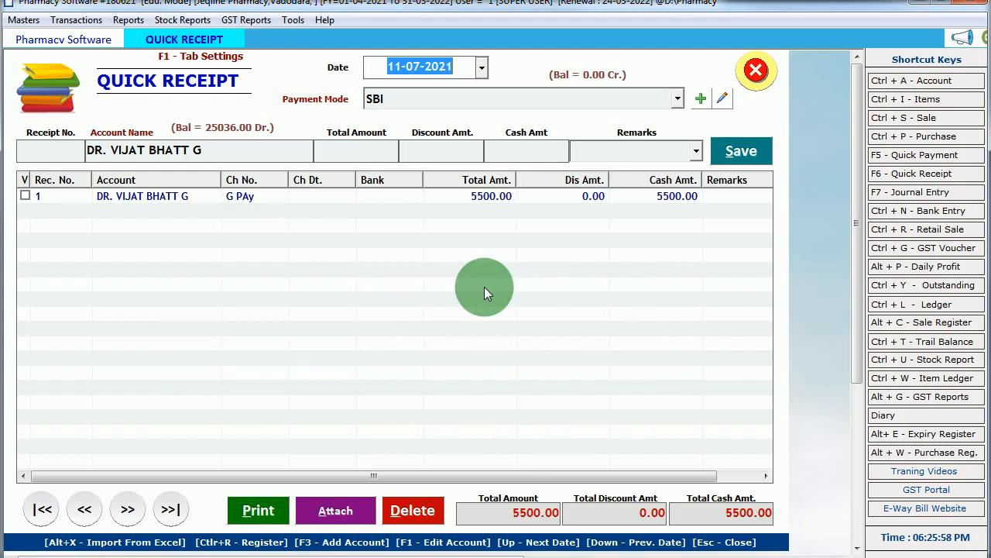
Step: Preview the printed voucher for receipt no. 1 and close the quick receipt
left_click(22, 198)
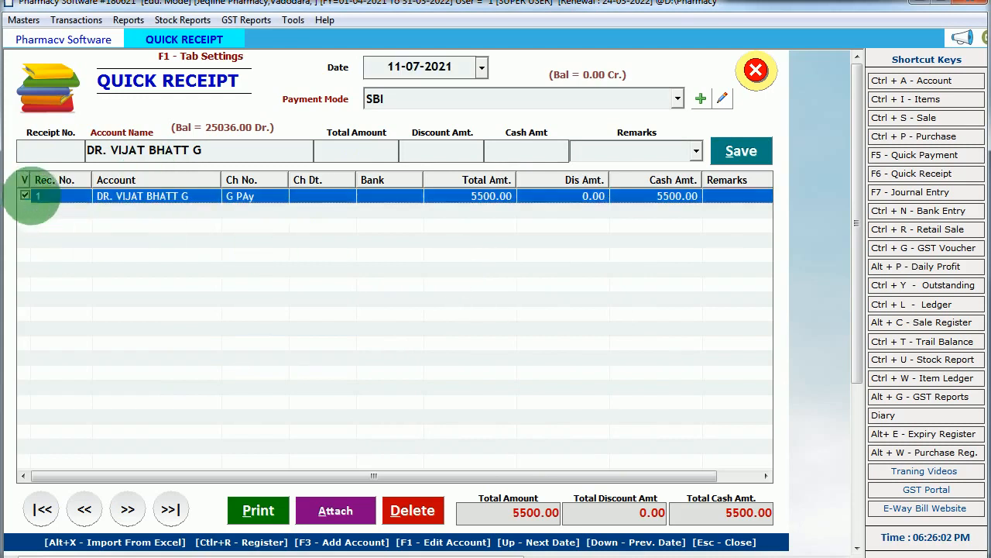
left_click(258, 509)
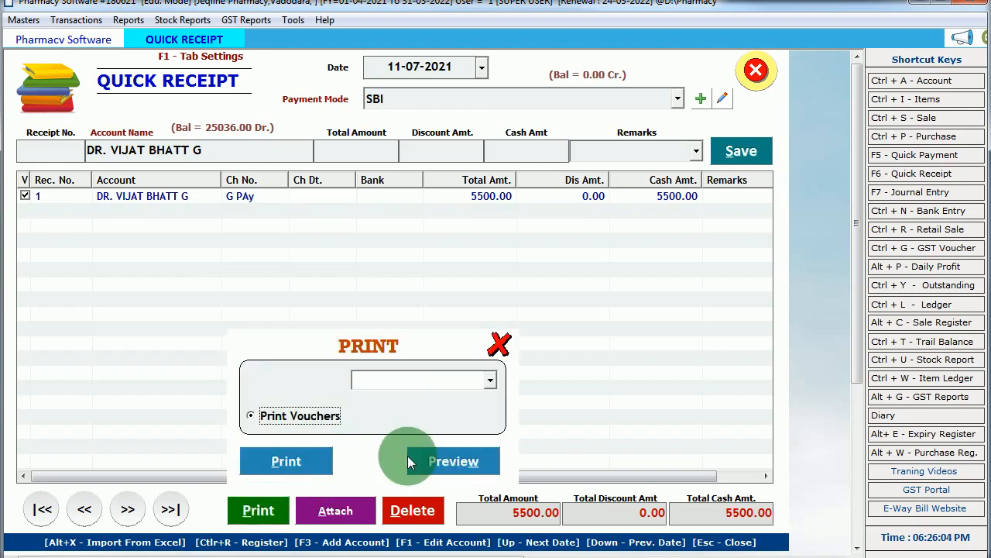
left_click(437, 460)
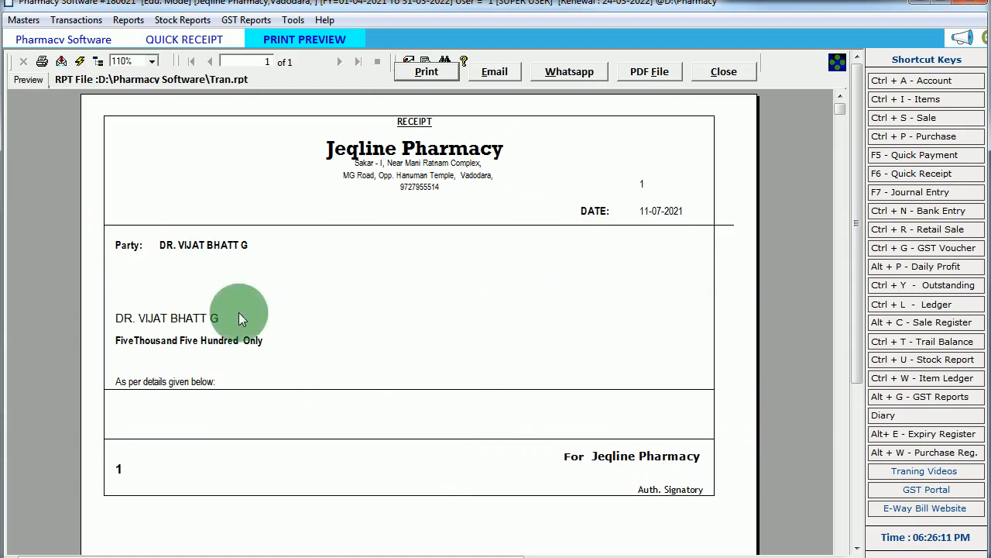
left_click(745, 73)
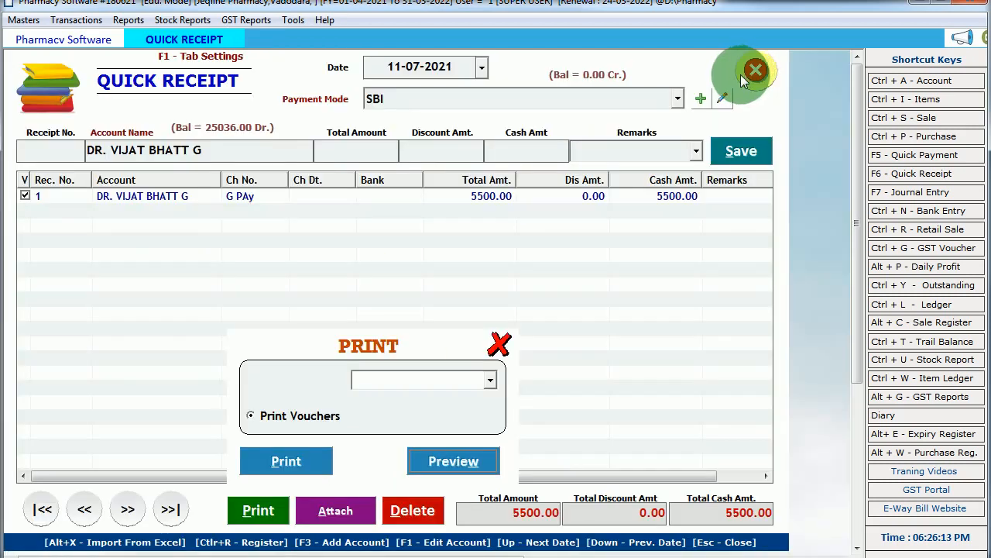
left_click(497, 348)
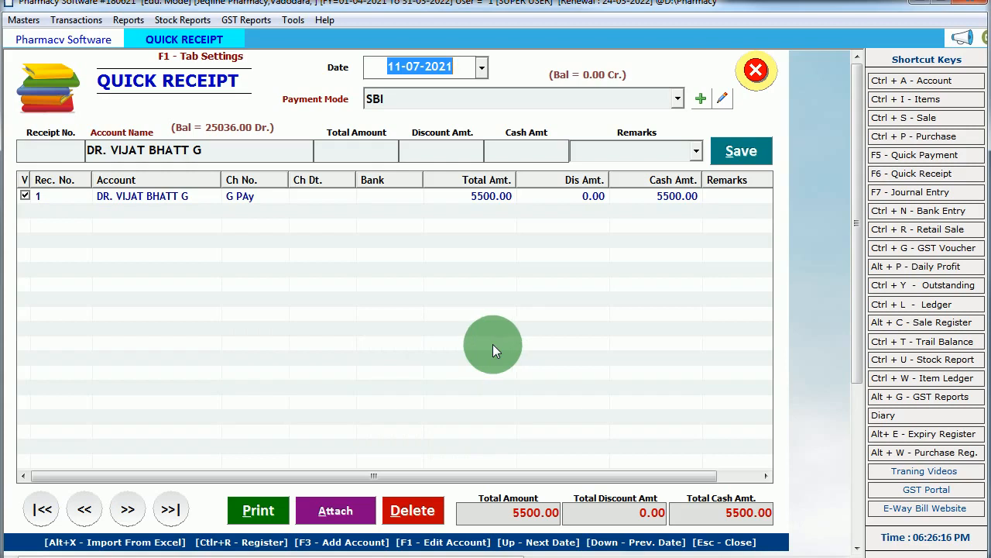
left_click(195, 202)
key("Escape")
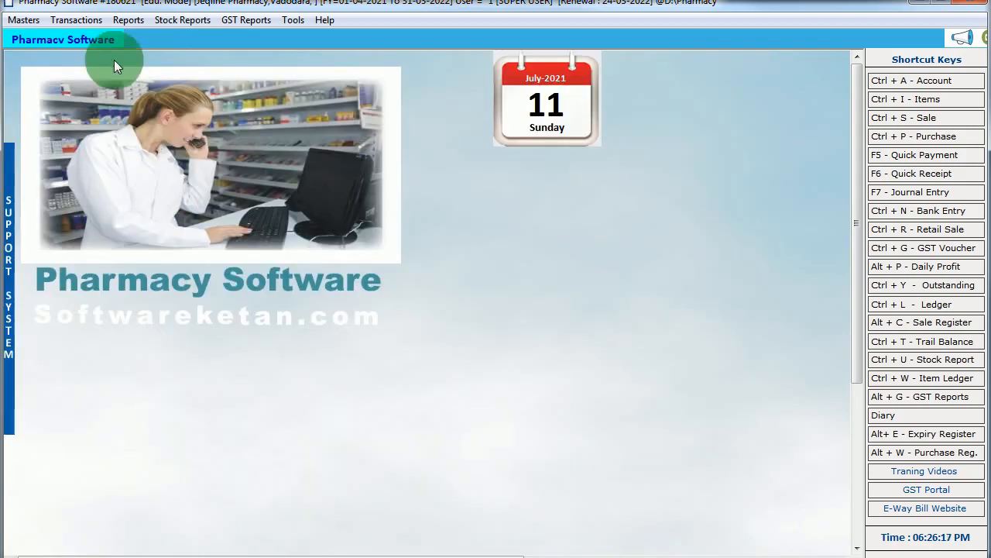
Step: Open the ledger report and filter its account list by "dr"
left_click(129, 22)
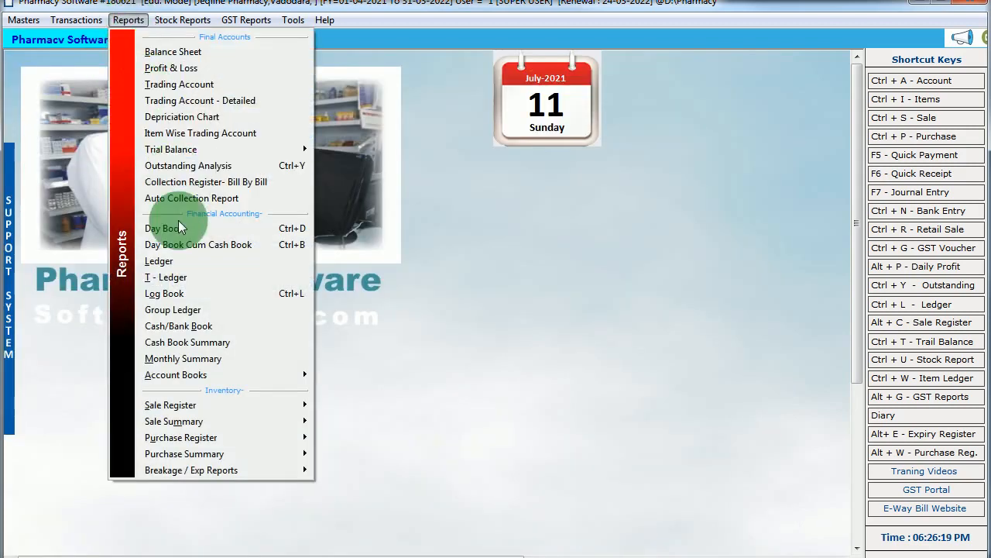
left_click(183, 264)
type("dra")
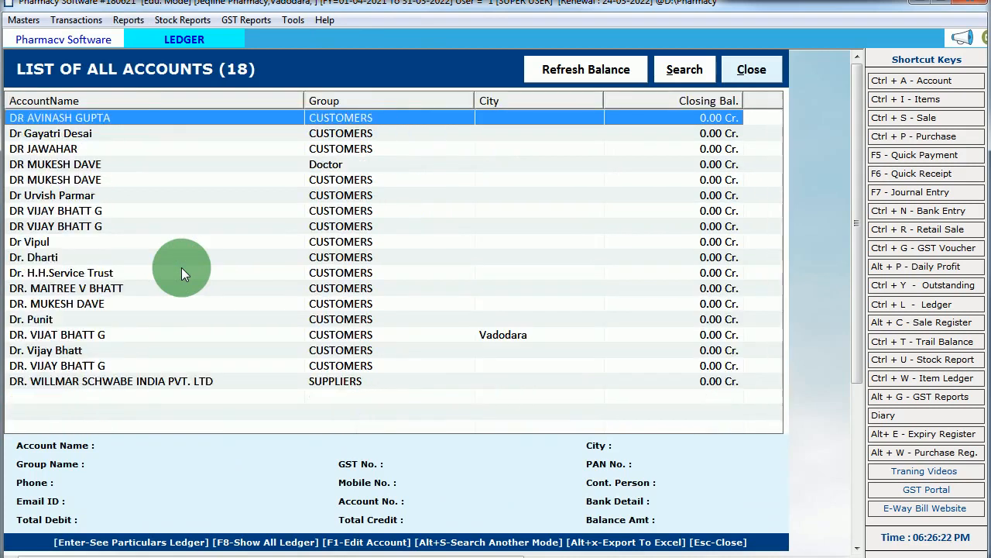
key("BackSpace")
key("BackSpace")
key("BackSpace")
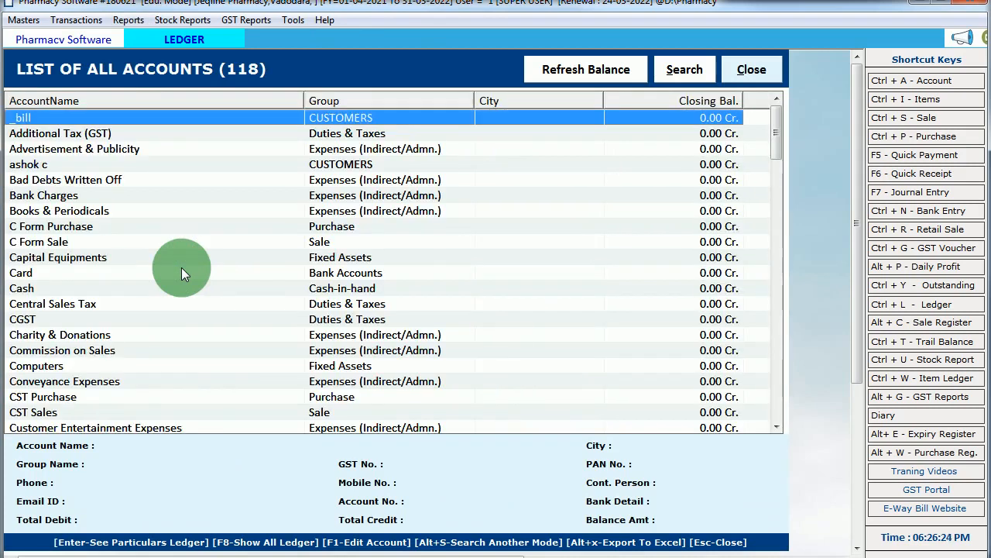
type("dr")
key("Down")
key("Down")
key("Down")
key("Down")
key("Down")
key("Down")
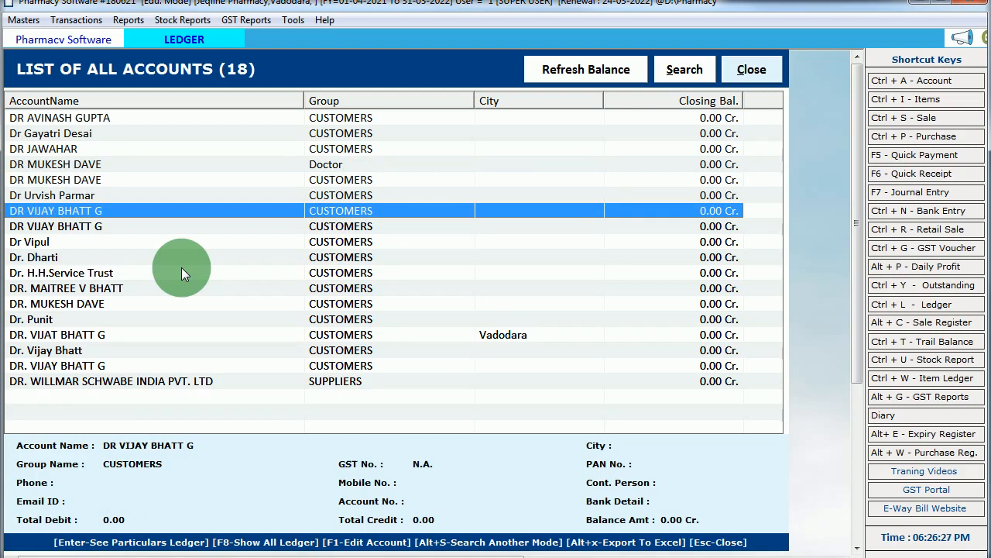
Step: Refresh the closing balances of the ledger accounts and select the Vadodara customer
left_click(586, 70)
left_click(598, 329)
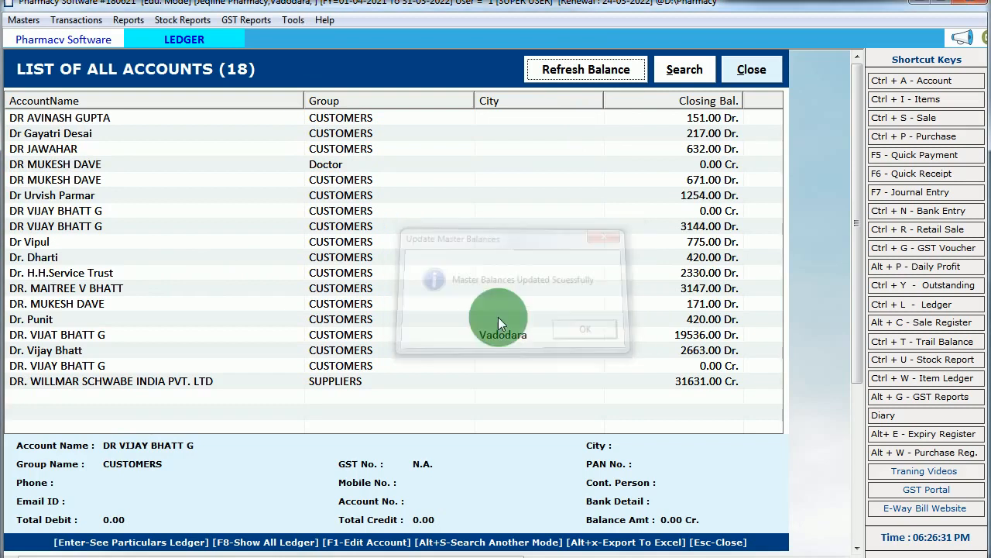
left_click(103, 213)
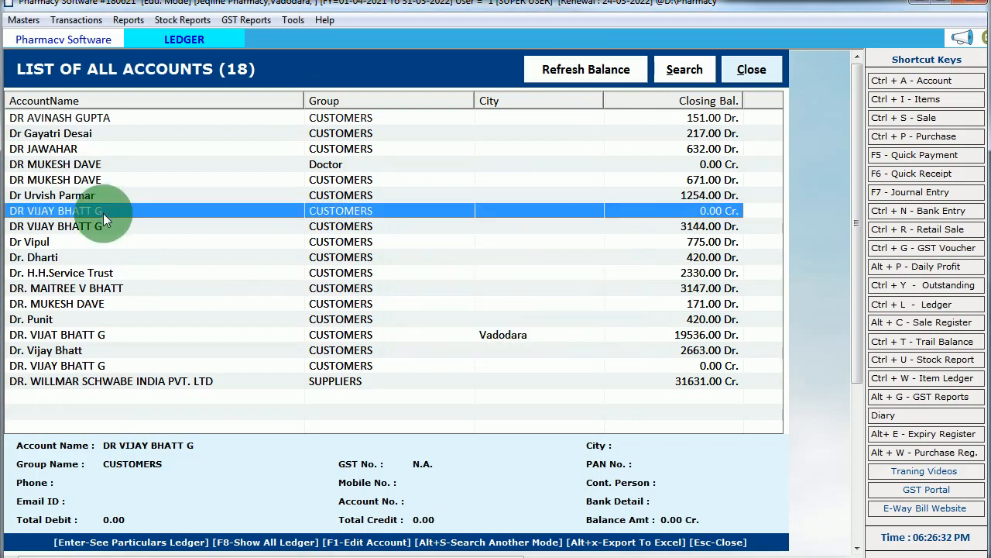
left_click(680, 226)
left_click(293, 337)
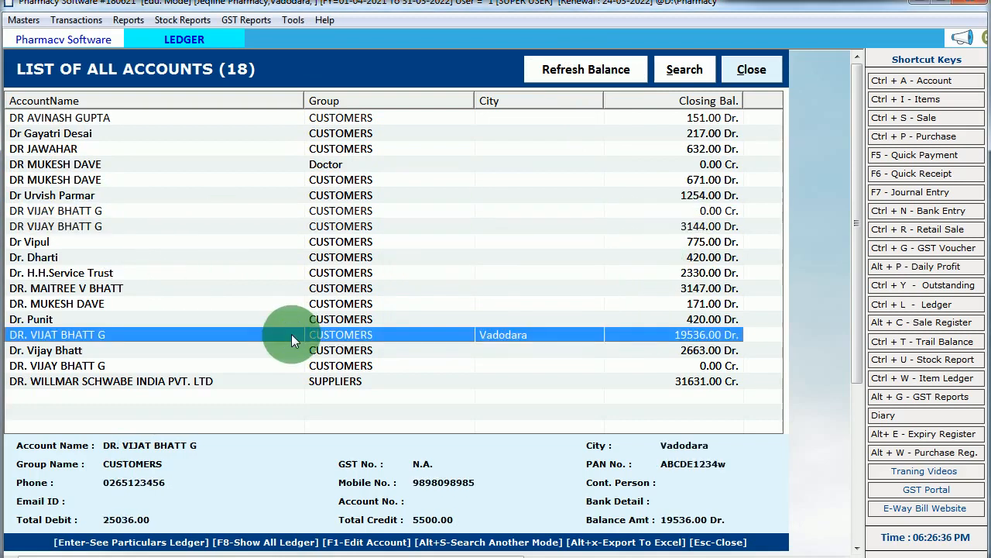
Step: Examine the Vadodara customer's ledger from 01-04-2021 to 31-03-2022, including the SBI receipt entry, and close the ledger report
double_click(676, 335)
key("Return")
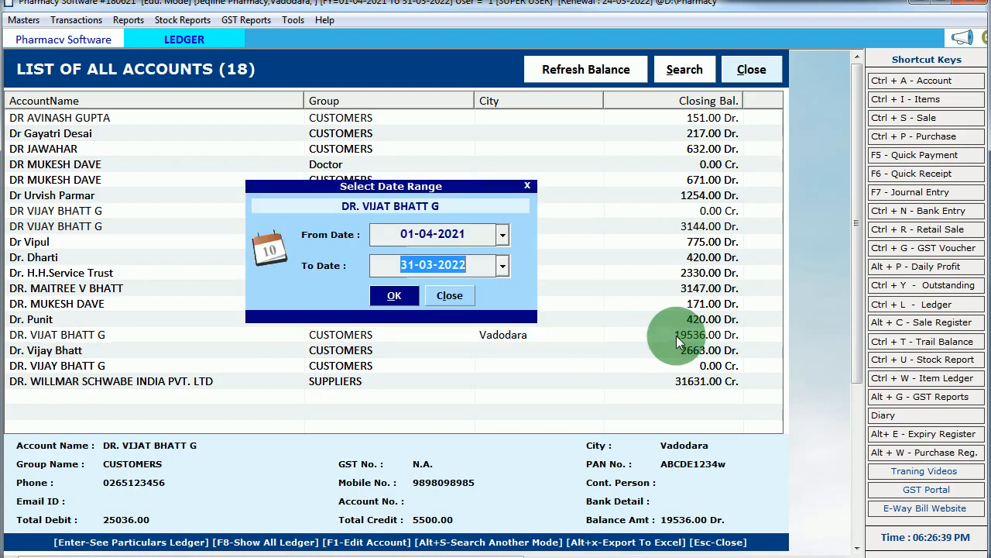
key("Return")
key("Return")
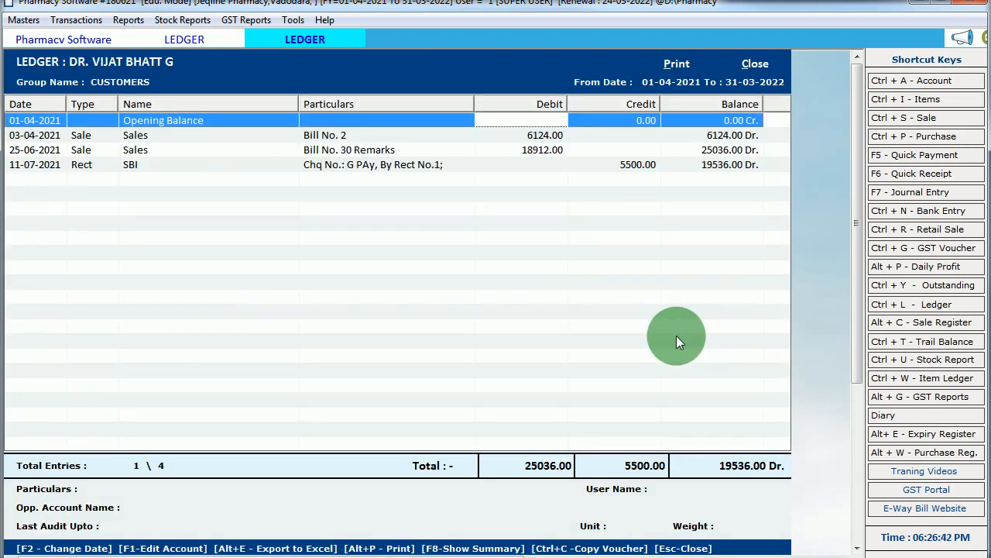
key("Down")
key("Down")
key("Down")
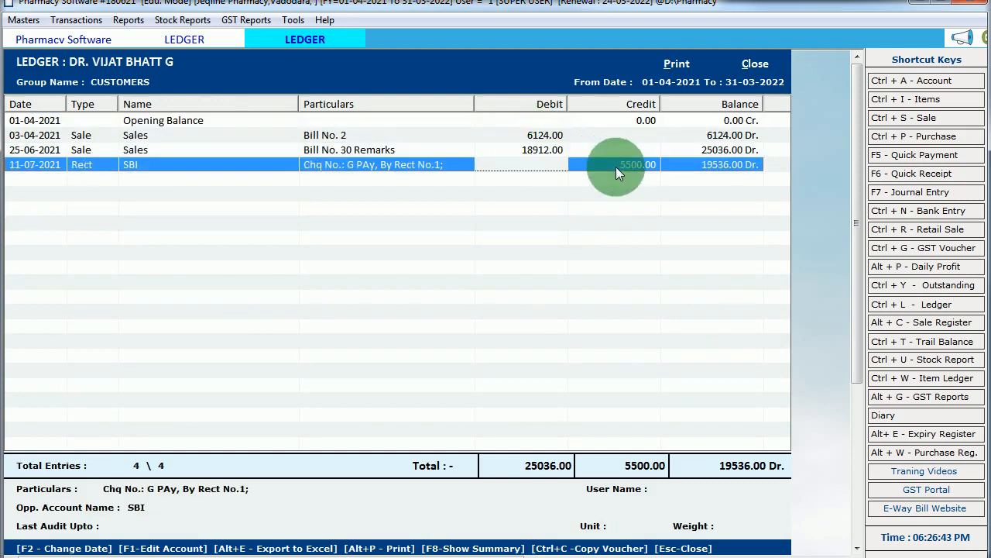
left_click(671, 67)
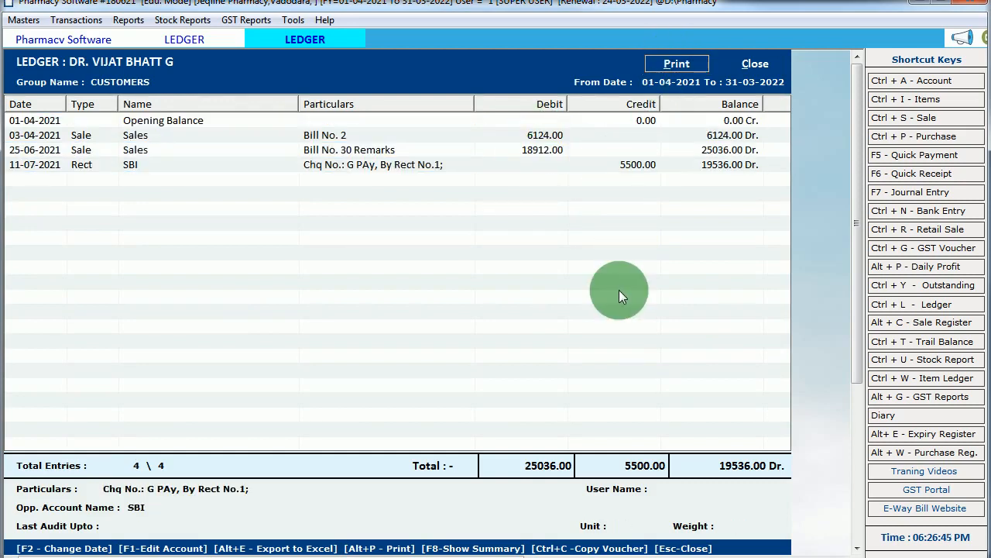
left_click(753, 68)
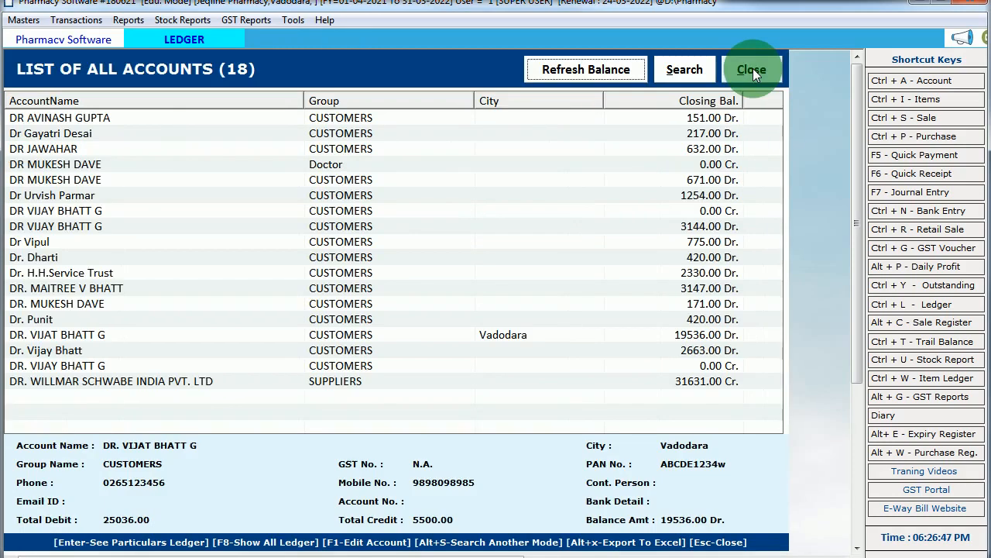
left_click(753, 68)
Step: Start a quick payment dated 11-07-2021 with payment mode SBI and receipt number 2
left_click(76, 20)
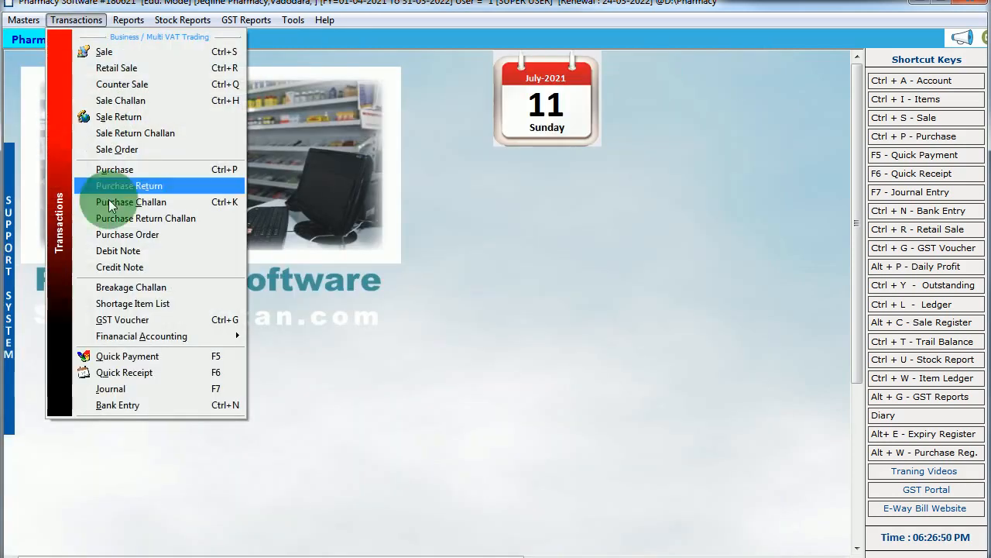
left_click(145, 357)
key("Return")
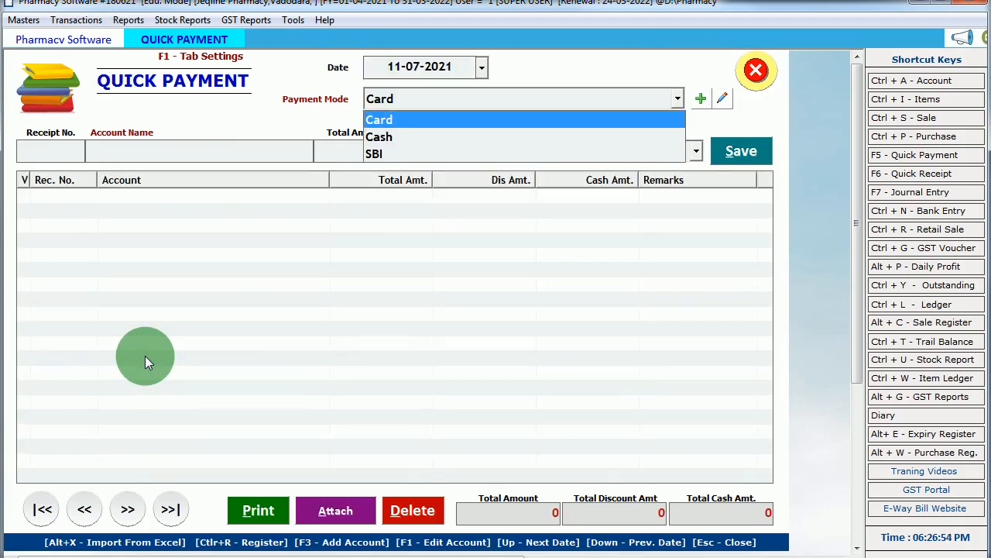
key("Down")
key("Down")
key("Return")
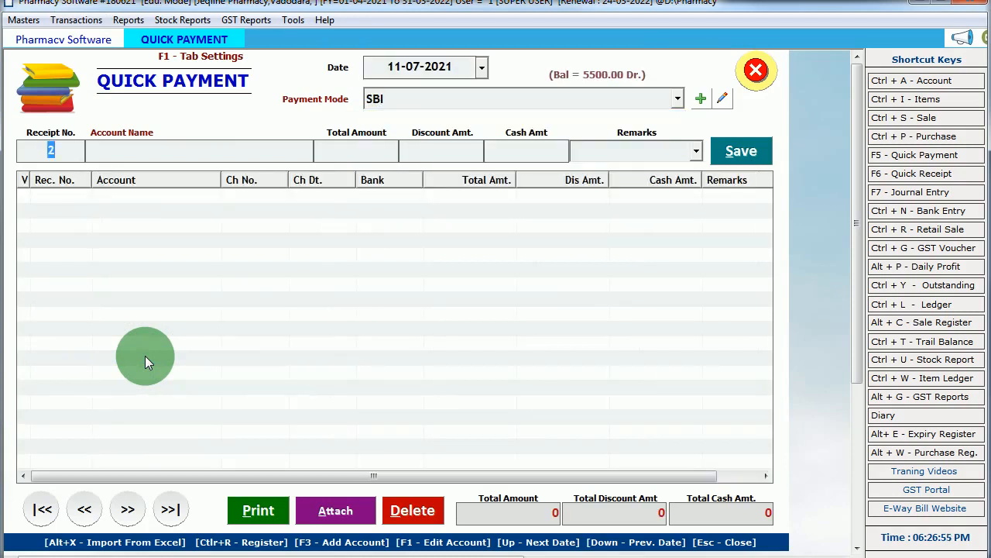
key("Return")
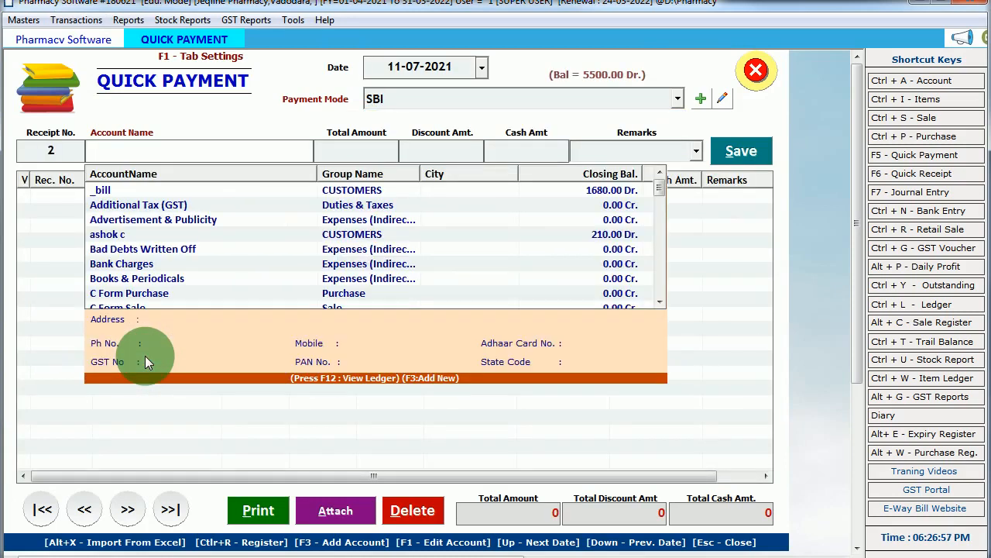
type("s")
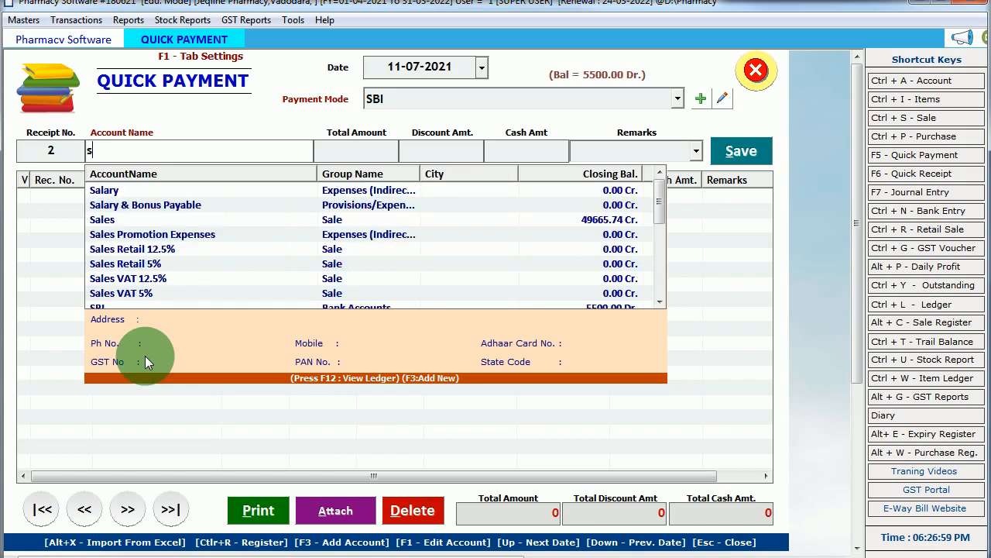
key("BackSpace")
type("dr")
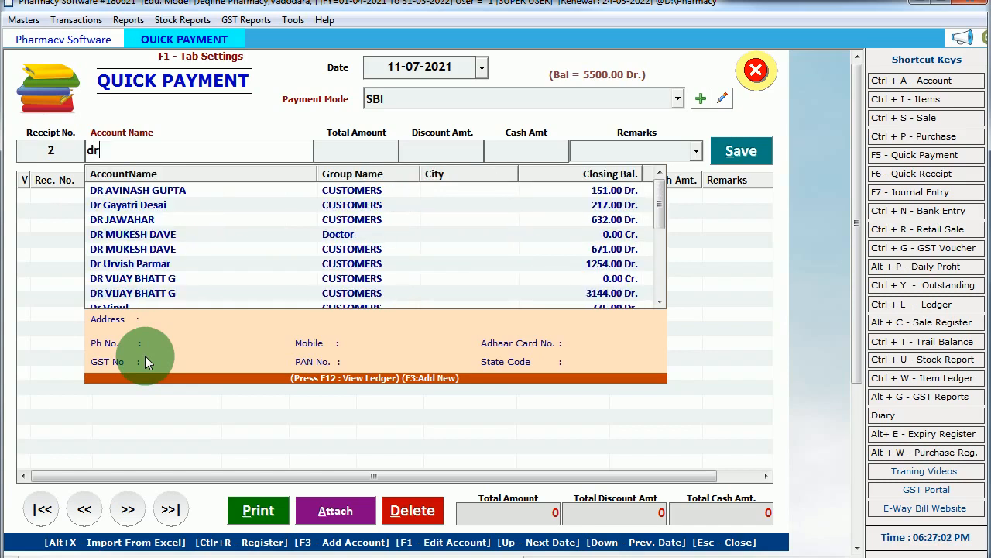
type(" w")
key("BackSpace")
key("BackSpace")
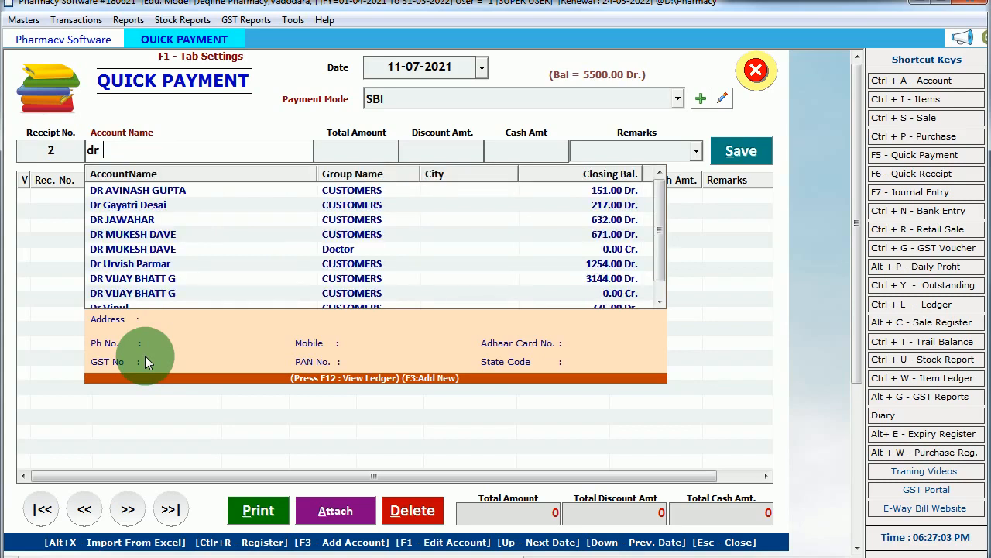
type(".w")
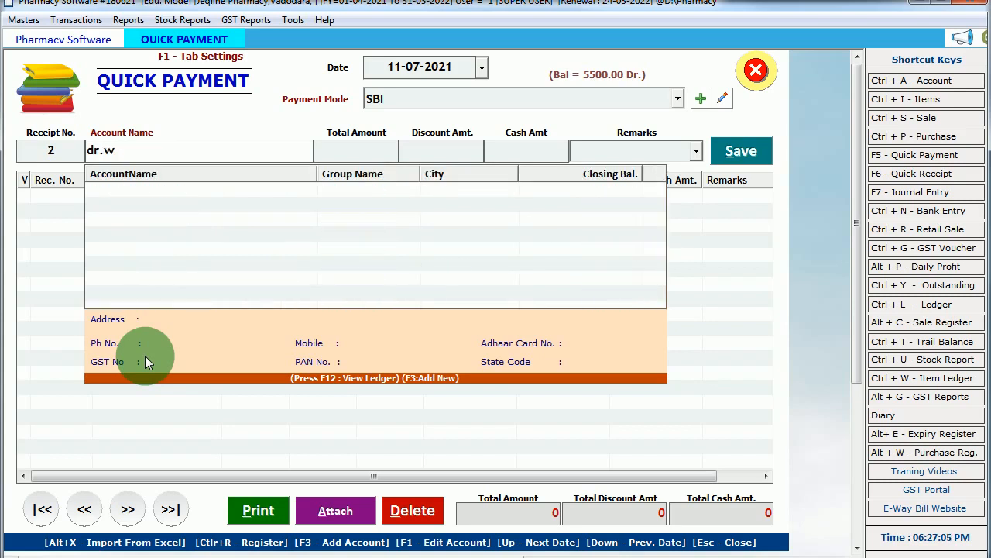
key("BackSpace")
key("BackSpace")
type("w")
key("BackSpace")
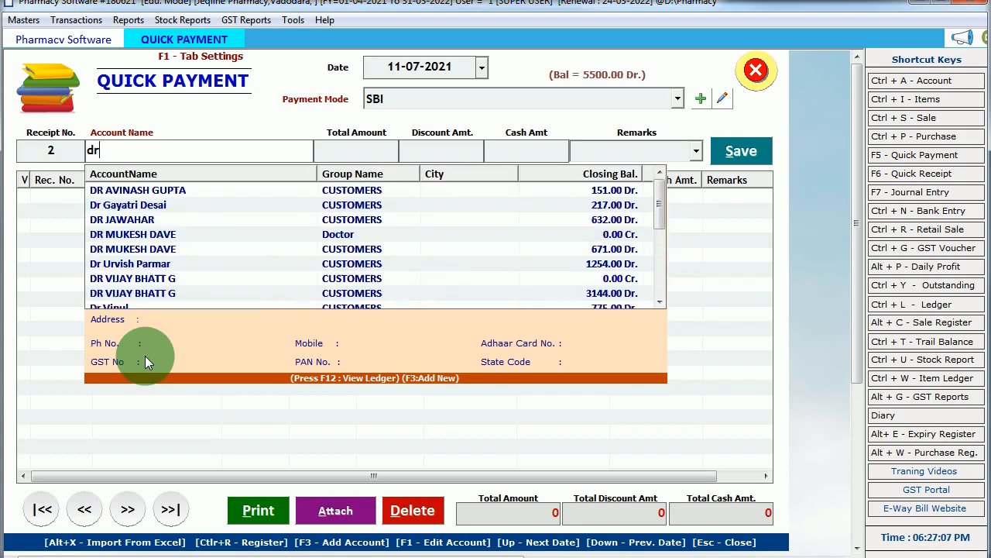
key("BackSpace")
key("BackSpace")
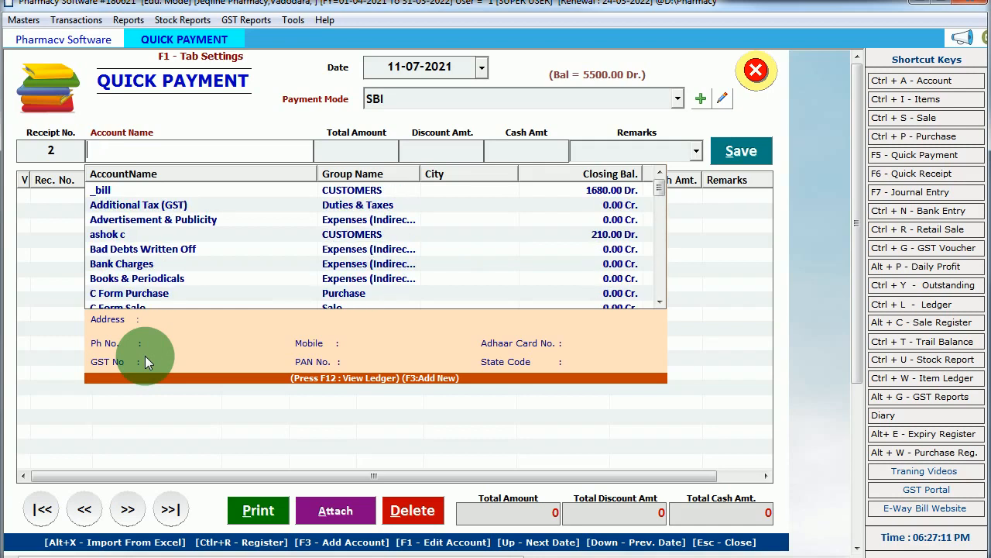
Step: Select the supplier Sharusti Enterprise for the quick payment and enter cheque number 123456, leaving the cheque date and bank name blank
type("sh")
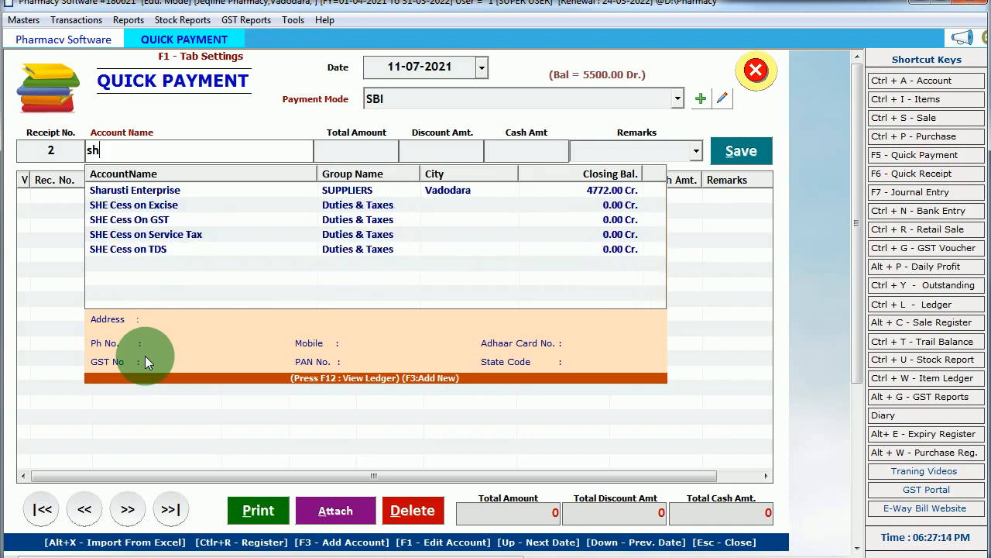
key("Down")
key("Return")
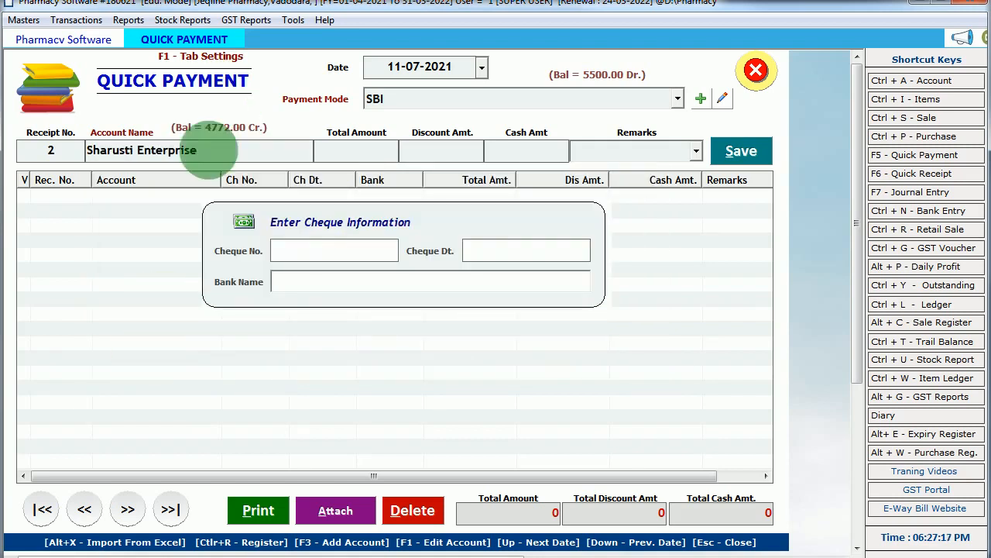
type("123456")
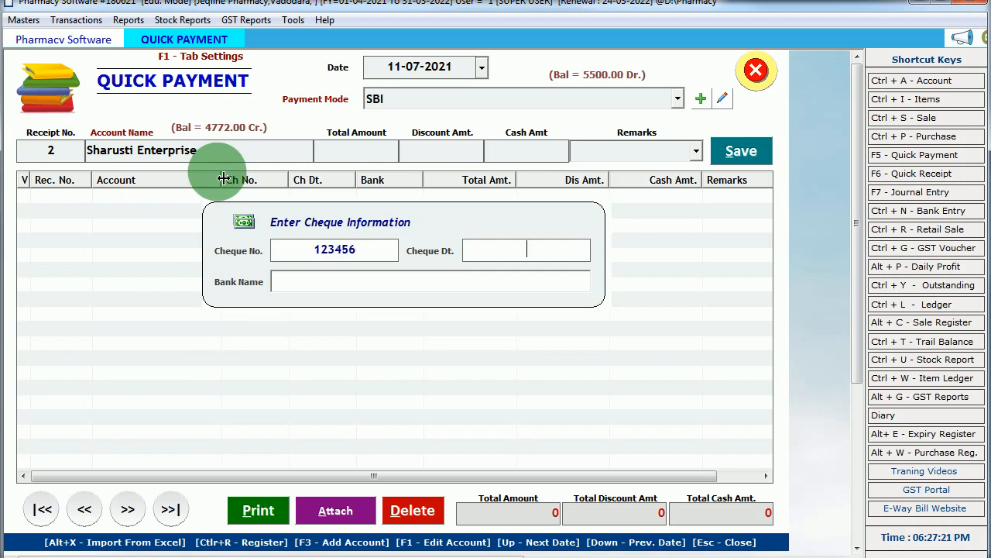
key("Return")
key("Return")
Step: Enter a total amount of 4772, adjust it fully against the 11-07-2021 purchase invoice, and save the quick payment
type("4772")
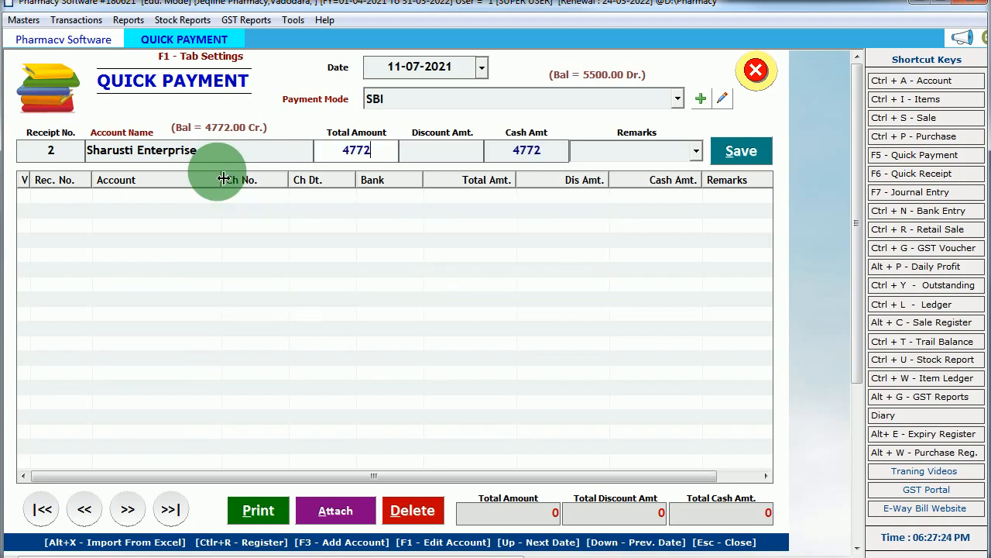
key("Return")
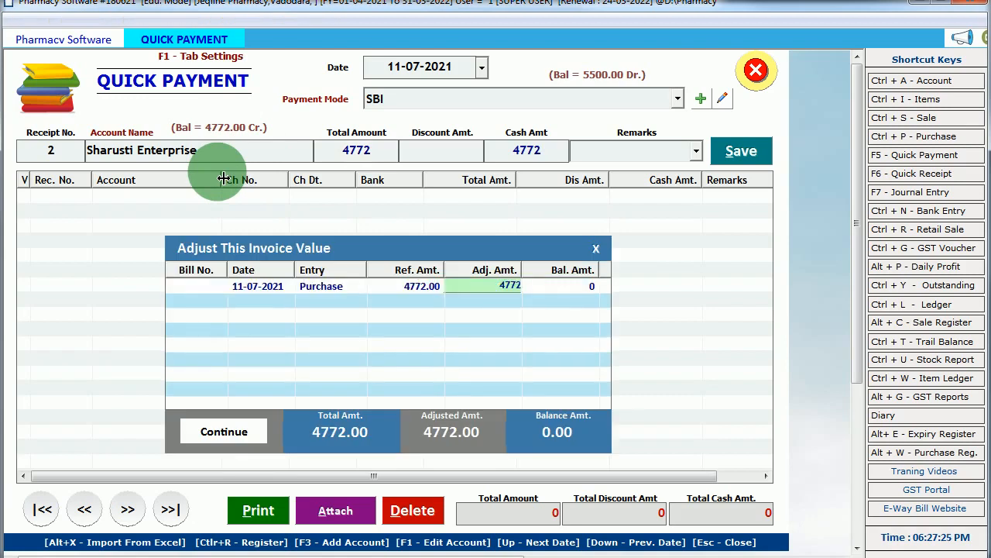
key("Return")
key("Return")
key("Return")
key("Return")
key("Return")
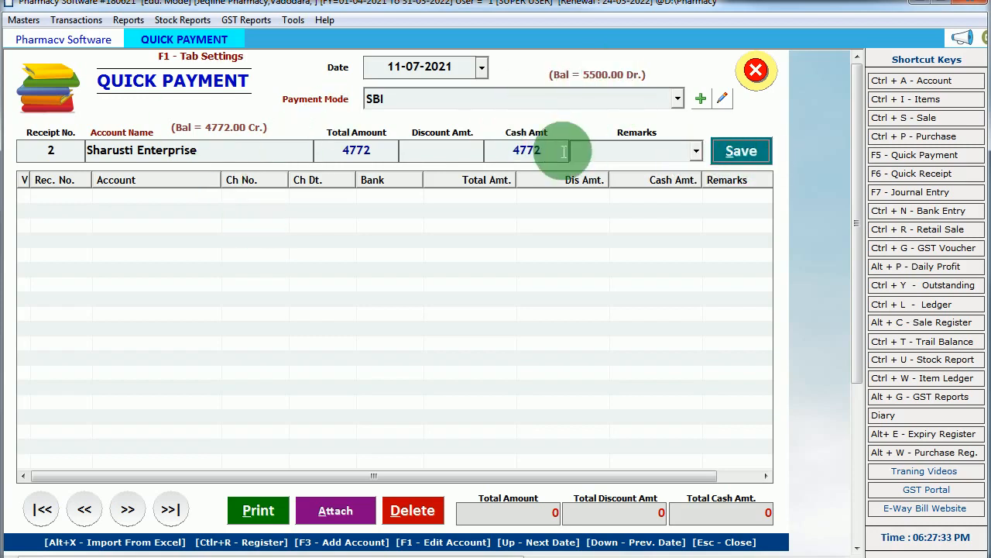
left_click(732, 152)
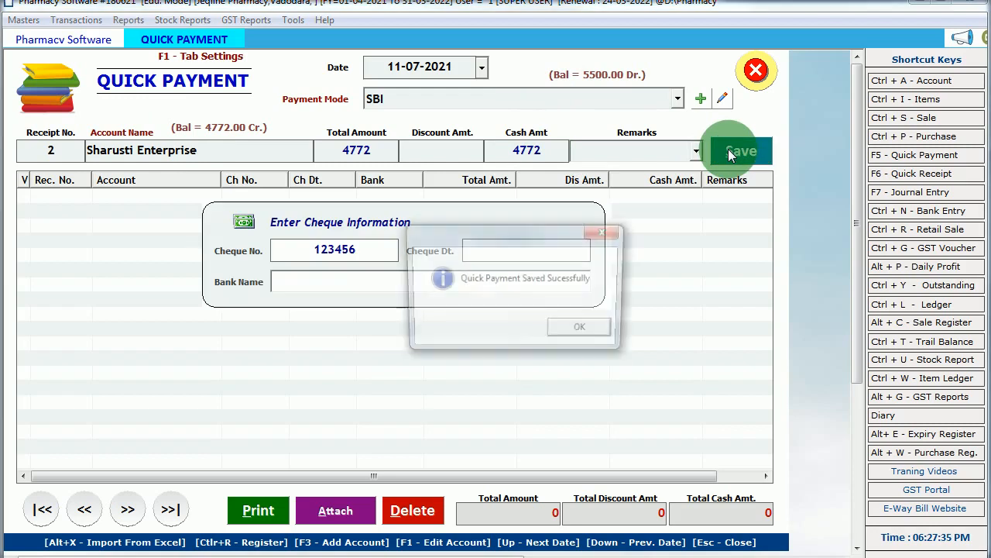
key("Return")
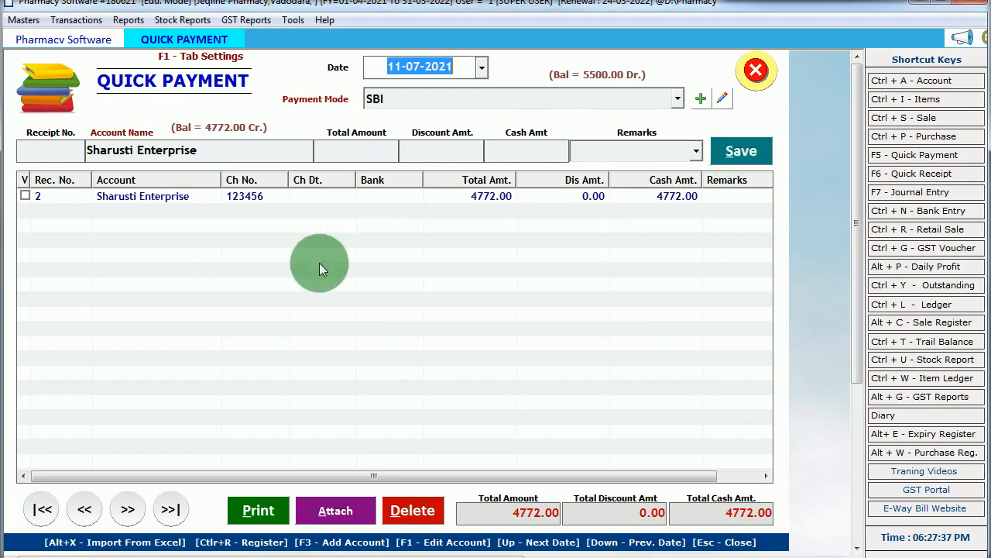
Step: Mark the saved Sharusti Enterprise payment and preview its cheque printout
left_click(25, 197)
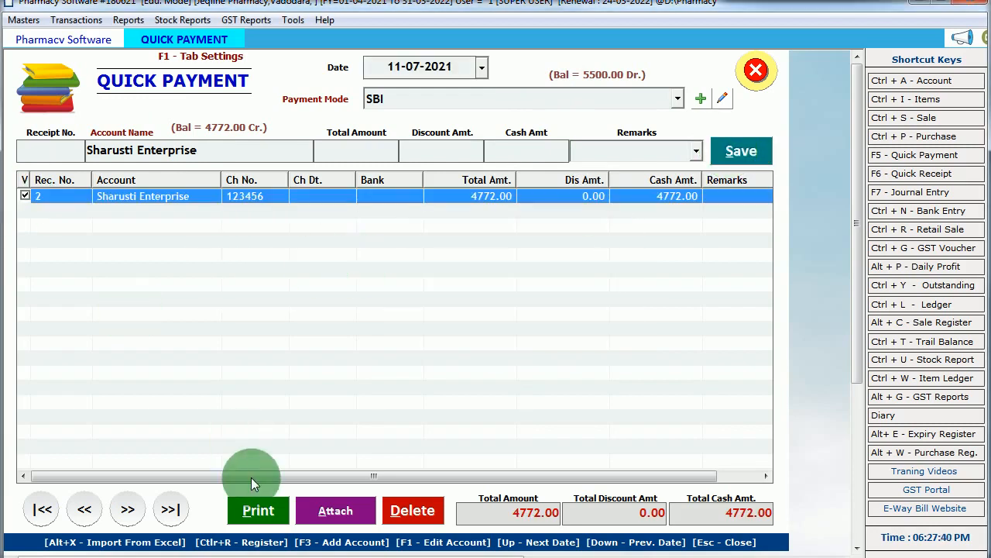
left_click(257, 512)
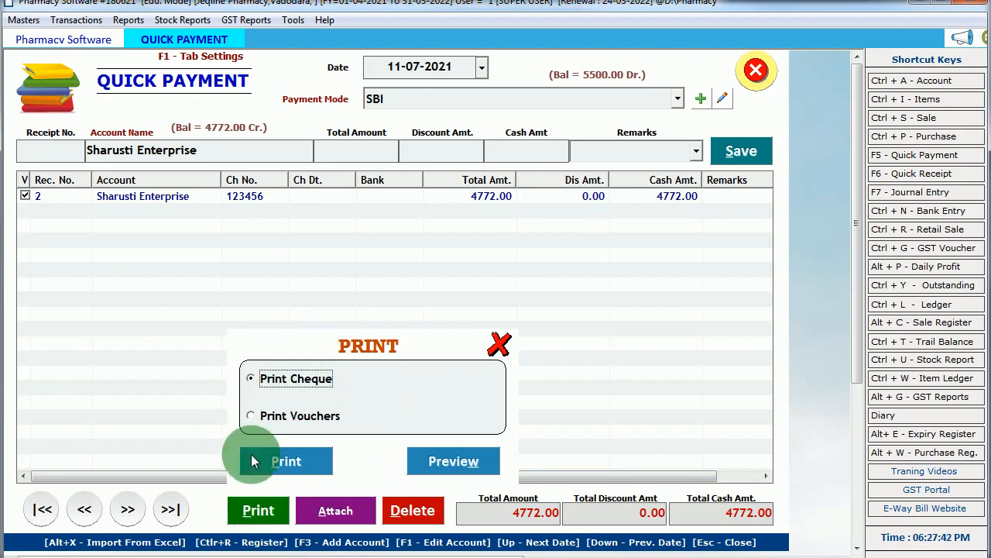
left_click(279, 419)
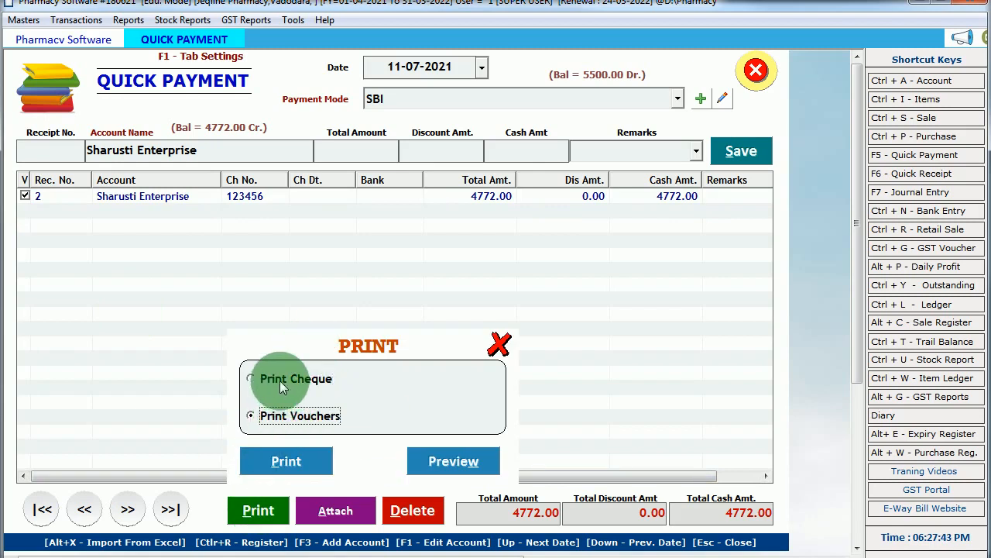
left_click(282, 387)
left_click(449, 463)
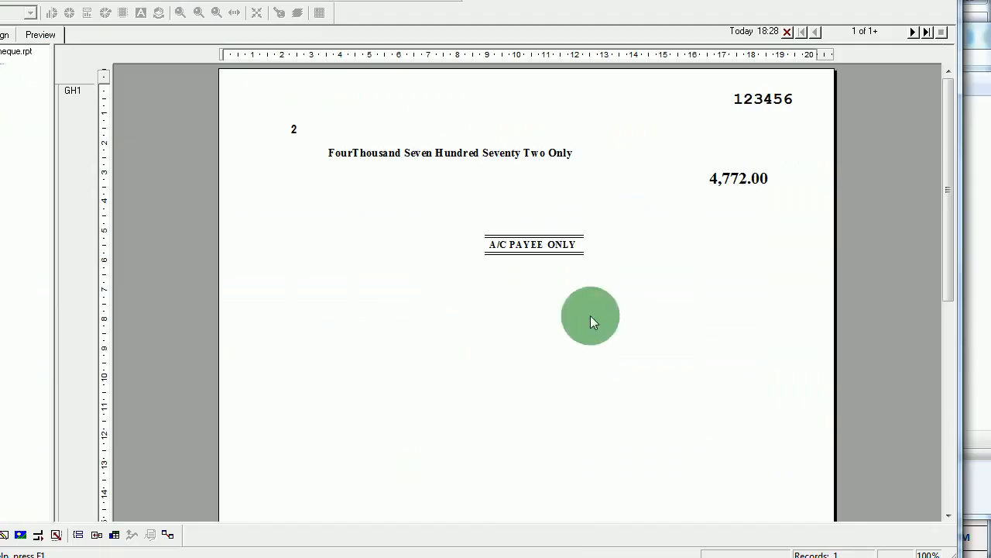
Step: Examine the amount in words, figure, payee mark, cheque number and payee line in the cheque preview, and close it without saving changes
left_click(480, 157)
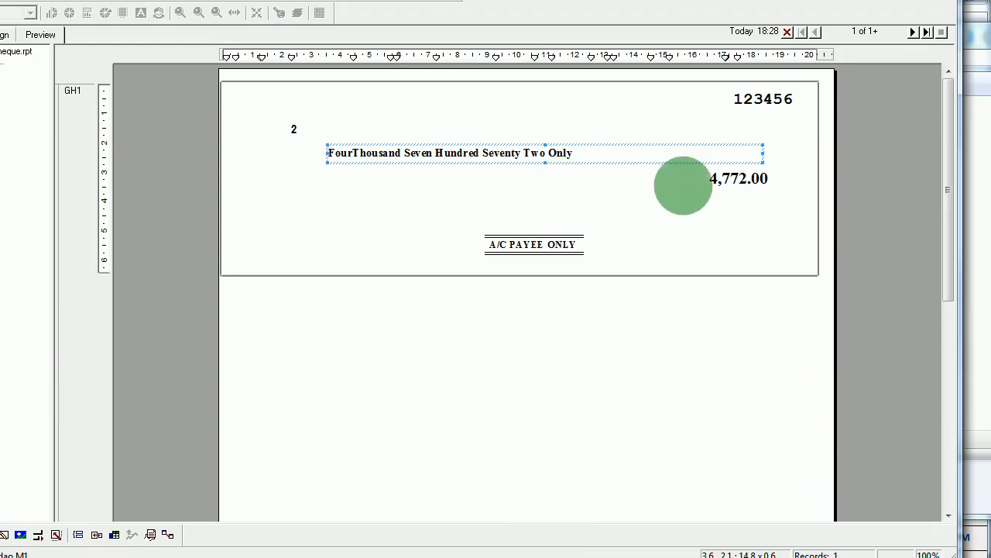
left_click(726, 180)
left_click(543, 241)
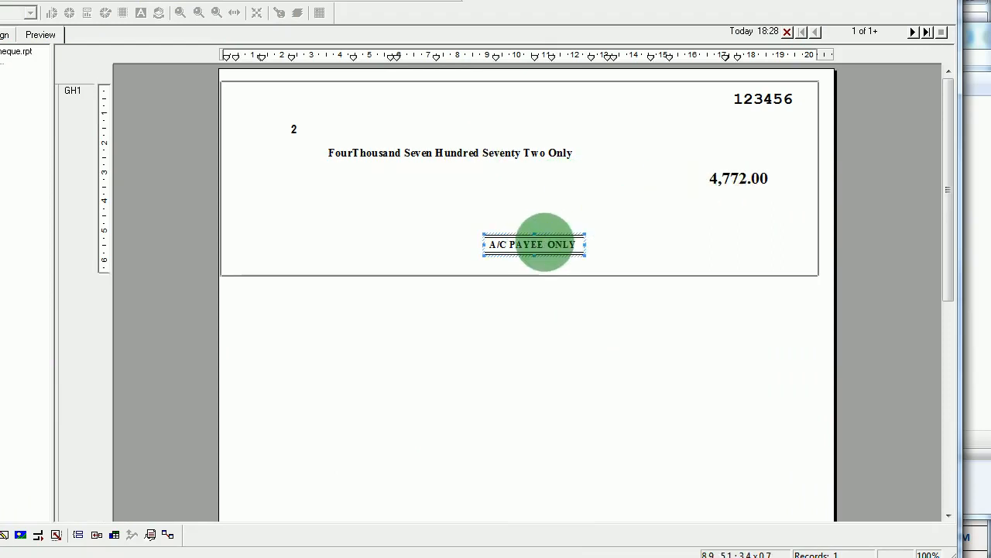
left_click(743, 106)
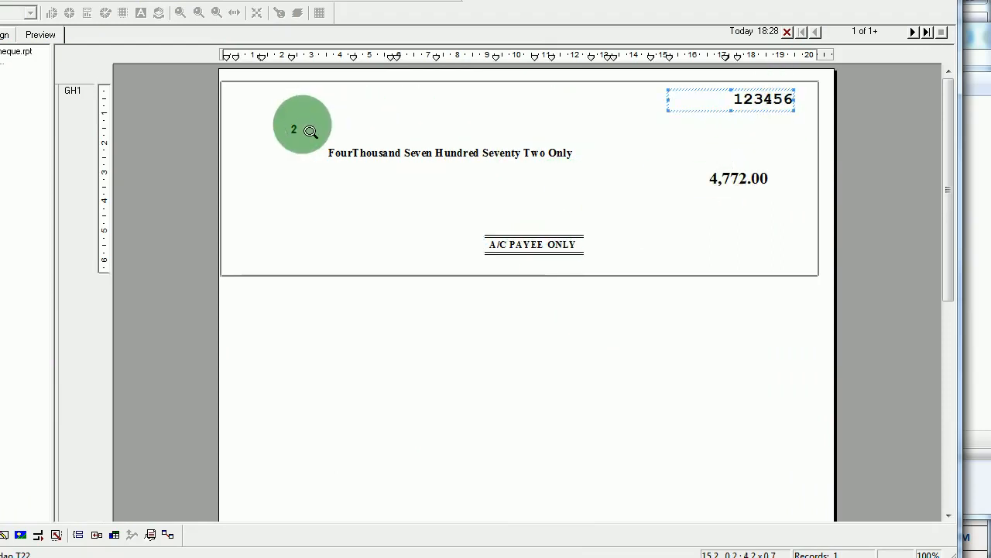
left_click(295, 129)
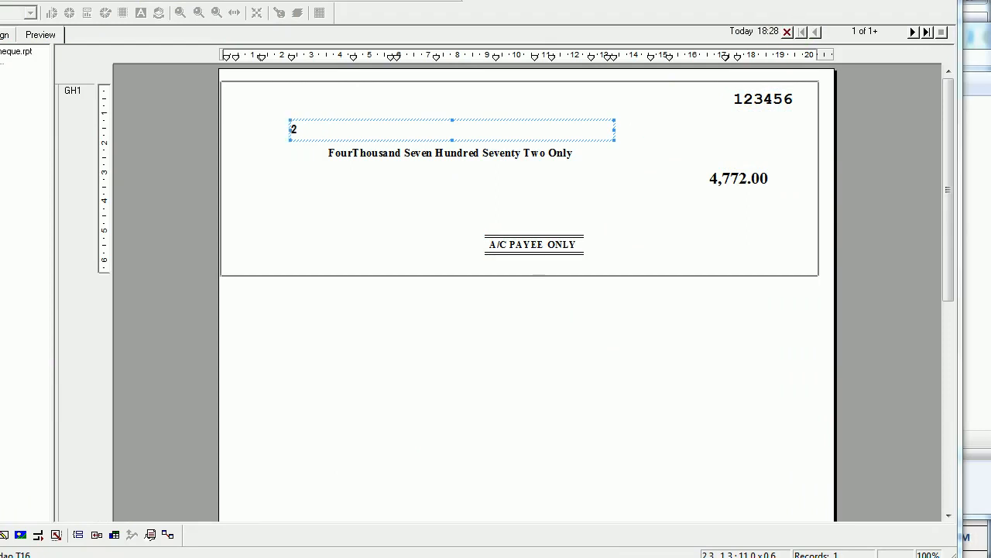
left_click(810, 8)
left_click(491, 283)
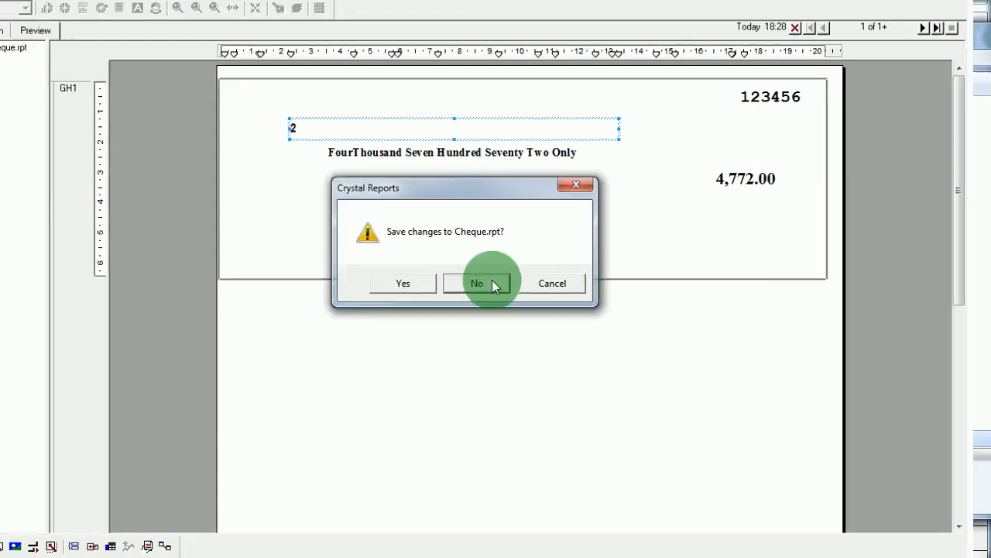
Step: Close the print options and the quick payment form
left_click(463, 349)
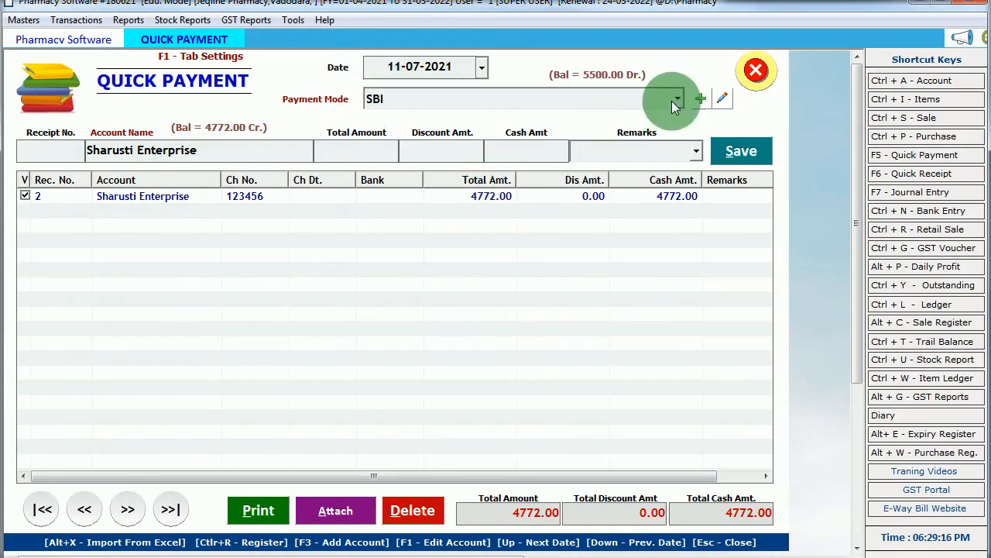
left_click(502, 99)
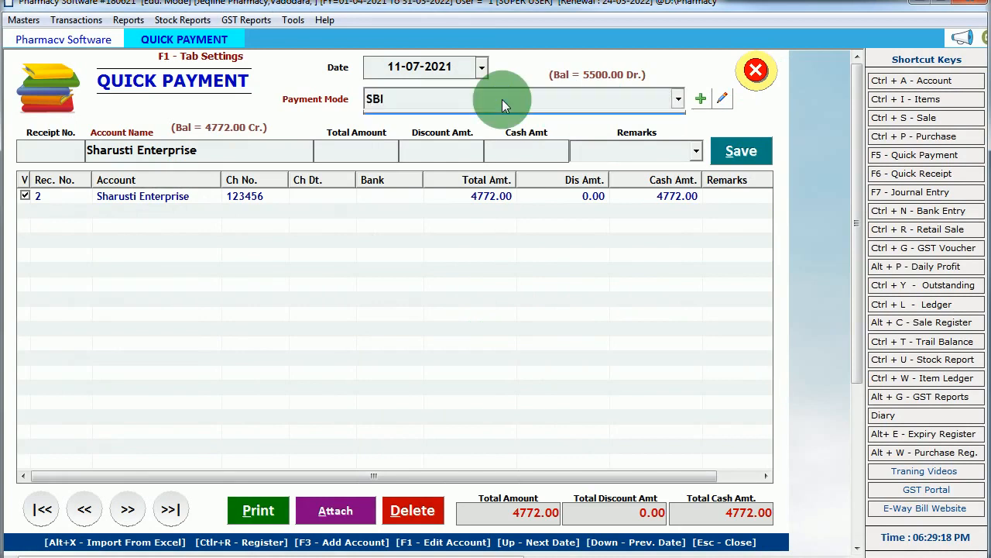
left_click(755, 70)
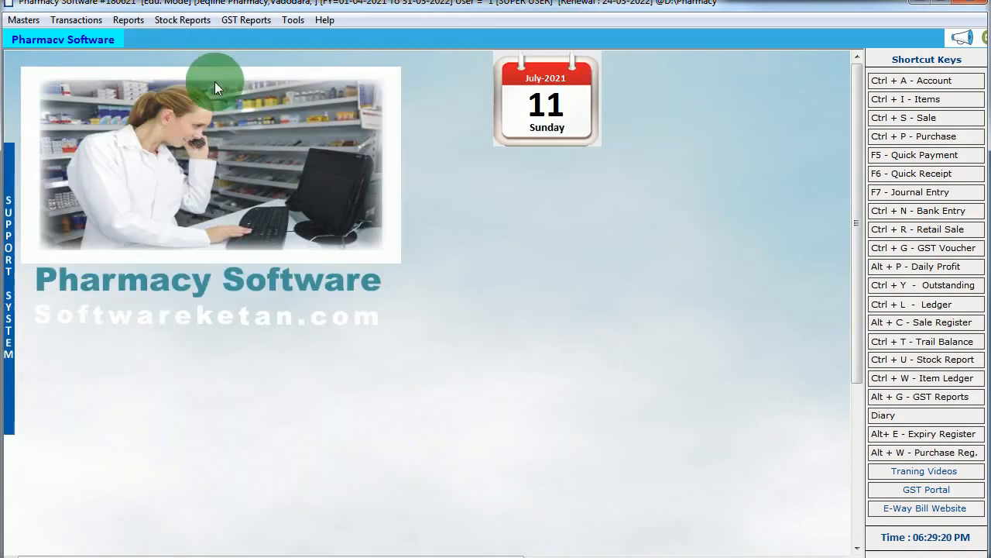
Step: Open the log book and display the SBI account's ledger from 01-04-2021 to 11-07-2021
left_click(78, 20)
mouse_move(128, 19)
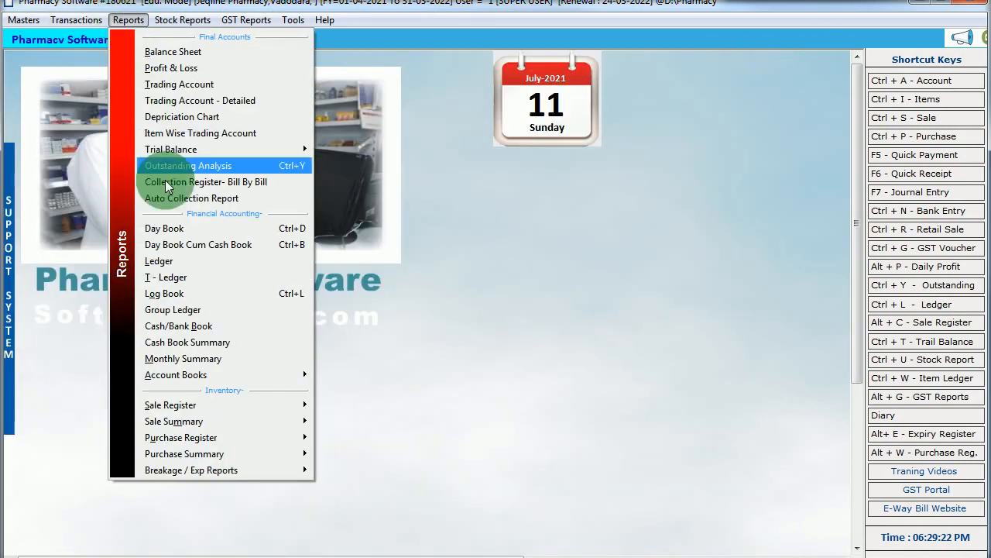
left_click(186, 295)
type("s")
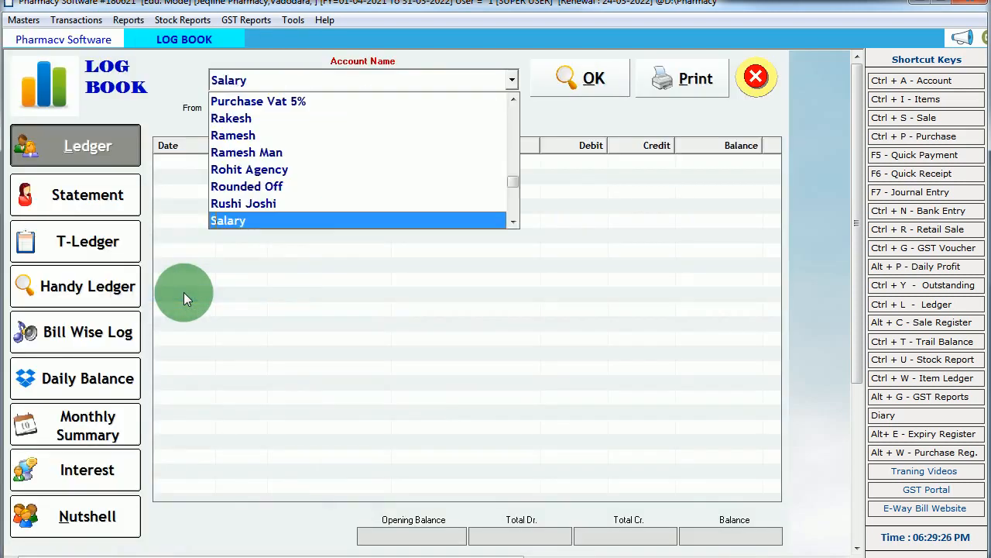
type("b")
key("Return")
key("Return")
key("Return")
key("Return")
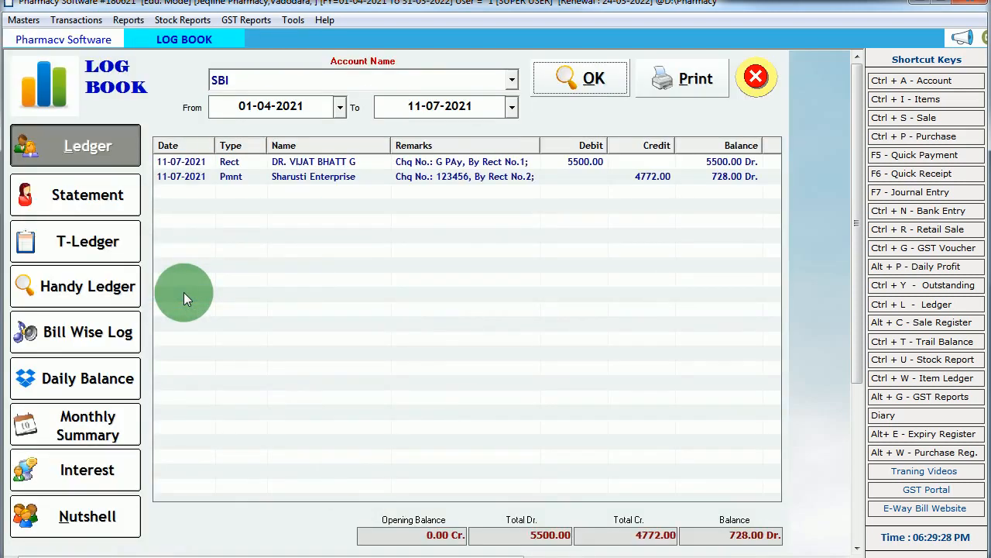
Step: Examine the customer receipt and the Sharusti Enterprise payment entries in the SBI ledger
left_click(621, 157)
left_click(642, 177)
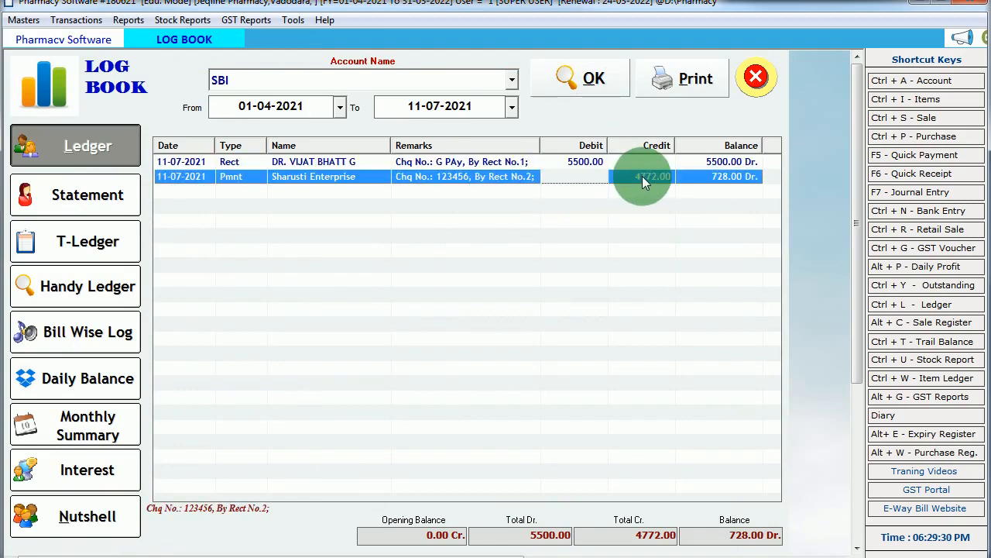
left_click(448, 179)
left_click(339, 161)
left_click(277, 83)
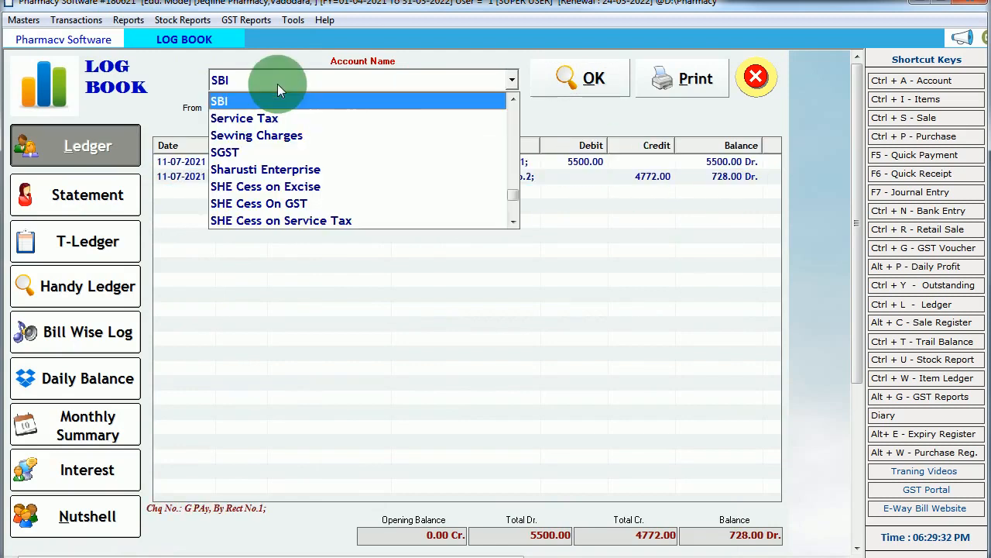
left_click(277, 84)
Step: Find the SBI account in the address book, set its opening balance to 50000 Dr., and update the account
left_click(930, 82)
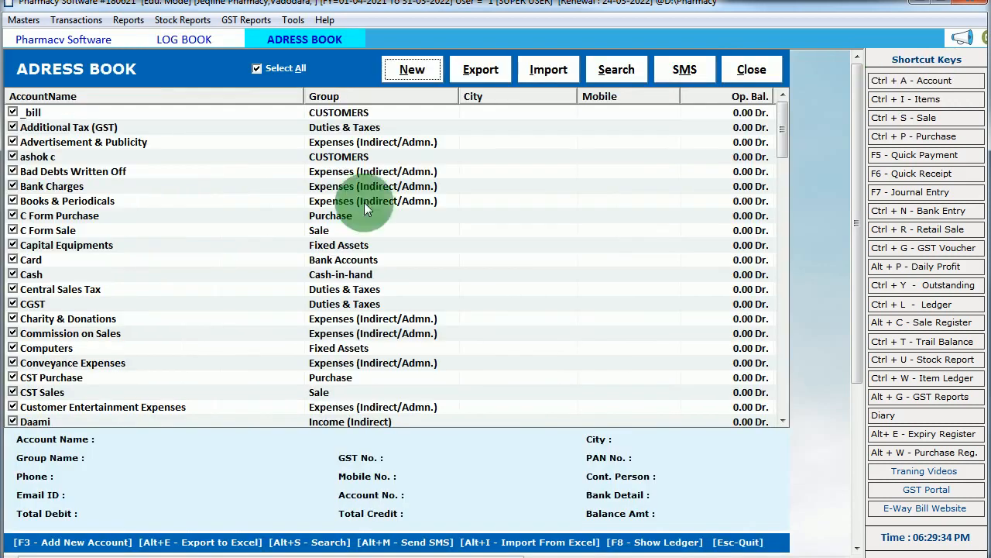
left_click(164, 233)
type("sbi")
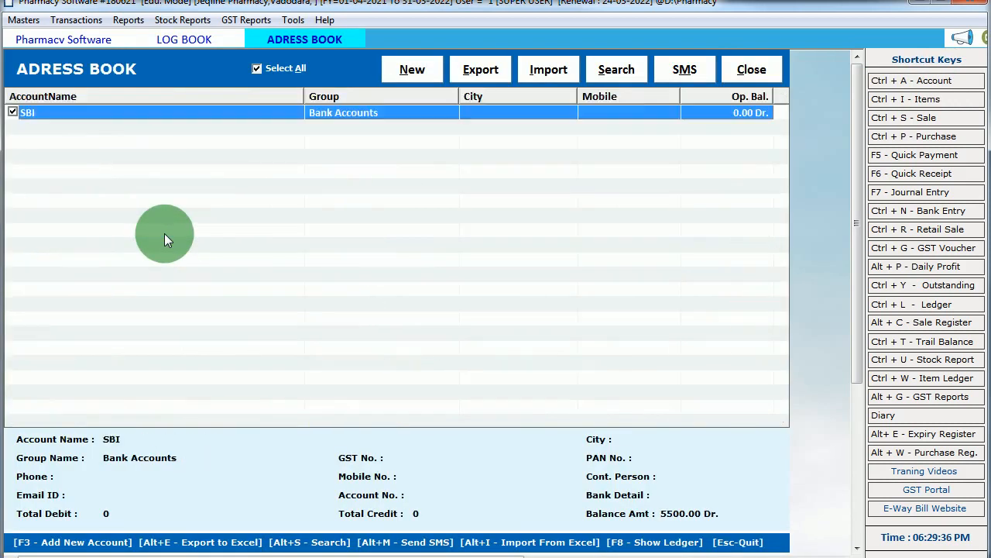
double_click(55, 113)
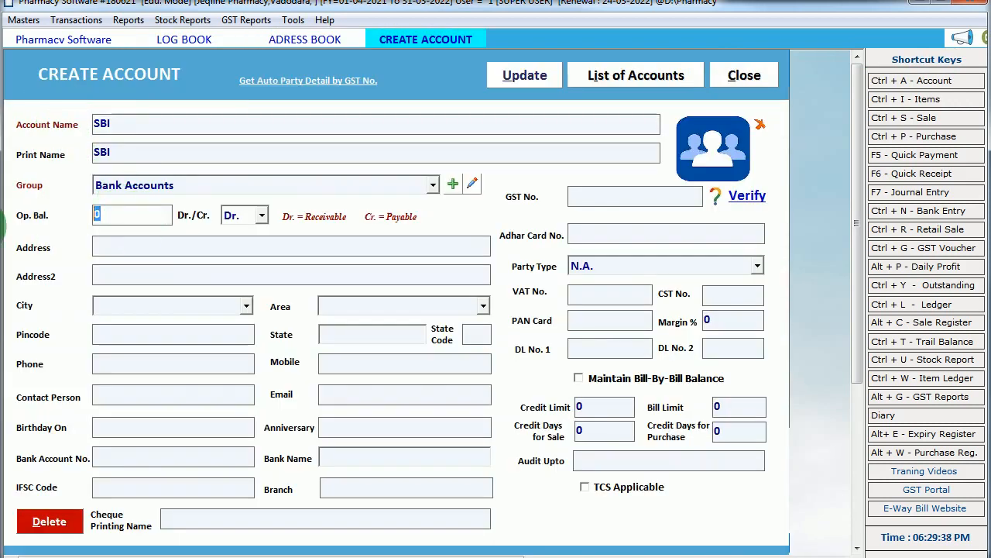
type("50000")
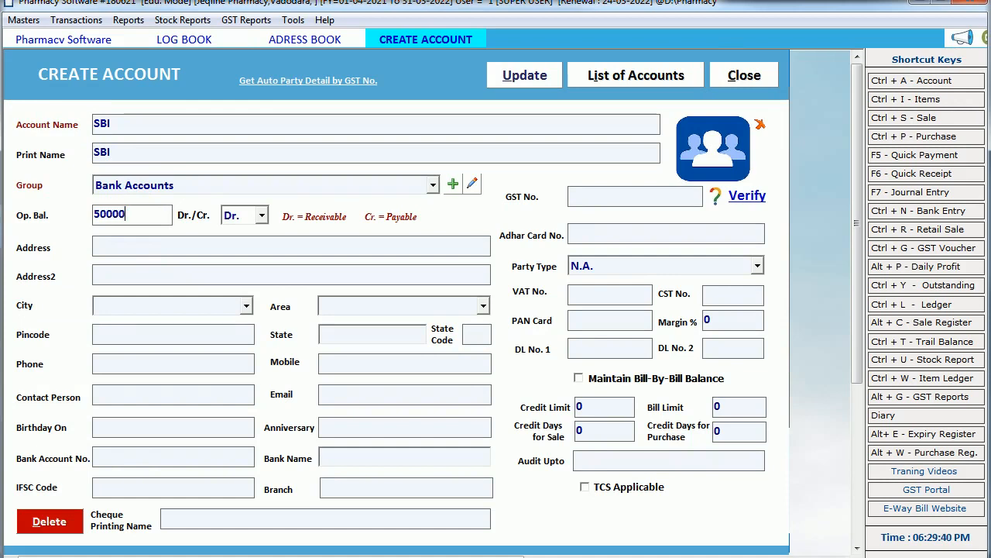
left_click(518, 75)
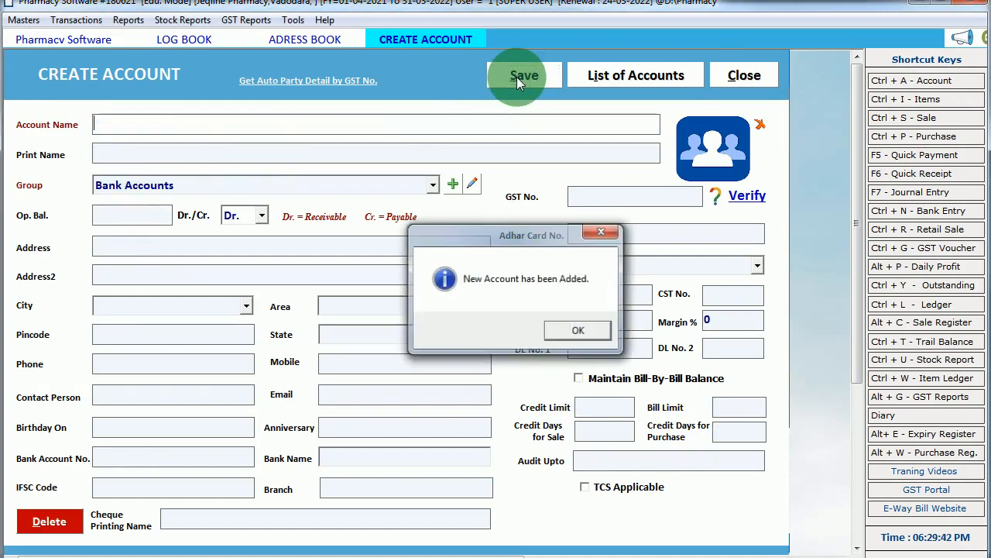
key("Return")
key("Escape")
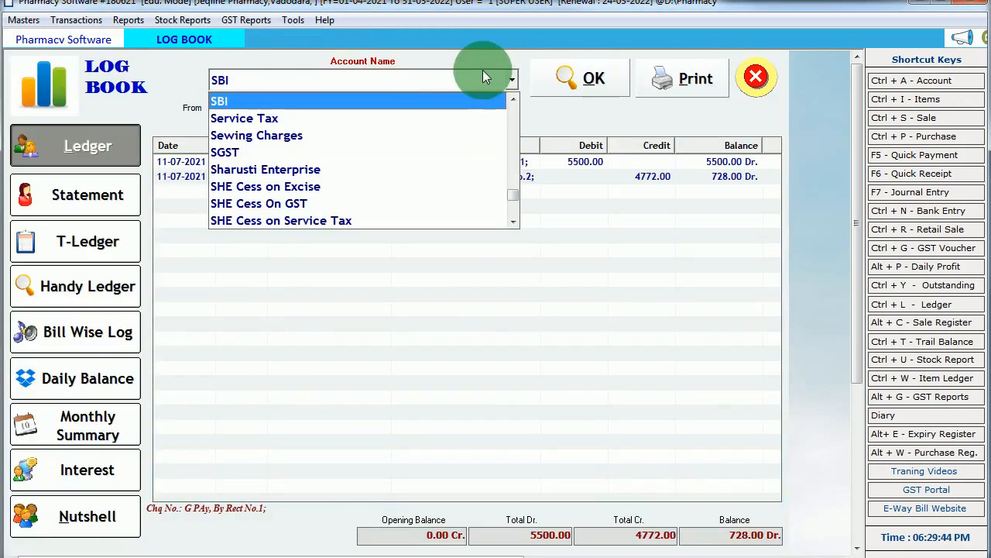
Step: Reload the SBI ledger, examine its opening balance, receipt and payment amounts, and close the log book
left_click(386, 103)
left_click(561, 87)
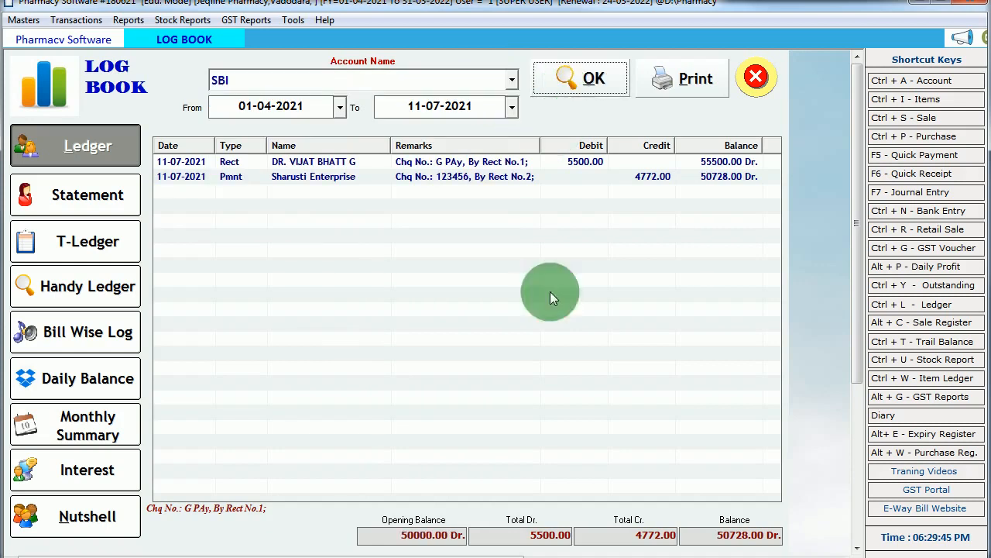
left_click(400, 542)
left_click(586, 164)
left_click(644, 179)
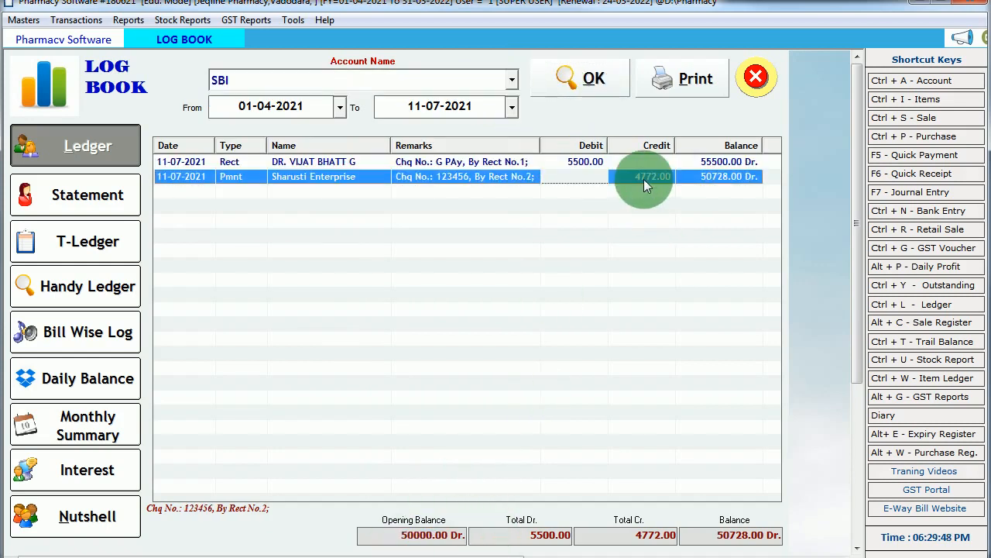
left_click(756, 77)
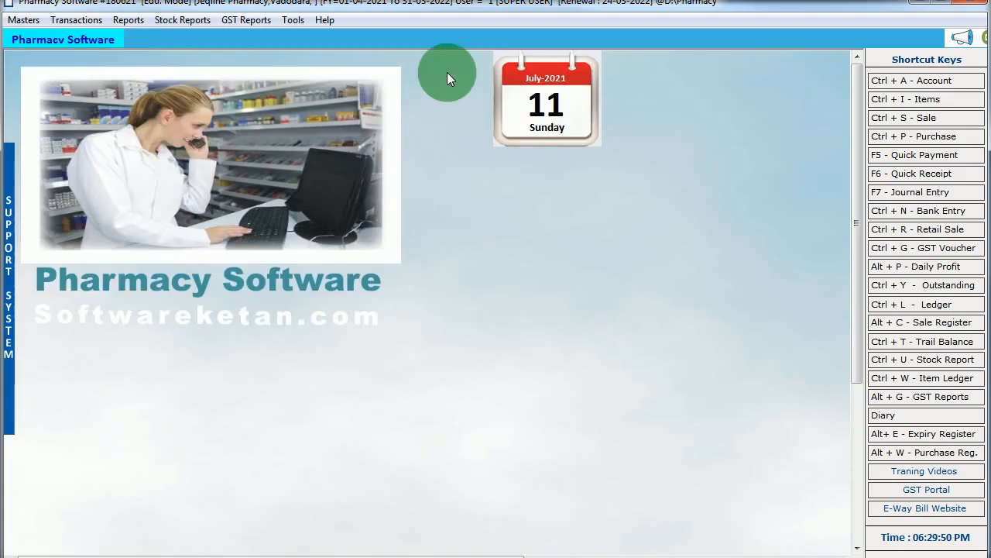
Step: Open a journal voucher dated 11-07-2021 to view its form, and close it without making an entry
left_click(85, 20)
left_click(77, 20)
left_click(78, 20)
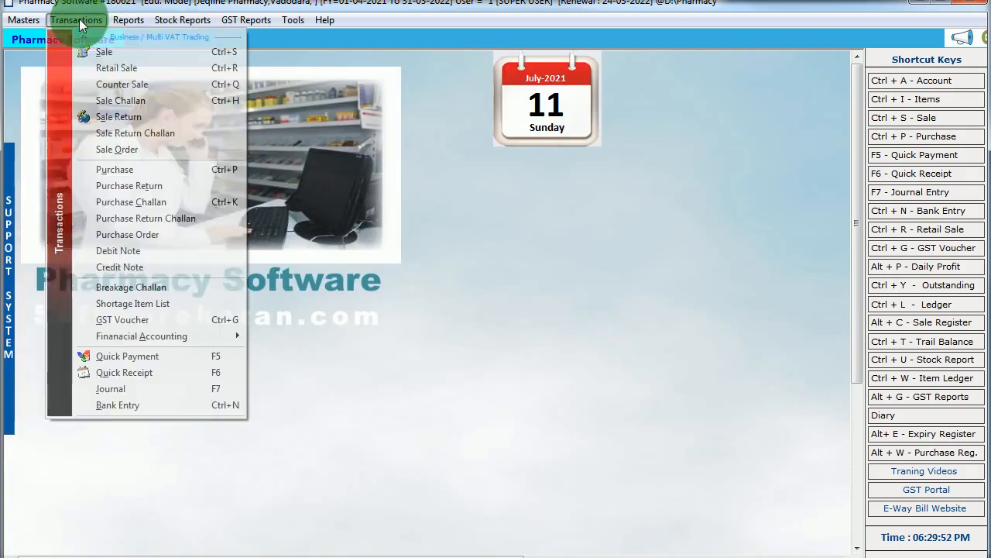
left_click(168, 391)
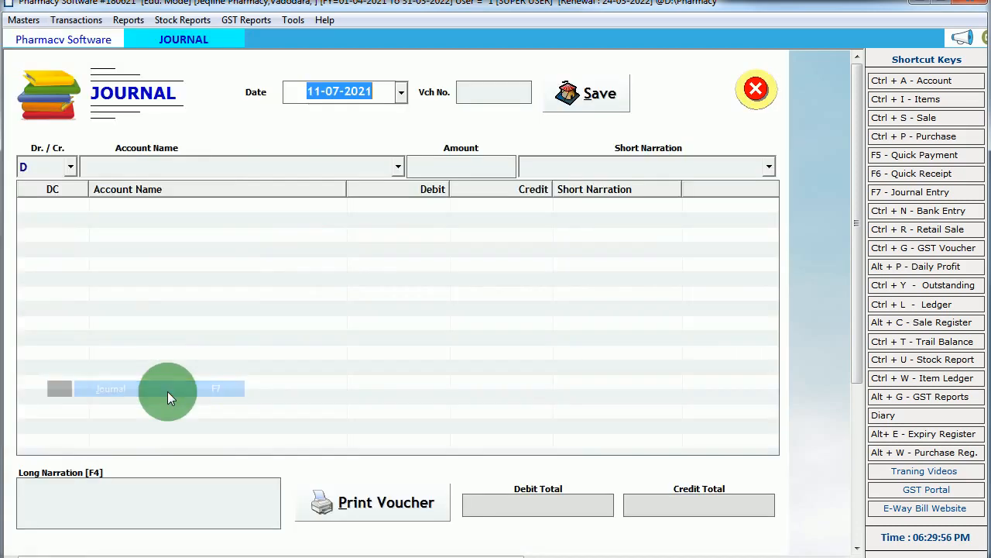
key("Return")
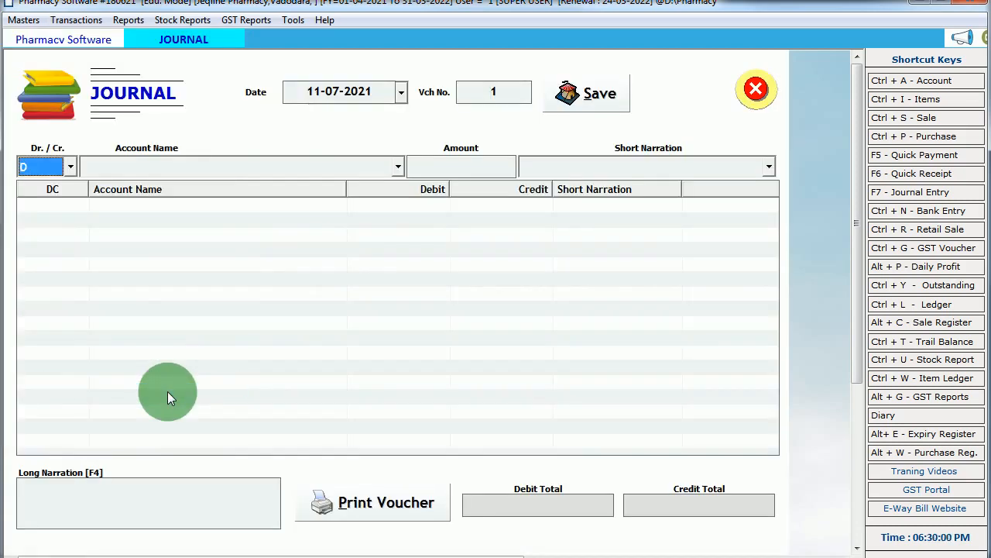
key("Escape")
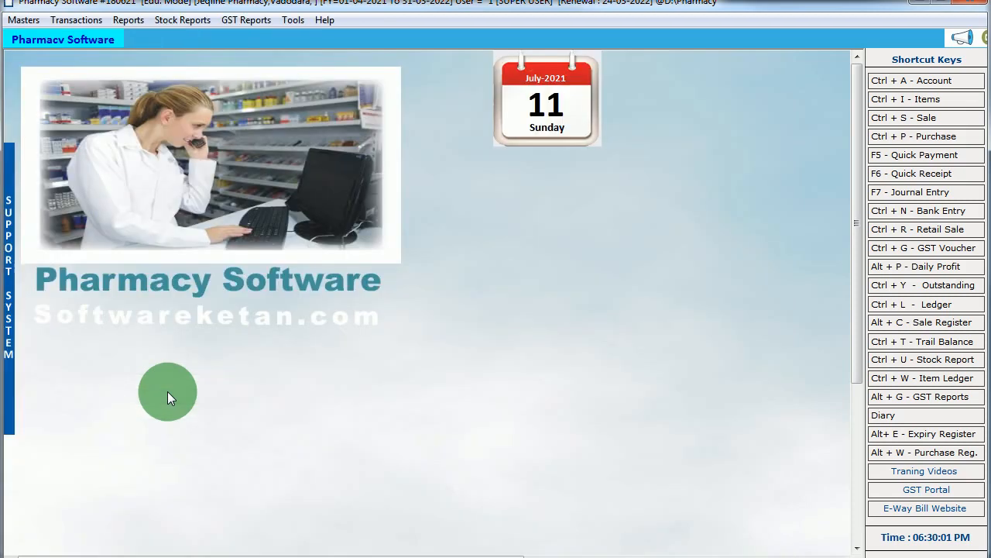
Step: Start a bank entry dated 11-07-2021 for the SBI bank with the entry type Withdraw Cash From Bank
left_click(74, 19)
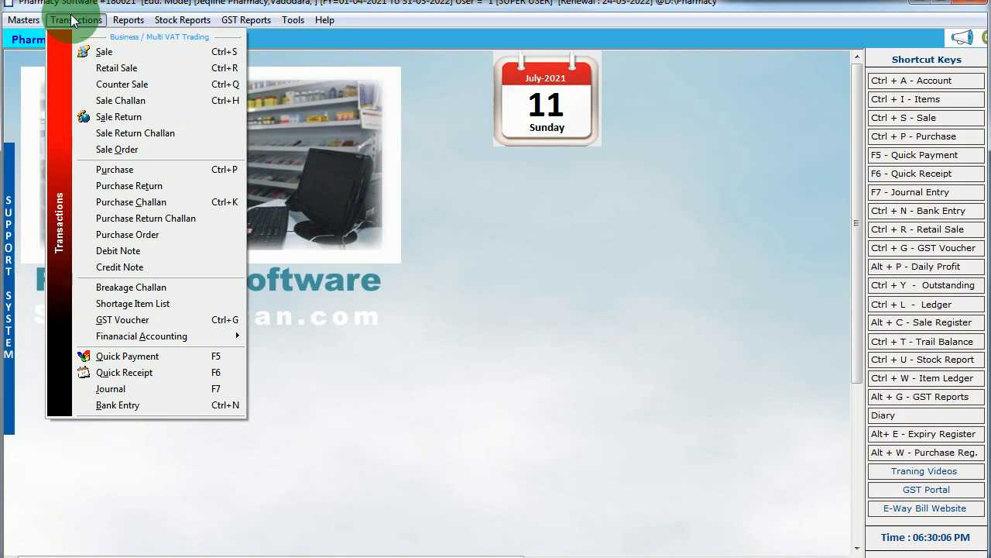
left_click(165, 404)
key("Return")
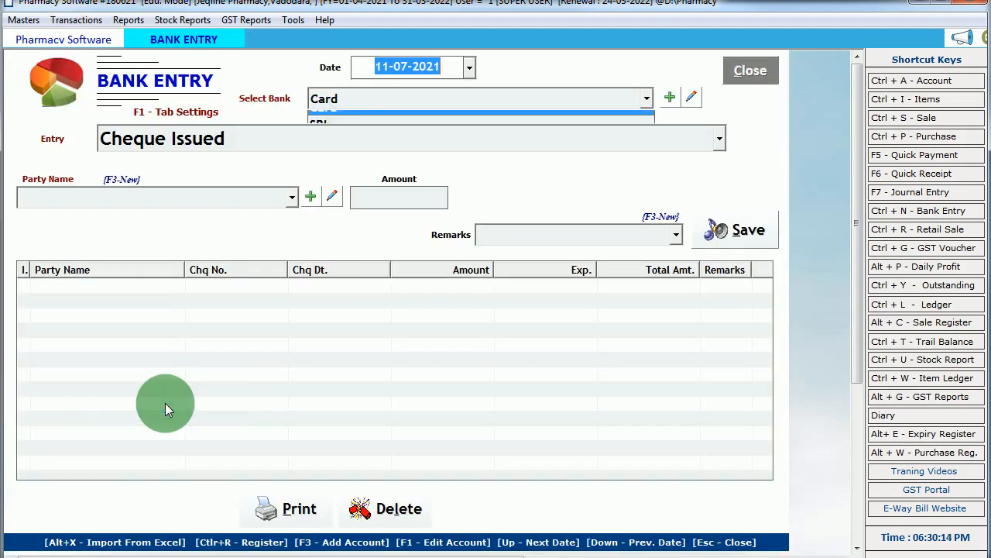
key("Down")
key("Return")
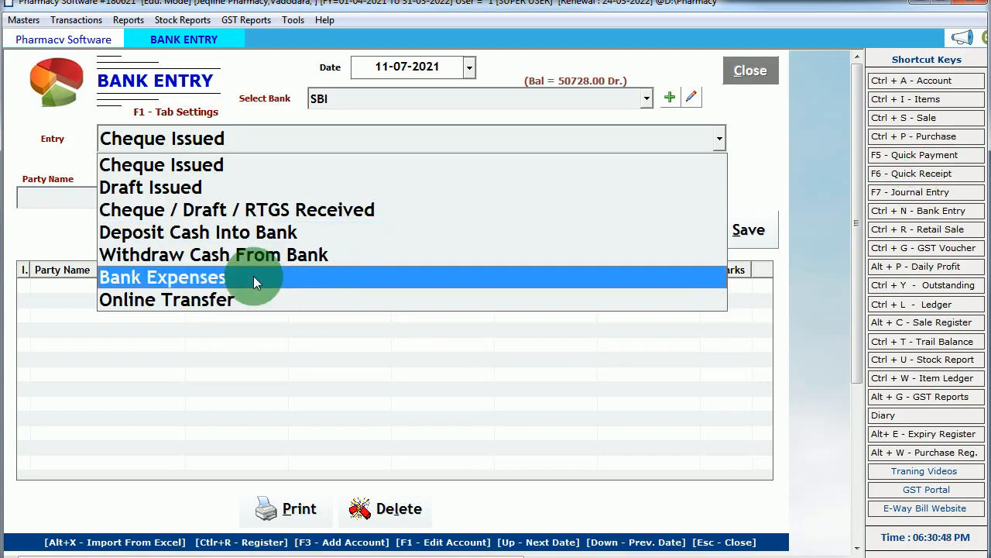
left_click(250, 255)
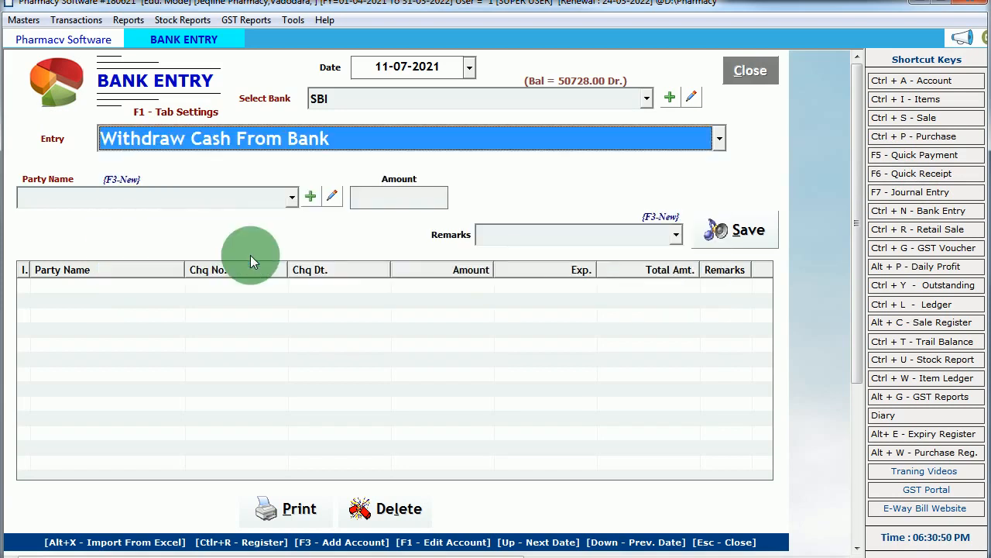
Step: Record a withdrawal of 2000 to the Cash account with the remark "remarks", save it, and close the bank entry form
key("Return")
key("Return")
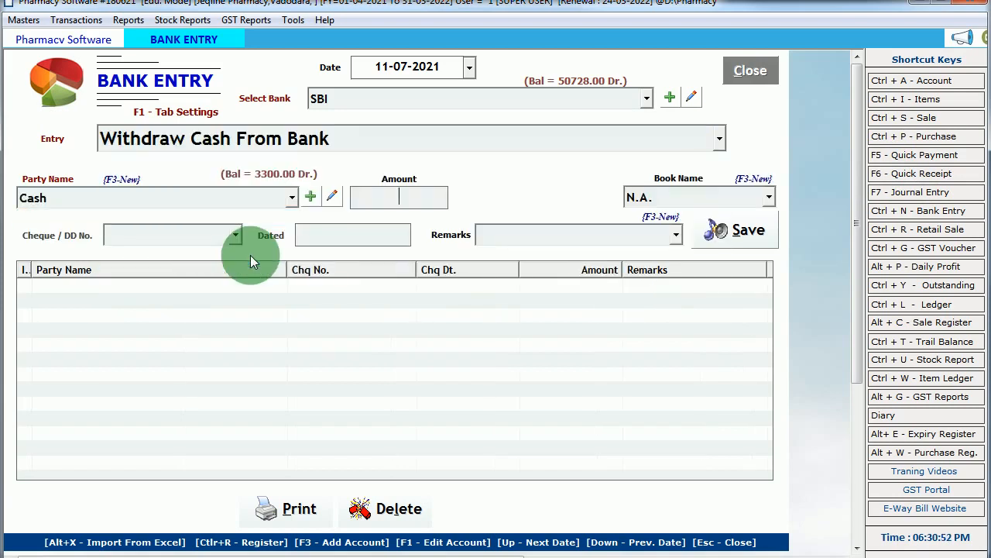
type("2000")
key("Return")
key("Return")
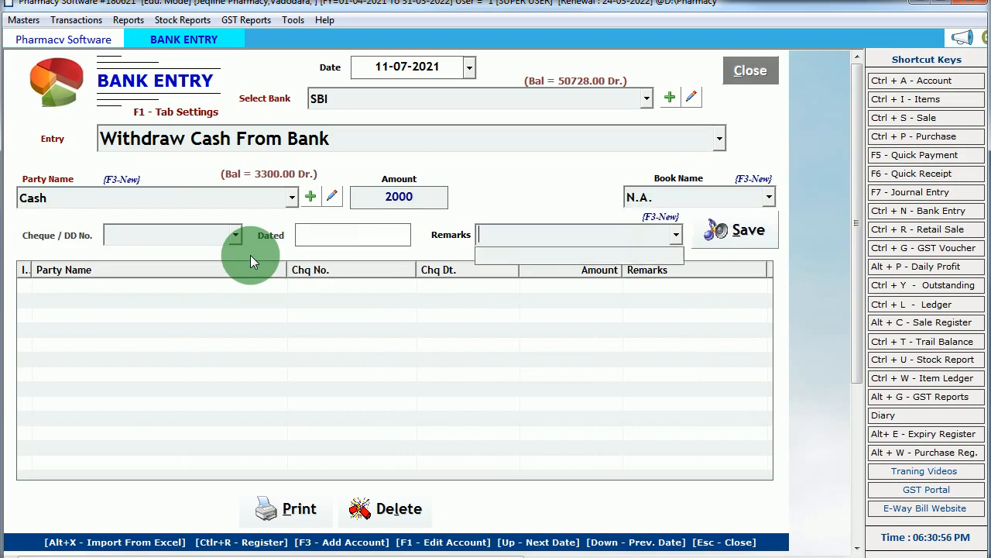
type("remarks")
key("Return")
key("Return")
key("Return")
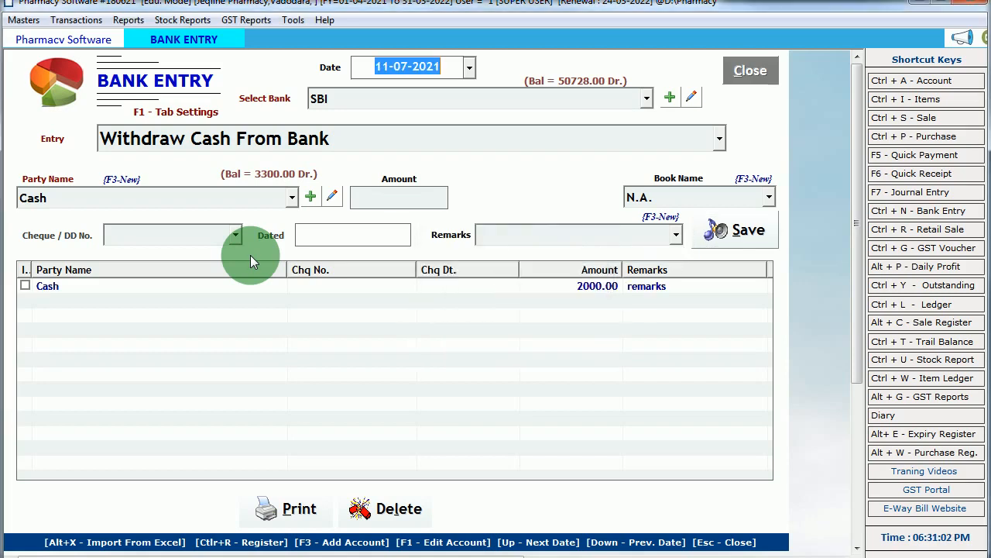
key("Escape")
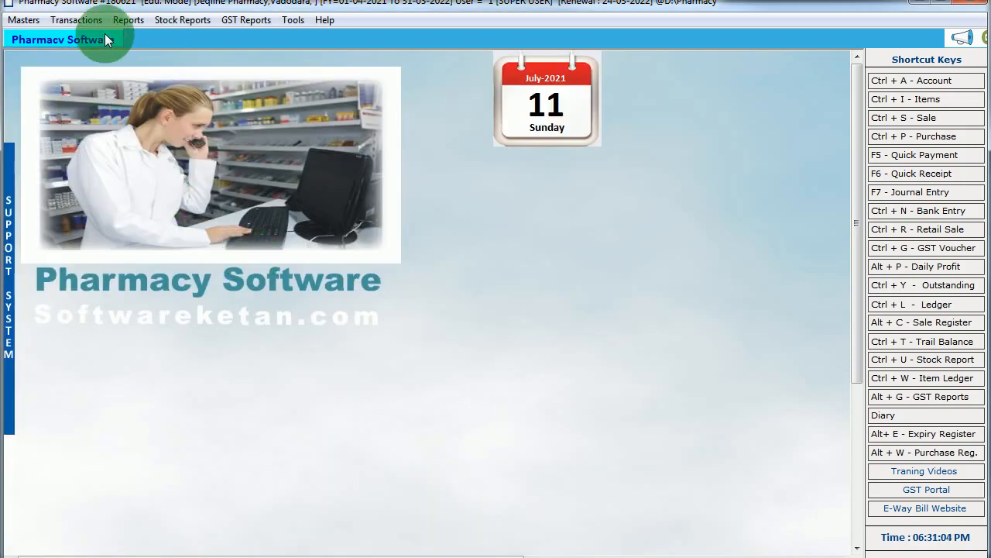
Step: Display the cash book summary for 11-07-2021, examine the day's receipts and payments, and close the report
left_click(127, 20)
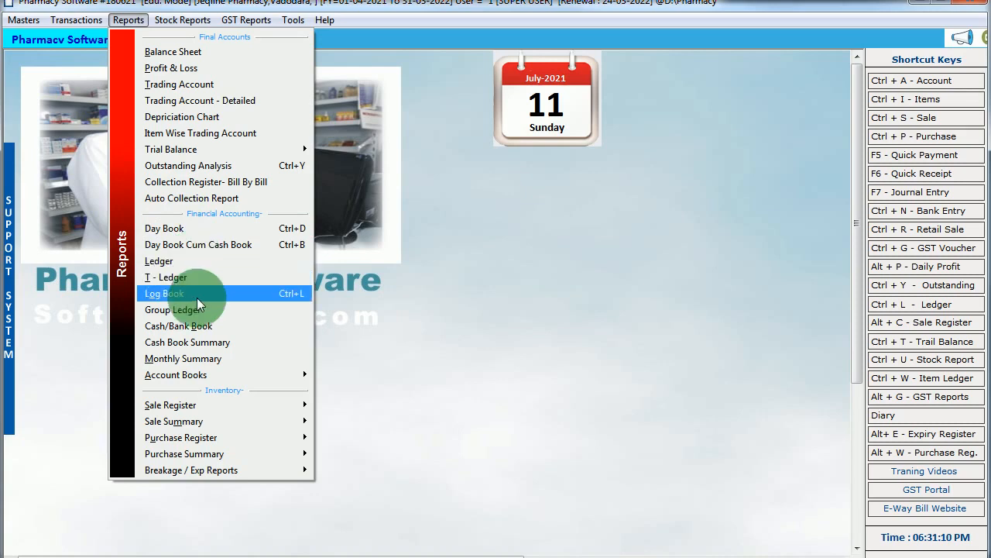
left_click(219, 342)
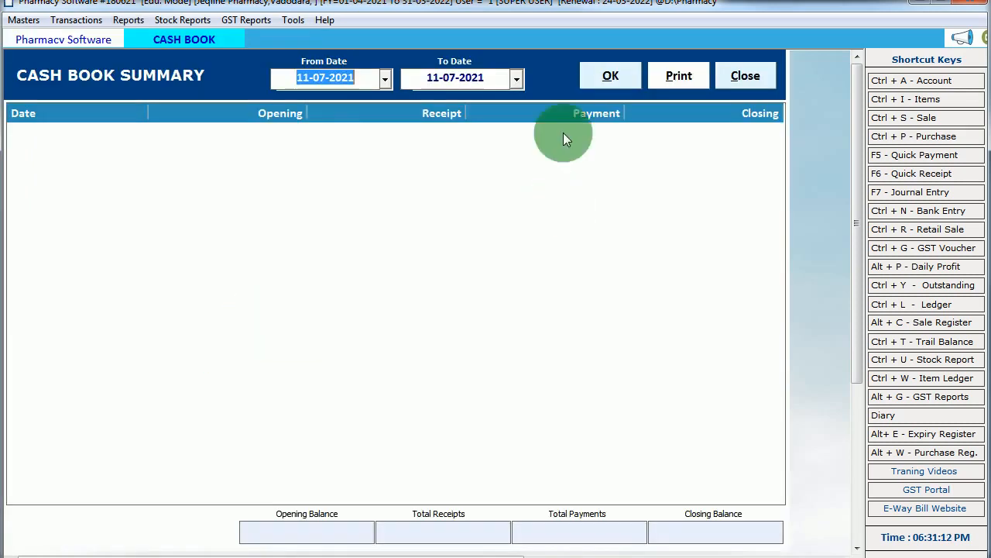
left_click(611, 75)
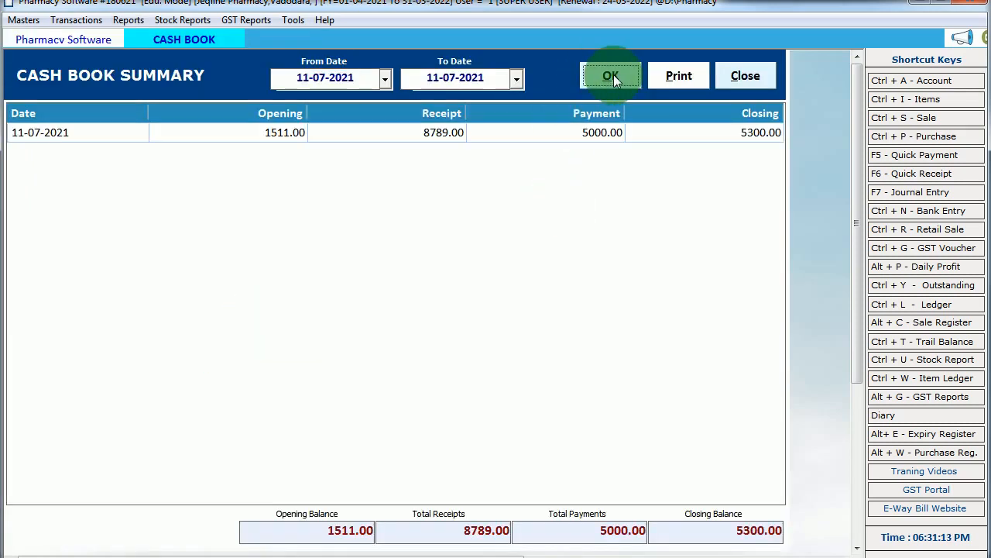
left_click(520, 132)
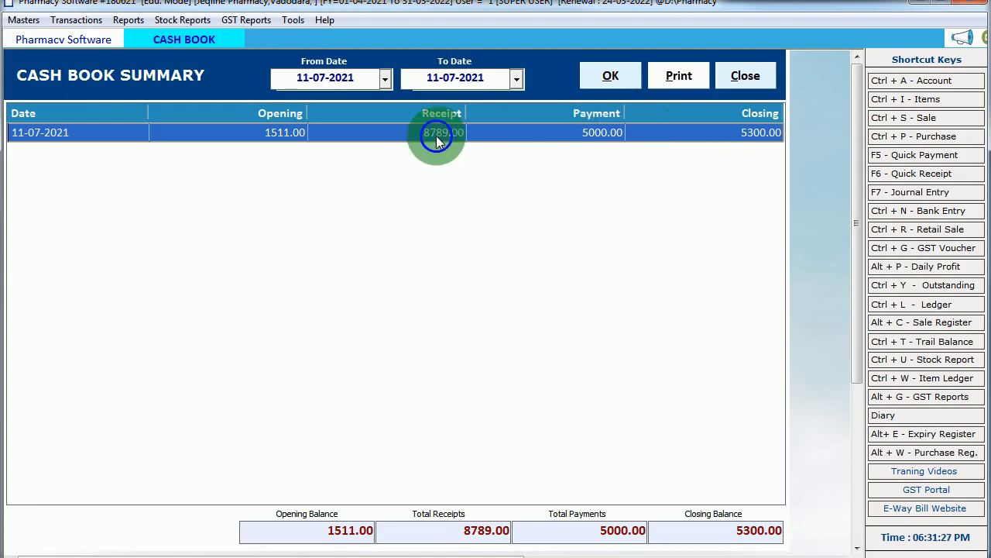
left_click(743, 77)
Step: Find the Cash account in the ledger's account list and open its ledger
left_click(139, 27)
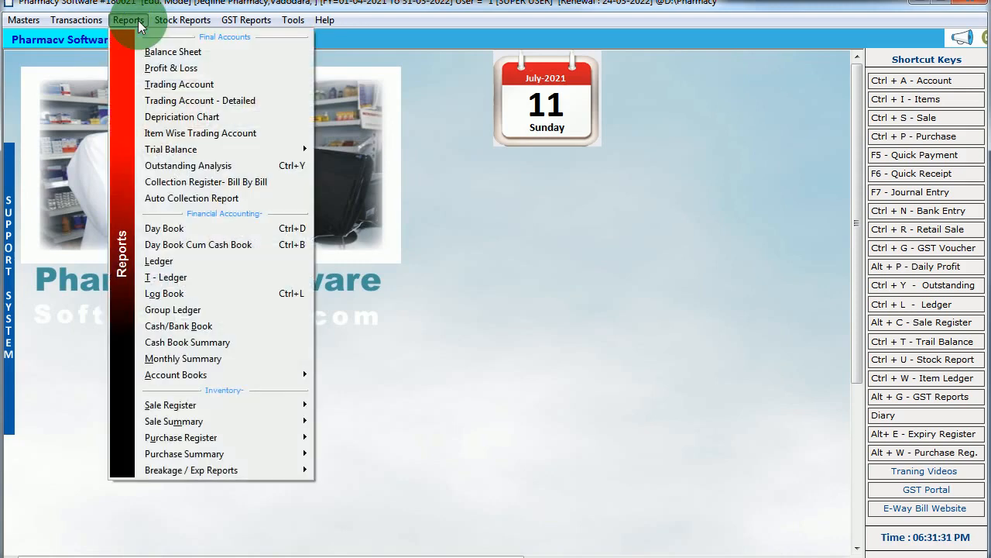
left_click(177, 255)
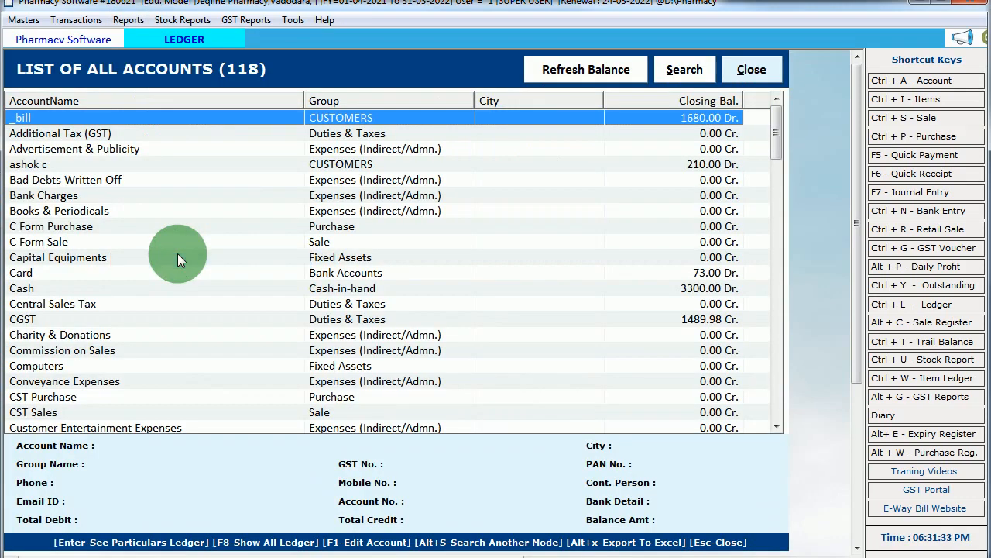
type("cah")
key("BackSpace")
key("BackSpace")
key("BackSpace")
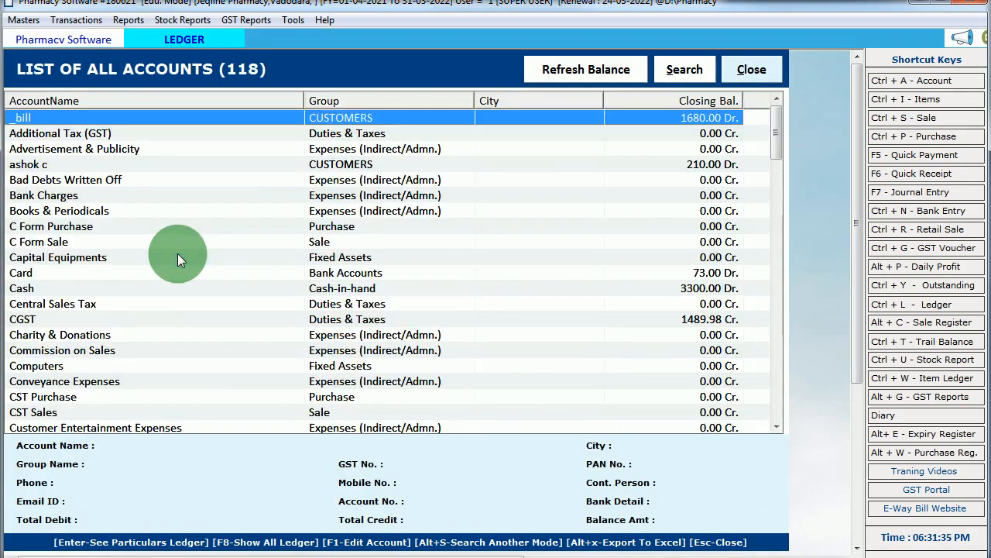
type("cas")
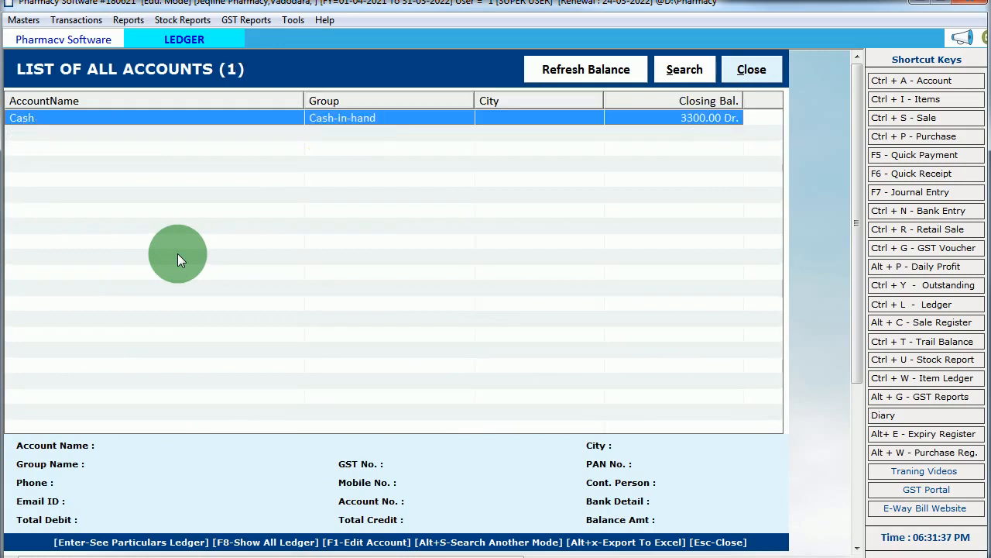
key("Return")
key("Return")
key("Return")
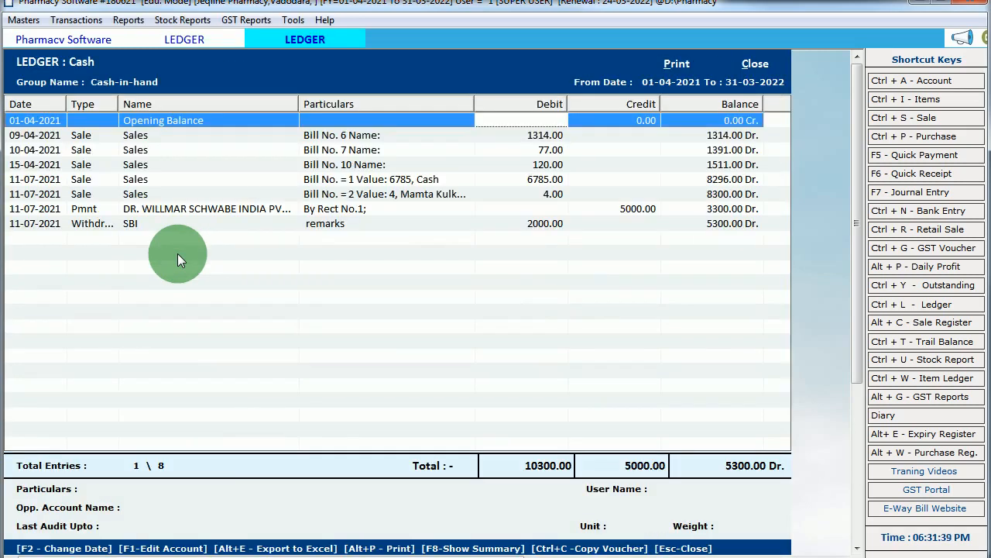
Step: Examine the SBI withdrawal entry in the Cash ledger, widen the Type column, and close the ledger and account list
left_click(463, 223)
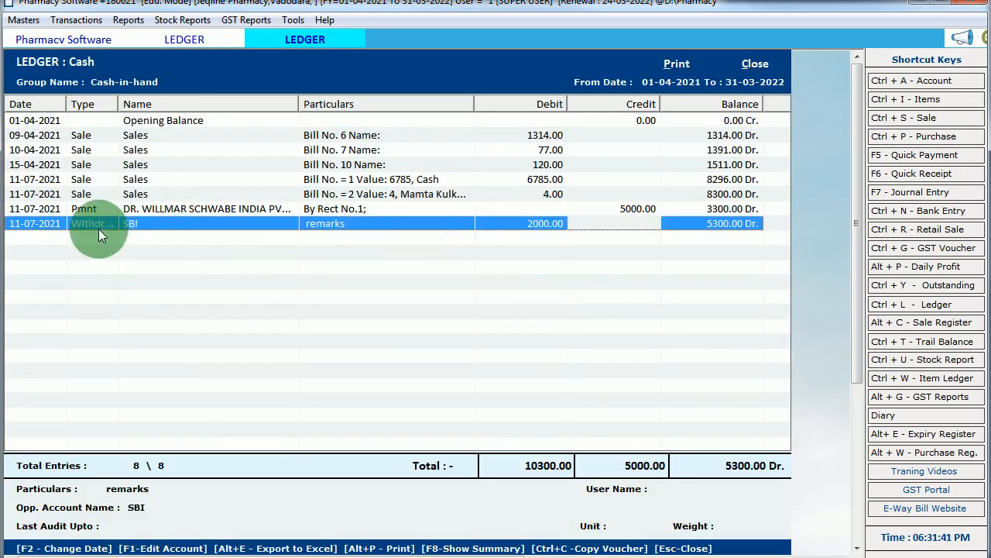
left_click_drag(117, 104, 145, 104)
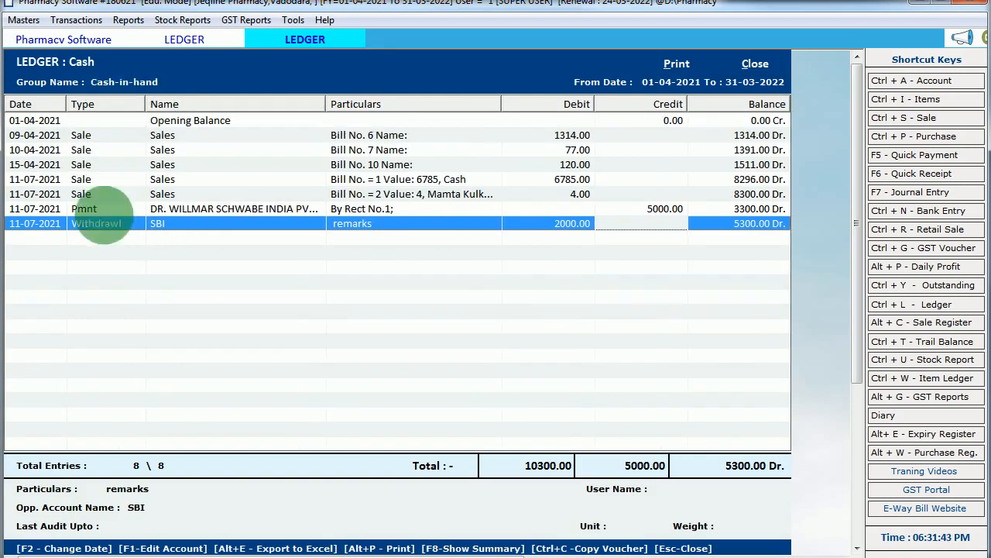
left_click(751, 65)
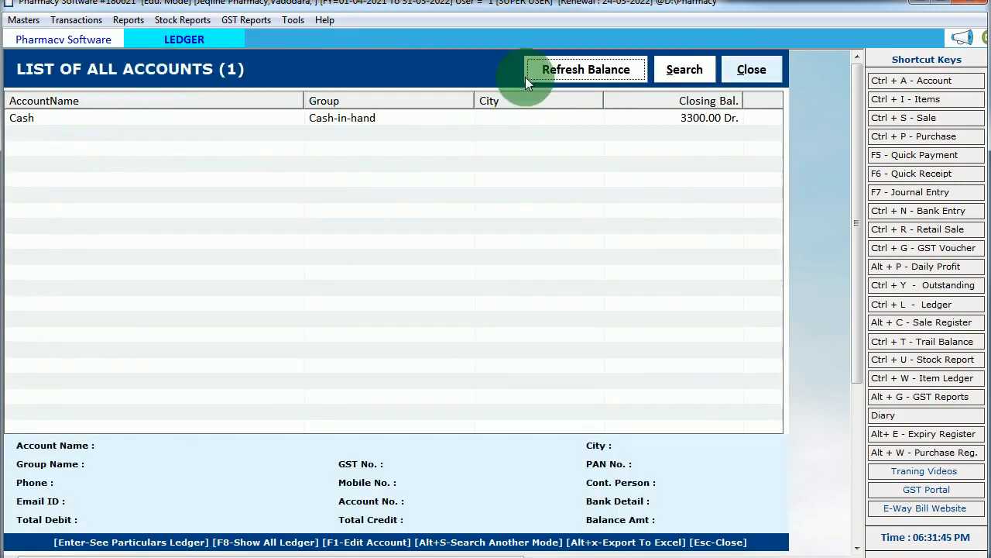
left_click(775, 72)
Step: Display the bank entry register for 11-07-2021 and select the SBI withdrawal entry
left_click(120, 22)
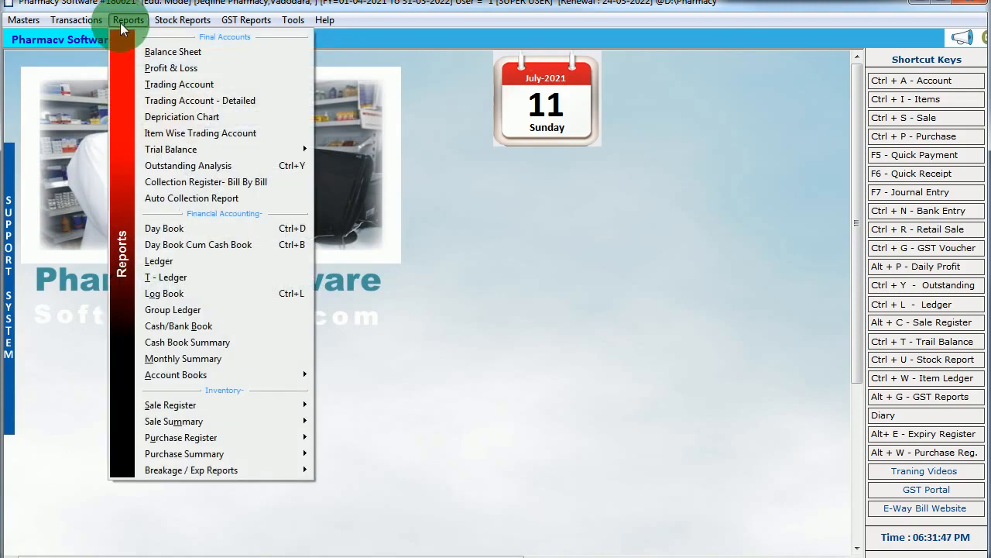
mouse_move(237, 372)
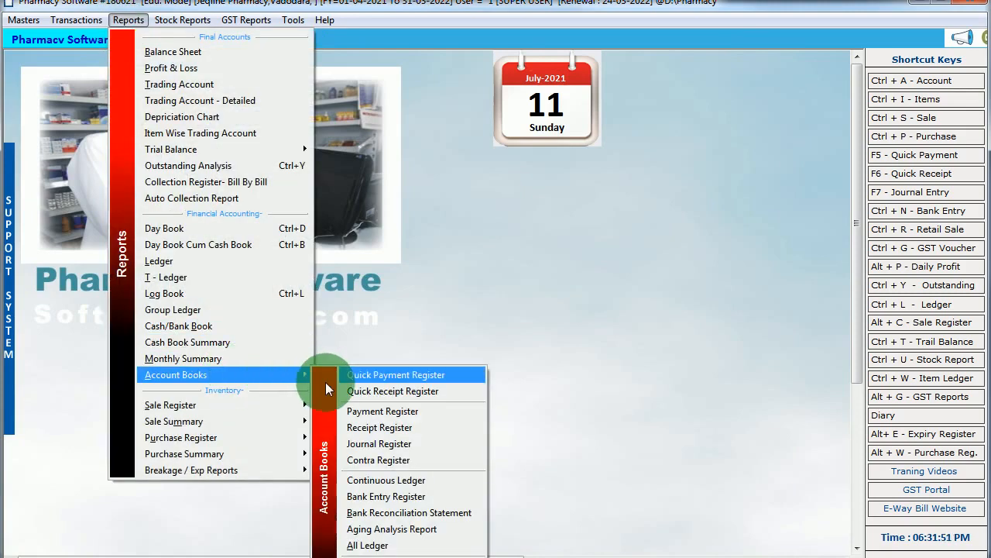
left_click(430, 498)
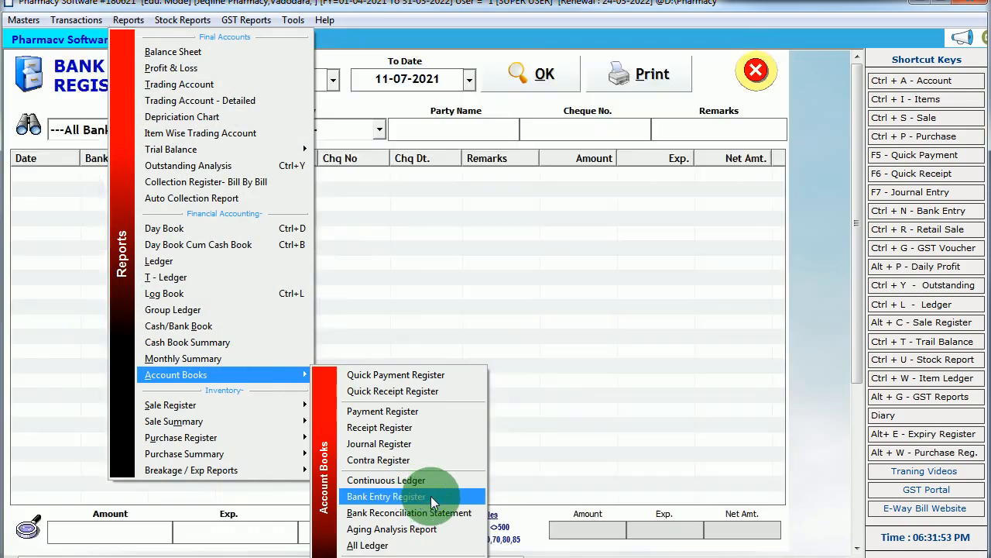
left_click(536, 77)
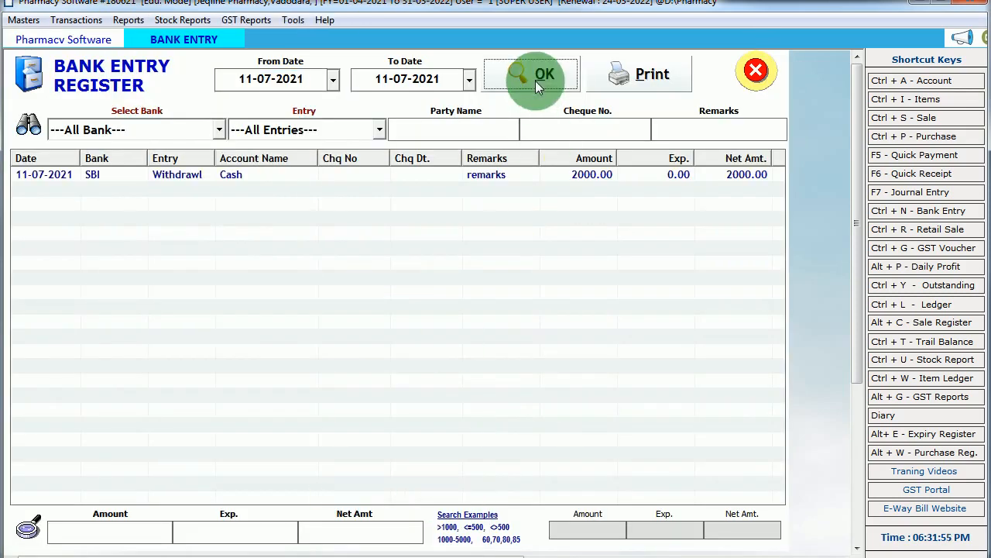
left_click(204, 179)
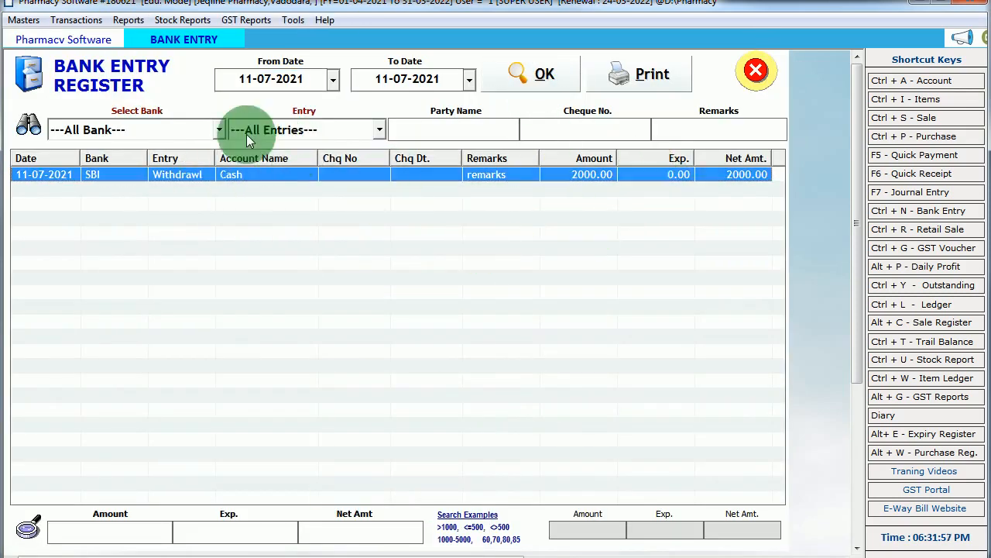
Step: Review the register's bank and entry-type filters, keep All Entries selected, and close the register
left_click(219, 129)
left_click(219, 128)
left_click(279, 128)
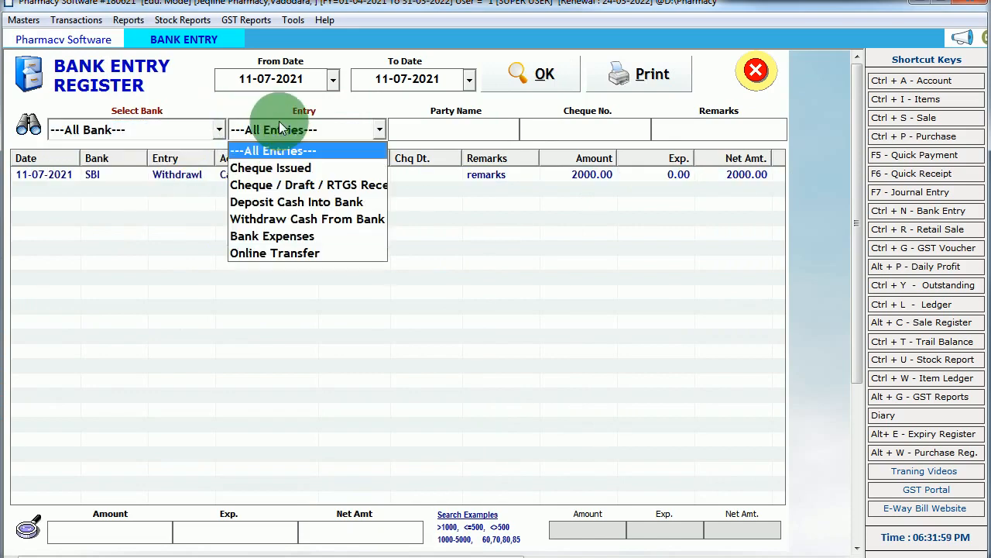
left_click(281, 149)
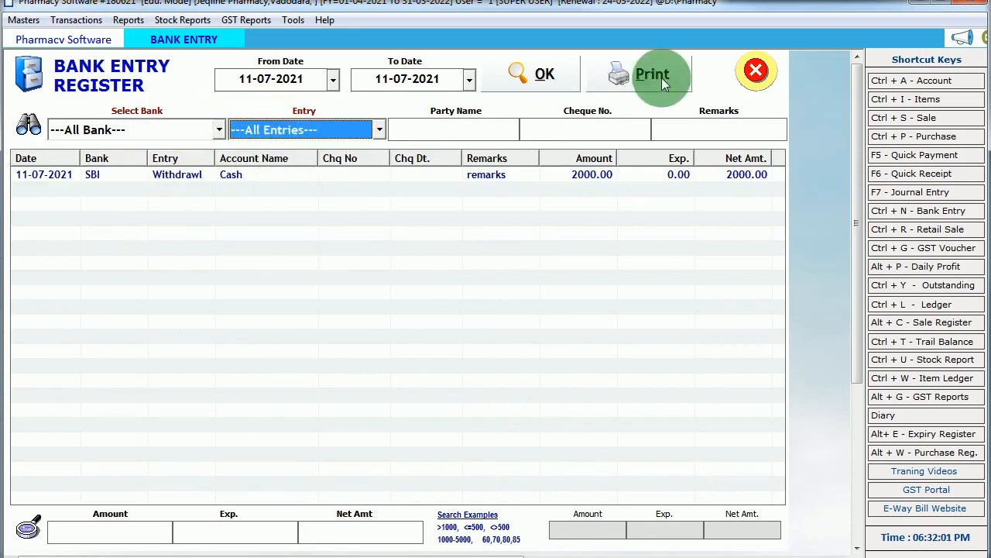
left_click(757, 74)
left_click(76, 20)
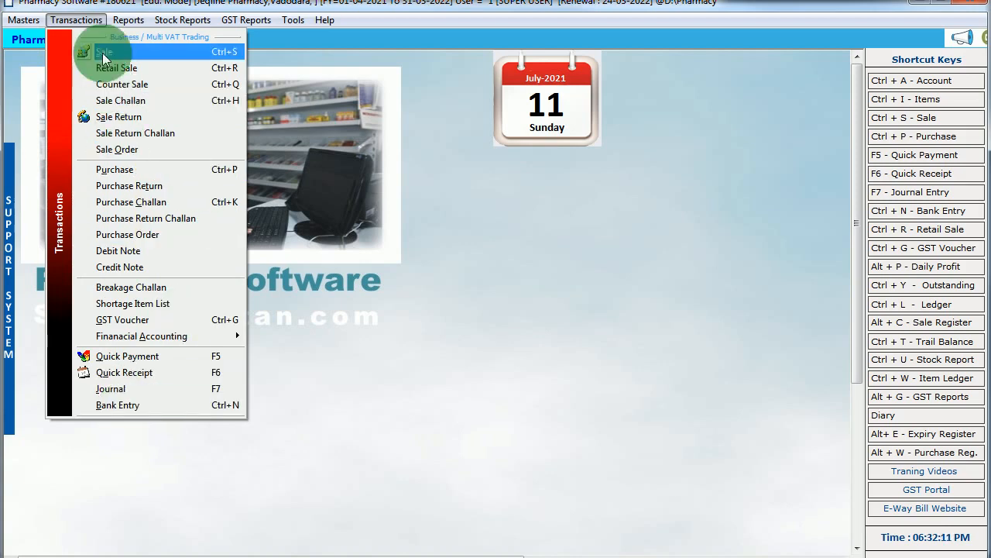
mouse_move(128, 20)
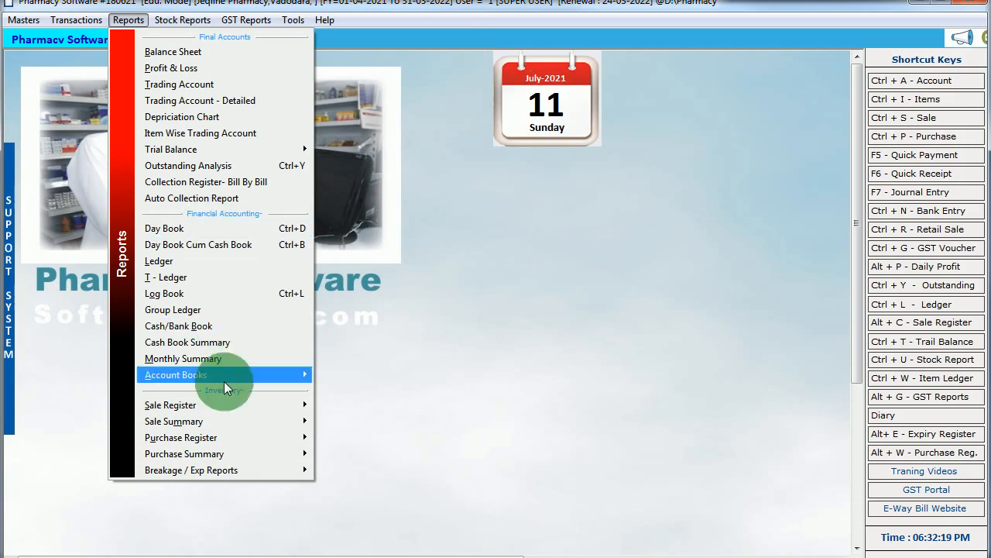
left_click(192, 23)
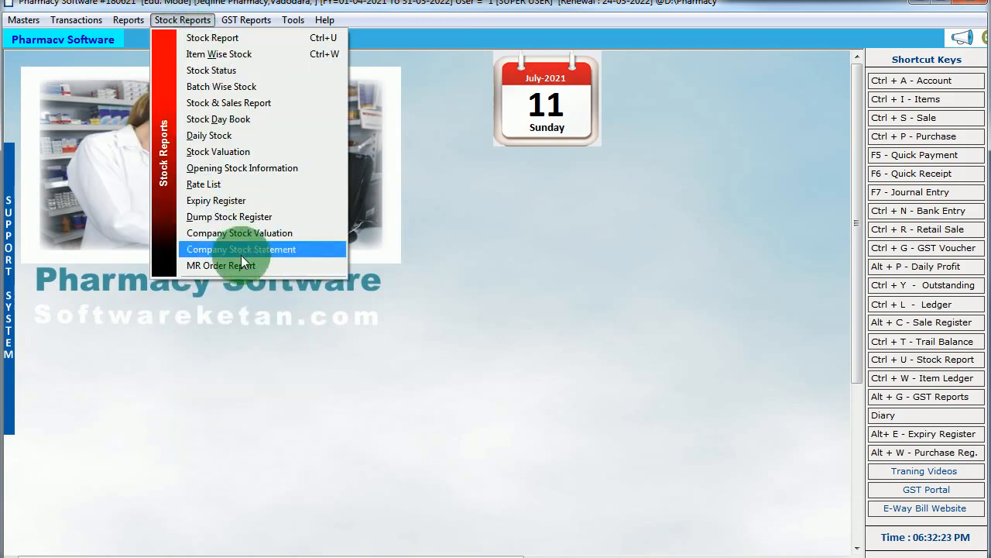
mouse_move(241, 22)
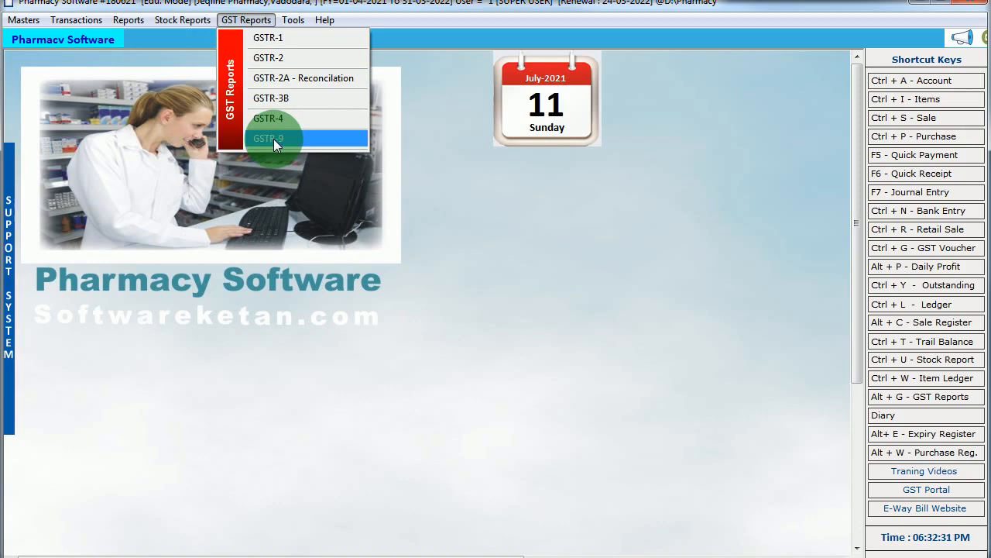
left_click(75, 21)
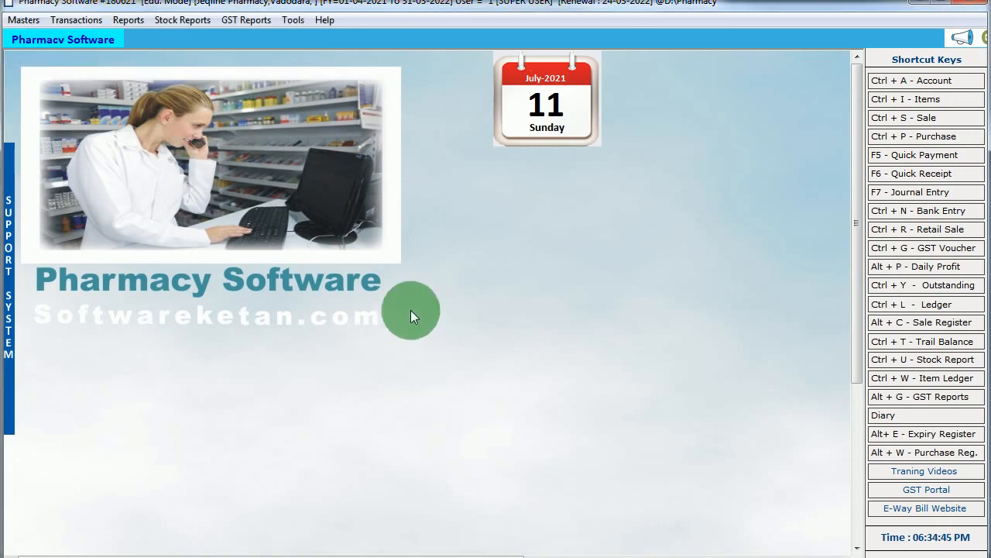
left_click(78, 21)
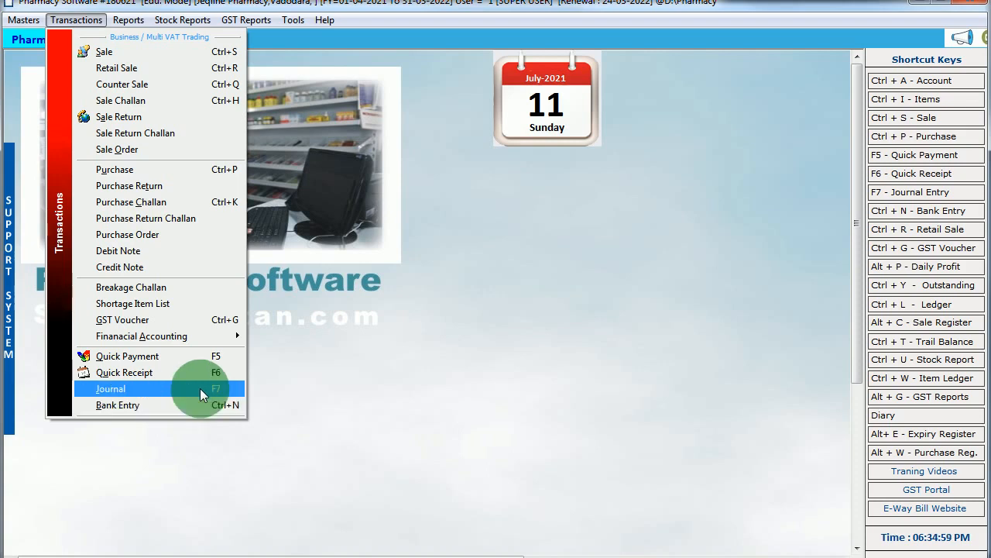
left_click(316, 461)
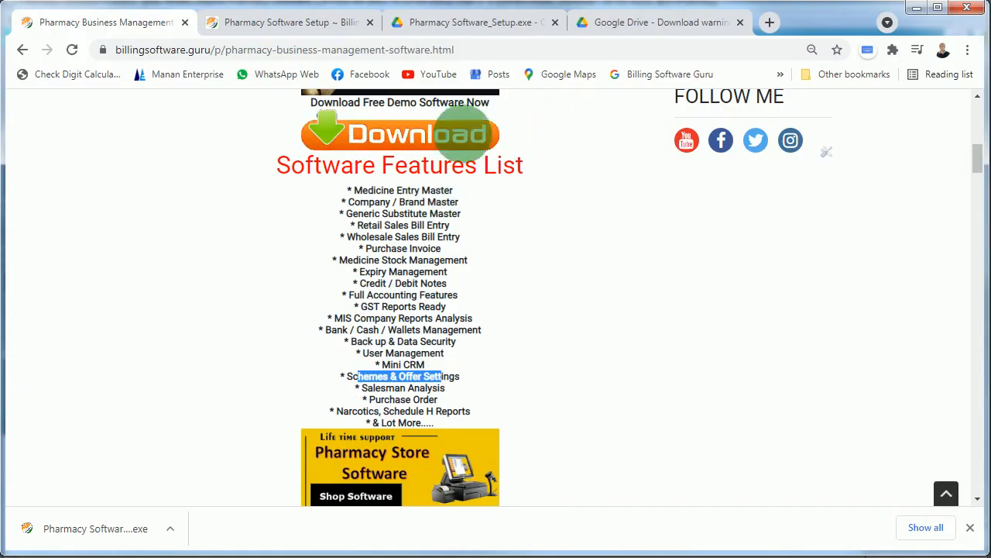
Step: Switch to Chrome and close the two Google Drive download tabs and the Pharmacy Software Setup tab
left_click(739, 21)
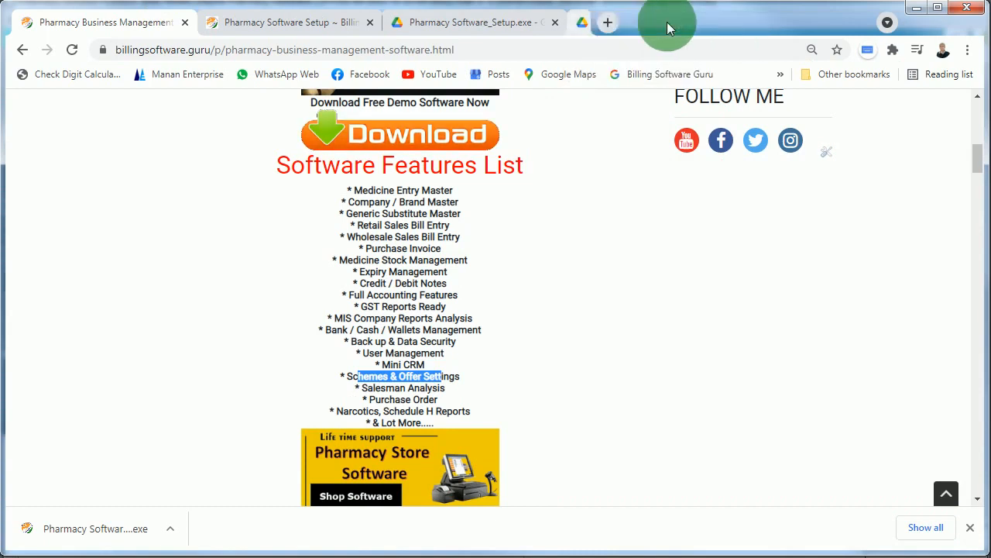
left_click(555, 23)
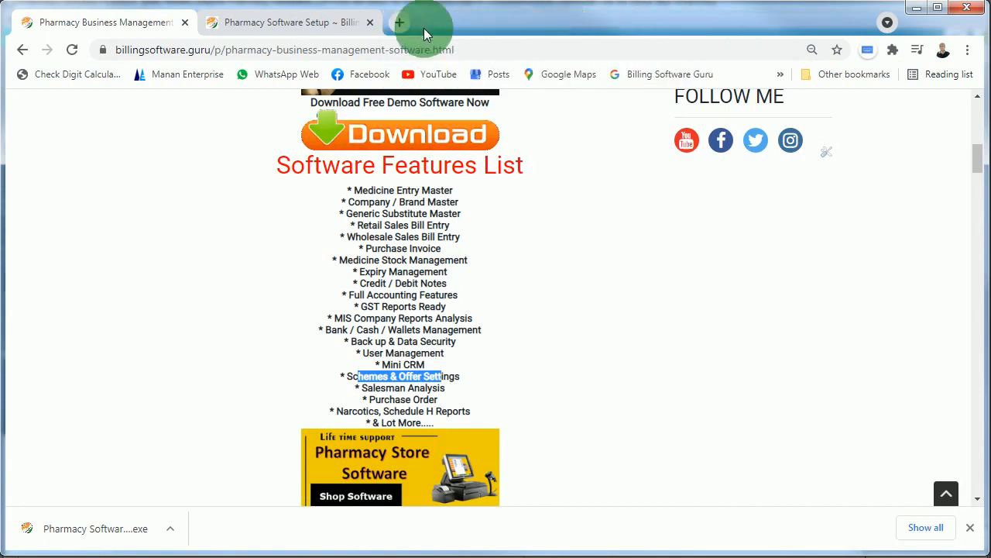
left_click(371, 27)
Step: Open the Medical Wholesale Agency page from the website's list of medical software
scroll(560, 244, "up", 6)
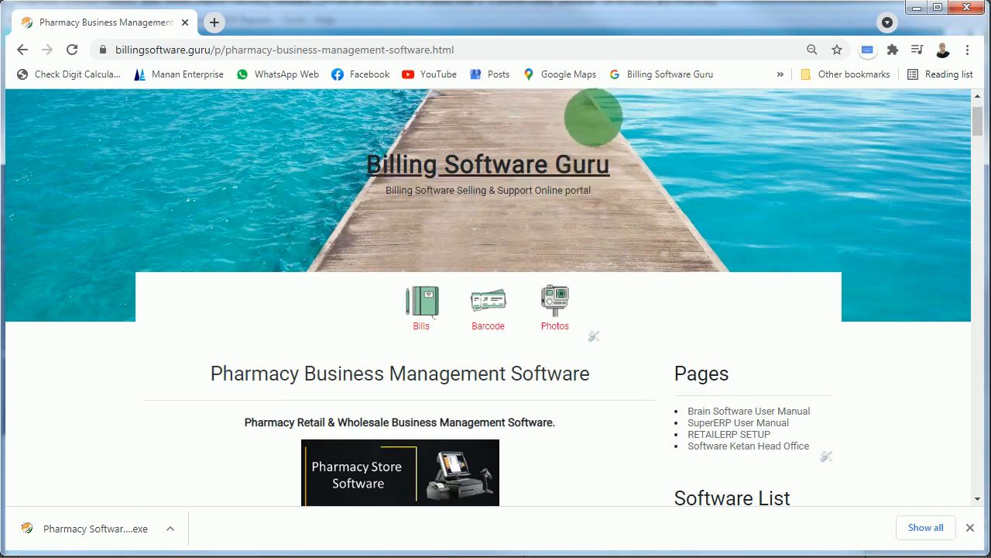
scroll(593, 116, "up", 1)
left_click(594, 128)
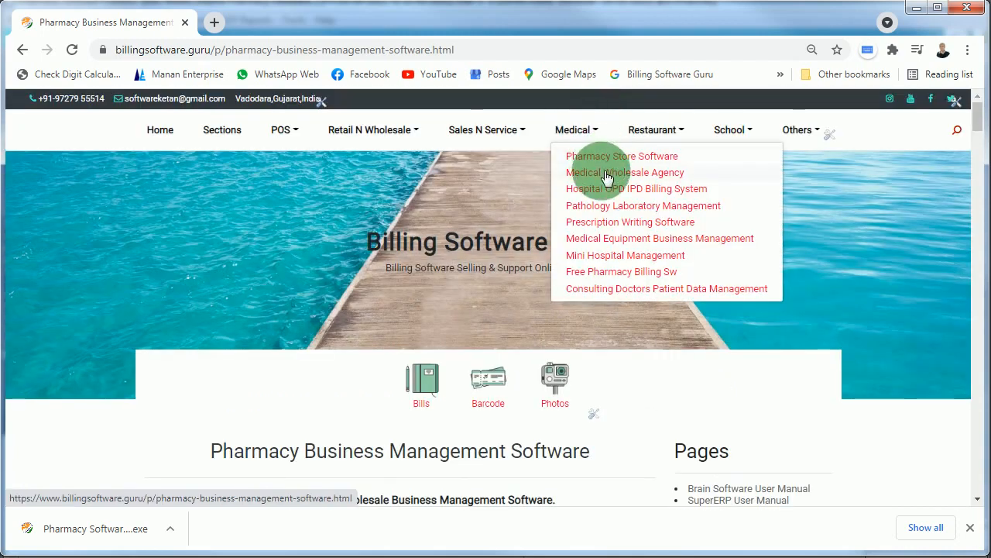
left_click(606, 175)
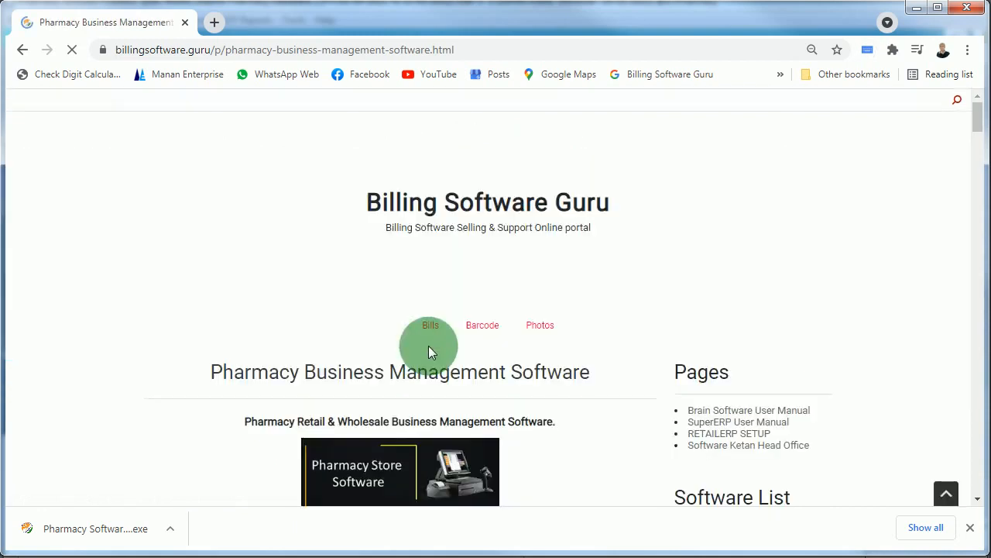
Step: Review the demo's Pharmacy Software Setup download page, close it, and switch back to Pharmacy Software
scroll(430, 352, "down", 5)
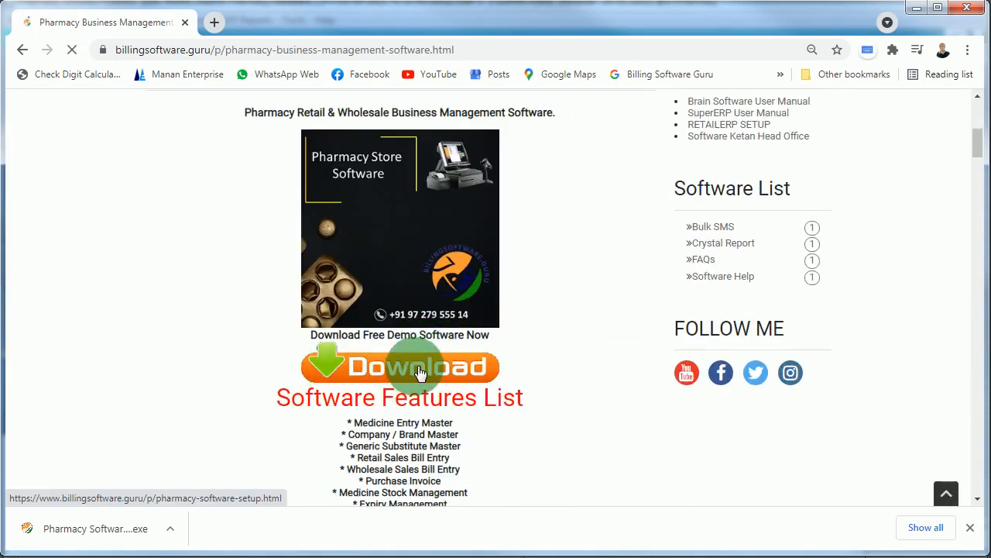
left_click(419, 373)
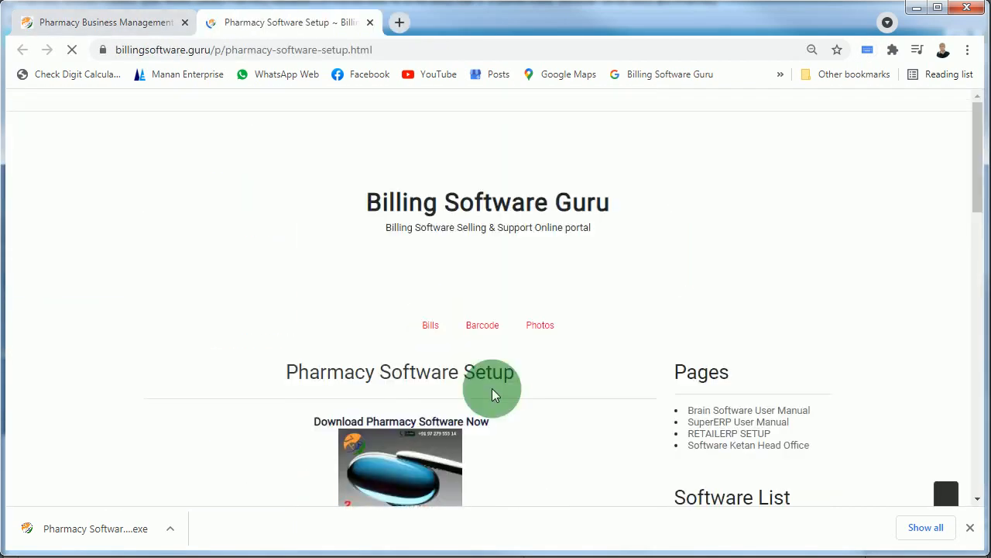
scroll(495, 383, "down", 4)
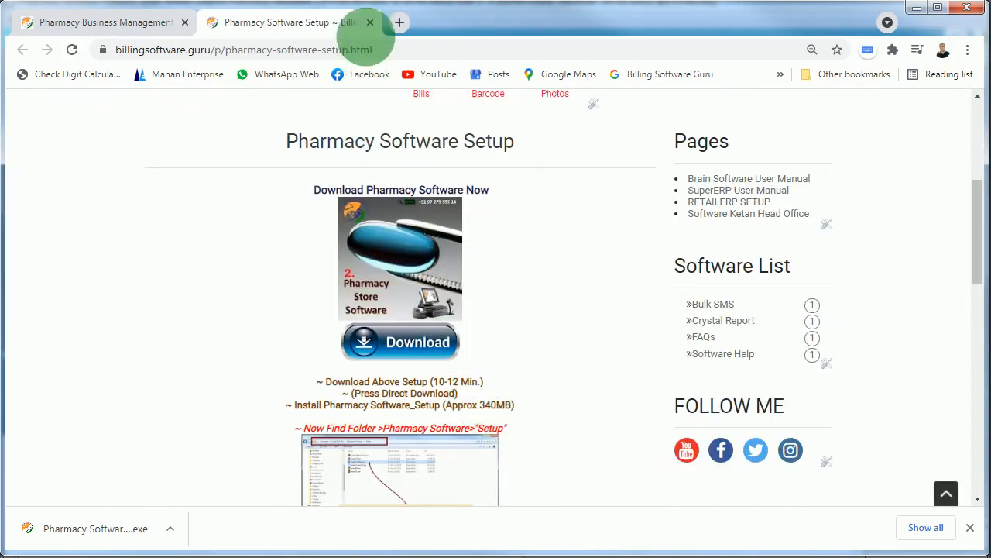
left_click(371, 24)
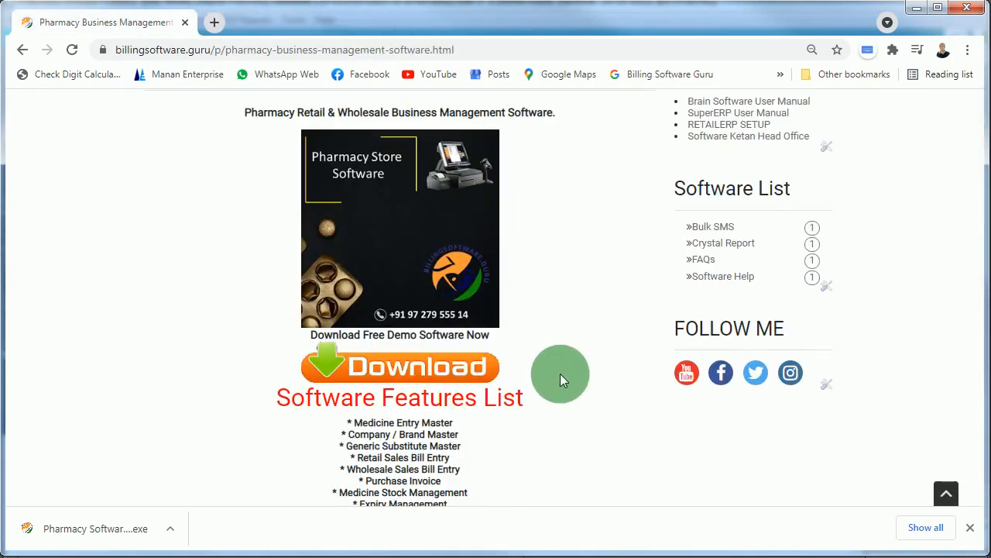
scroll(563, 373, "up", 4)
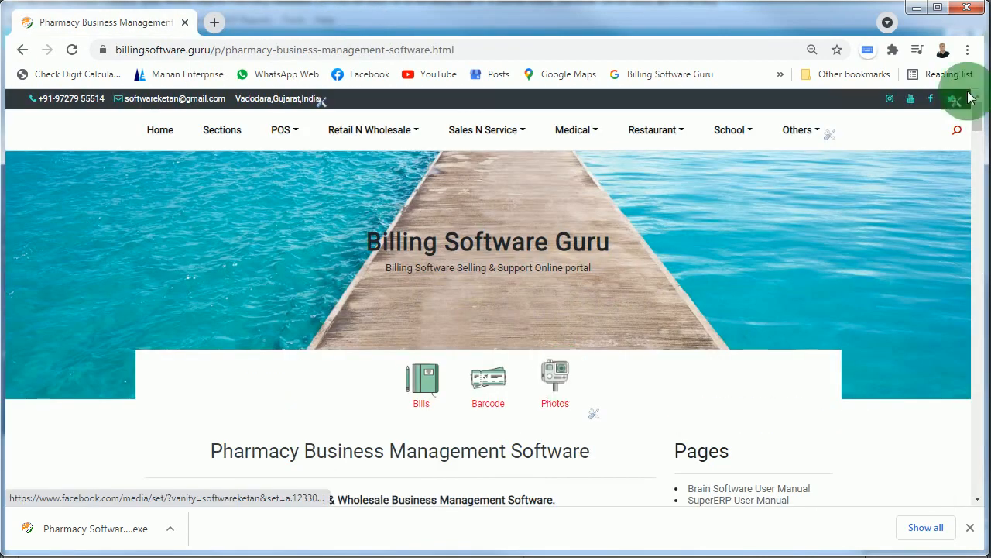
left_click(916, 8)
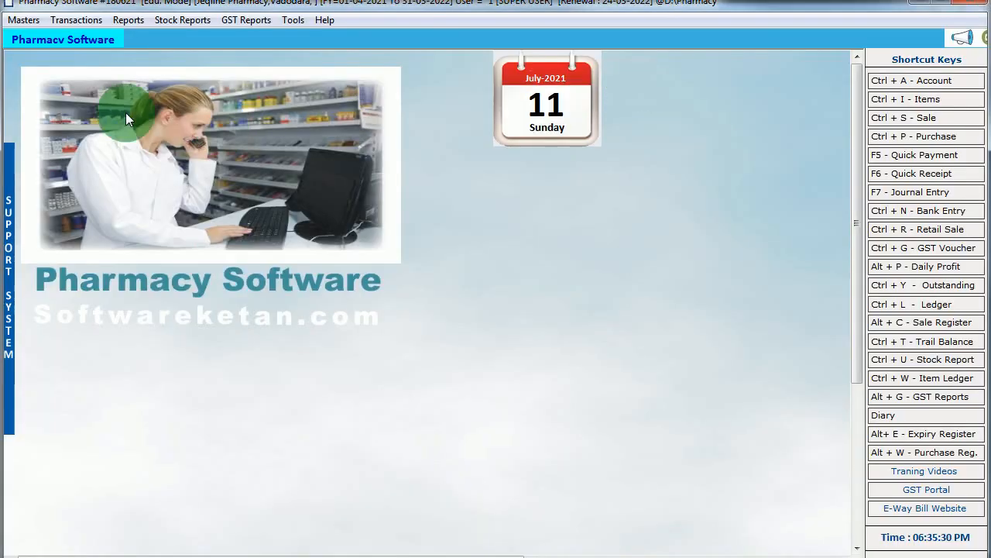
left_click(69, 21)
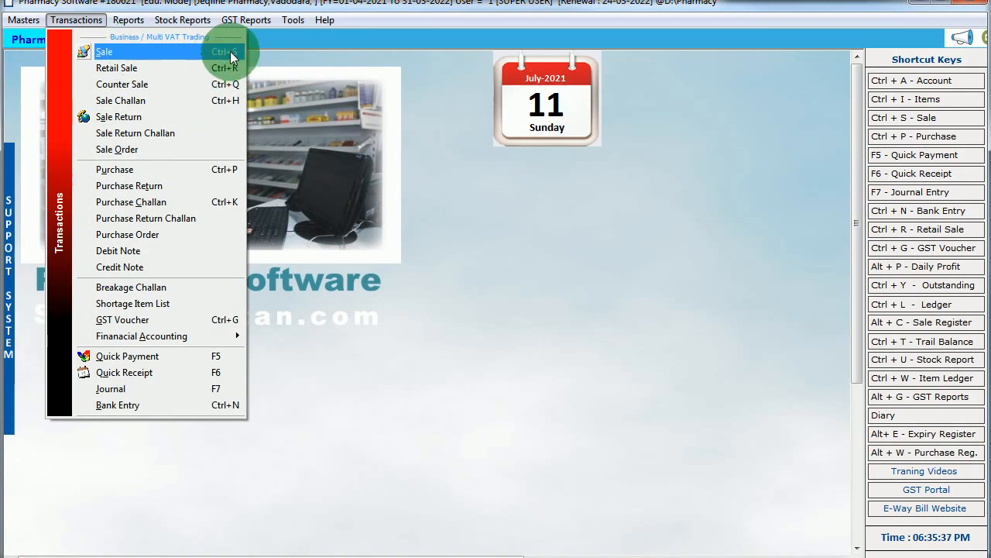
left_click(284, 257)
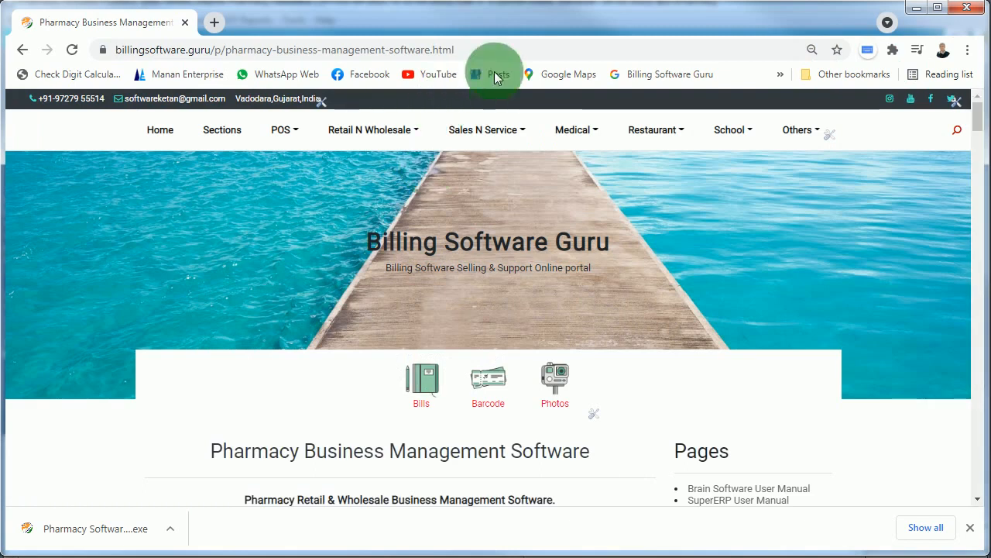
Step: Switch to Chrome, open the Free Pharmacy Billing Sw page from the medical software list, and review its setup downloads and installation notes
left_click(592, 137)
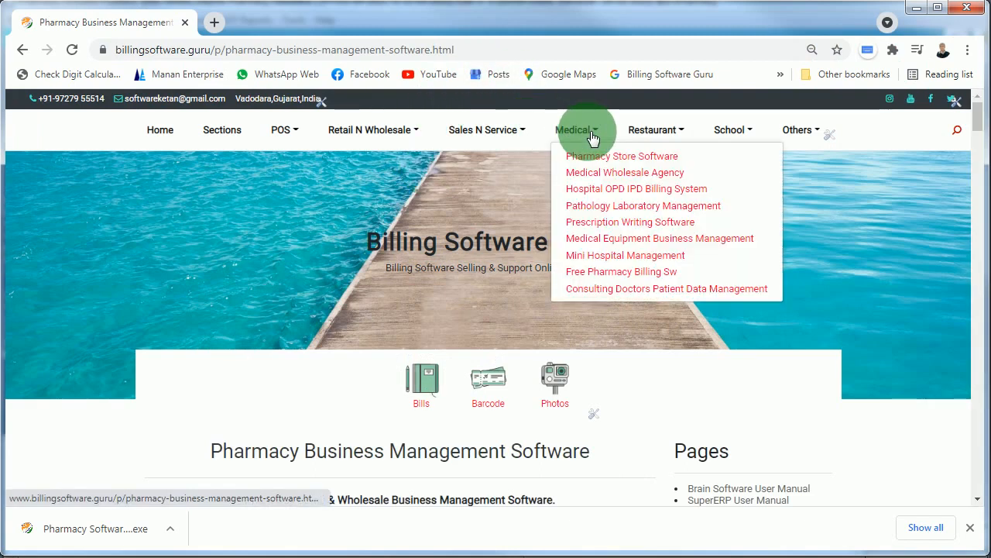
left_click(626, 273)
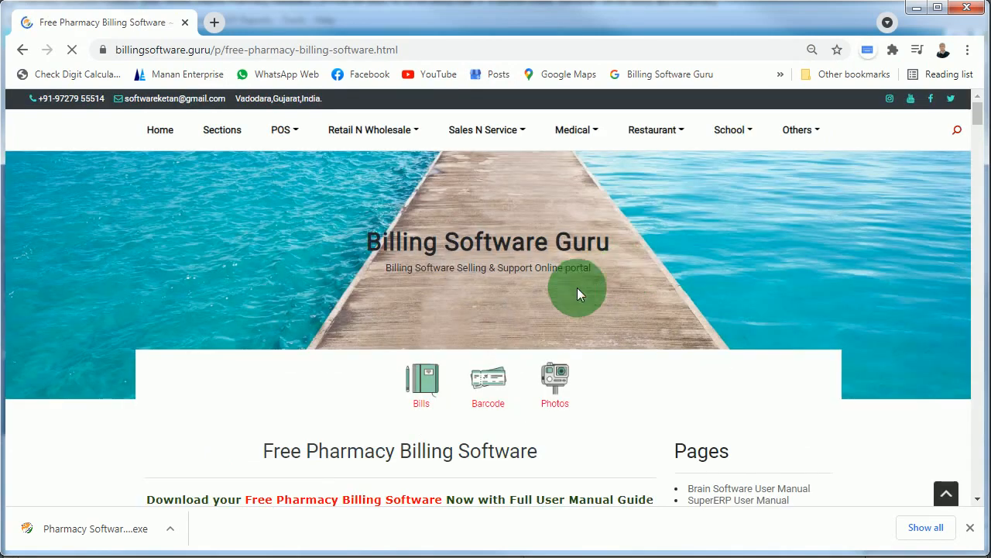
scroll(401, 301, "down", 4)
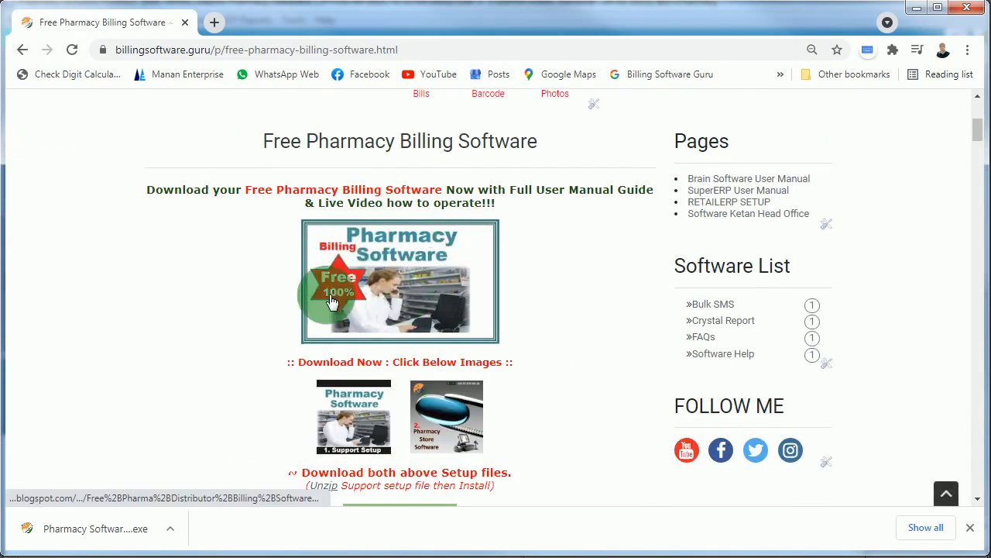
scroll(458, 308, "down", 2)
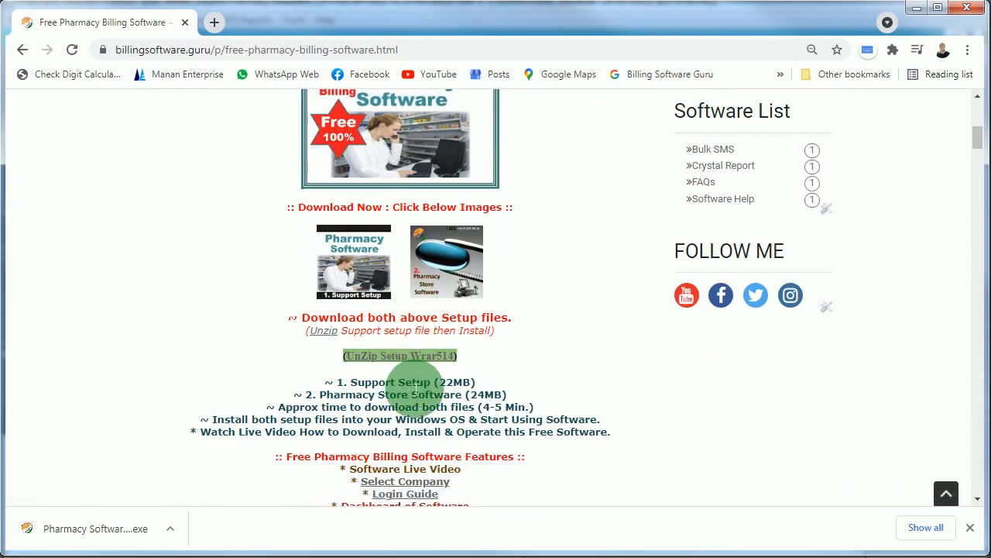
Step: Examine the free billing software's feature links and user manual, recheck the medical software list, and switch back to Pharmacy Software
scroll(416, 391, "down", 5)
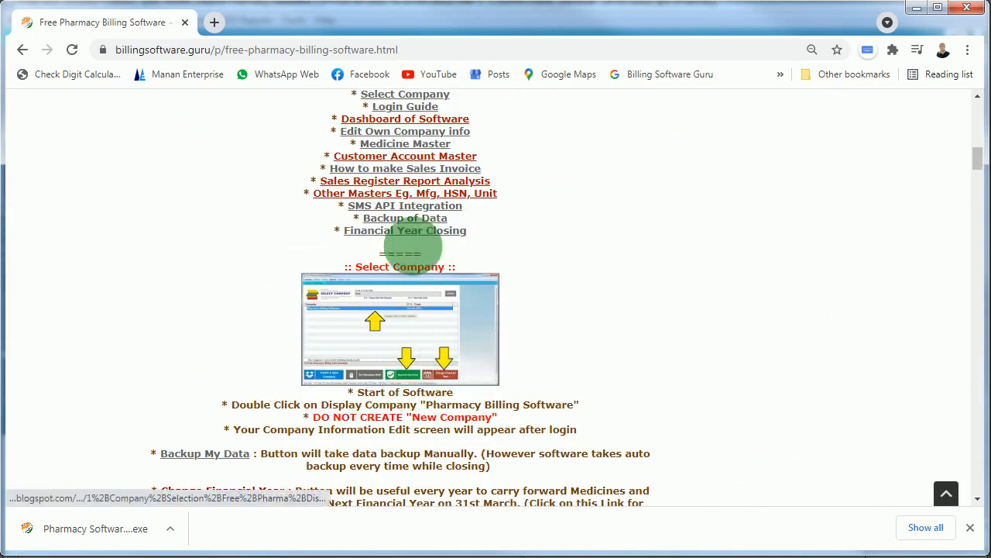
scroll(402, 228, "down", 8)
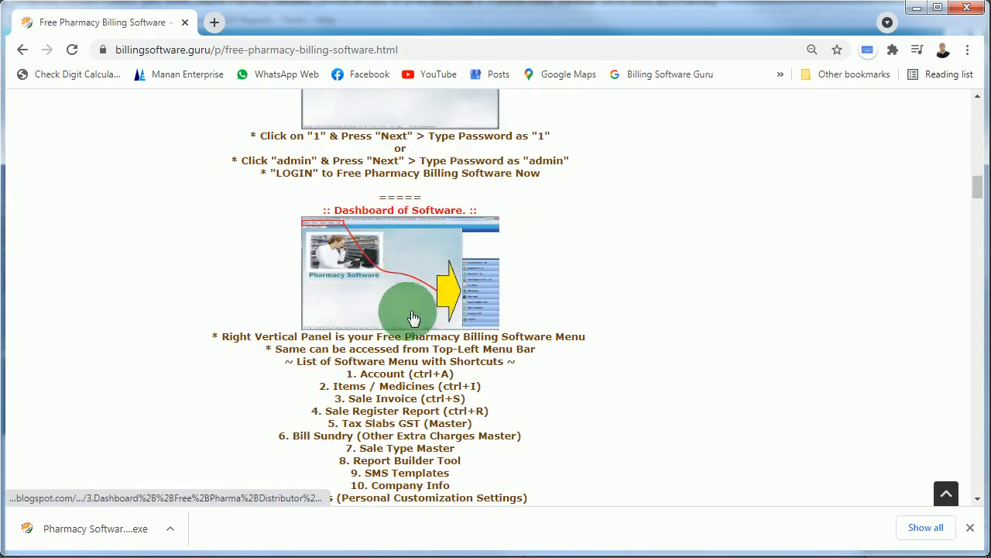
scroll(413, 317, "down", 9)
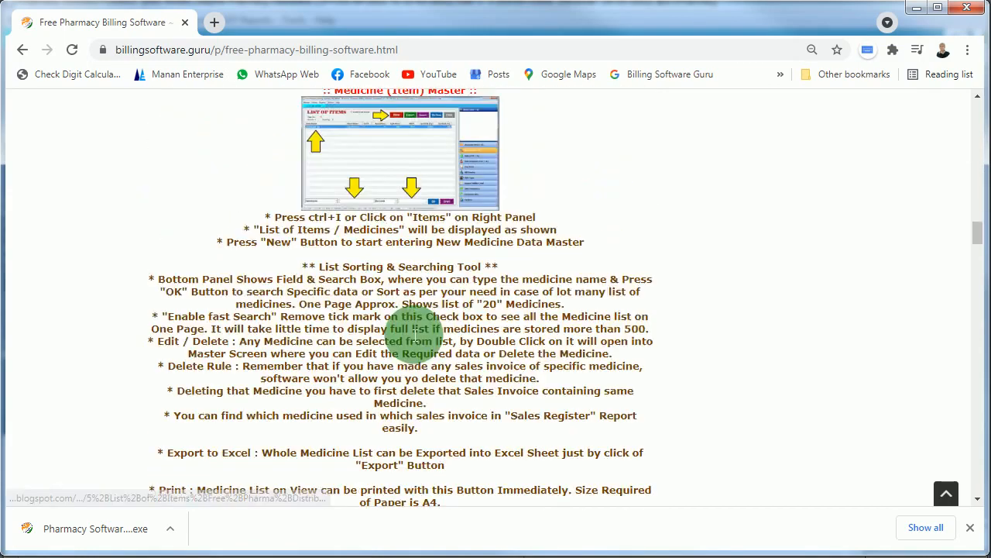
scroll(411, 329, "down", 5)
scroll(442, 336, "up", 20)
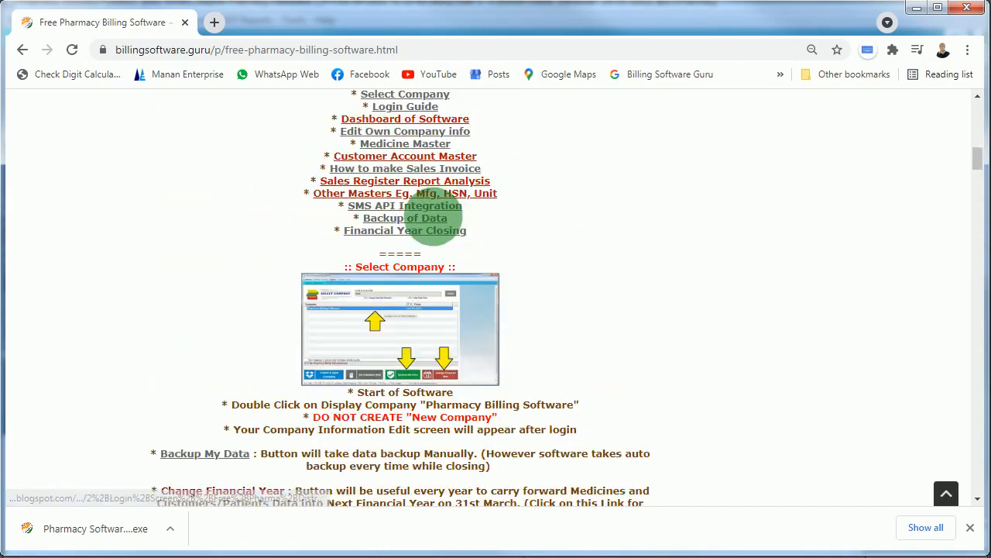
scroll(434, 219, "up", 10)
left_click(575, 130)
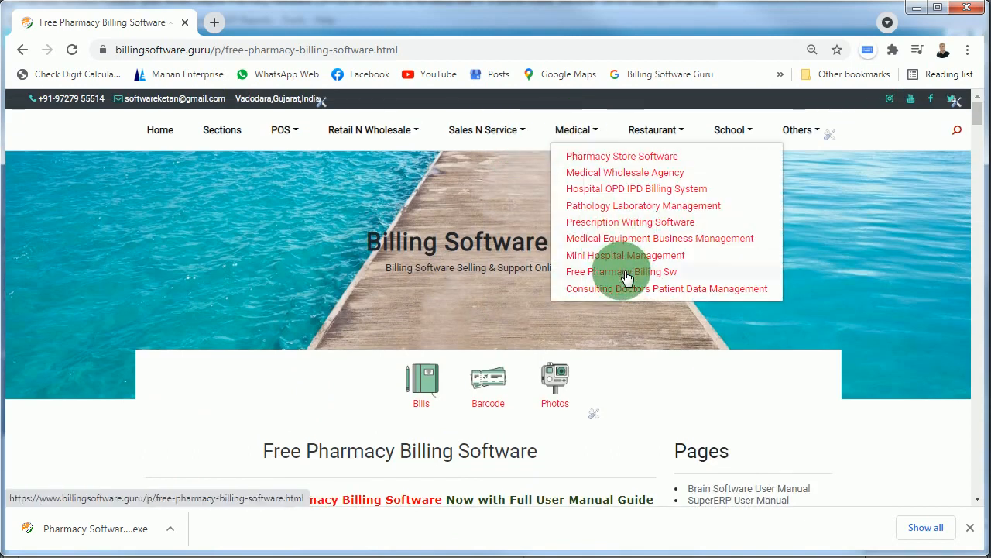
left_click(916, 14)
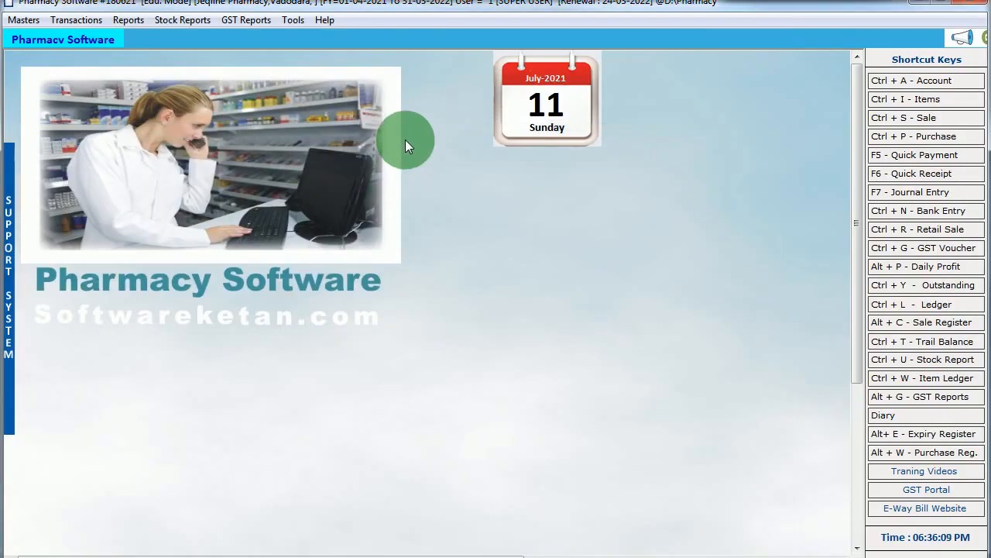